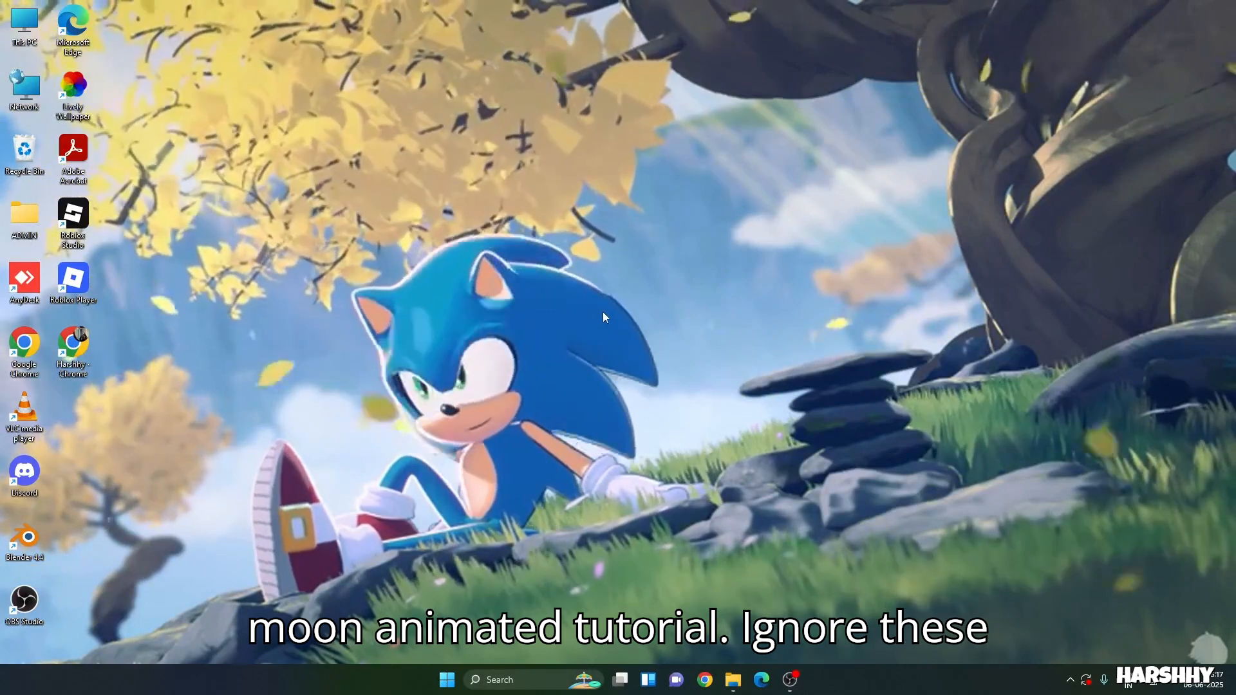
Step: Open Roblox Studio from the desktop and switch its window to full screen
mouse_move(358, 167)
mouse_down()
mouse_move(610, 365)
mouse_move(360, 168)
mouse_move(427, 223)
mouse_move(714, 368)
mouse_move(454, 261)
mouse_up()
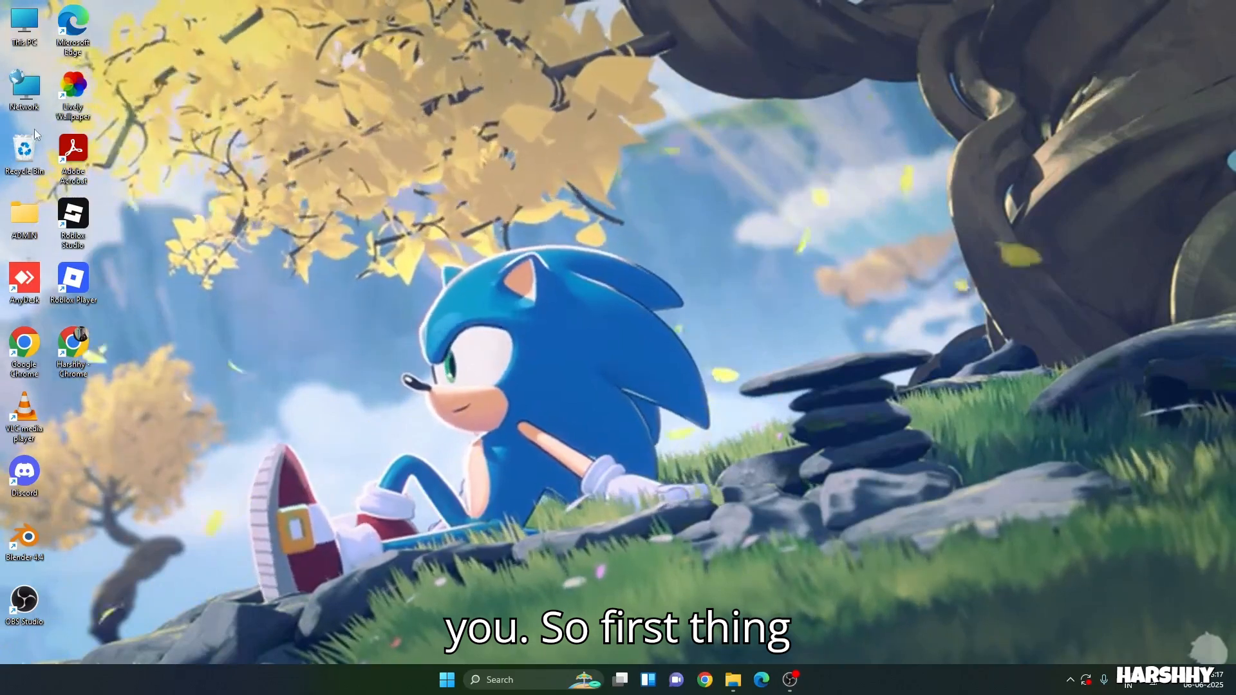
double_click(77, 218)
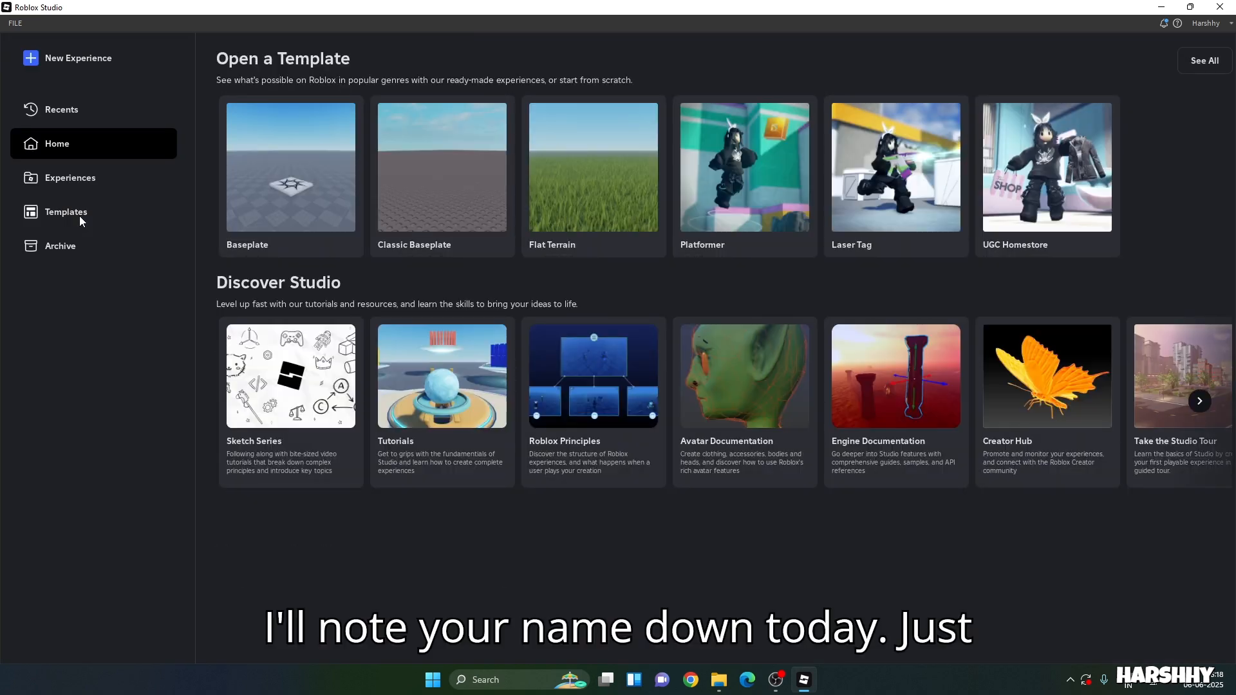
key(F11)
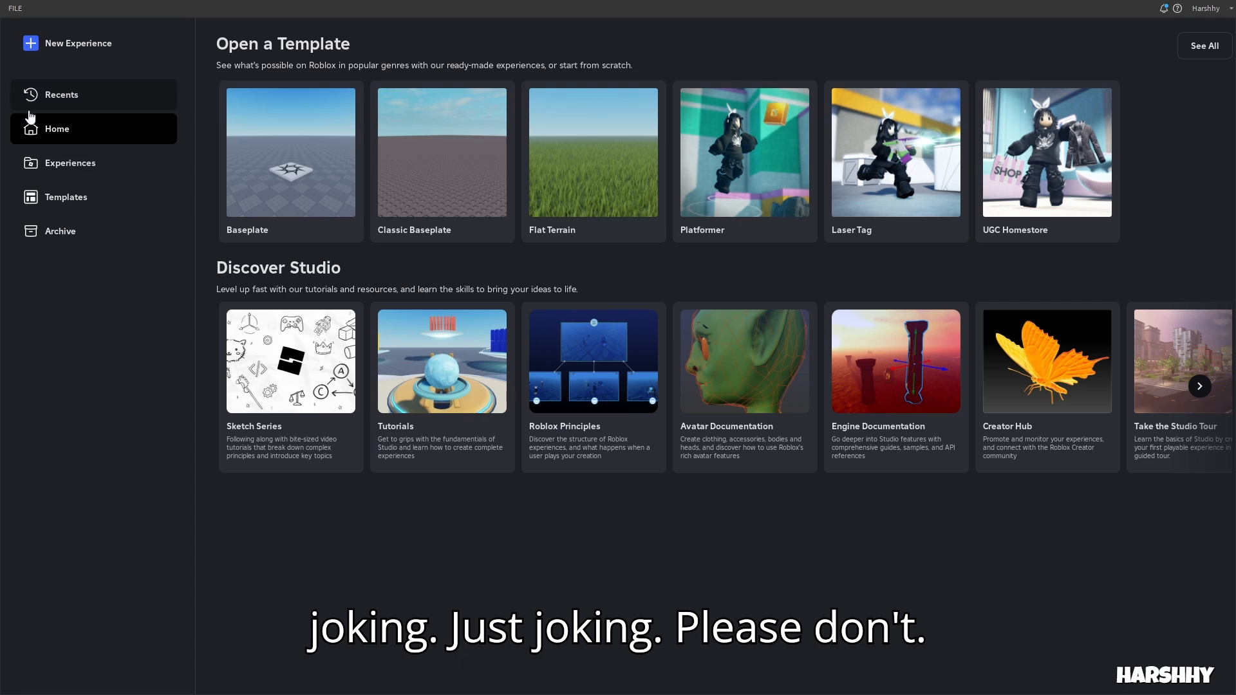
key(F11)
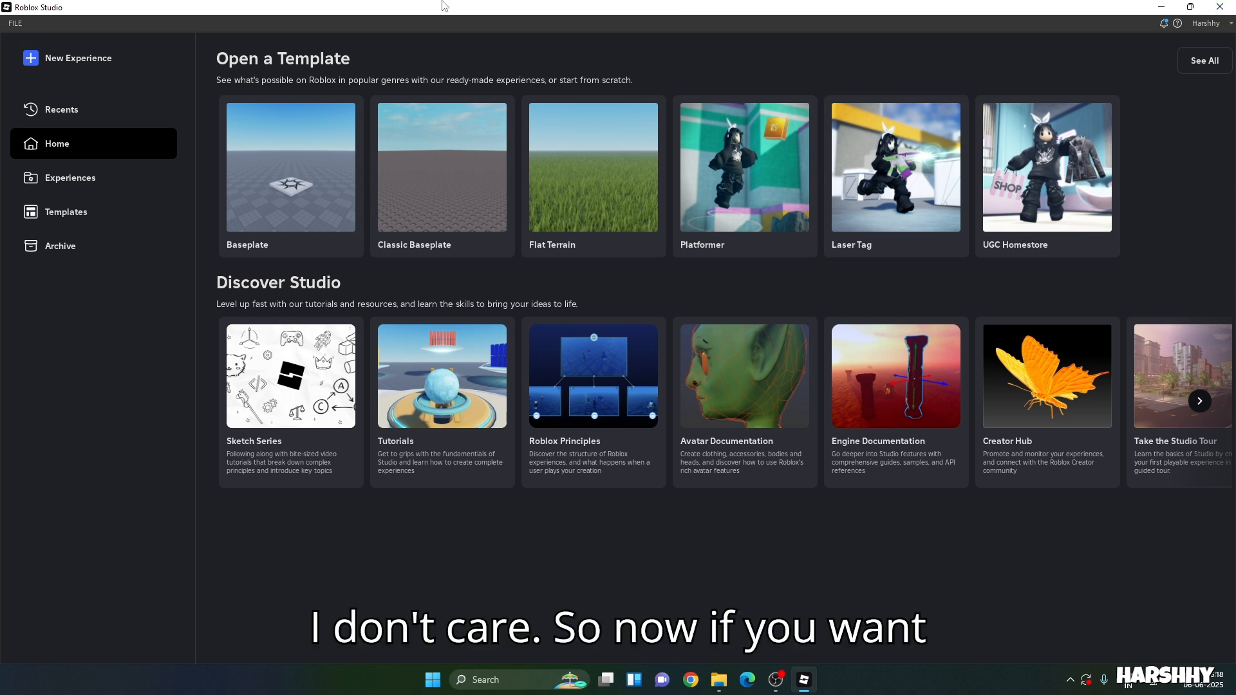
key(F11)
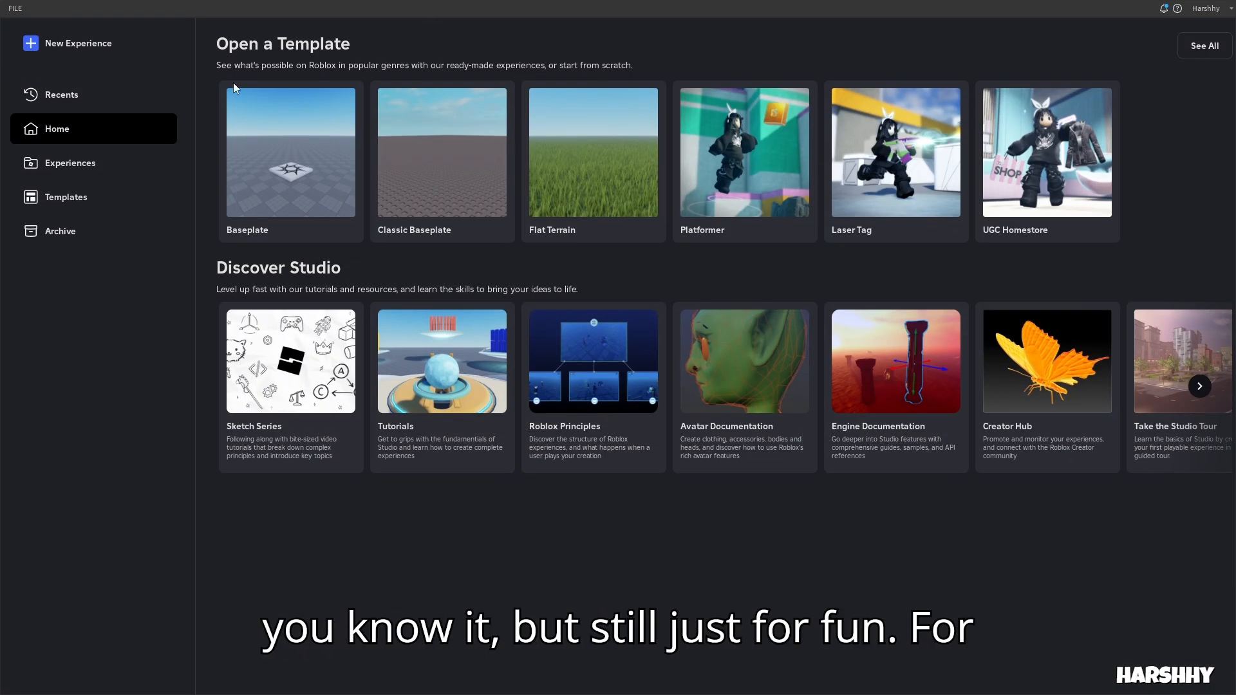
Step: Look through the start page's Experiences, Recents, Templates and Archive sections, examining the archived experiences
click(82, 164)
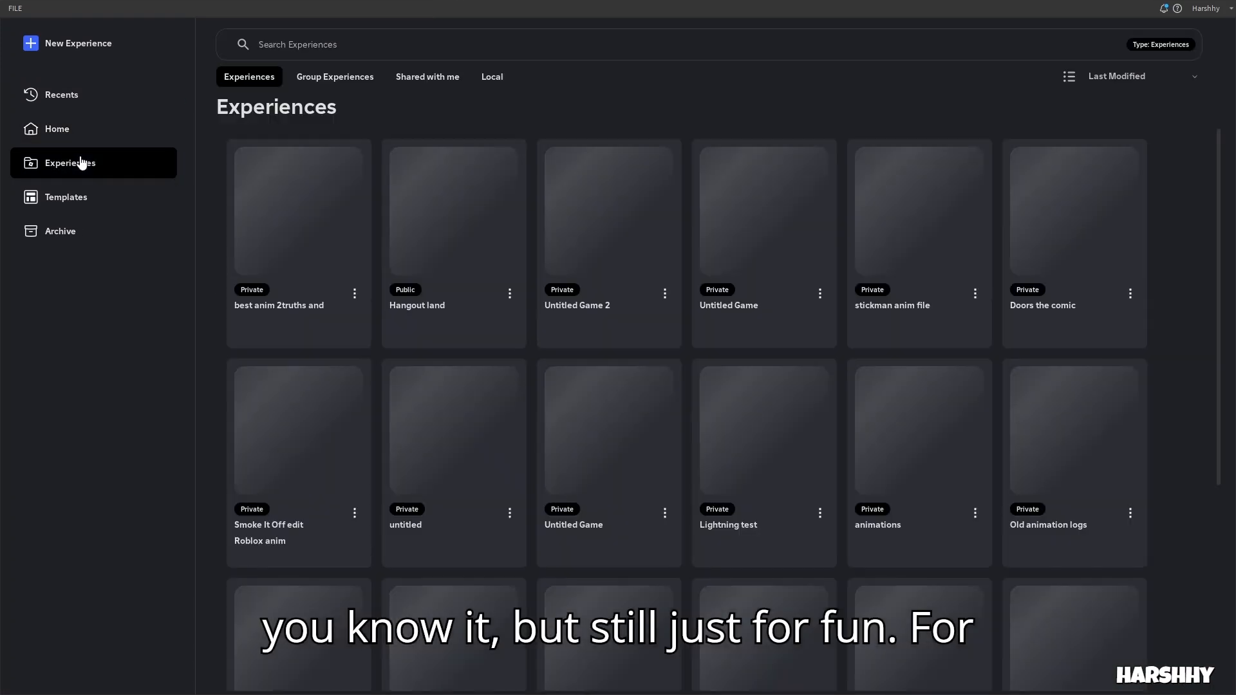
click(91, 137)
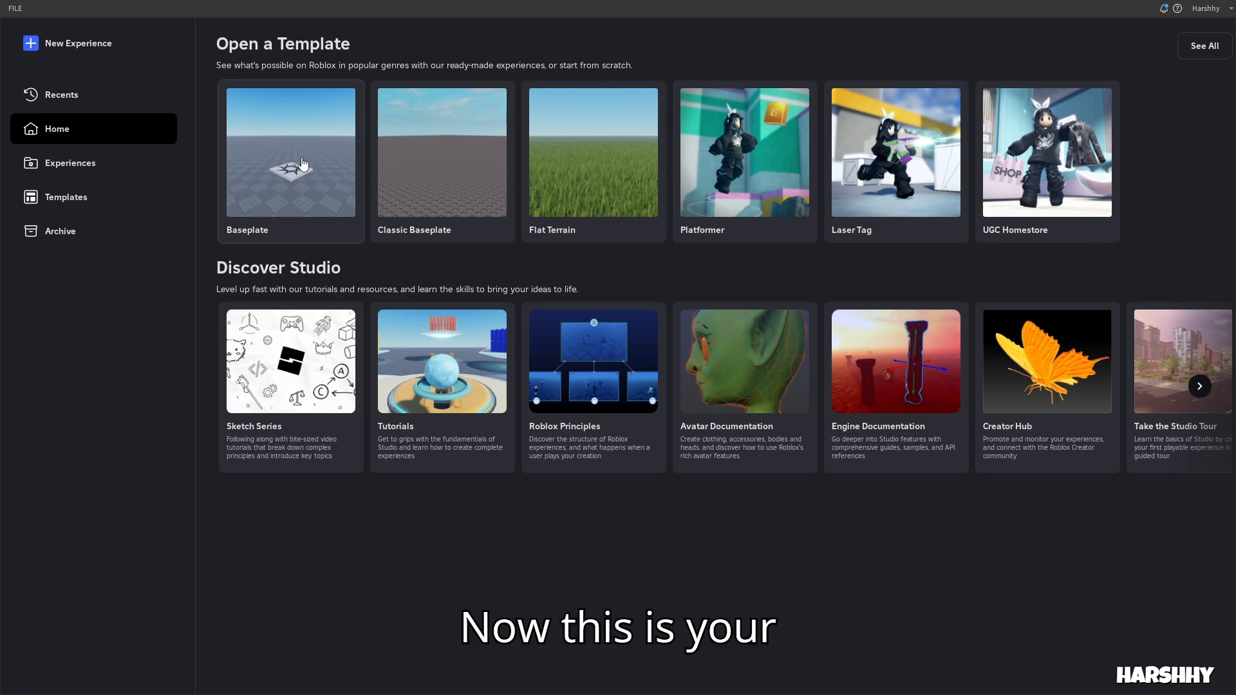
click(100, 111)
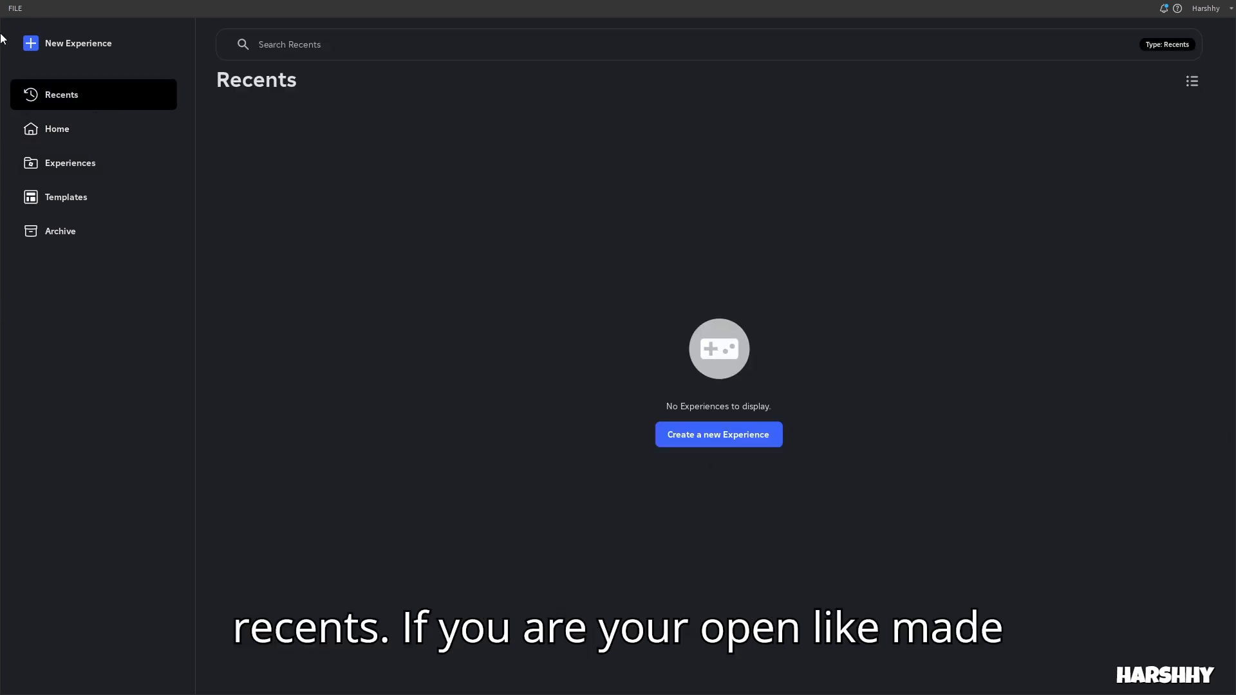
click(139, 135)
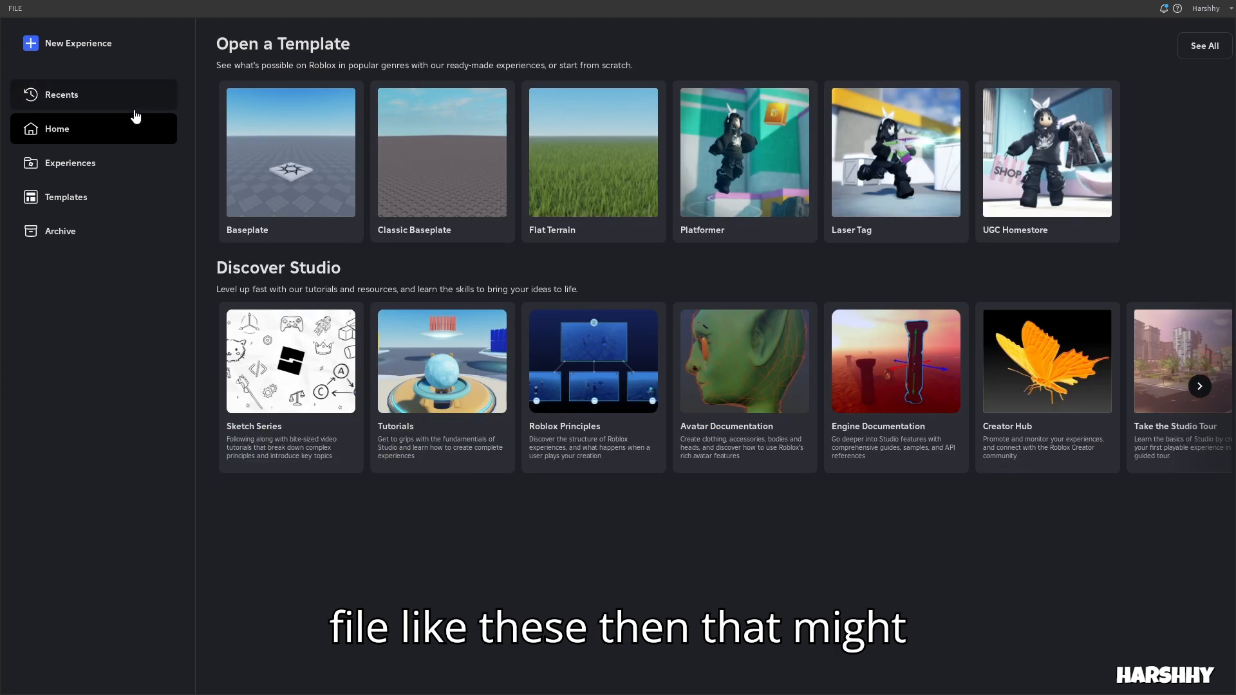
click(61, 95)
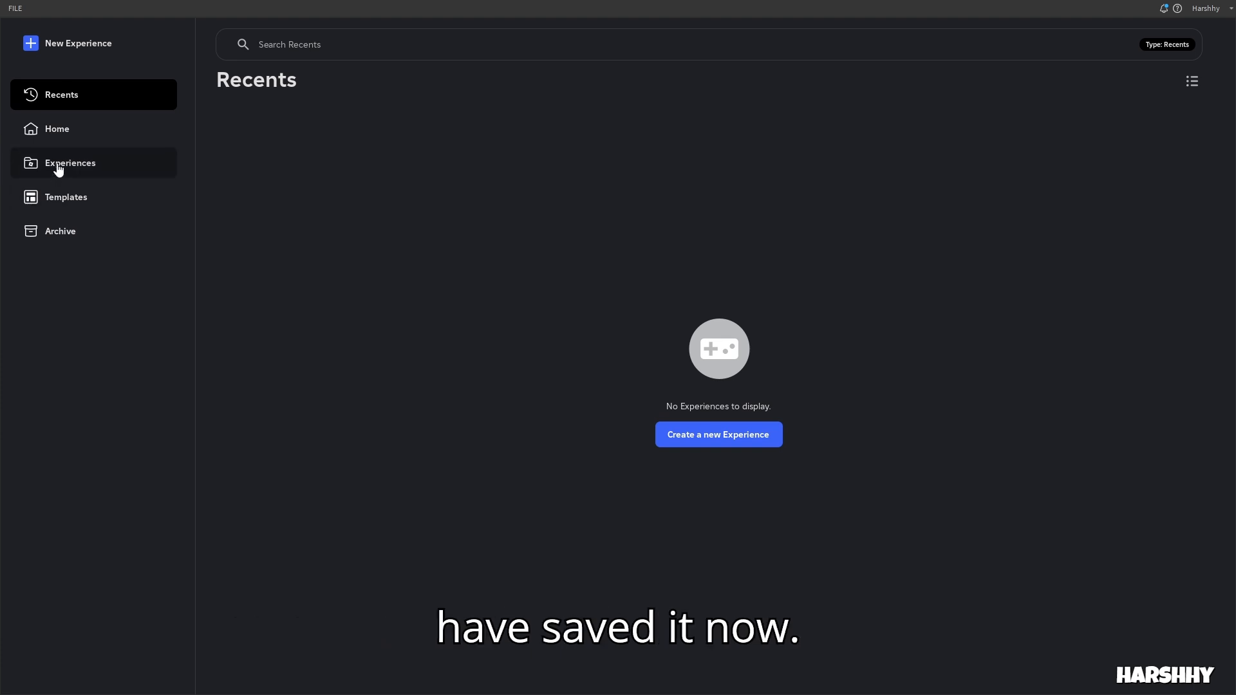
click(47, 205)
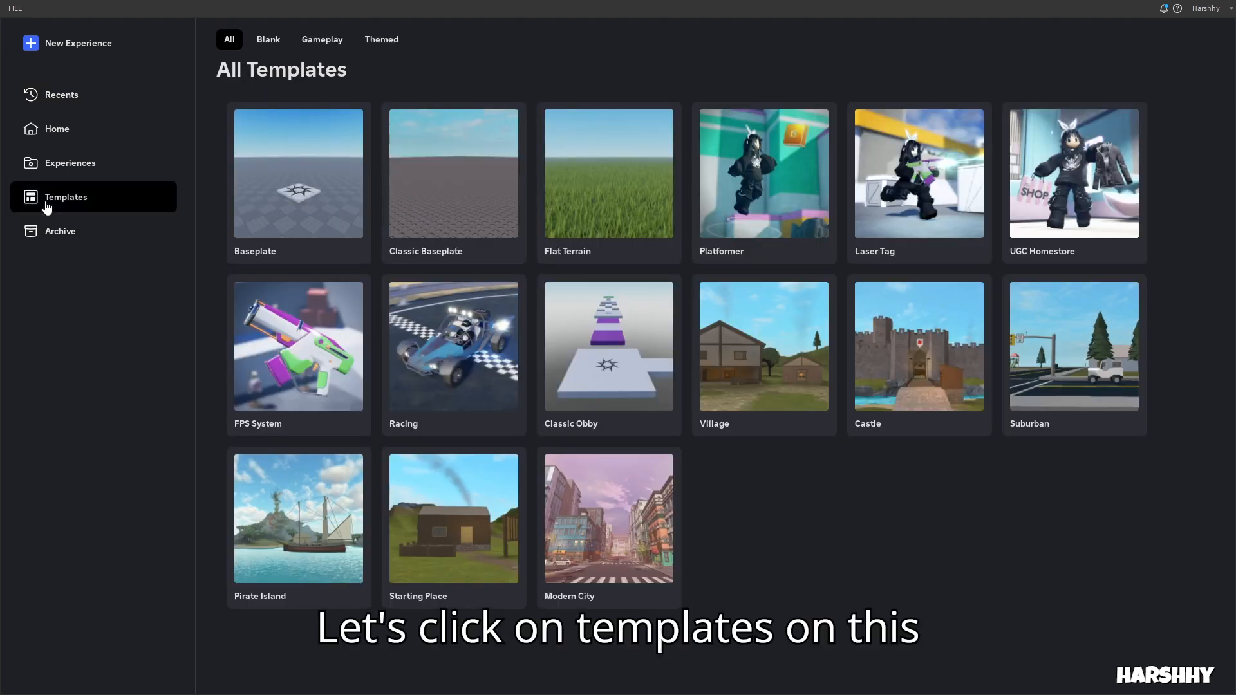
click(119, 240)
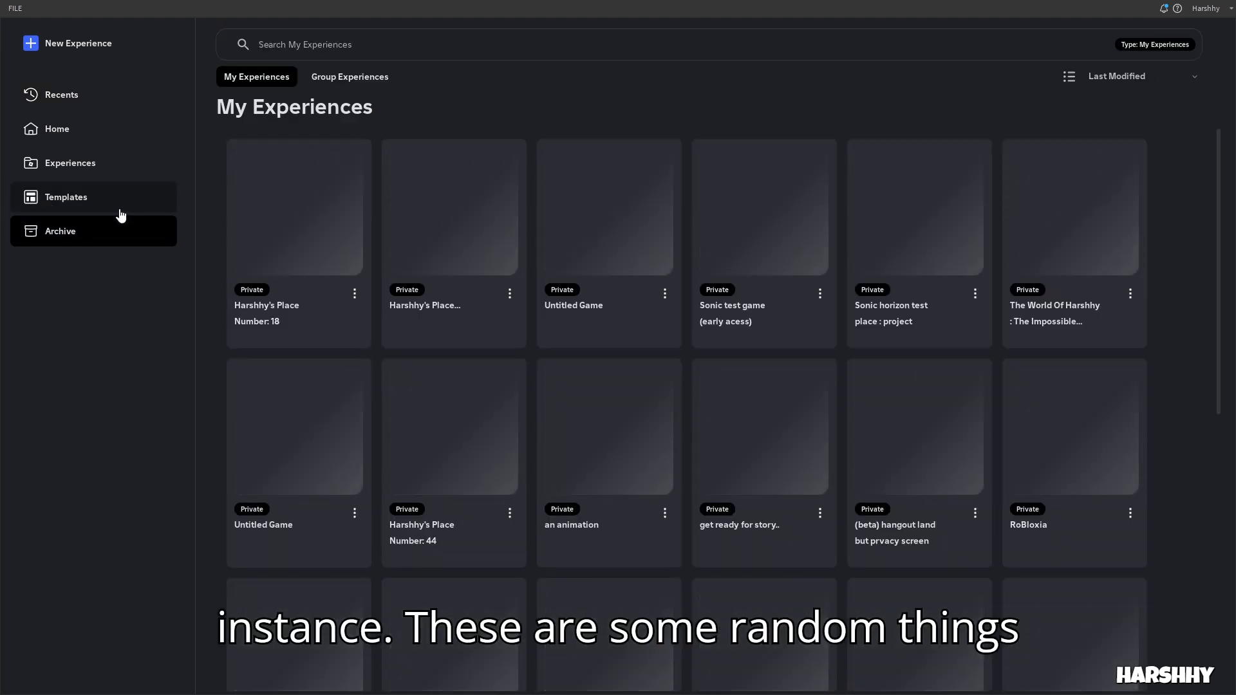
scroll(421, 238, down, 3)
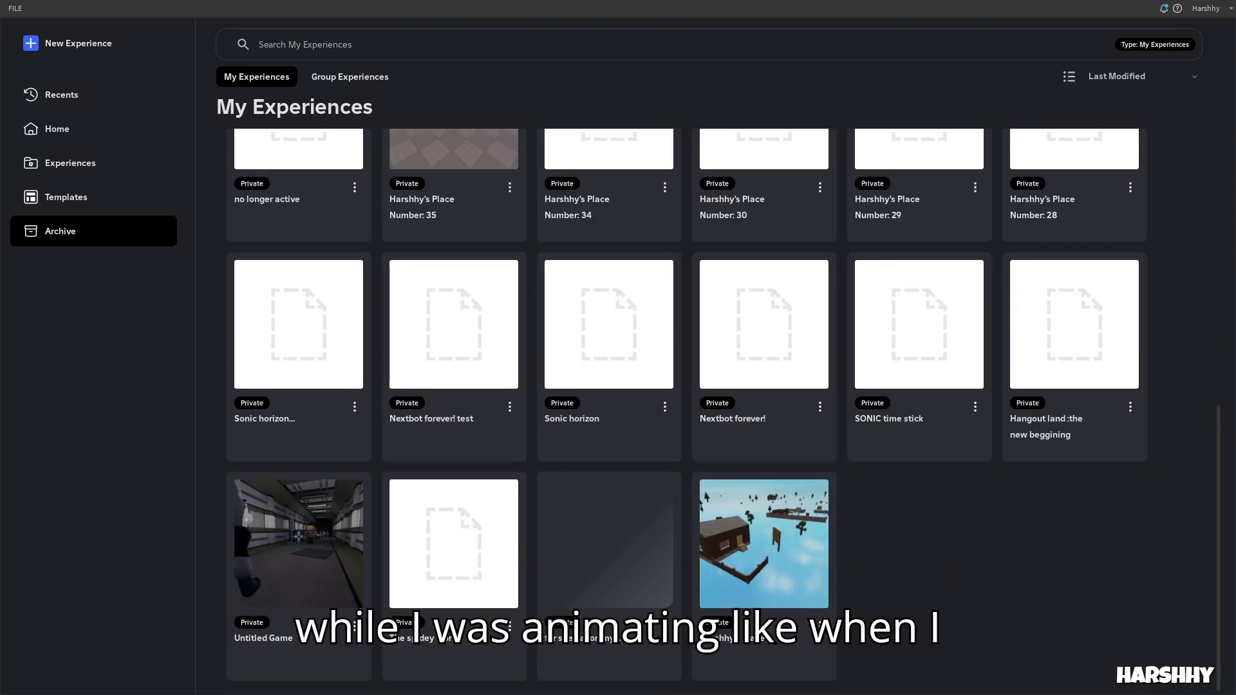
scroll(332, 595, up, 3)
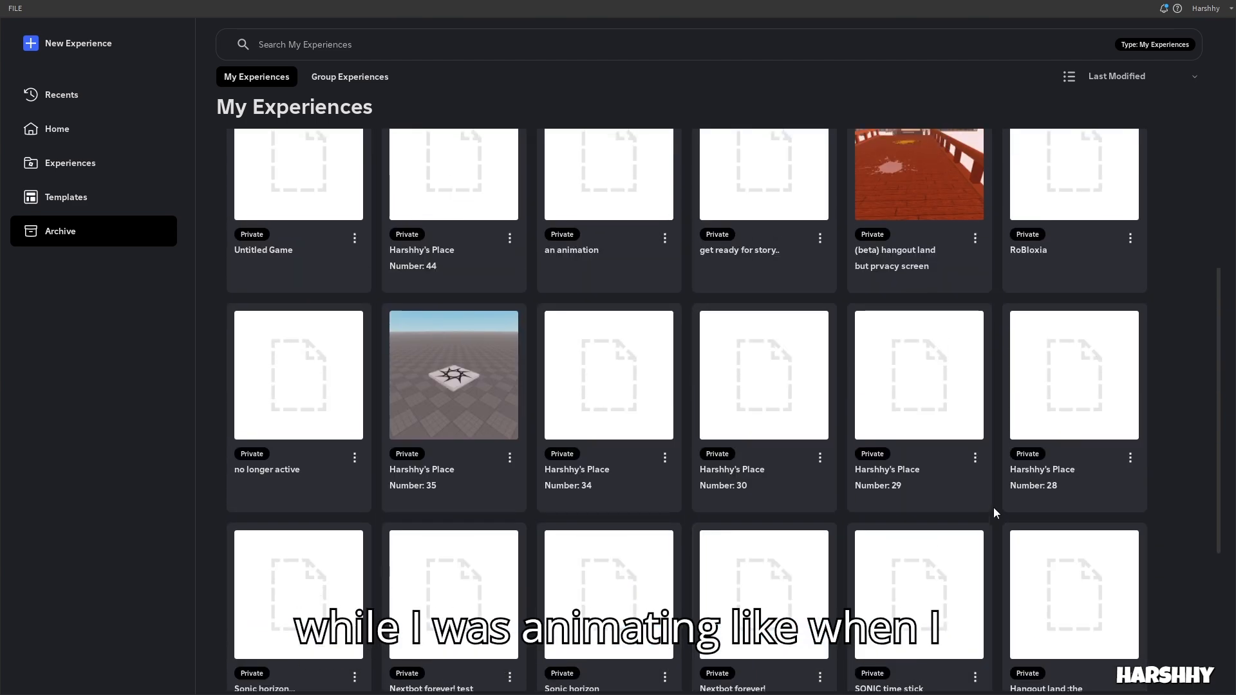
scroll(319, 501, up, 3)
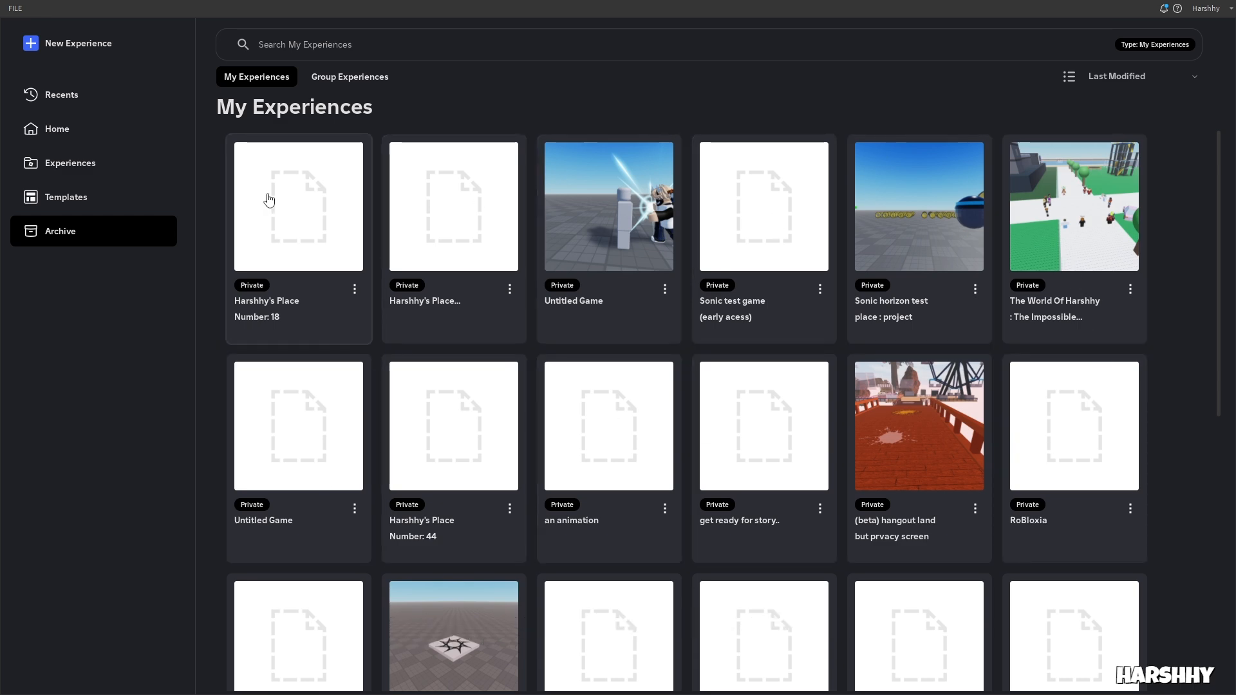
Step: Create a new place from the Baseplate template and dismiss the New Dragger Improvements notice
click(125, 203)
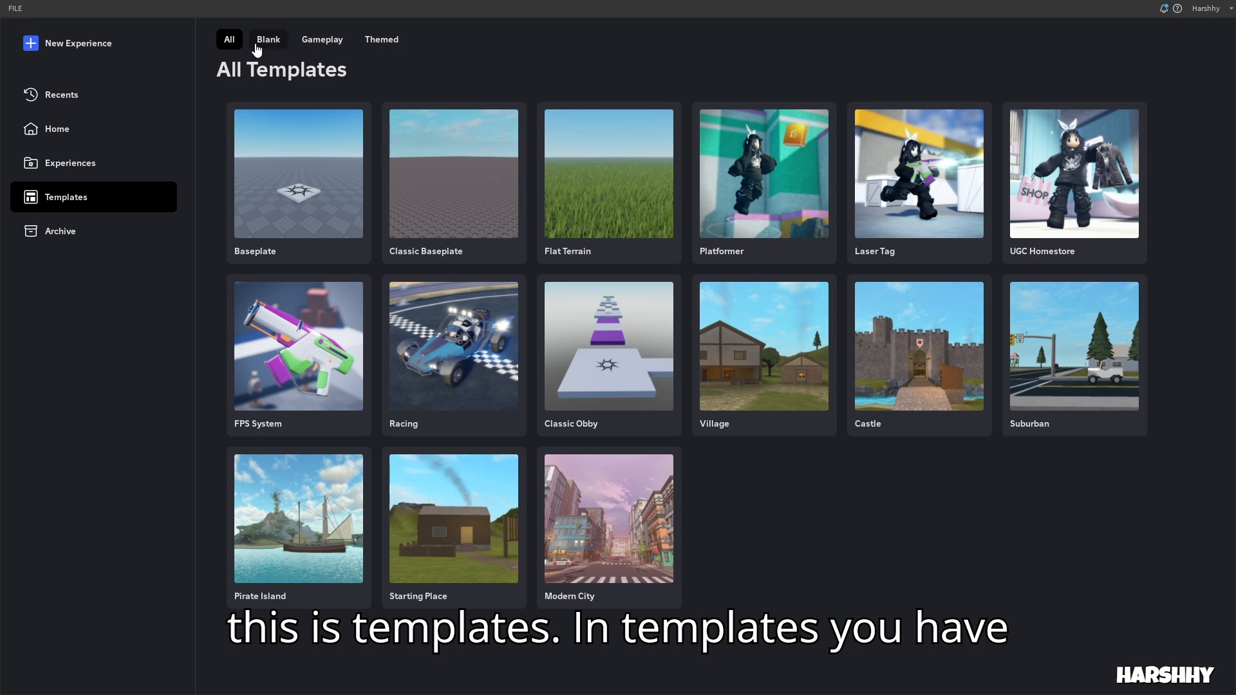
click(376, 41)
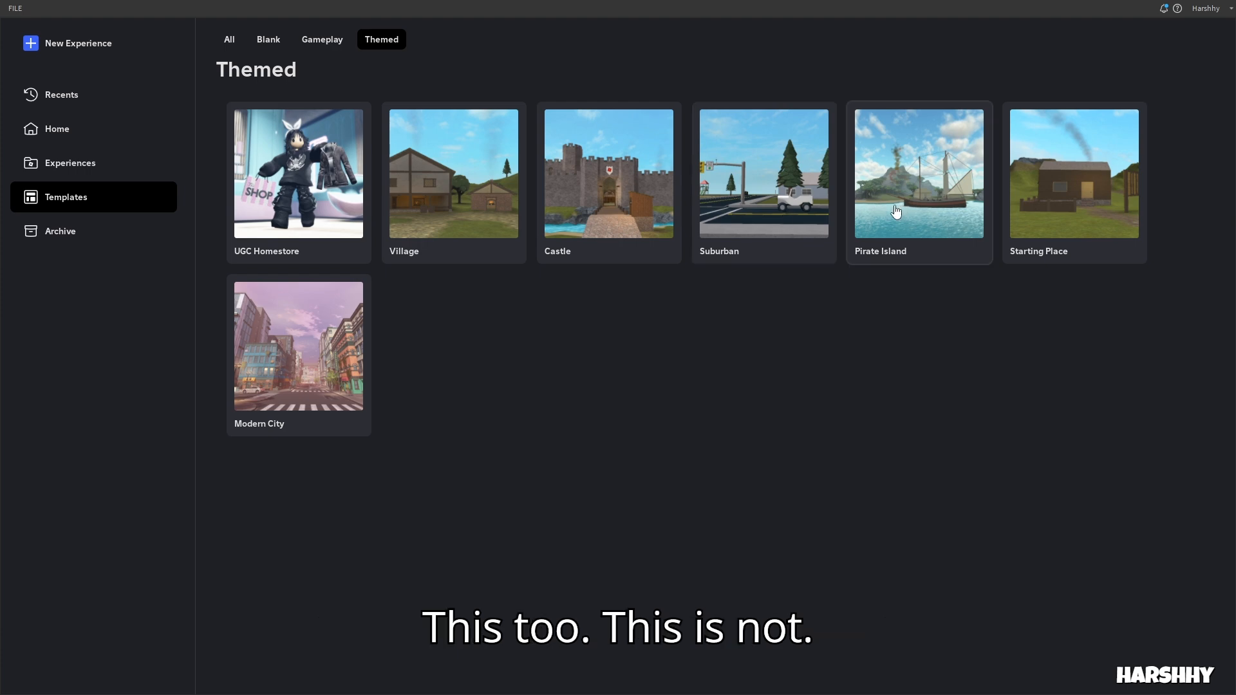
click(316, 49)
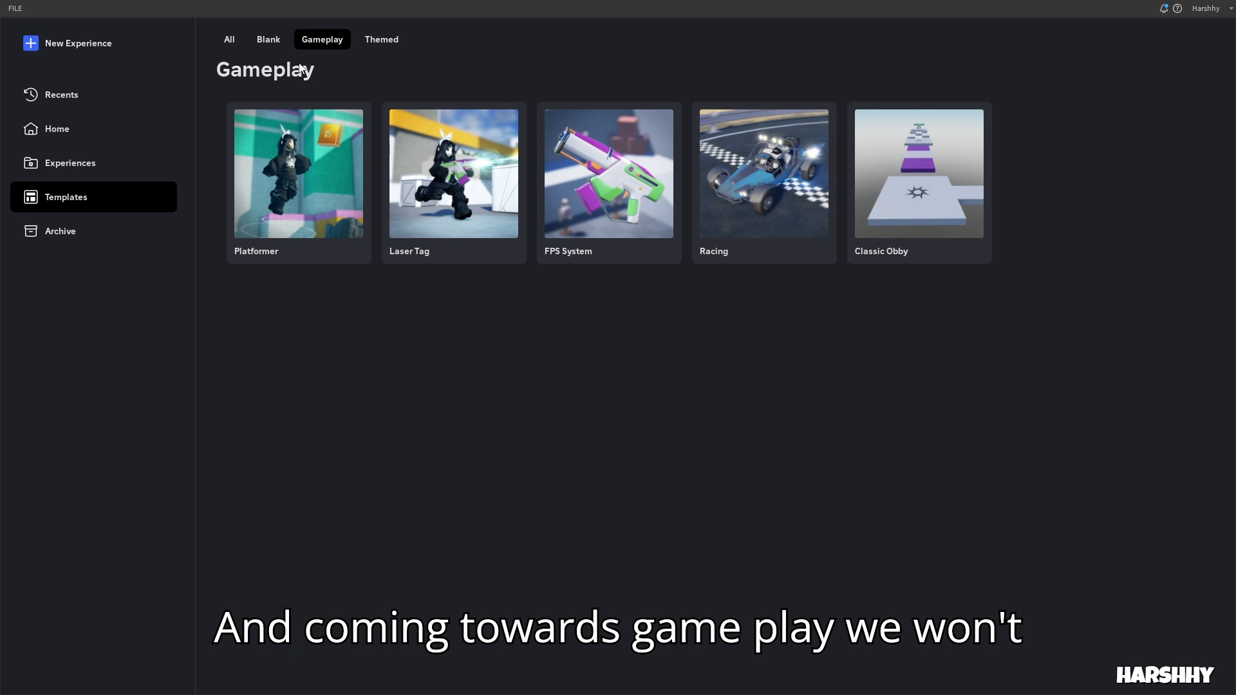
click(273, 42)
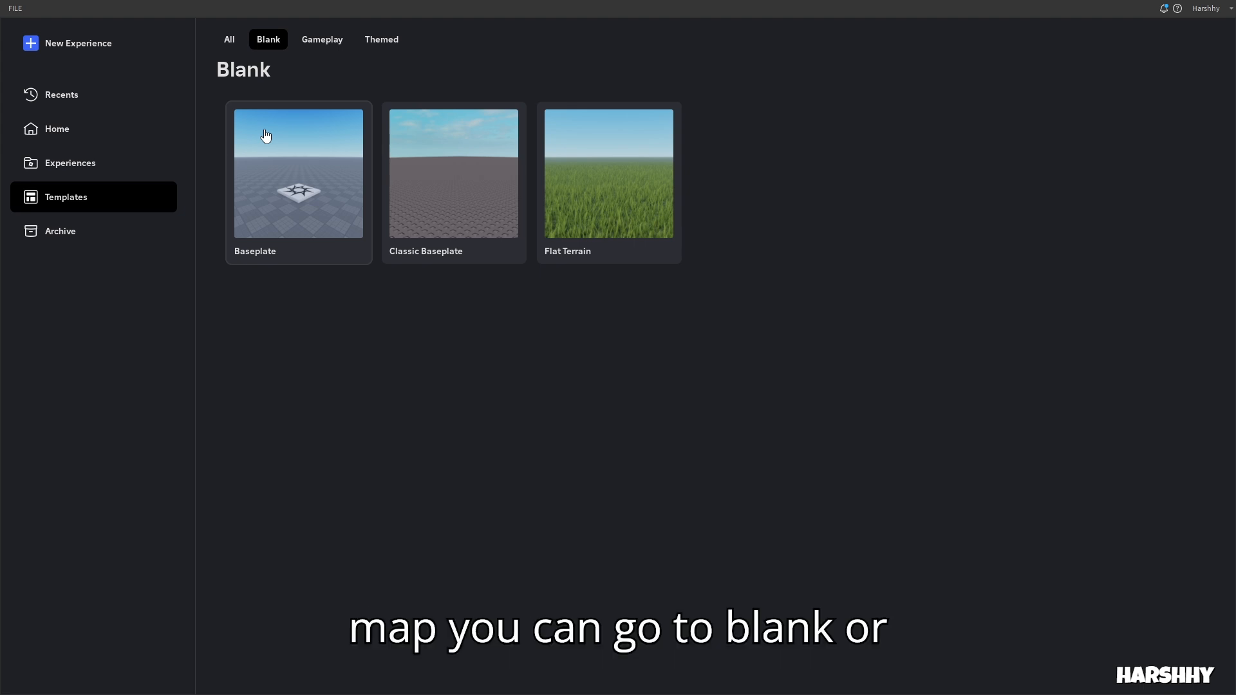
click(229, 41)
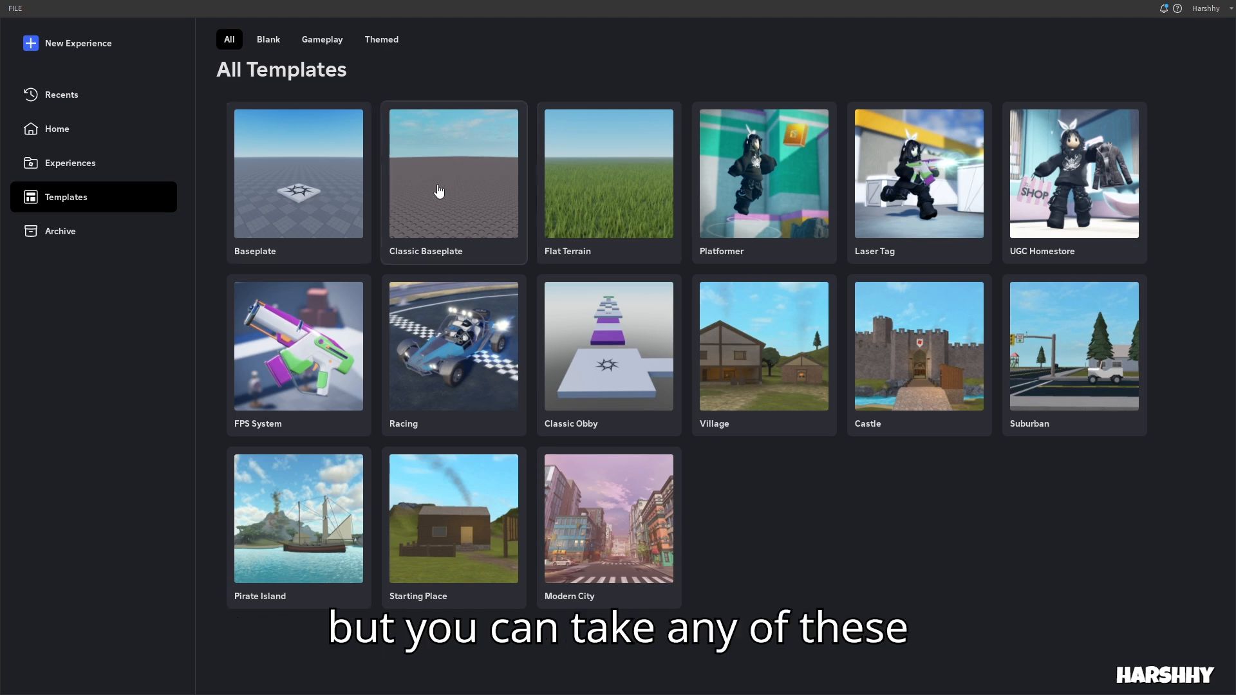
click(348, 184)
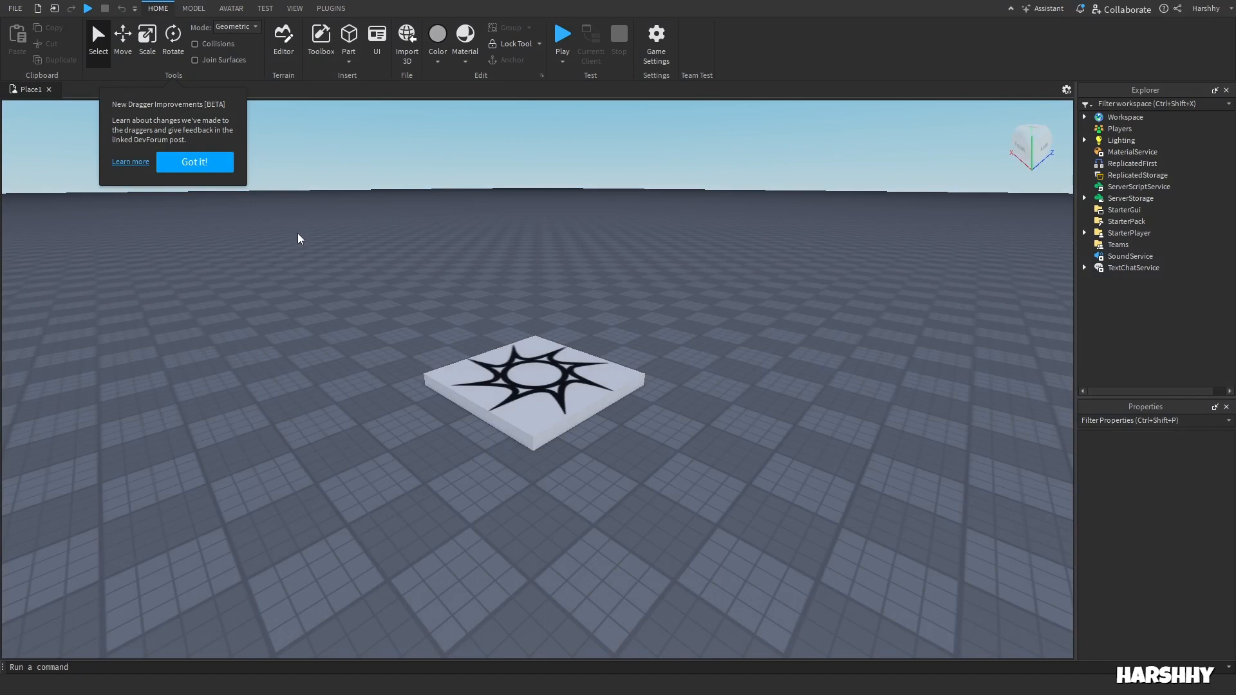
click(193, 167)
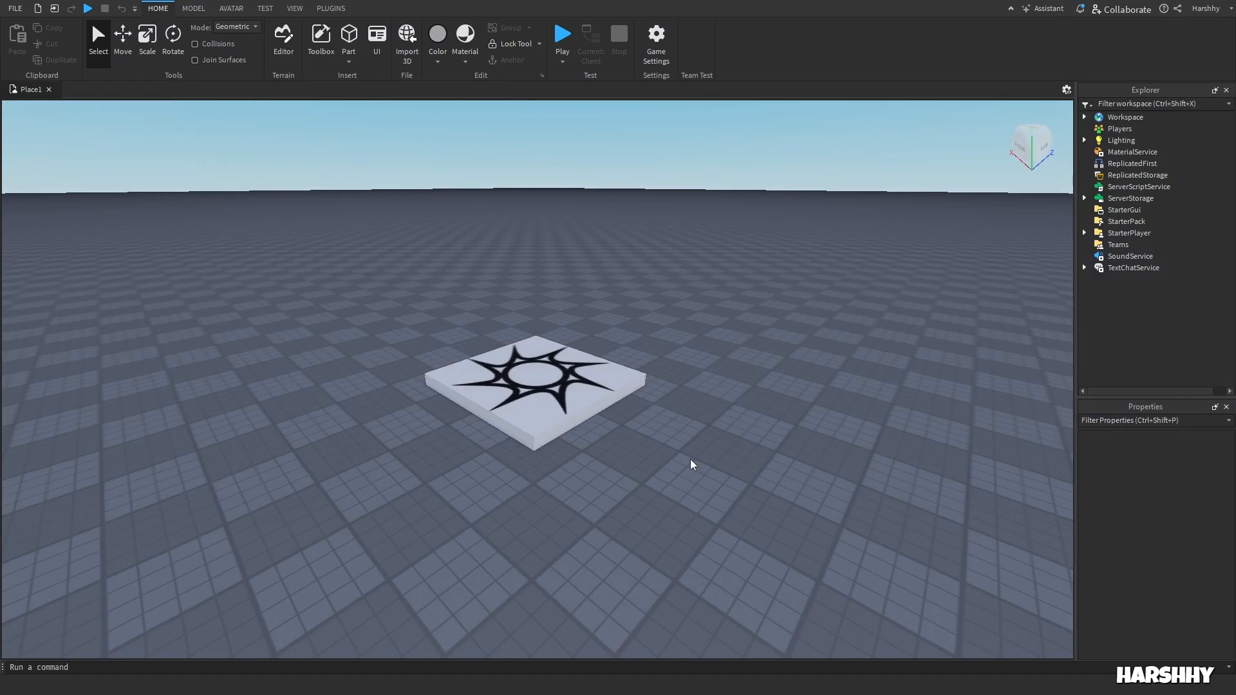
Step: Open the Toolbox briefly, and close it together with Explorer and Properties to enlarge the viewport
key(s)
right_drag(690, 460, 691, 461)
key(w)
key(s)
key(d)
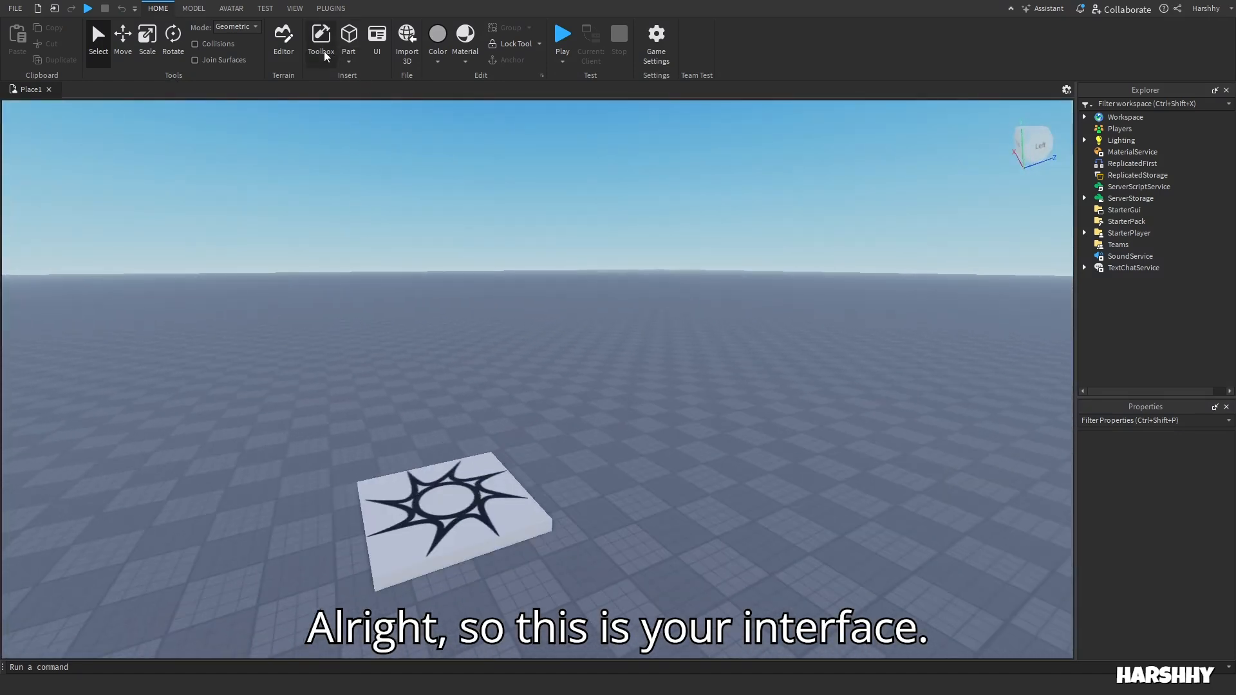
click(325, 57)
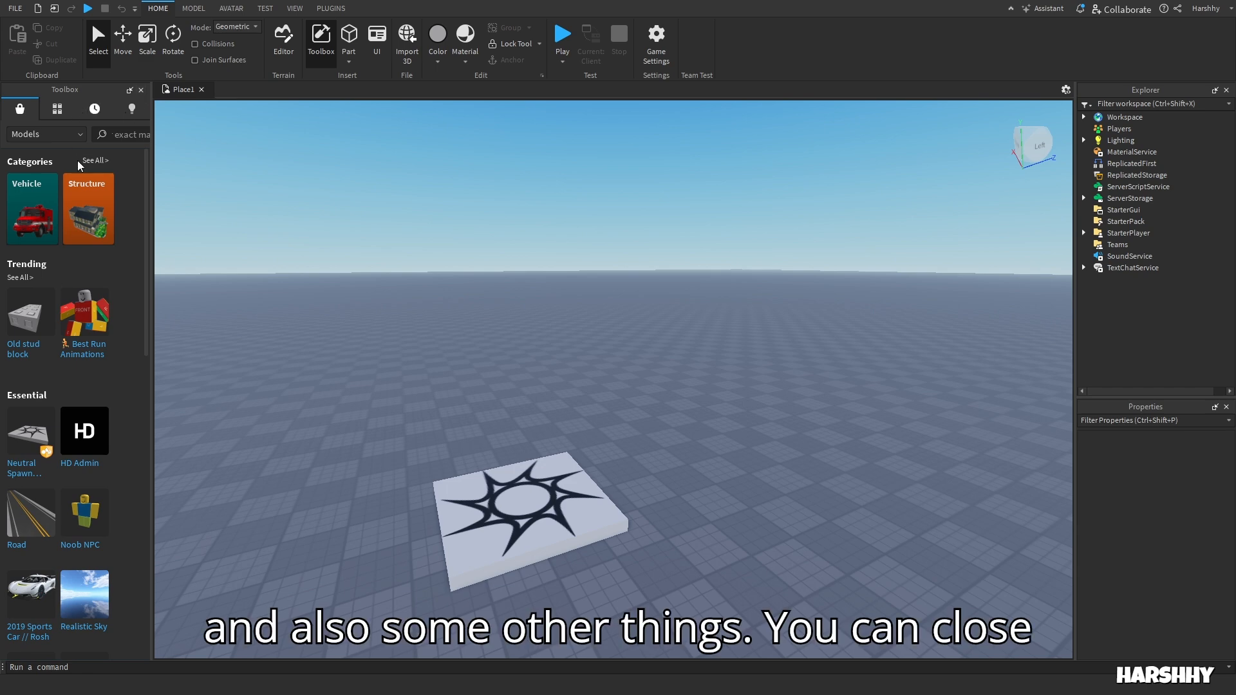
click(141, 90)
click(1227, 91)
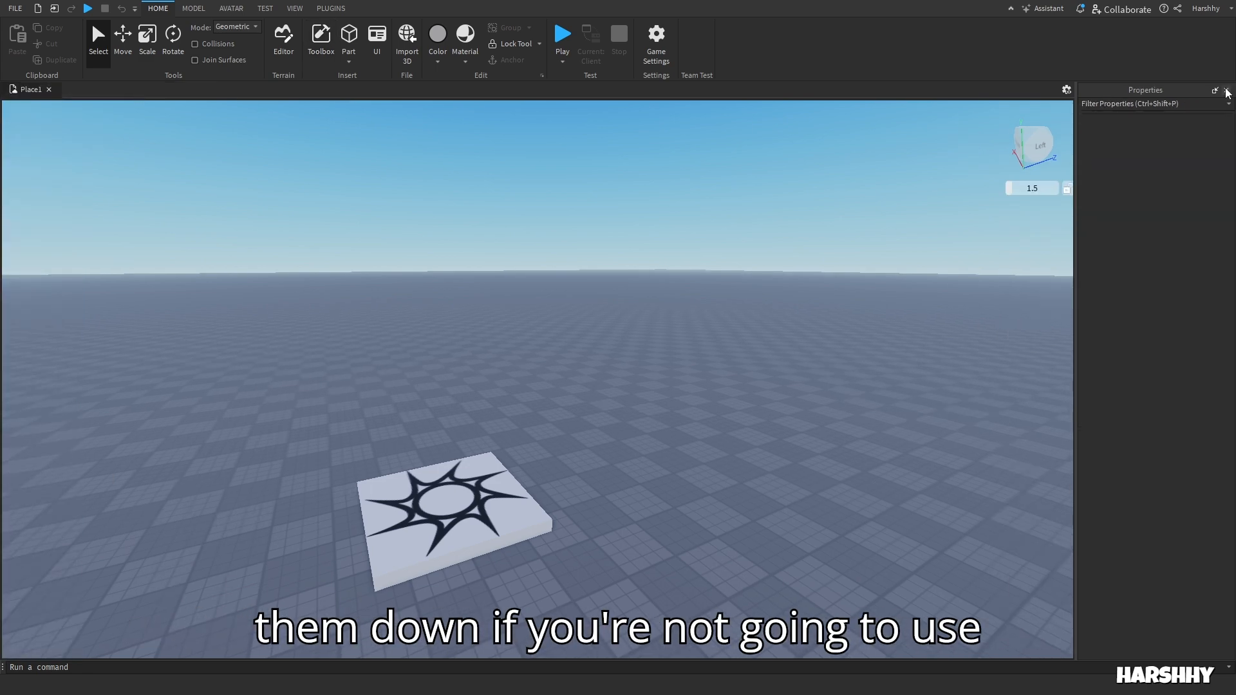
click(1227, 90)
Step: Fly the camera around the spawn pad and try different camera speeds up to 6.0
right_drag(766, 393, 766, 394)
key(d)
click(1229, 200)
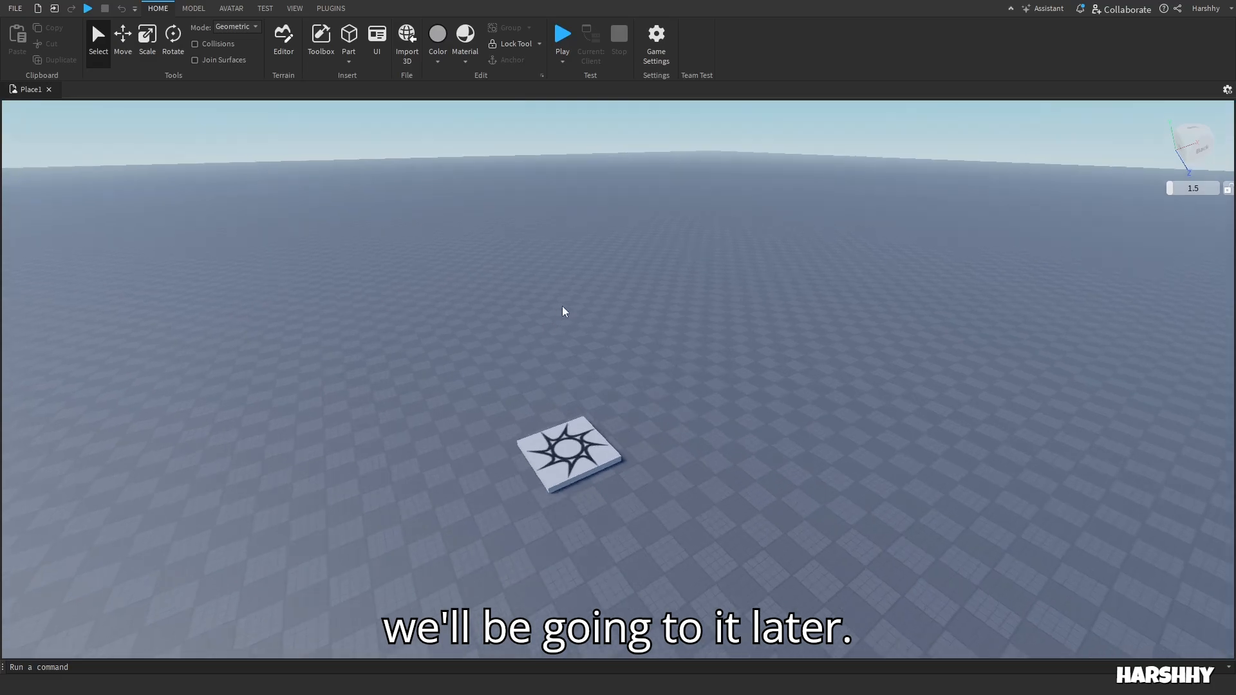
scroll(564, 309, up, 6)
scroll(562, 307, down, 8)
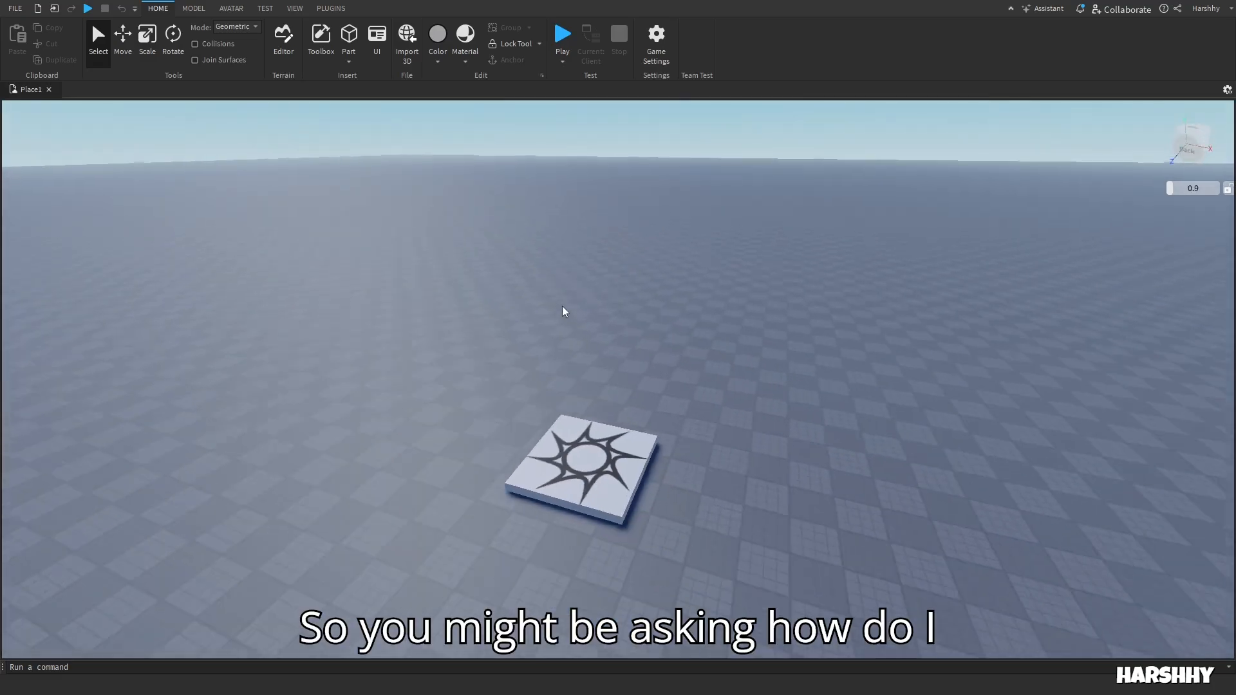
scroll(562, 307, up, 10)
scroll(562, 306, up, 4)
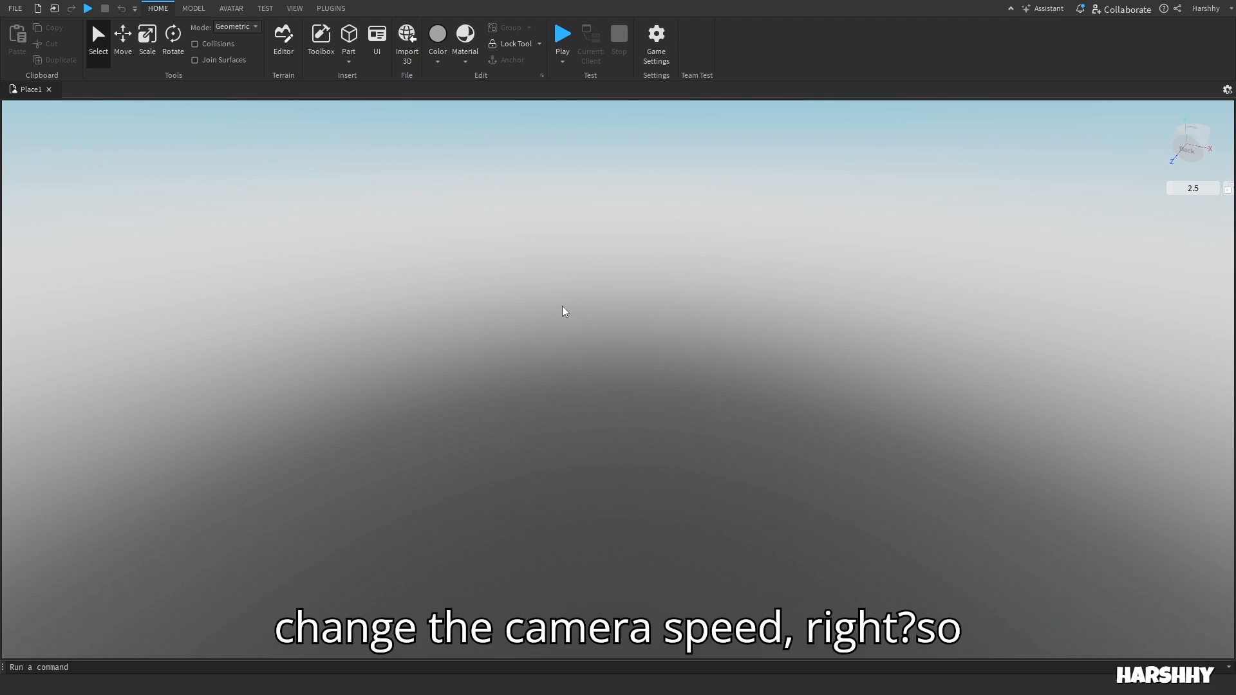
scroll(563, 312, down, 10)
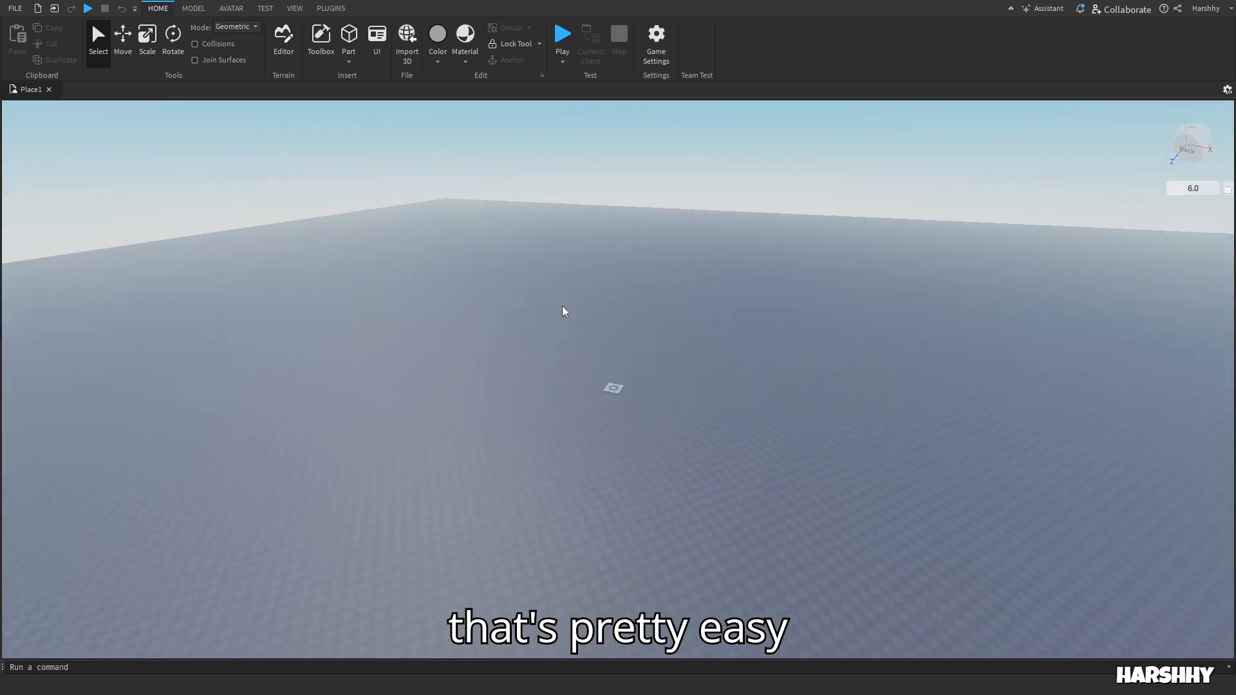
scroll(564, 311, up, 8)
scroll(563, 312, down, 4)
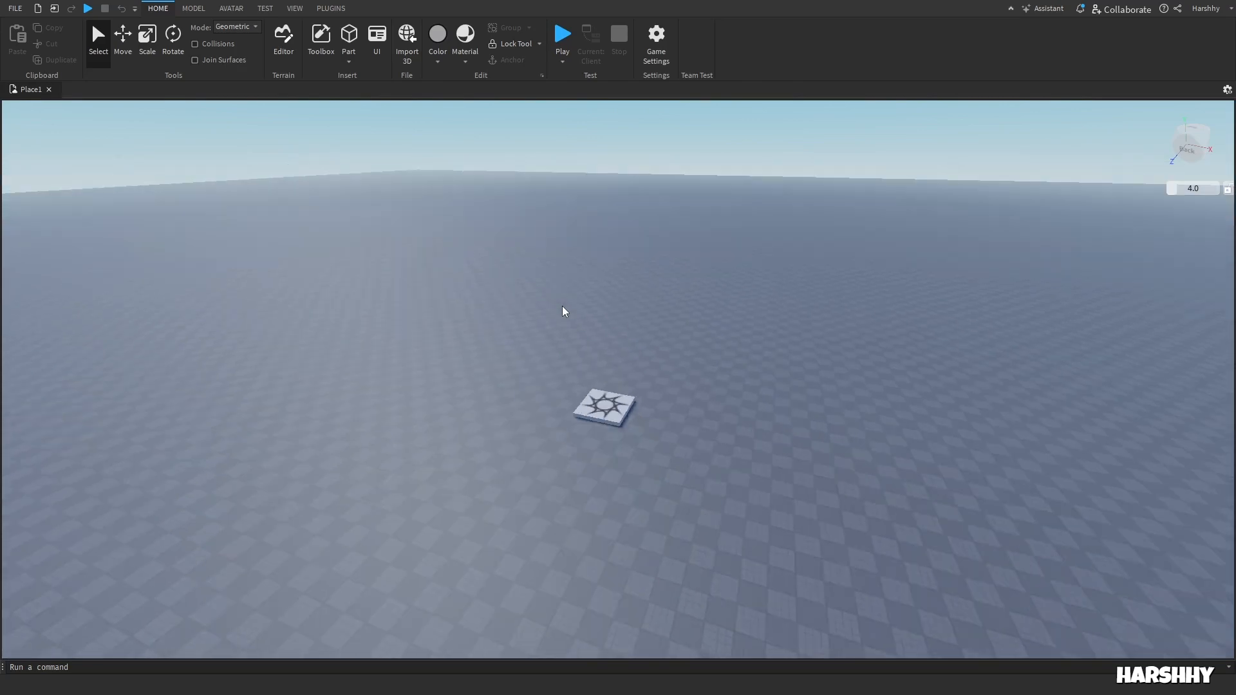
scroll(563, 312, down, 8)
scroll(803, 477, up, 4)
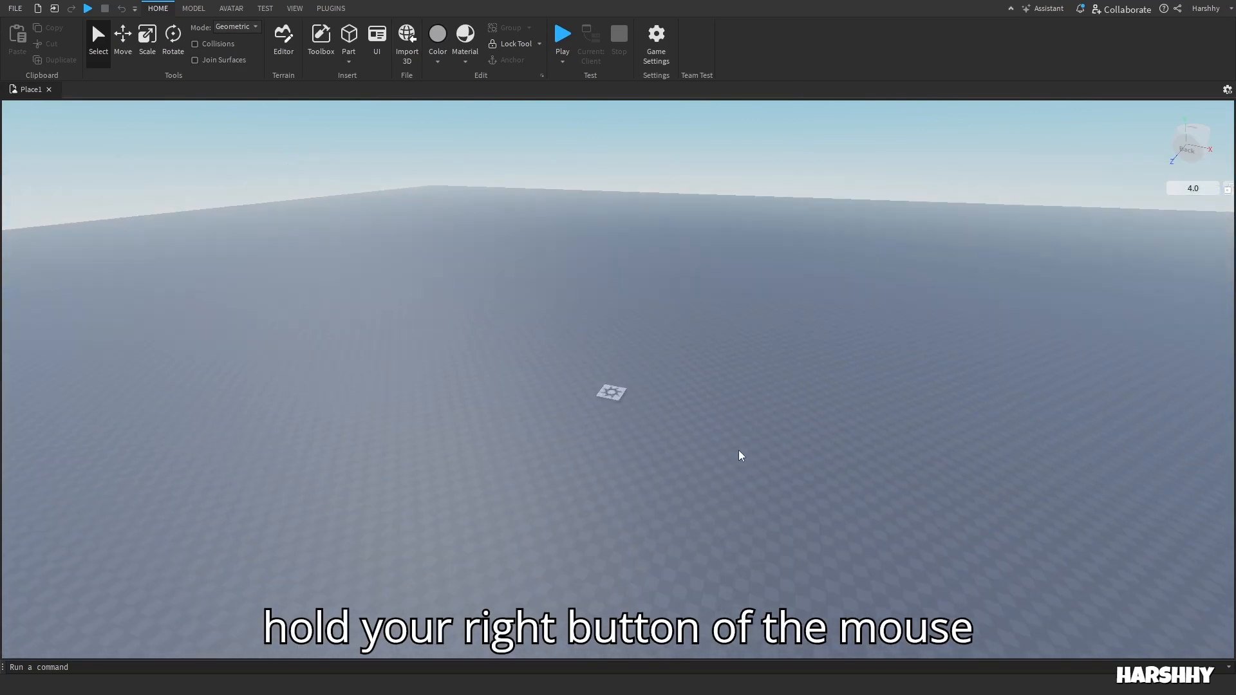
scroll(741, 455, up, 3)
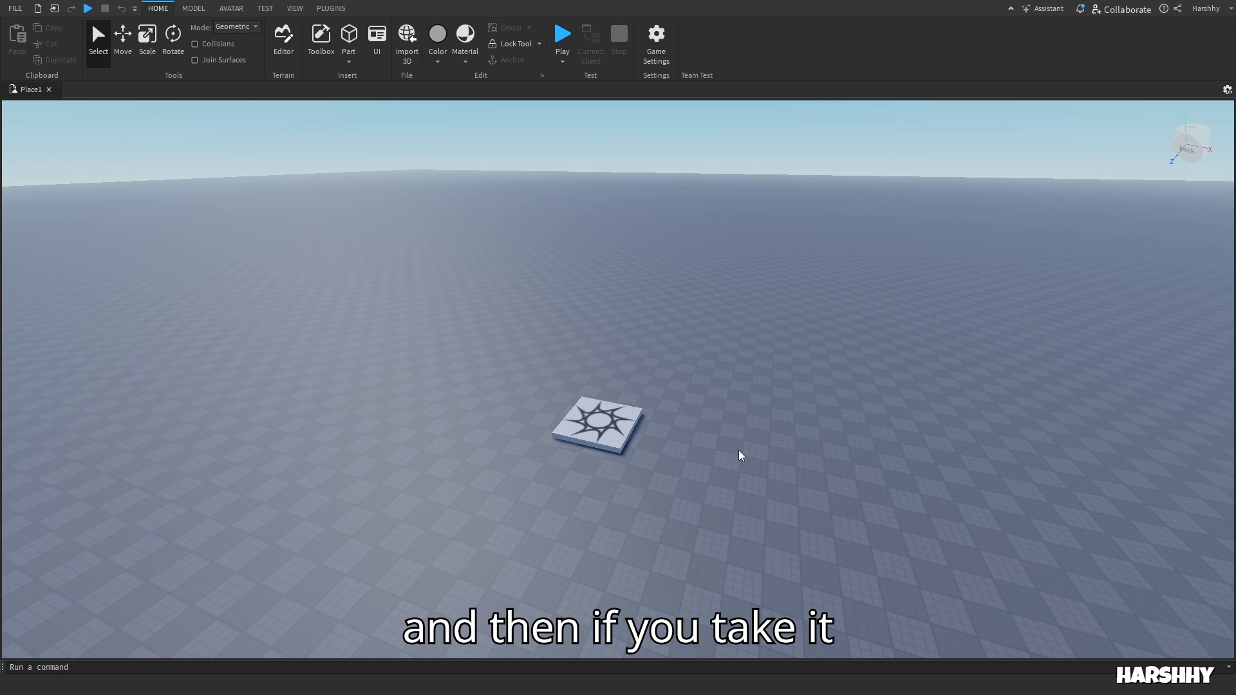
Step: Lower the camera speed to 0.5, move closer to the spawn pad and raise the speed to 0.7
scroll(739, 451, down, 3)
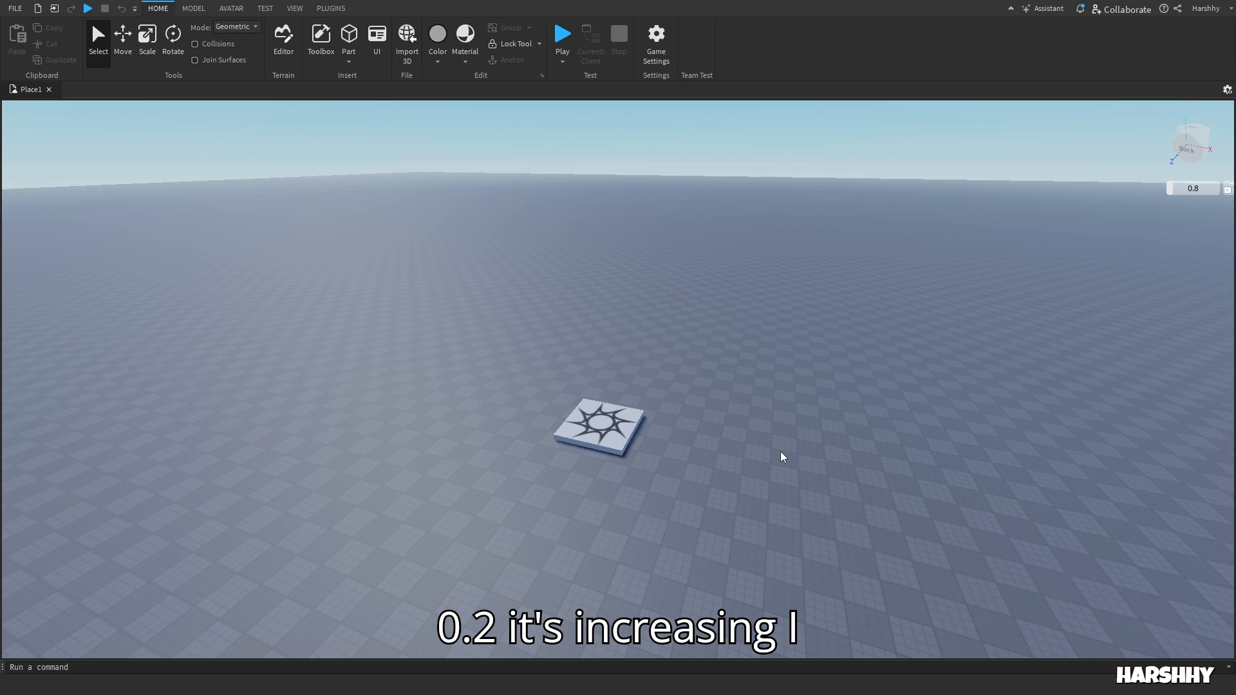
scroll(780, 452, down, 1)
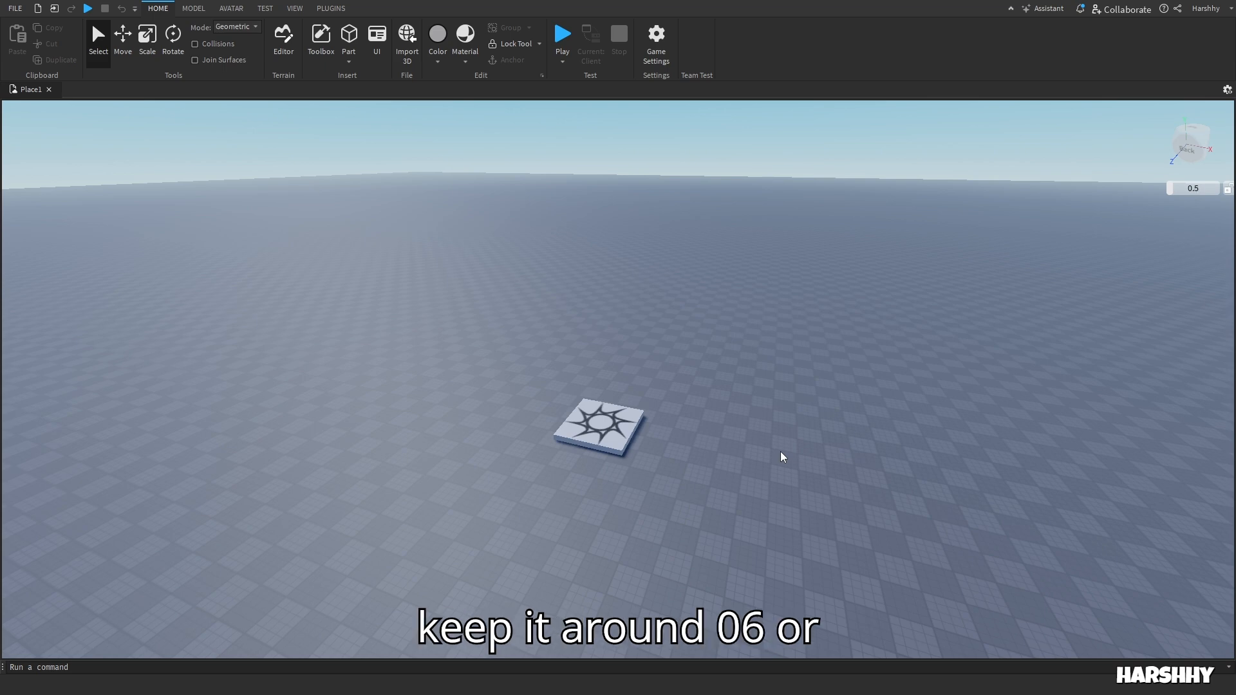
key(w)
scroll(721, 495, up, 2)
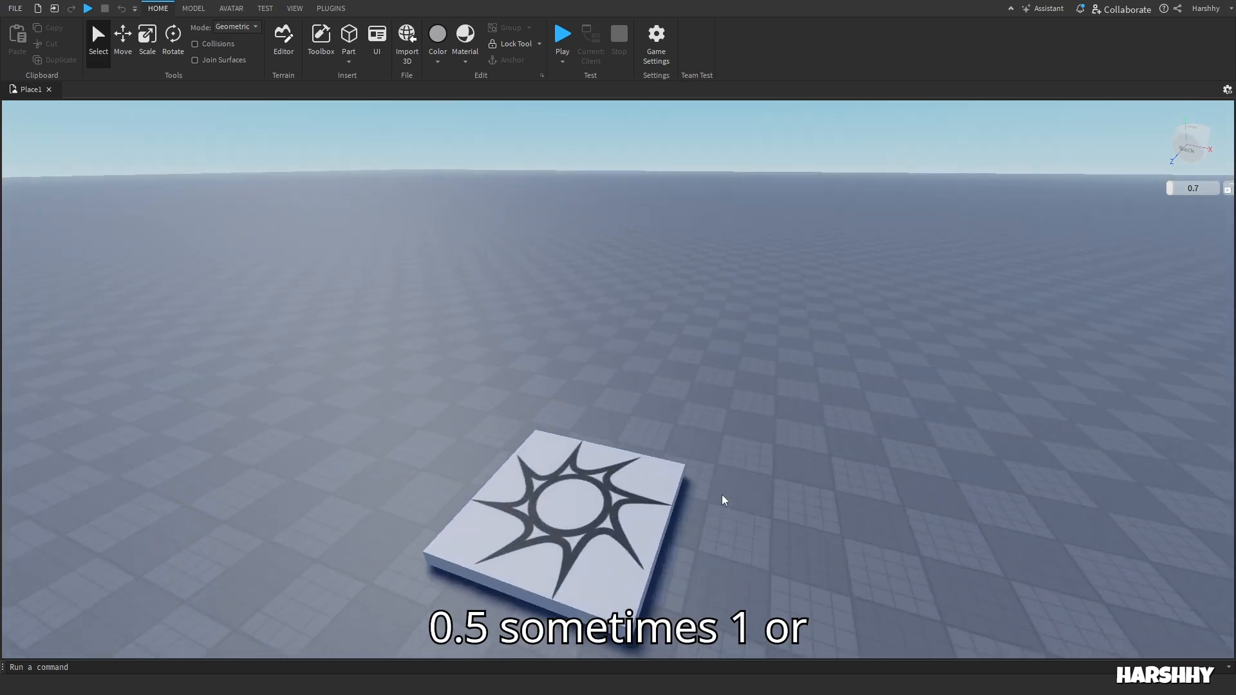
Step: Raise the camera speed to 1.6 and turn the view around the spawn pad
key(w)
scroll(722, 495, up, 6)
right_drag(721, 495, 670, 495)
key(s)
key(w)
key(s)
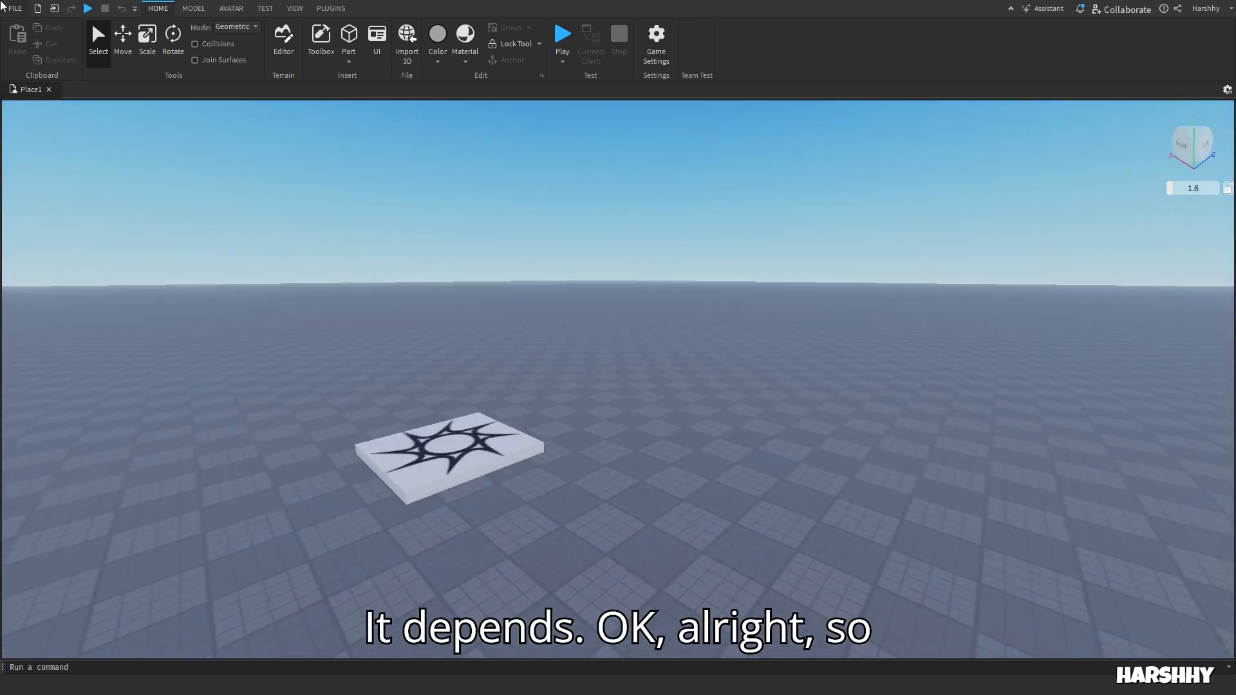
Step: Fly the camera back and forth and sideways around the spawn pad at the current speed
key(a)
key(w)
key(s)
key(d)
key(w)
key(a)
key(s)
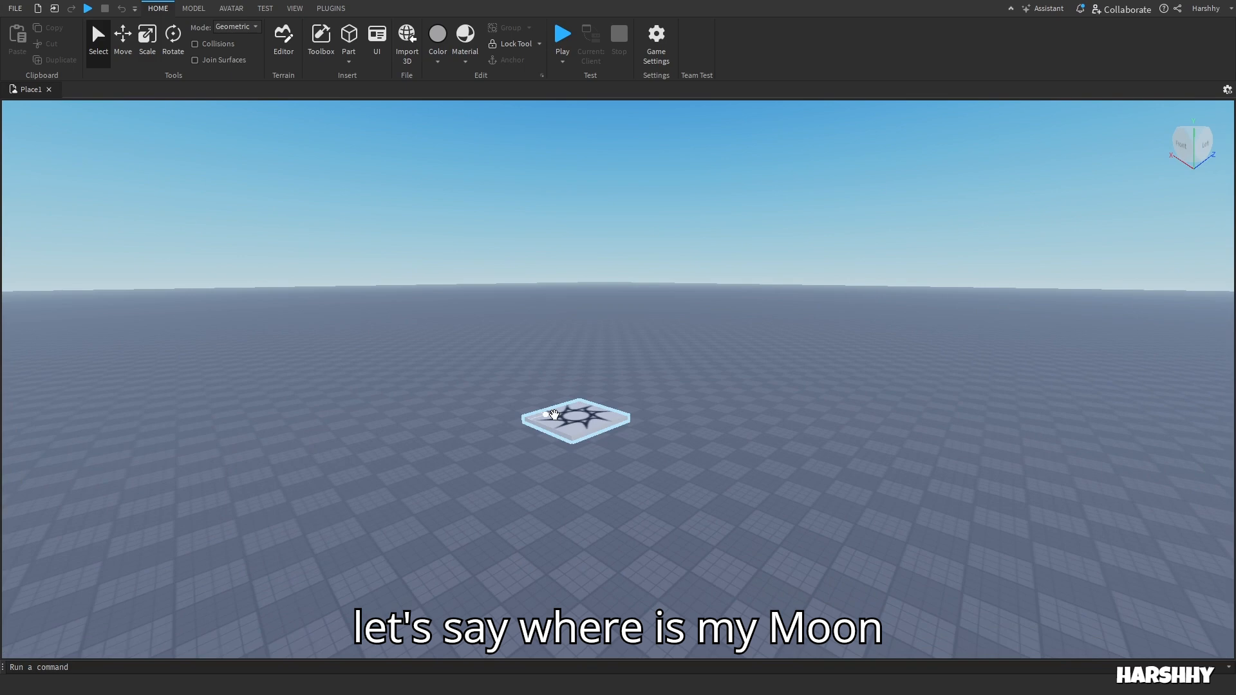
key(w)
key(d)
key(a)
key(s)
key(d)
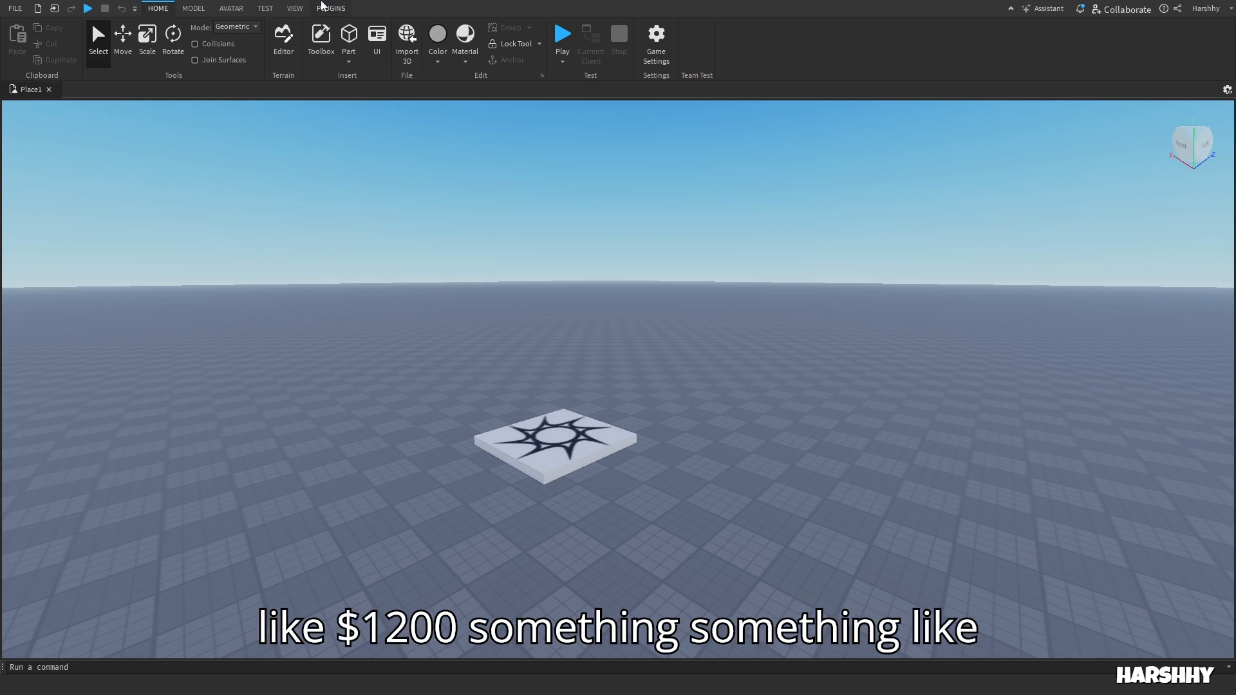
Step: Open the Moon Animator window from the Moon Animator 2 plugin and collapse the ribbon
click(328, 7)
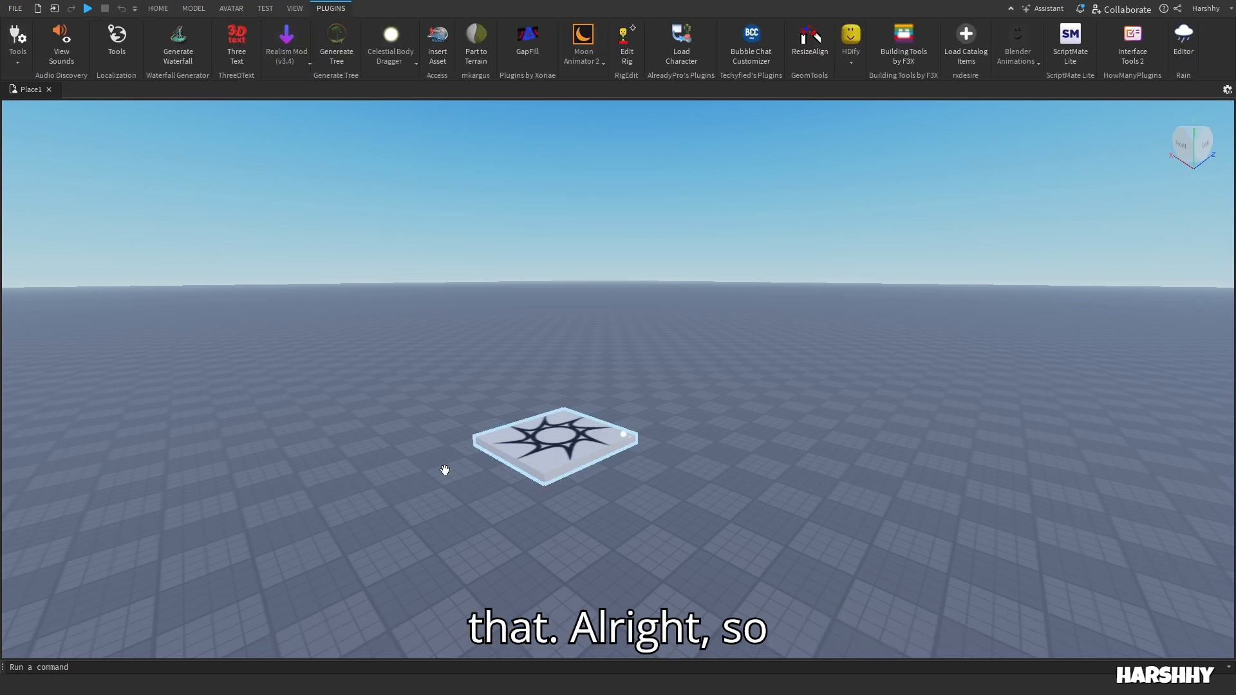
click(158, 8)
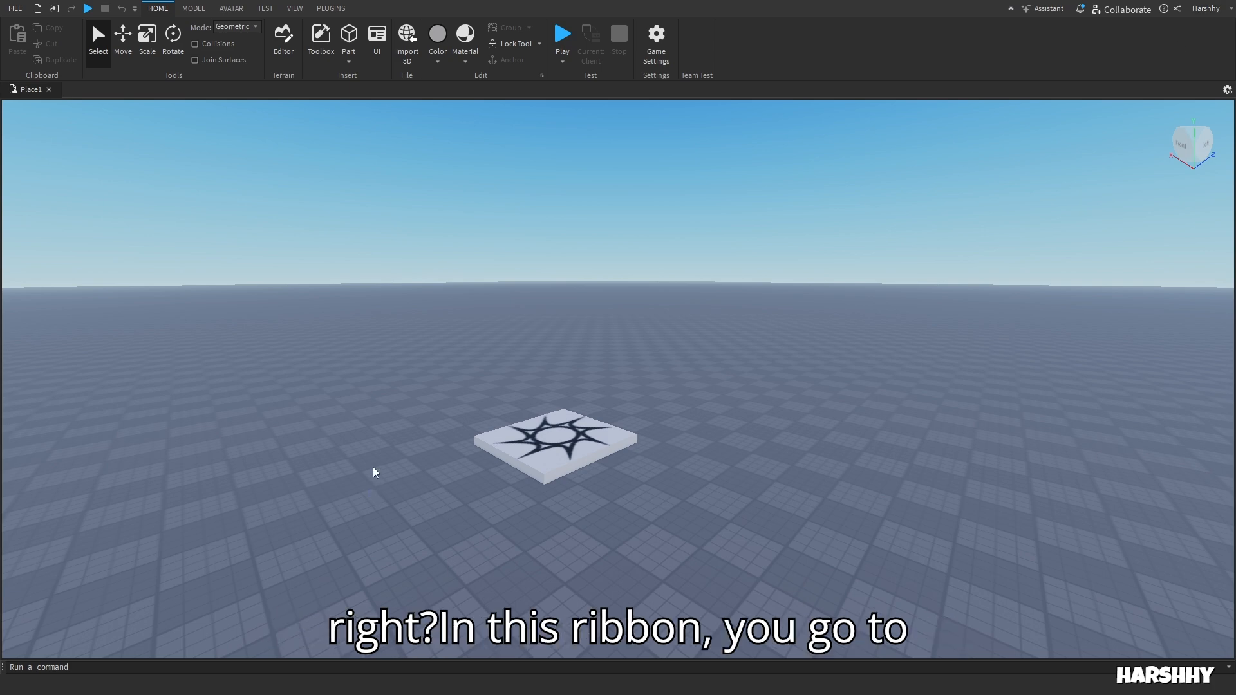
click(331, 9)
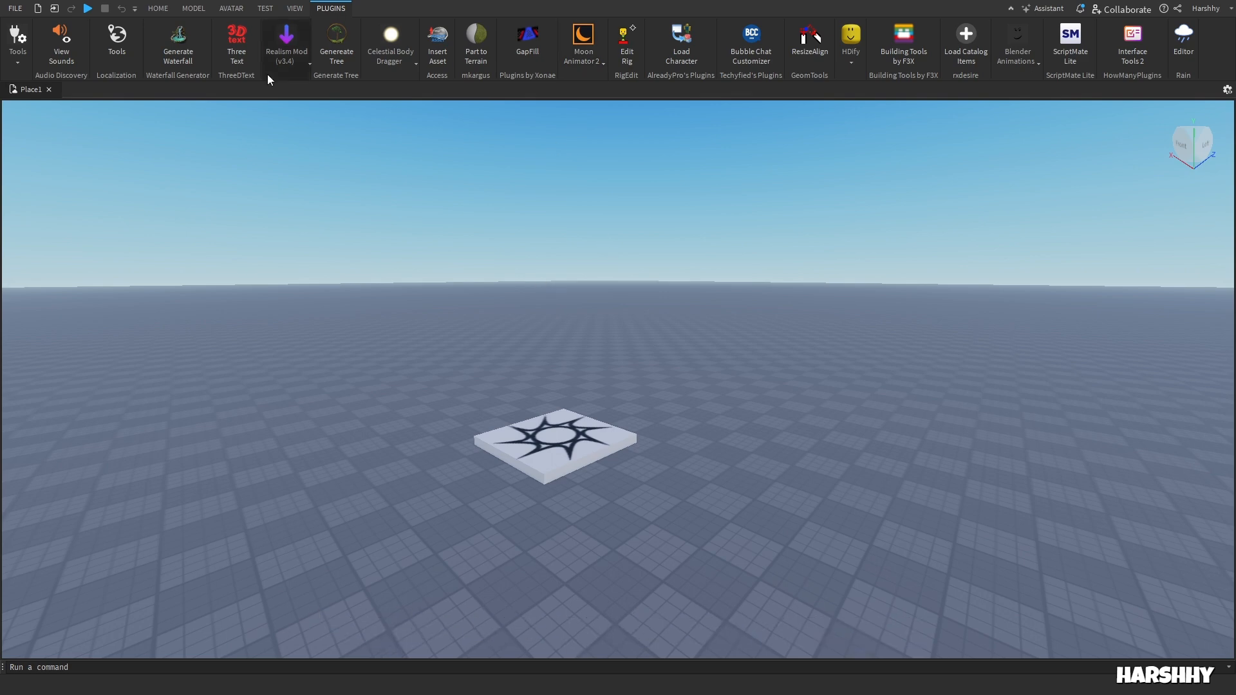
click(590, 76)
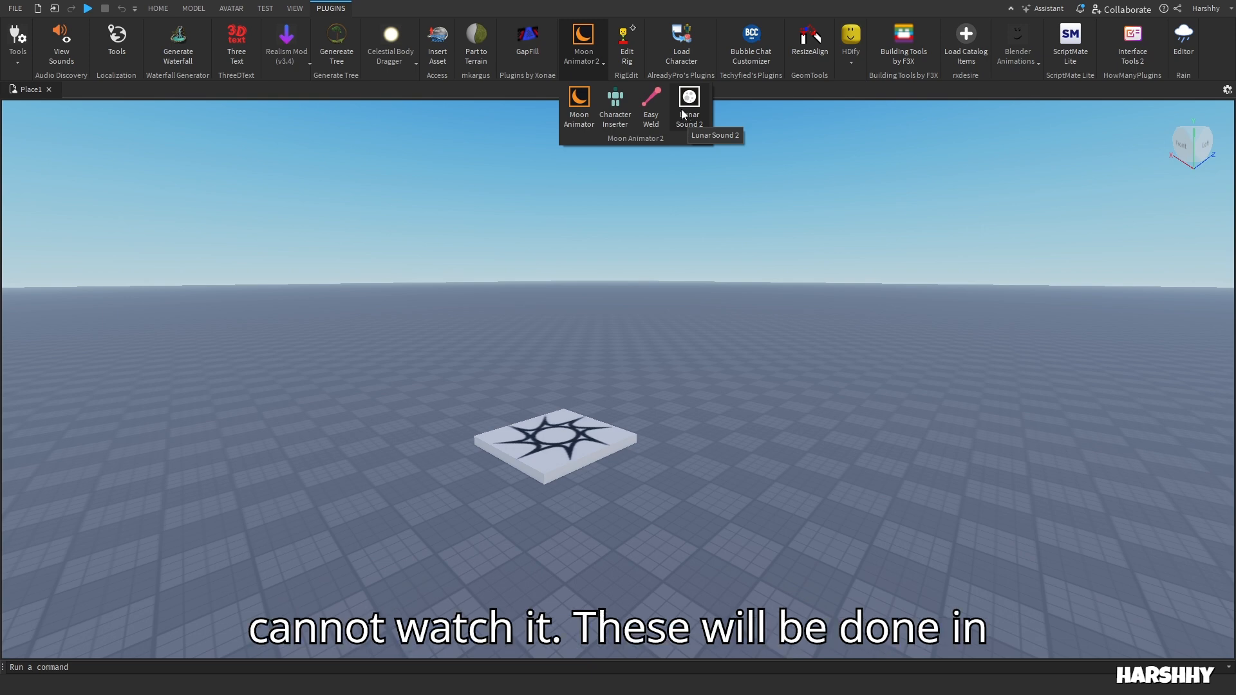
click(583, 113)
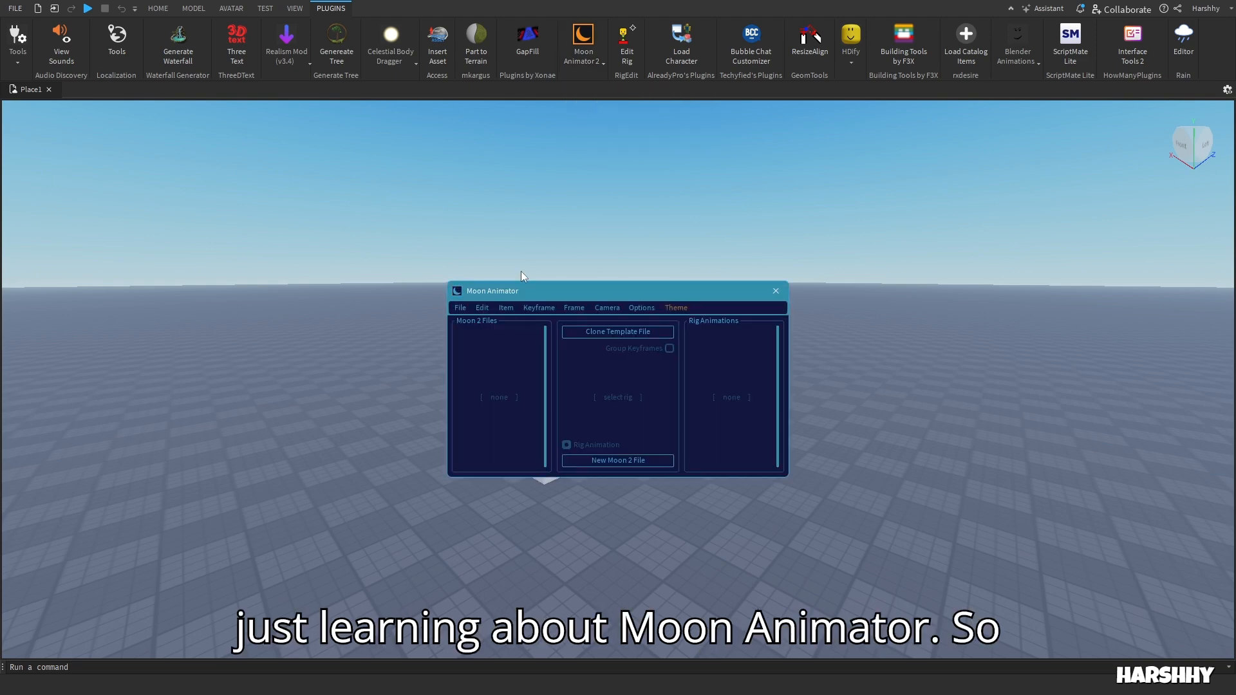
click(1011, 8)
Step: Switch the Moon Animator theme to Default and shift its window slightly down and to the left
click(678, 247)
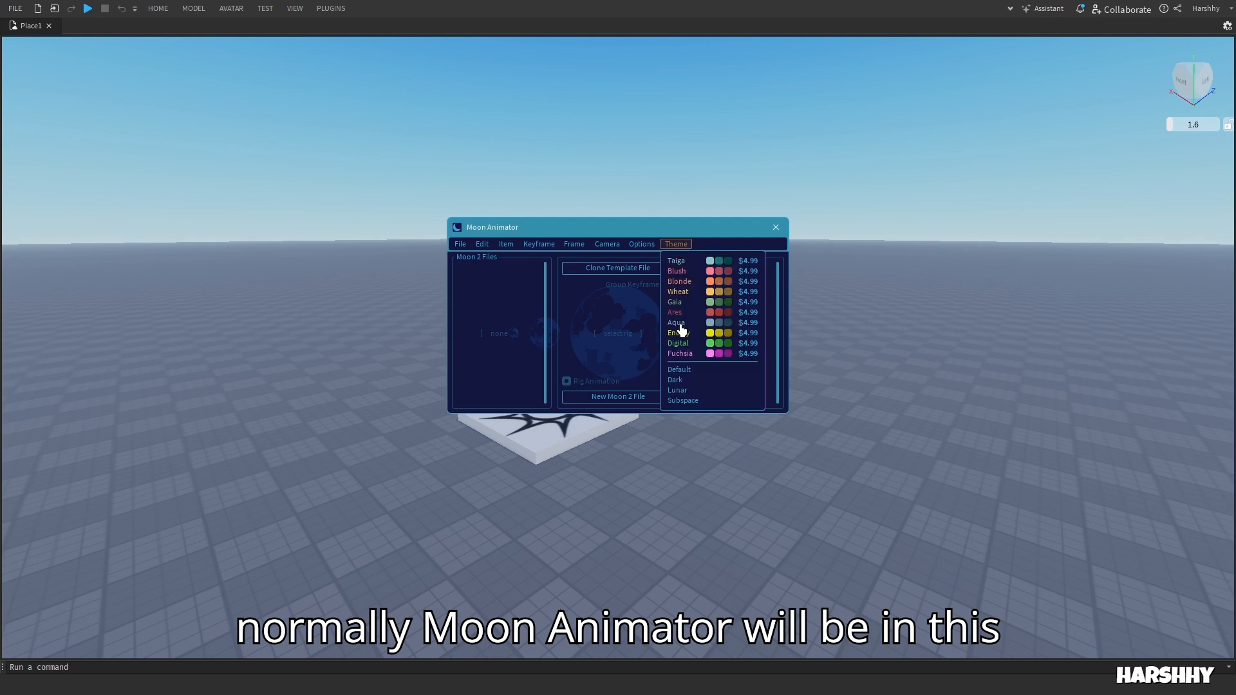
click(680, 370)
click(1033, 371)
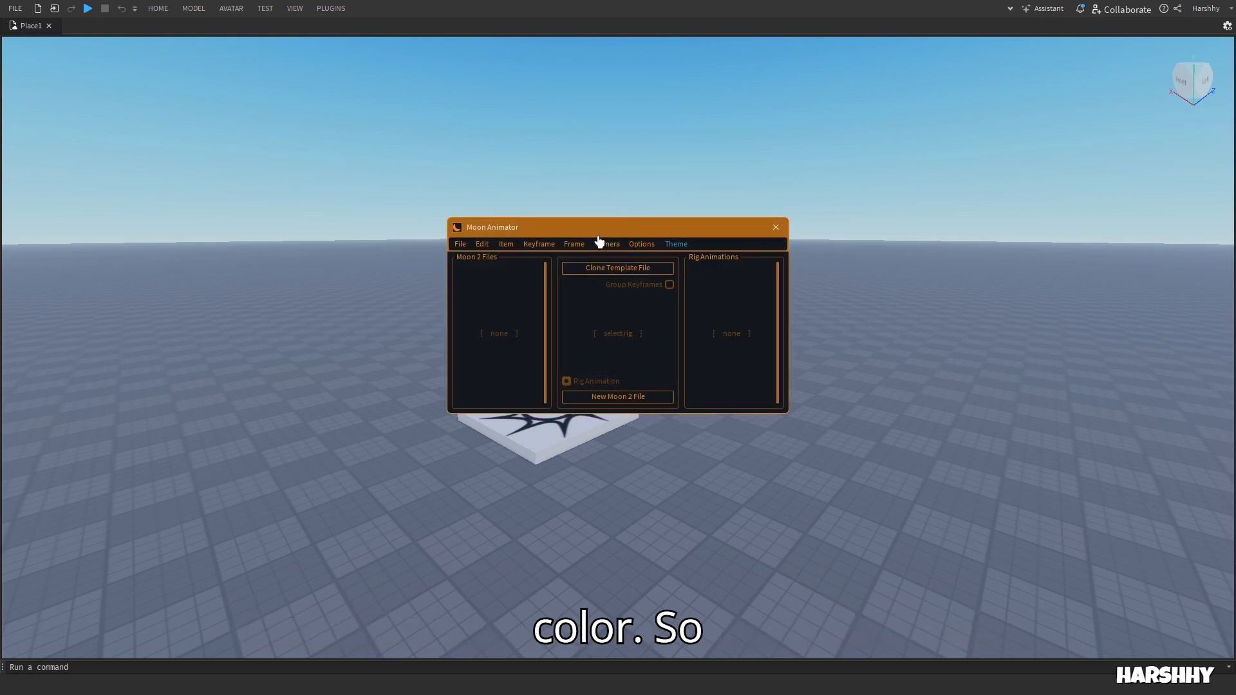
drag(542, 234, 508, 254)
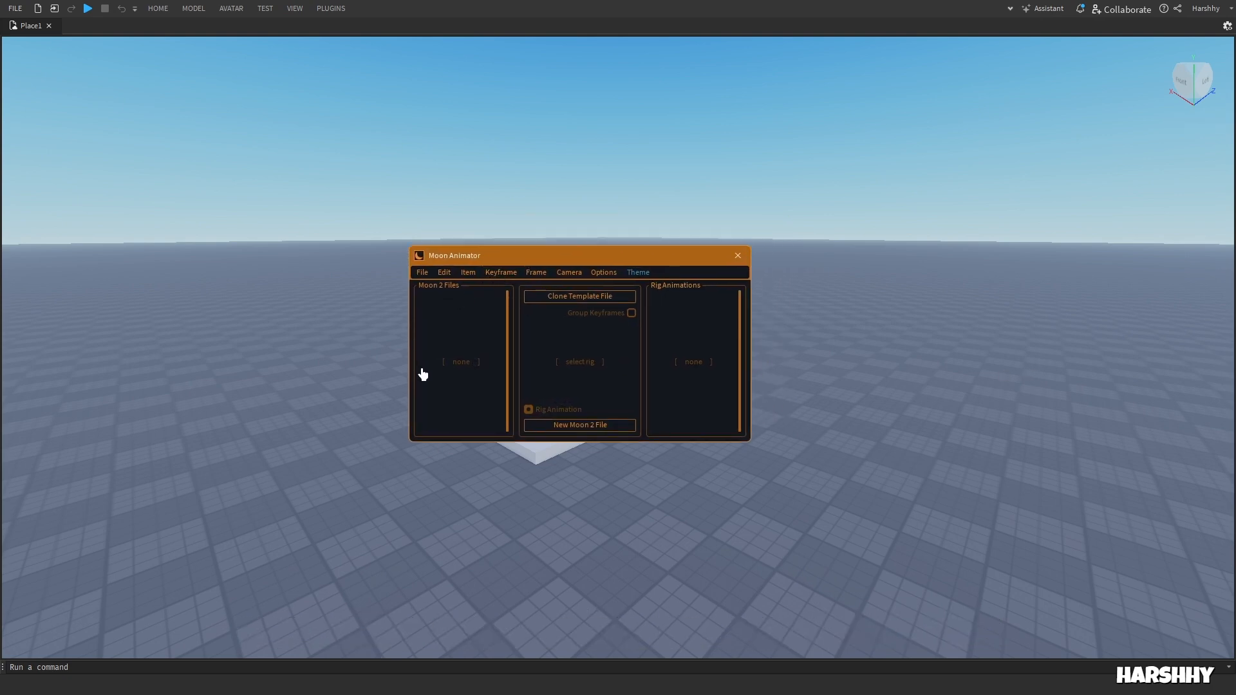
Step: Review the file commands available in Moon Animator
click(420, 276)
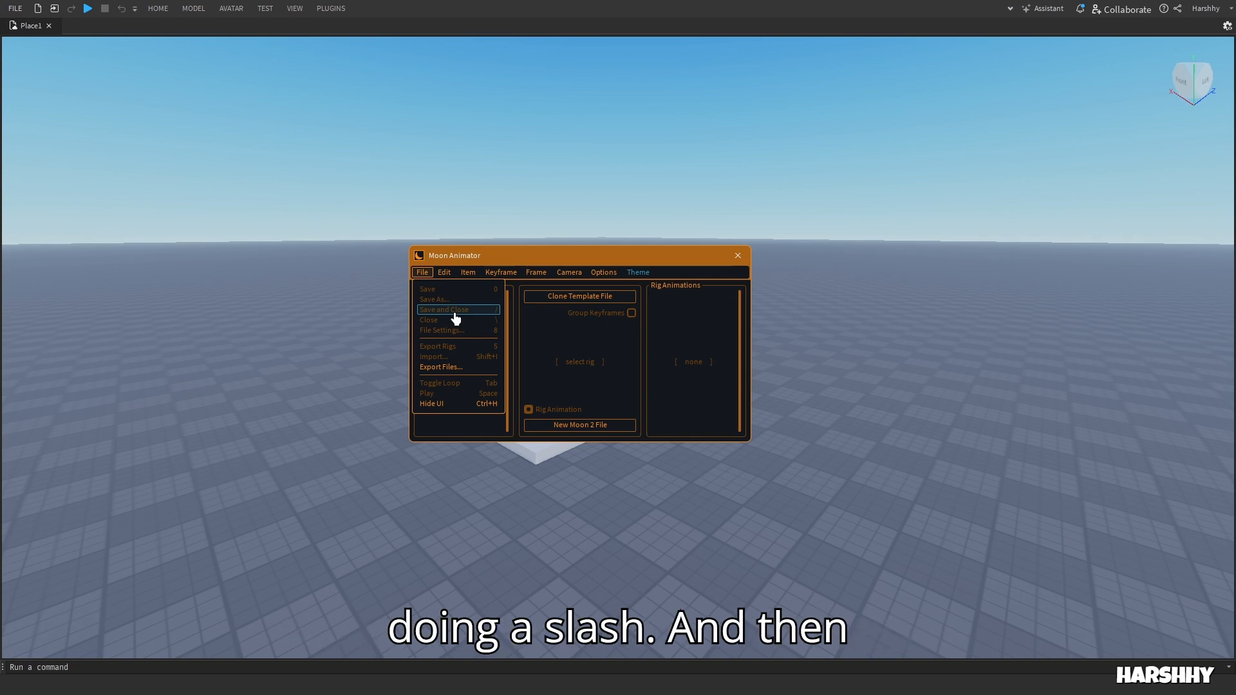
click(701, 330)
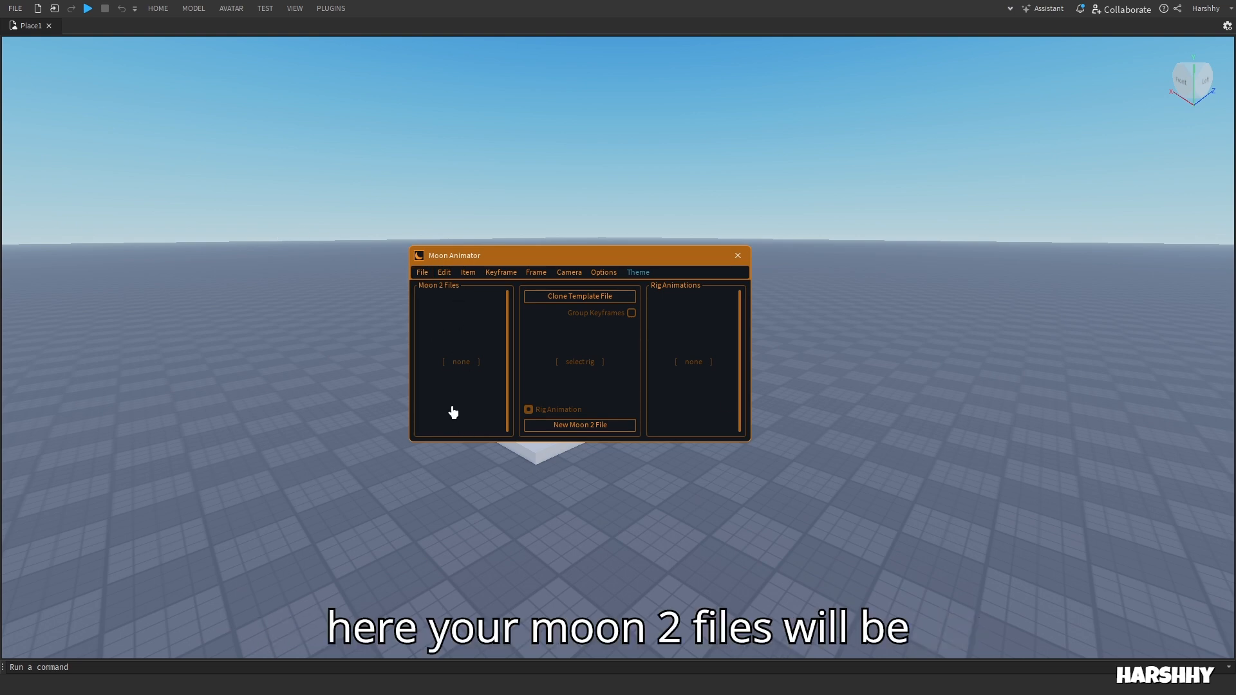
Step: Insert the preset account's avatar as an R15 rig with the Character Inserter, and close the inserter
right_drag(945, 470, 945, 470)
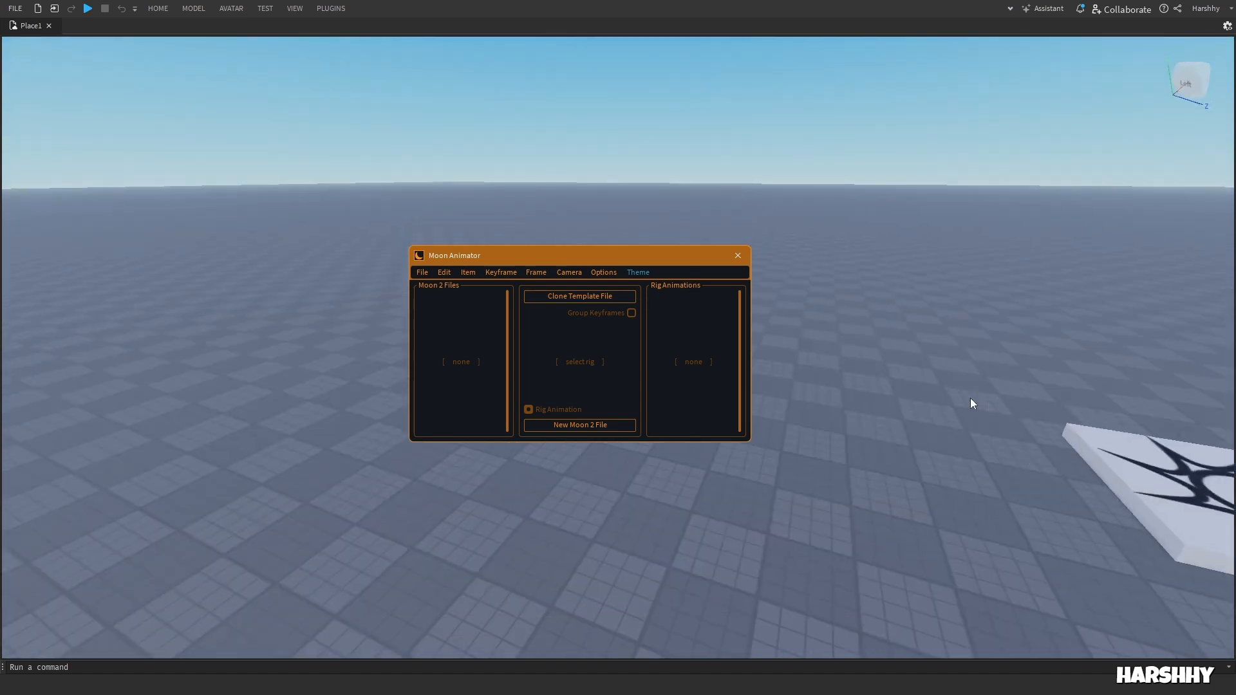
click(340, 9)
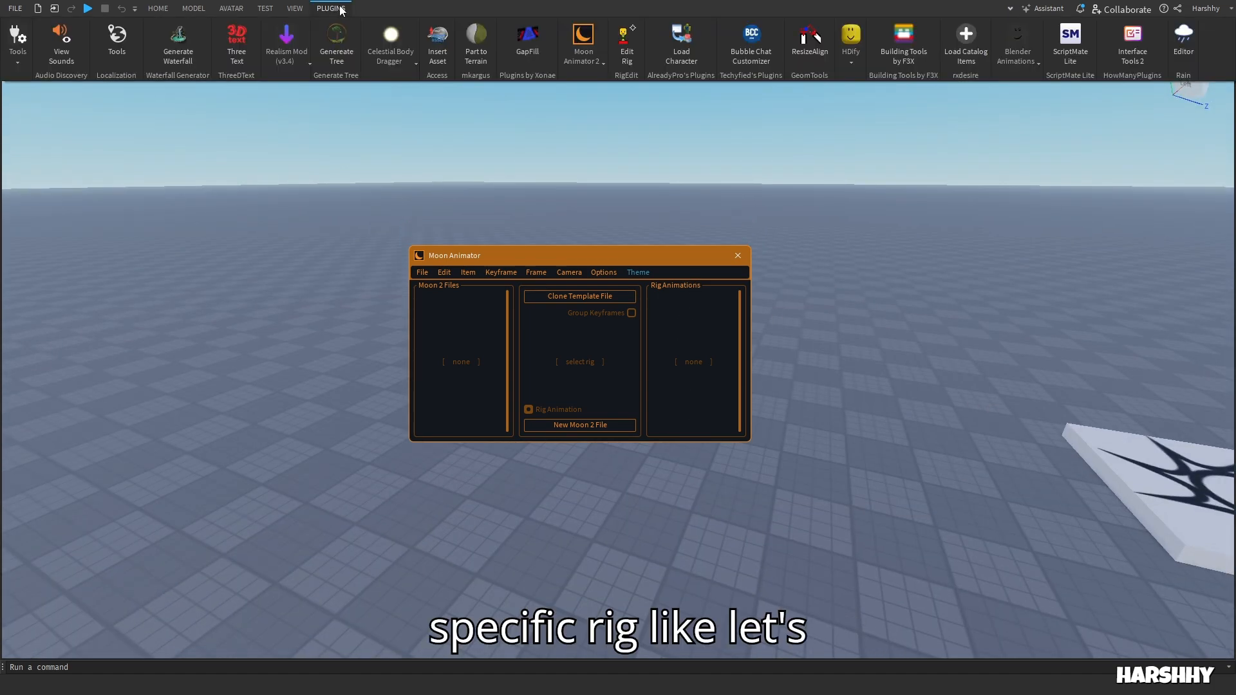
click(598, 59)
click(607, 108)
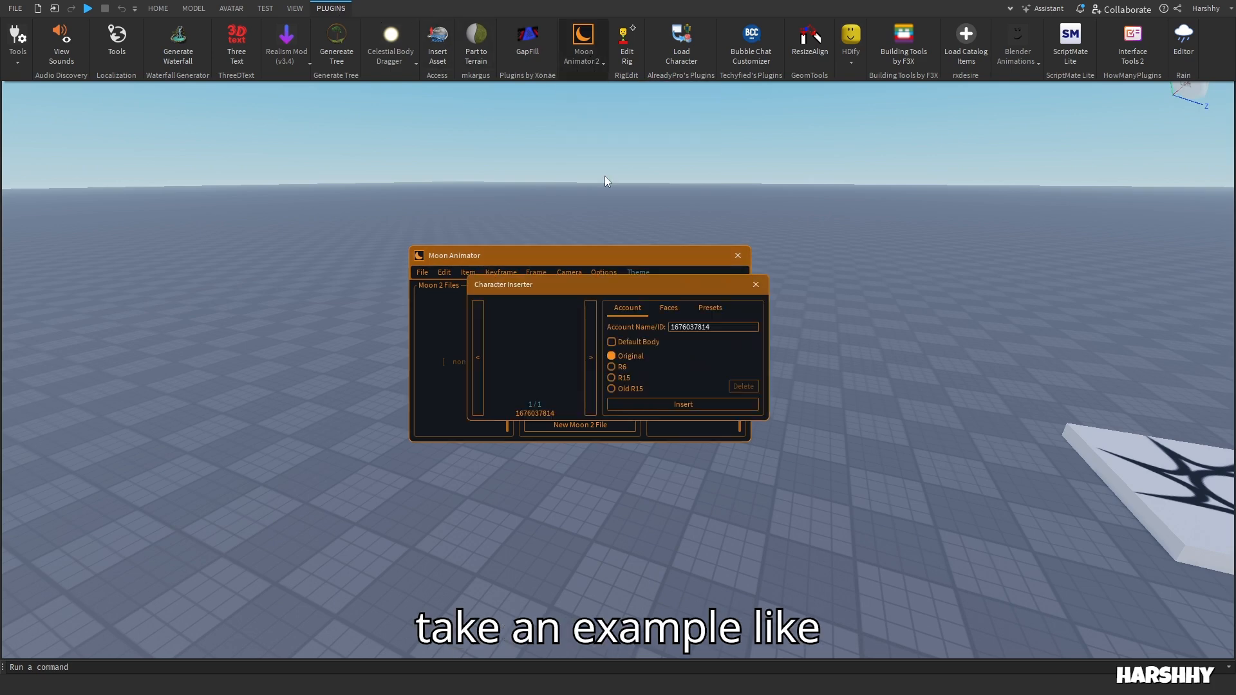
click(612, 378)
click(639, 405)
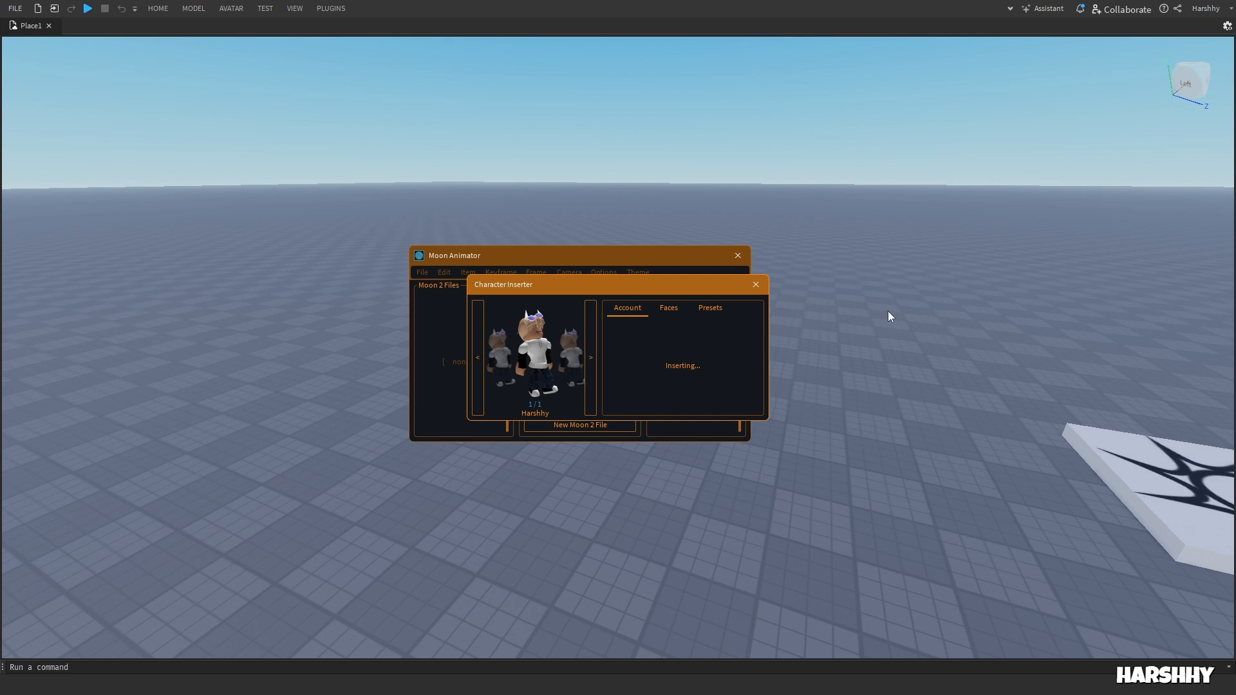
click(756, 286)
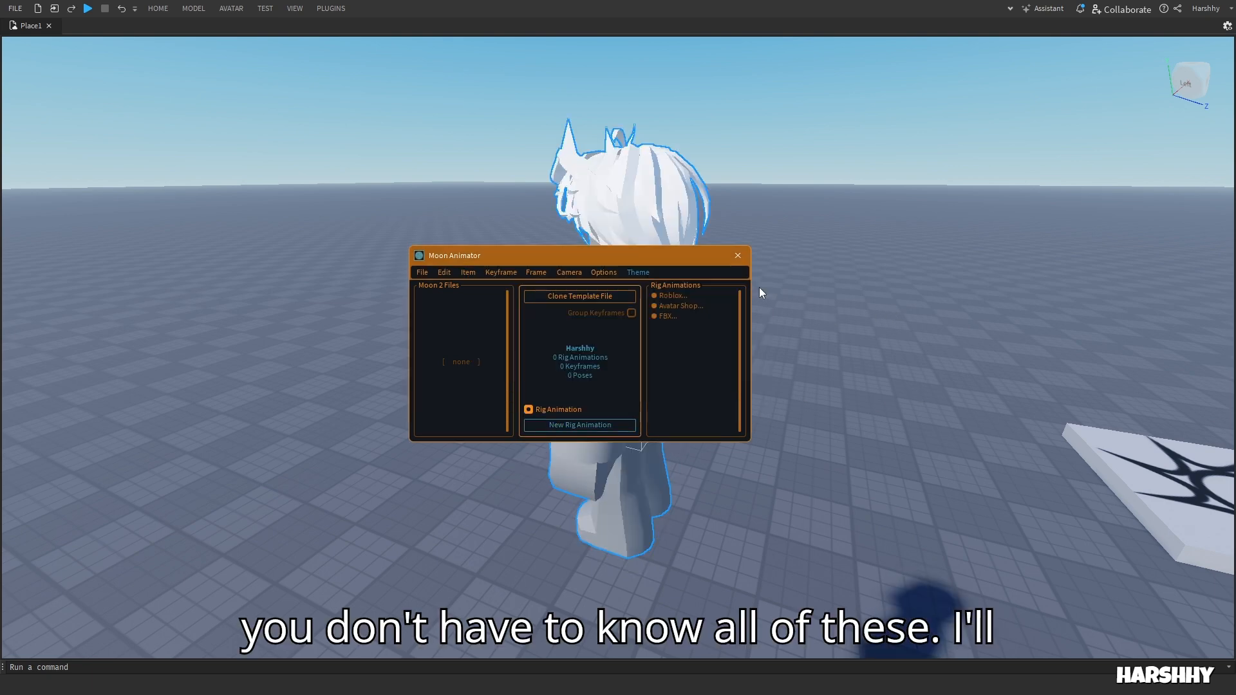
Step: Move the inserted character onto the floor beside the spawn pad and bring the camera around to its front
drag(654, 189, 845, 506)
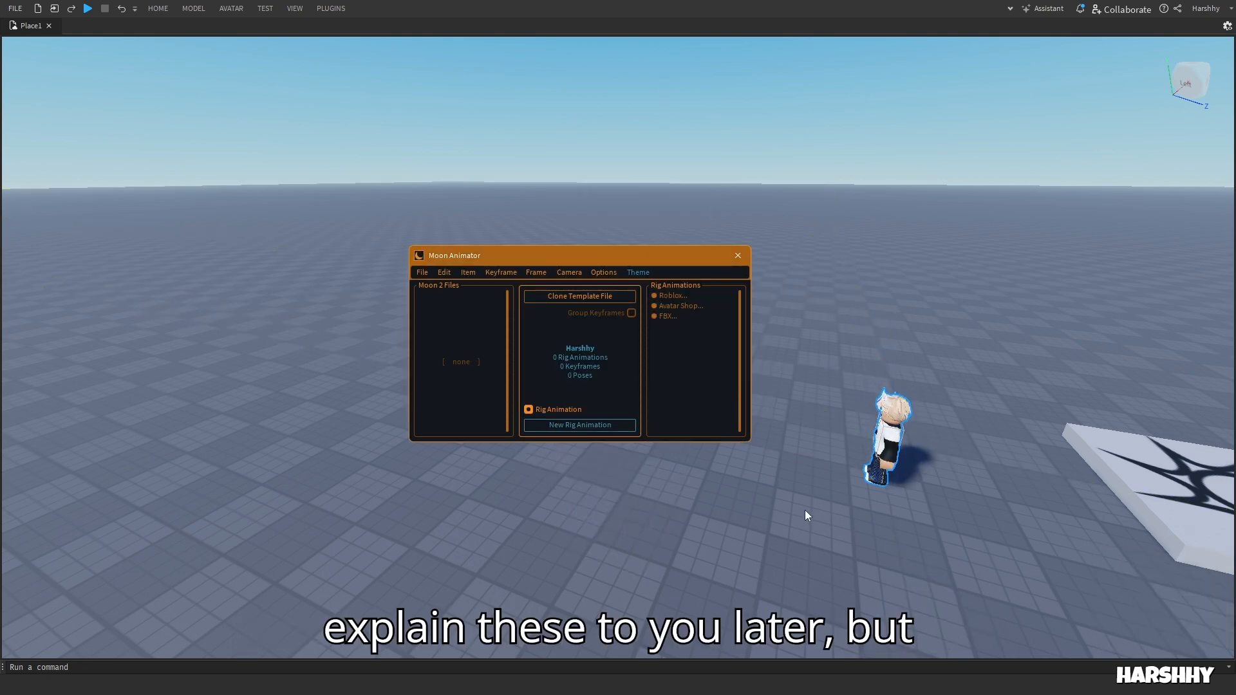
right_drag(804, 510, 776, 475)
key(w)
key(w)
key(a)
key(q)
key(w)
Step: Compare what Moon Animator offers with the character deselected and selected, leaving it deselected
click(806, 510)
scroll(825, 487, down, 4)
scroll(779, 475, up, 3)
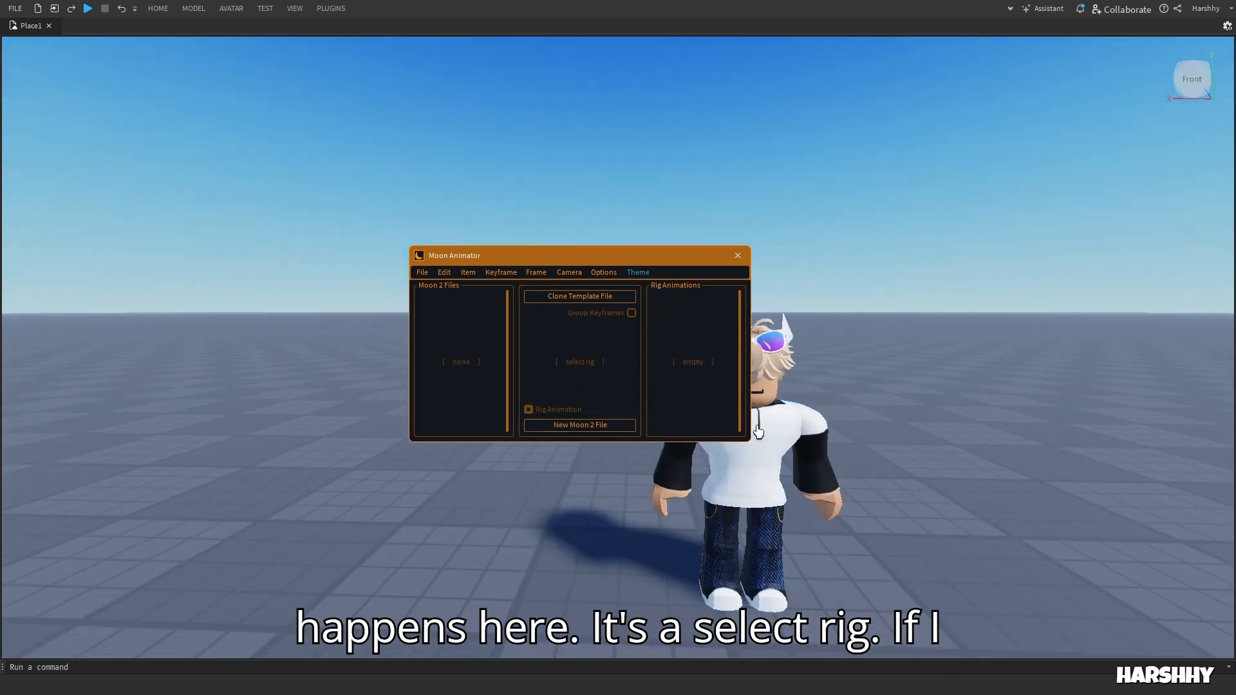
click(774, 475)
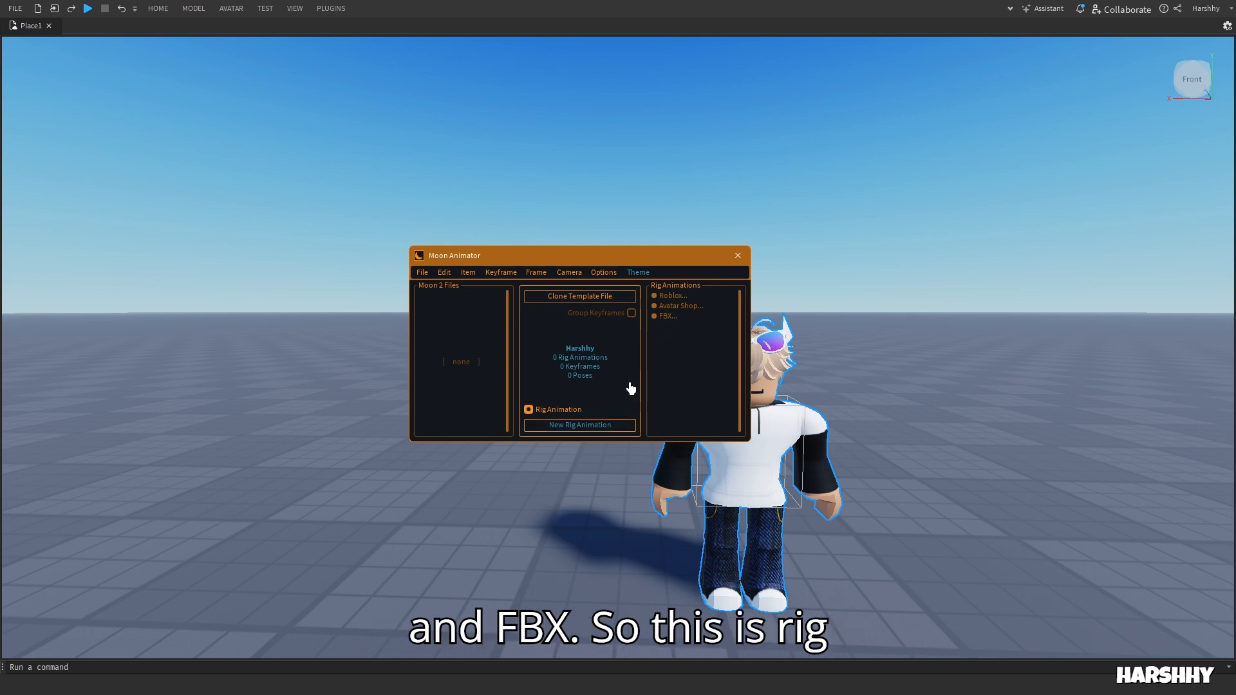
click(924, 378)
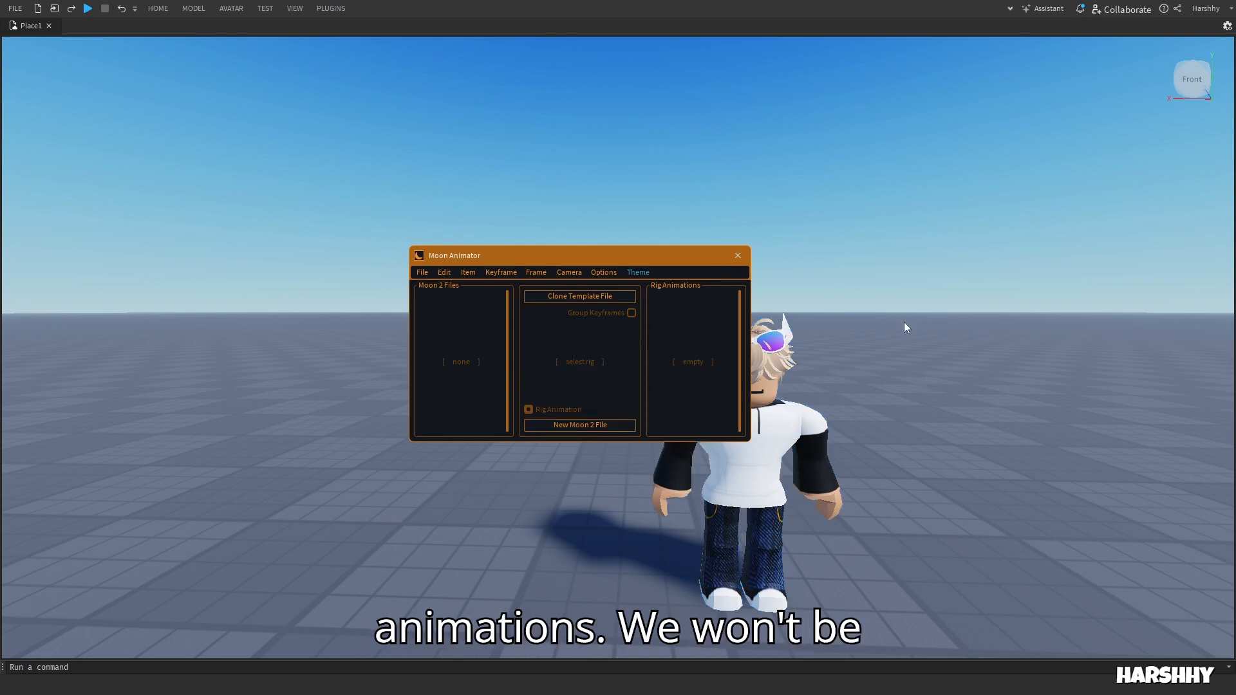
Step: Create a new Moon 2 file and look at the Add Item dialog without adding anything
key(s)
right_drag(895, 443, 896, 443)
key(w)
key(s)
key(d)
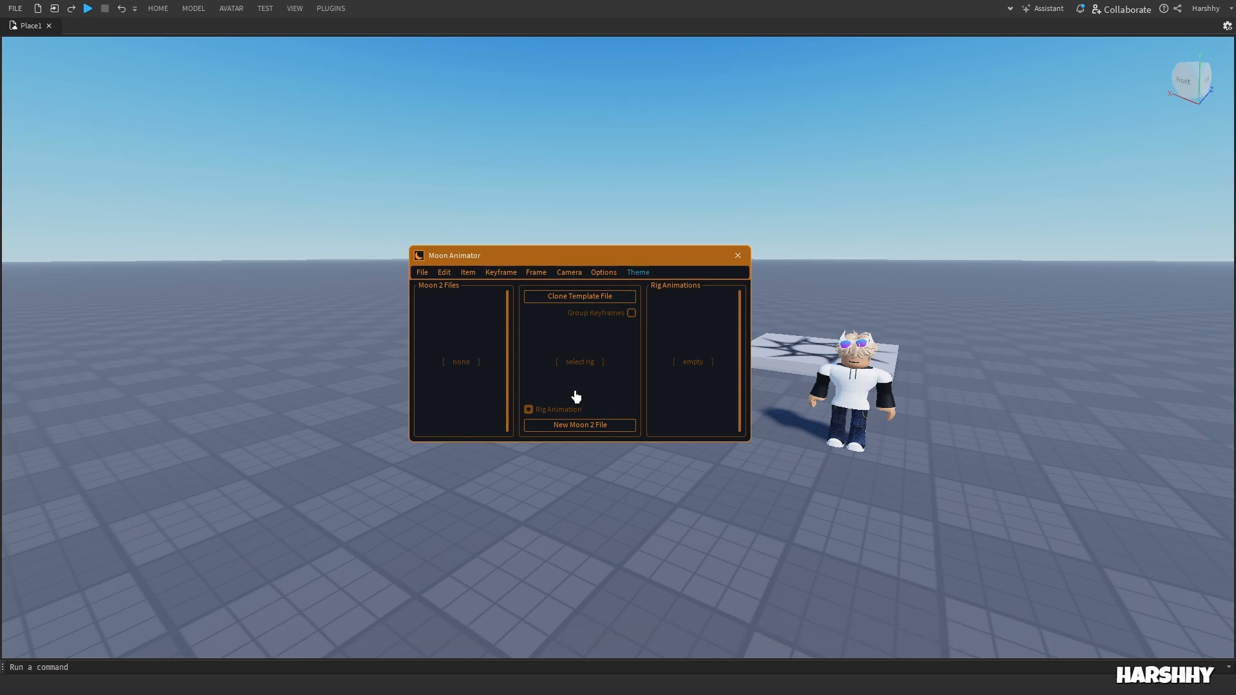
click(576, 424)
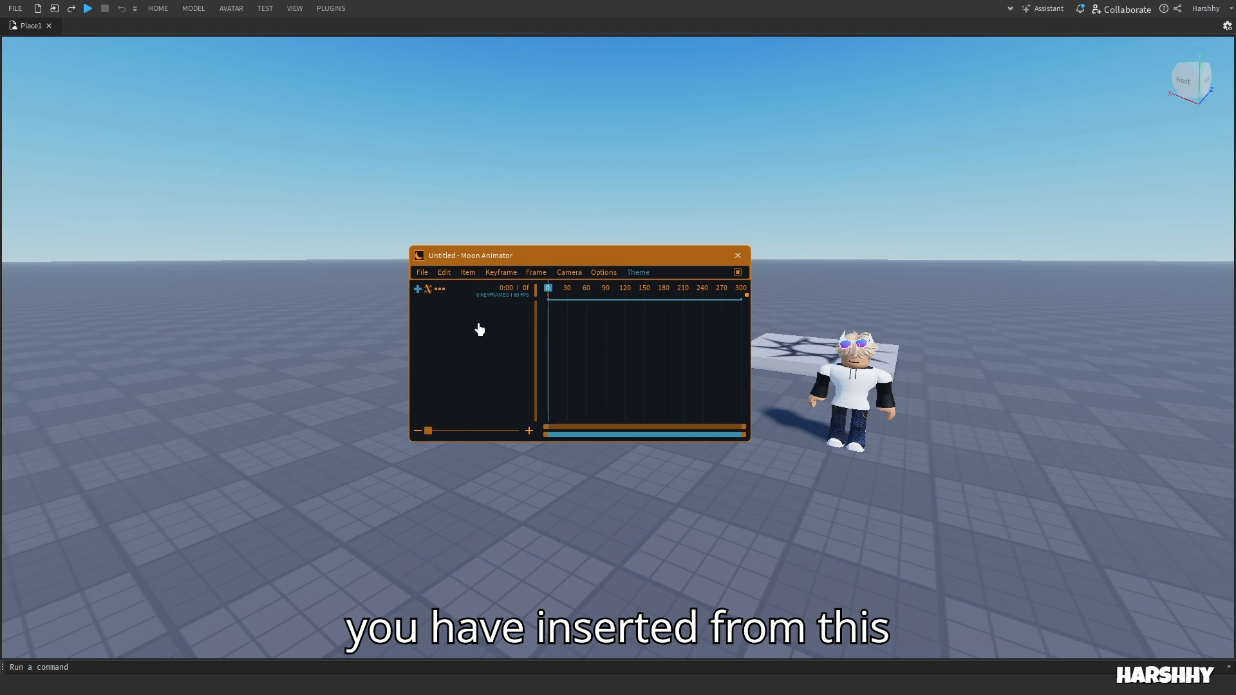
click(418, 288)
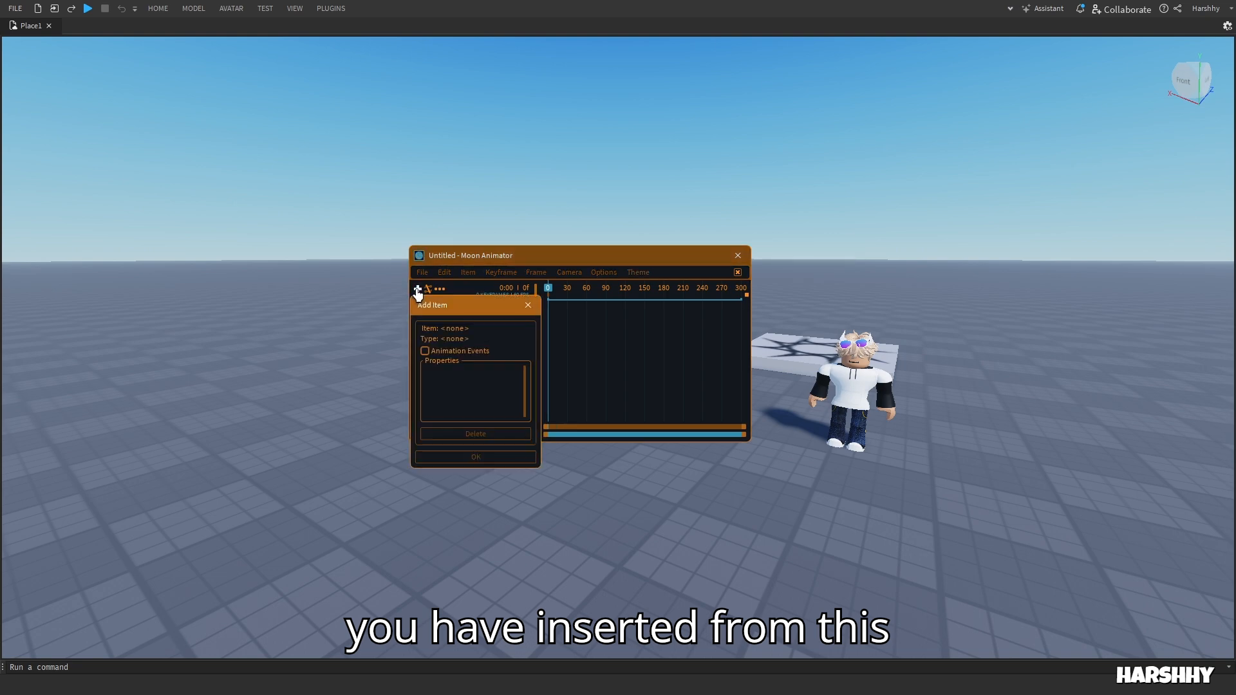
click(527, 306)
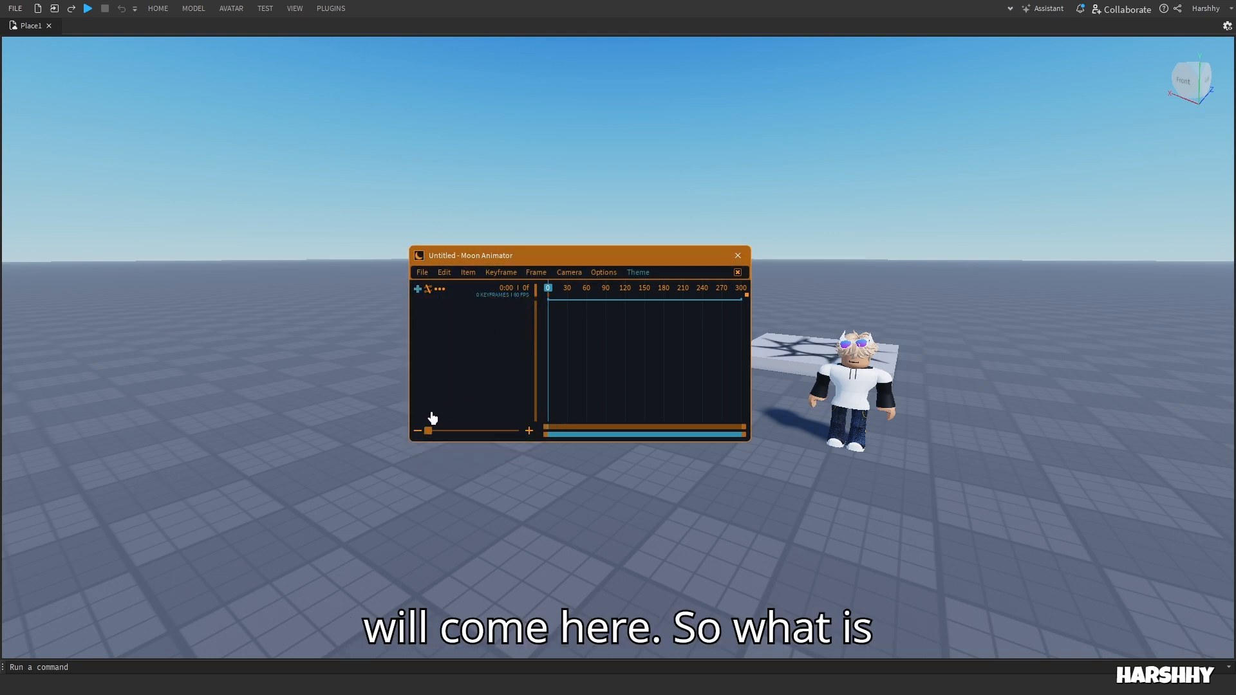
Step: Examine the priority options in the Animation Settings and rename the animation file to L
click(440, 290)
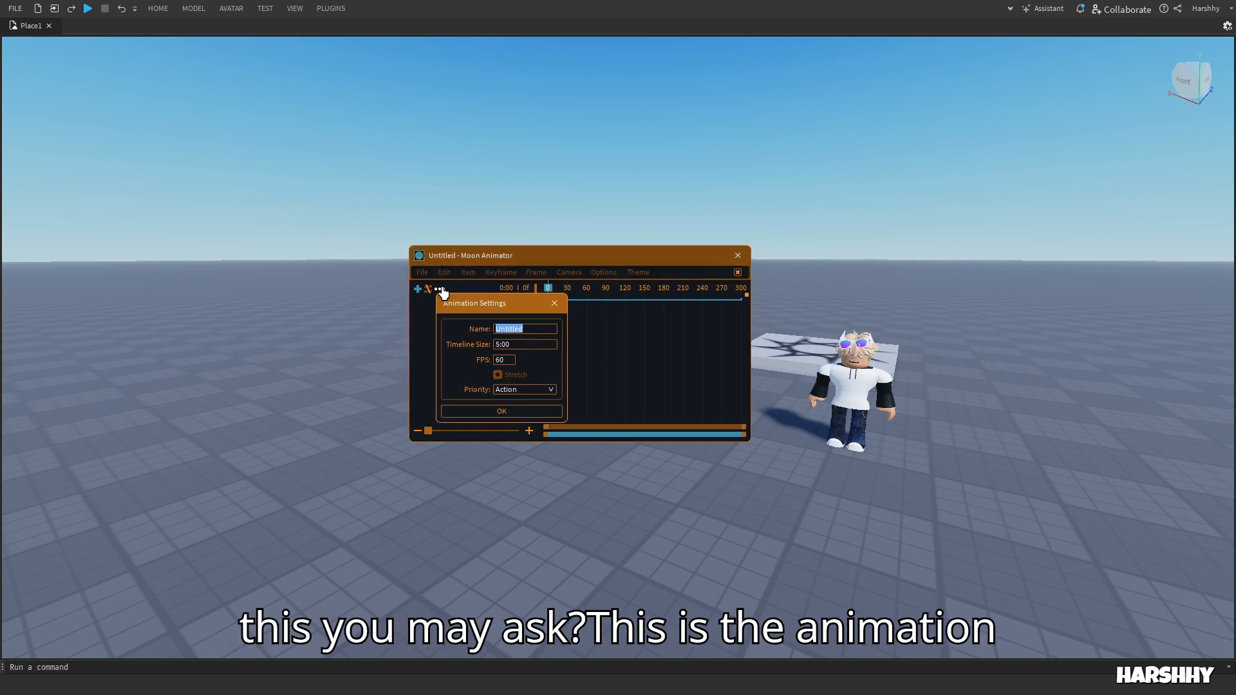
click(510, 392)
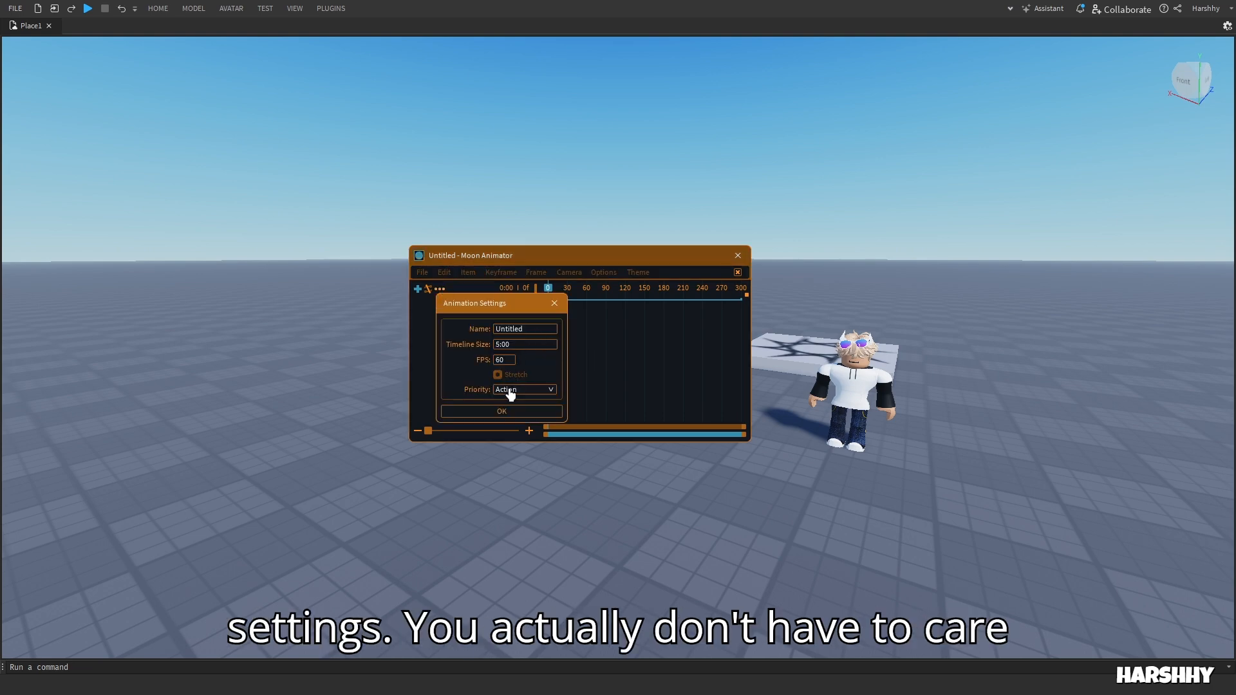
click(510, 390)
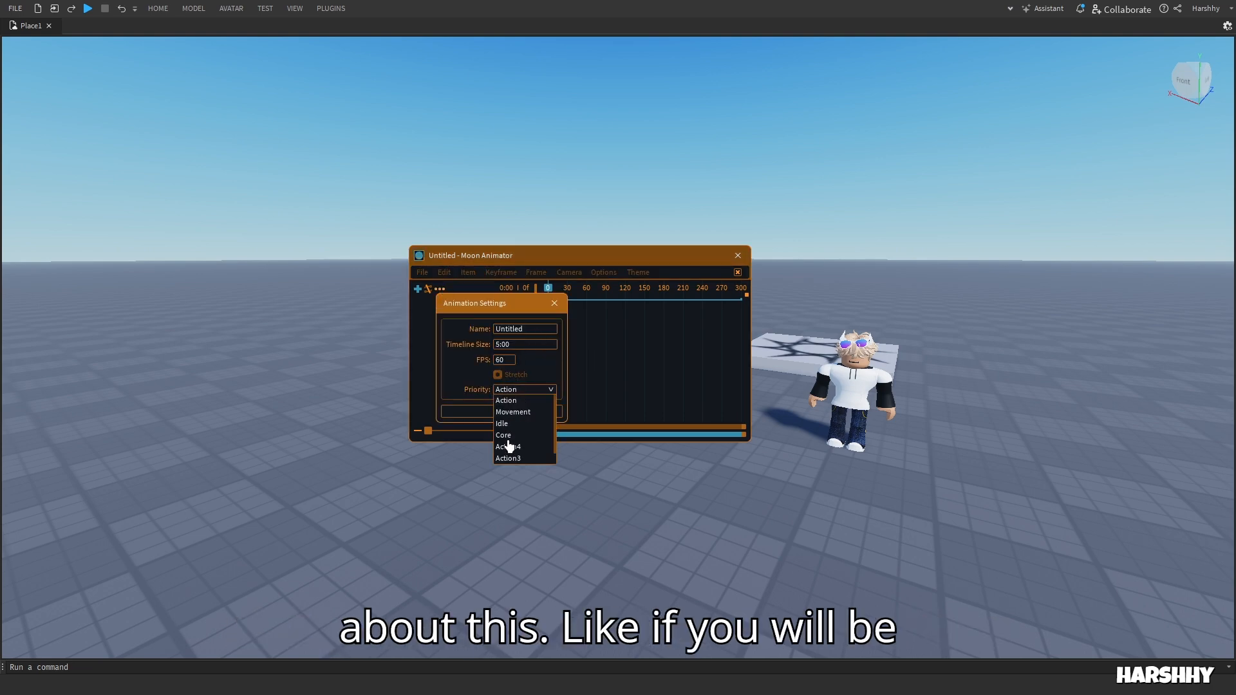
click(516, 393)
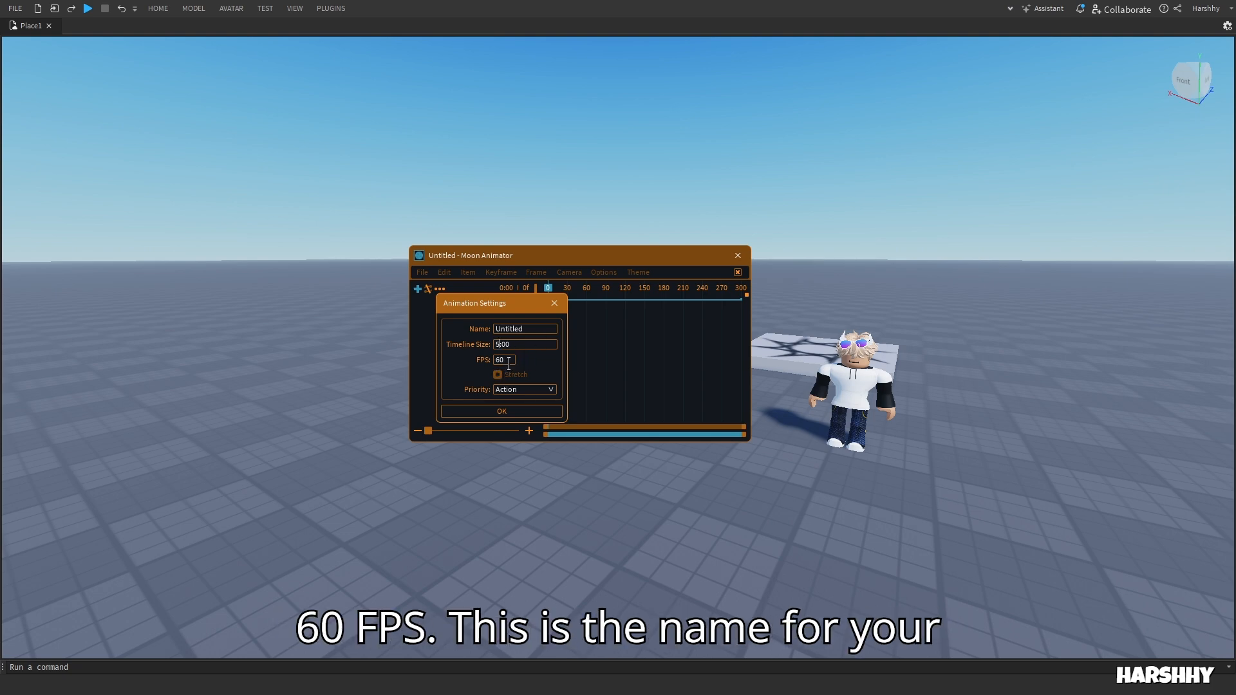
drag(532, 330, 483, 343)
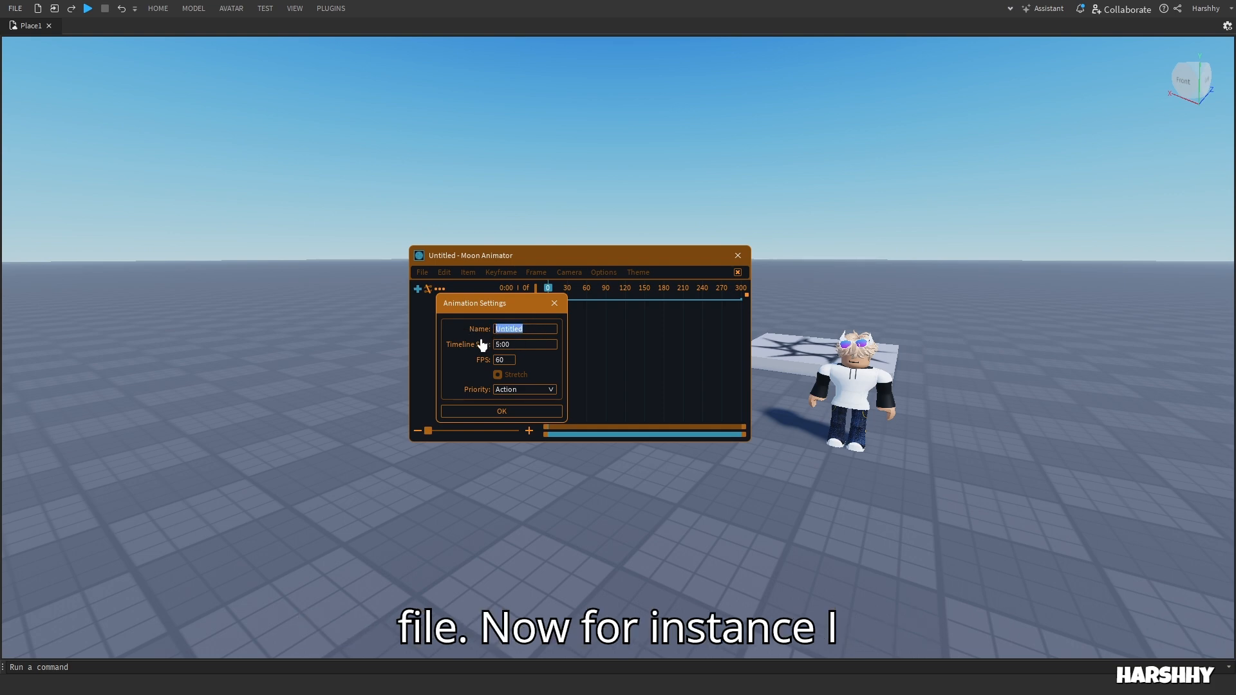
key(BackSpace)
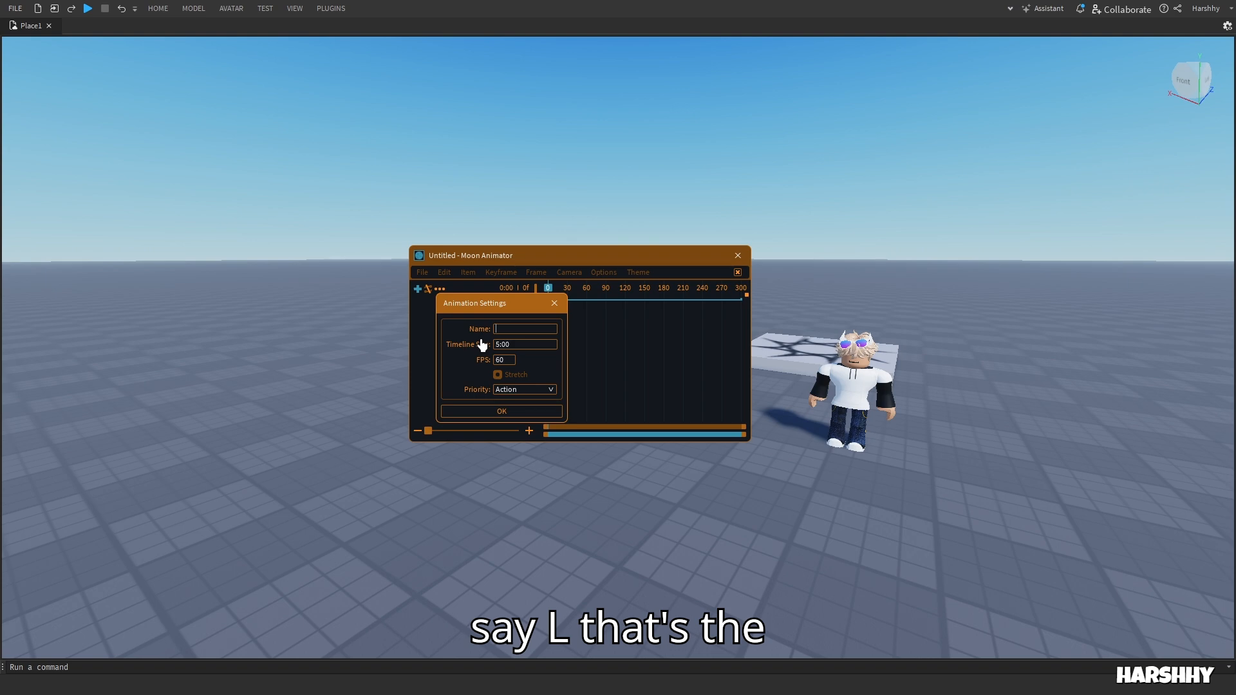
key(Return)
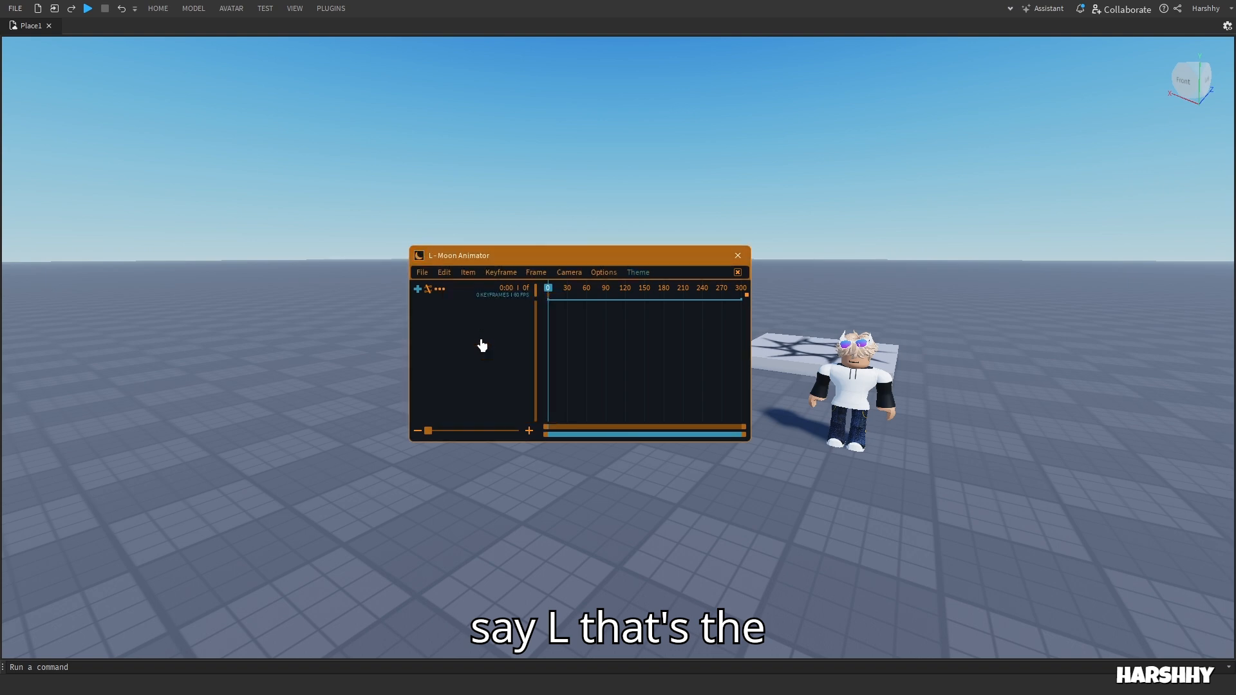
Step: Save and close the animation file L, and reopen it from the Moon 2 files
click(424, 274)
click(430, 288)
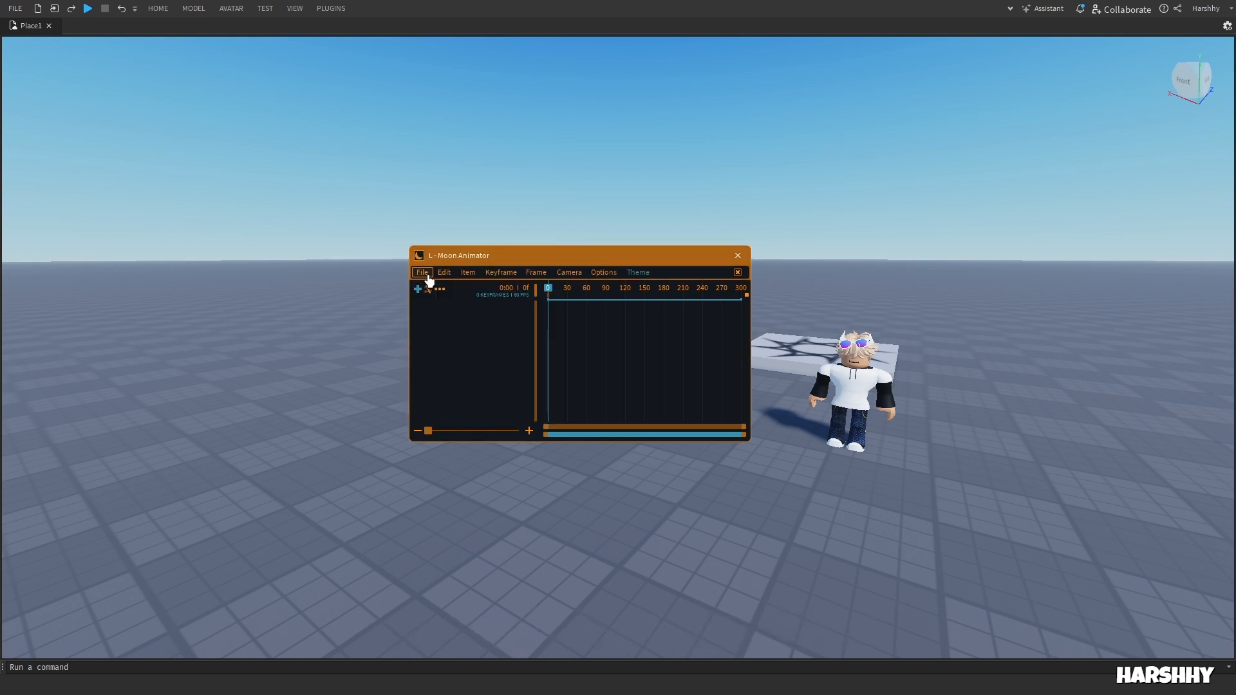
click(425, 274)
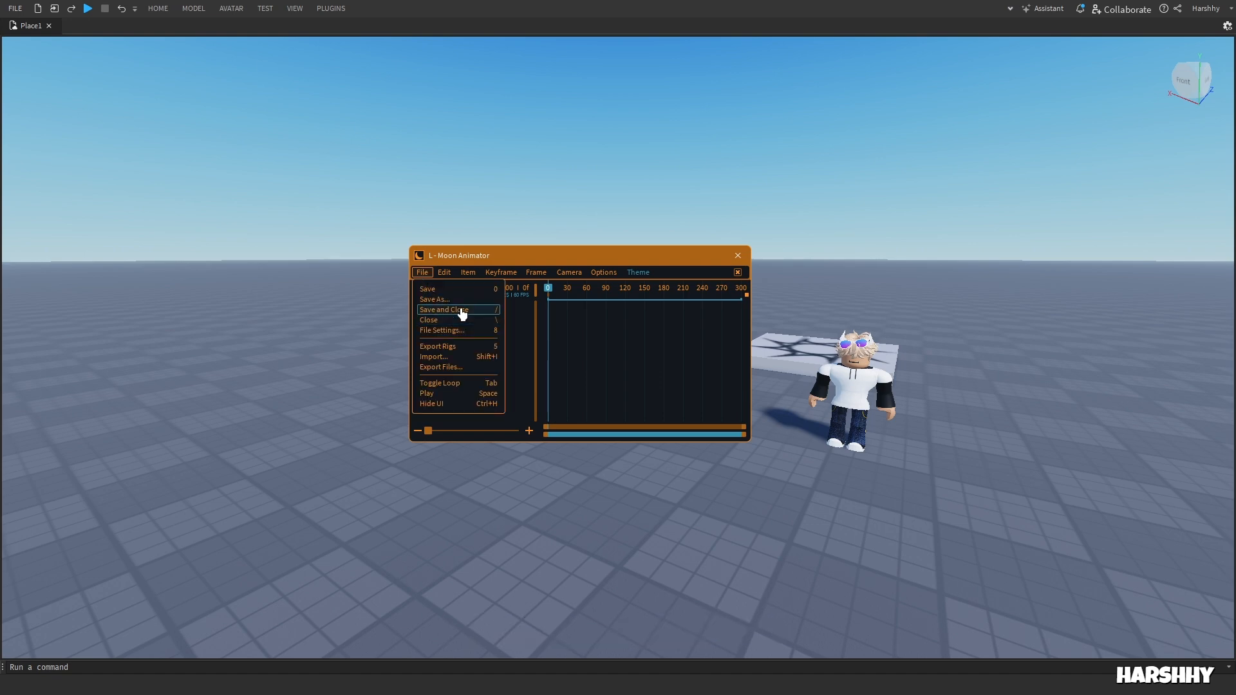
click(461, 311)
click(481, 372)
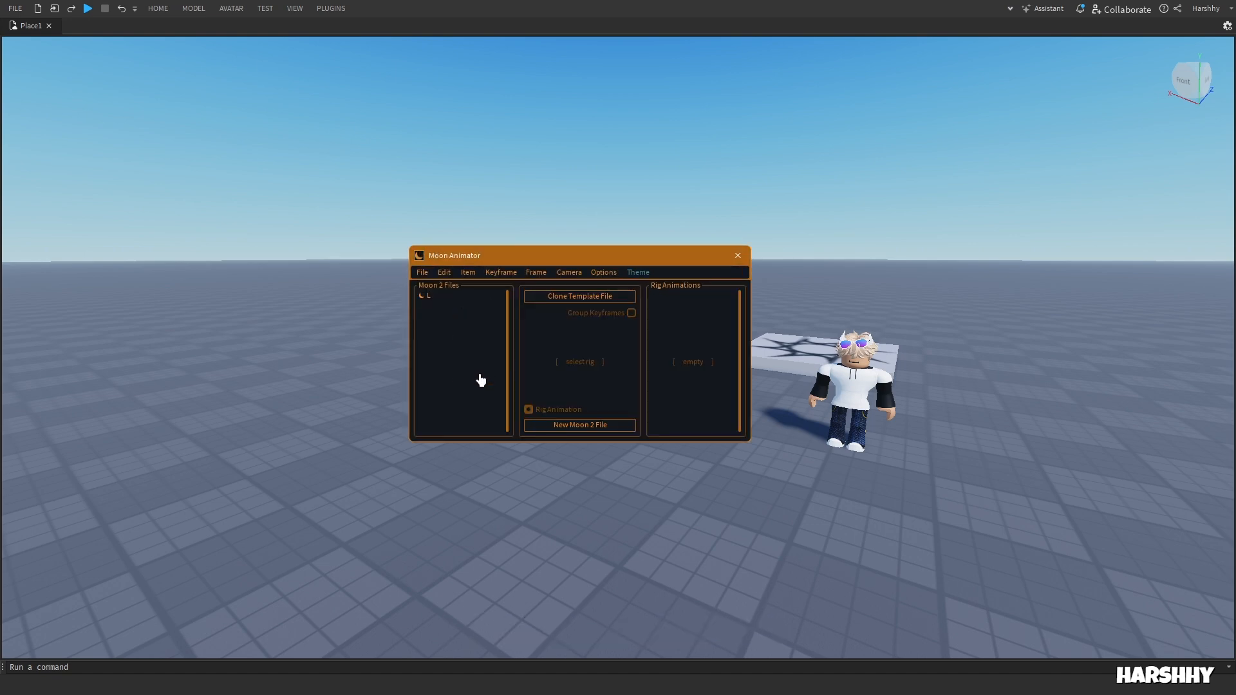
click(458, 299)
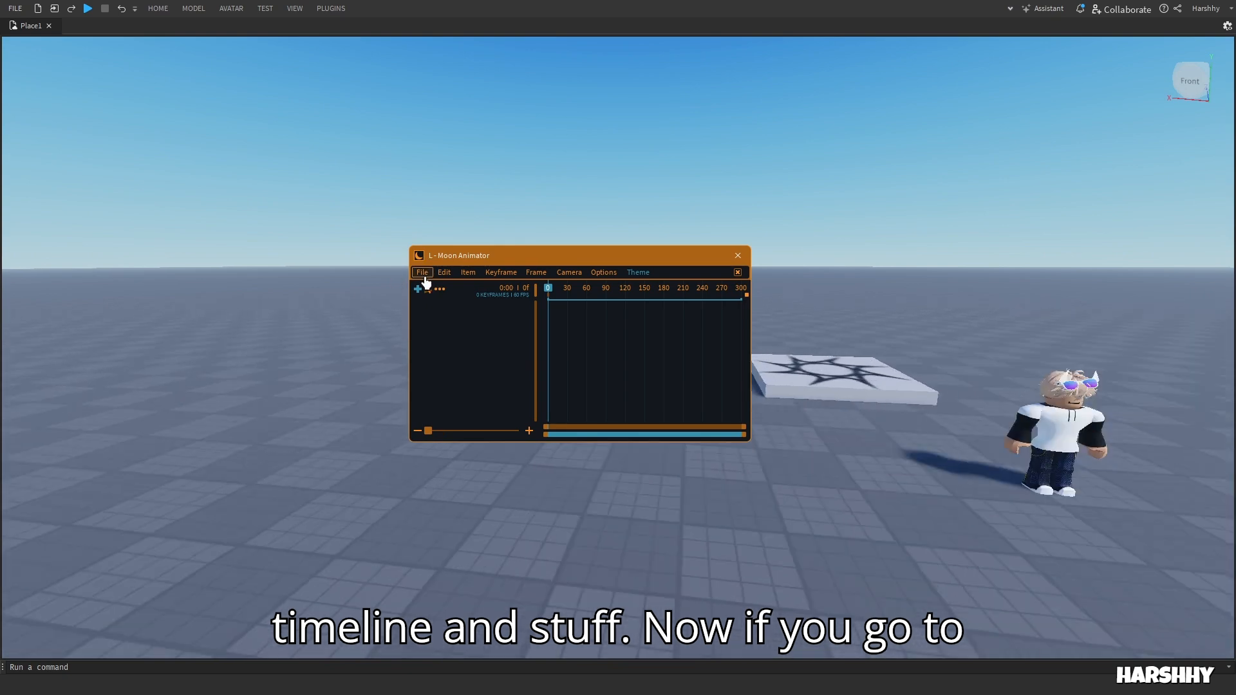
Step: Review the file commands available for animation L and save the file under its existing name
click(425, 277)
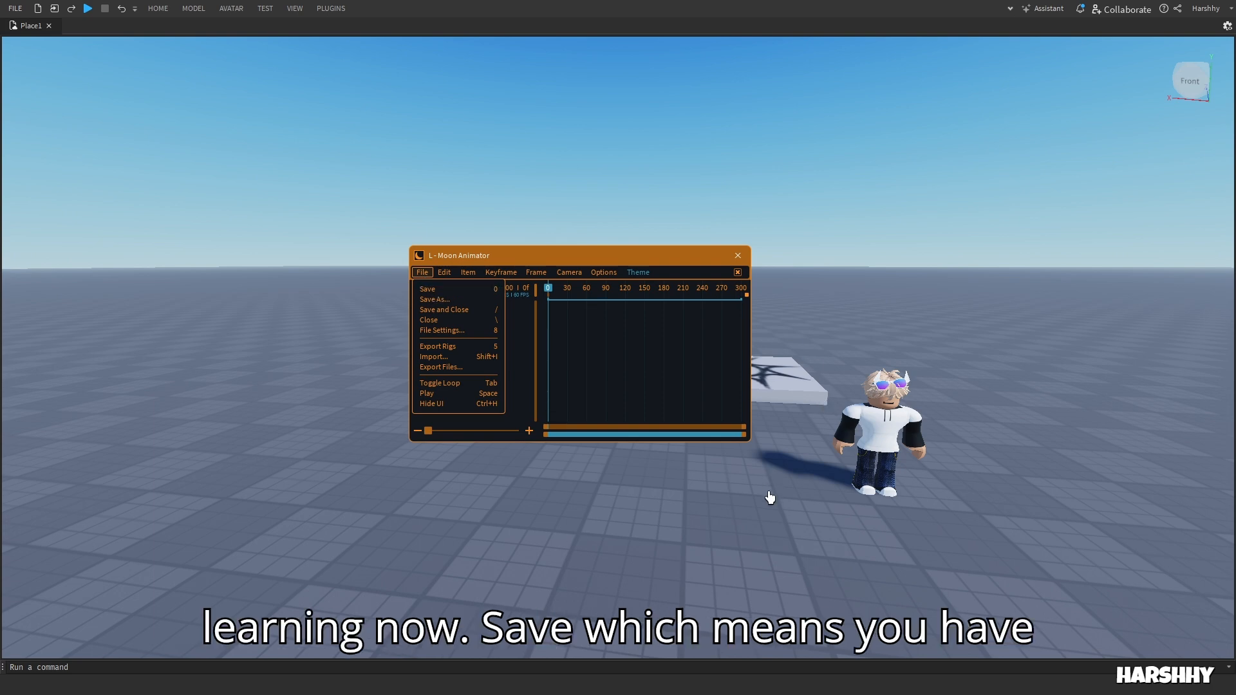
key(d)
key(a)
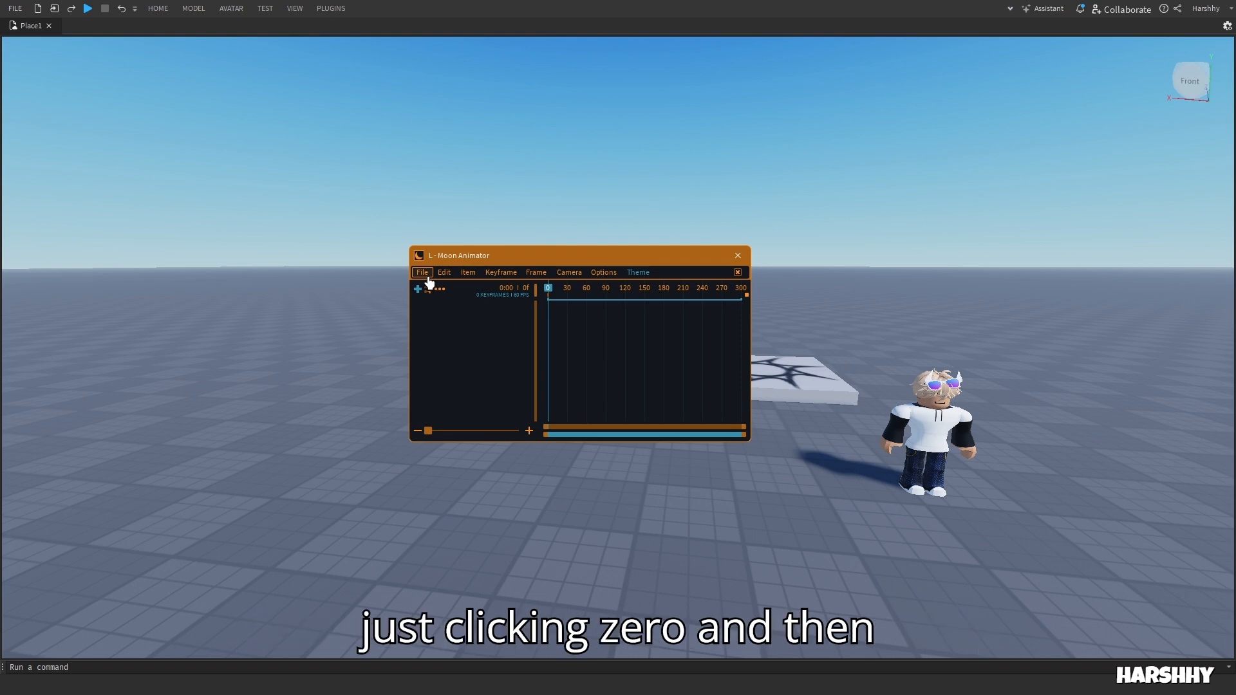
click(423, 278)
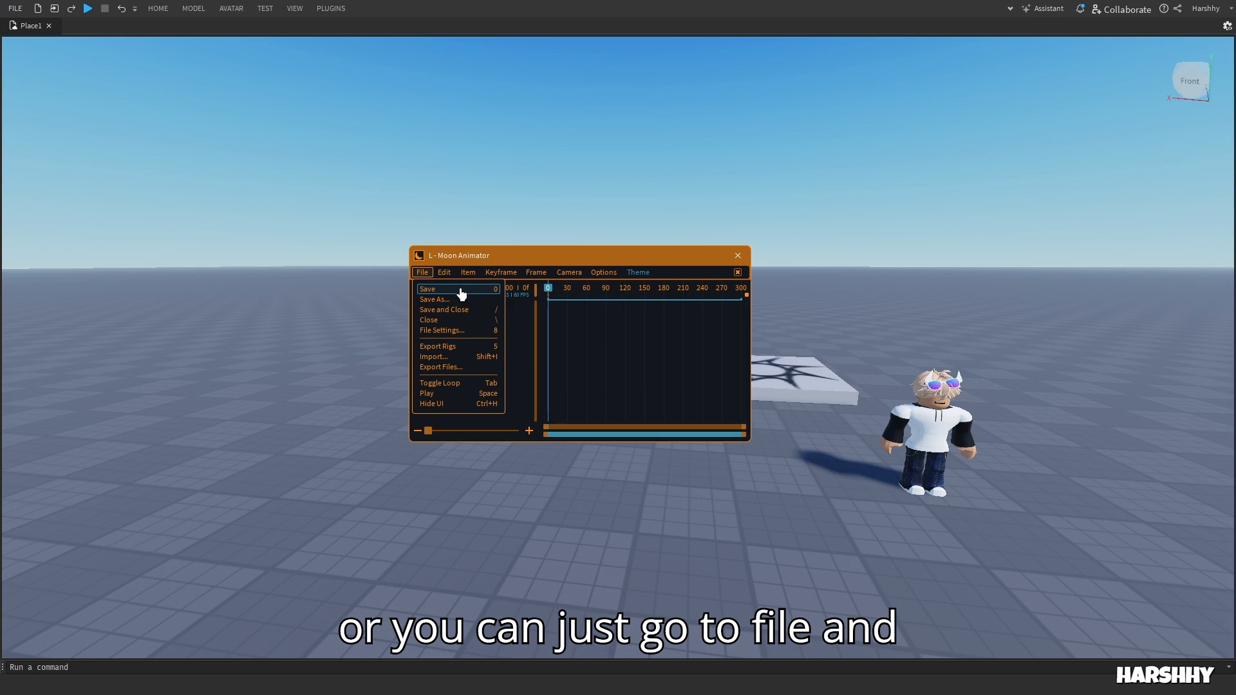
click(427, 274)
click(427, 274)
mouse_move(444, 277)
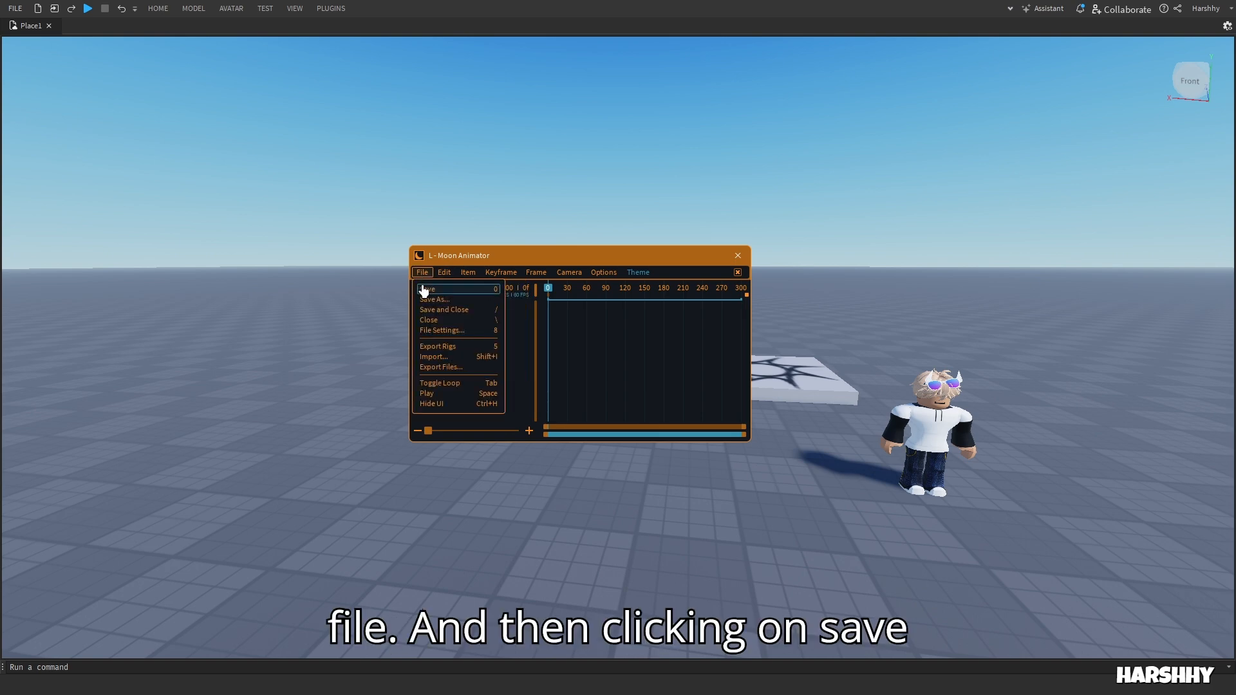
click(424, 290)
Step: Look at the Save As dialog for animation L and dismiss it without entering a new name
click(423, 277)
click(431, 299)
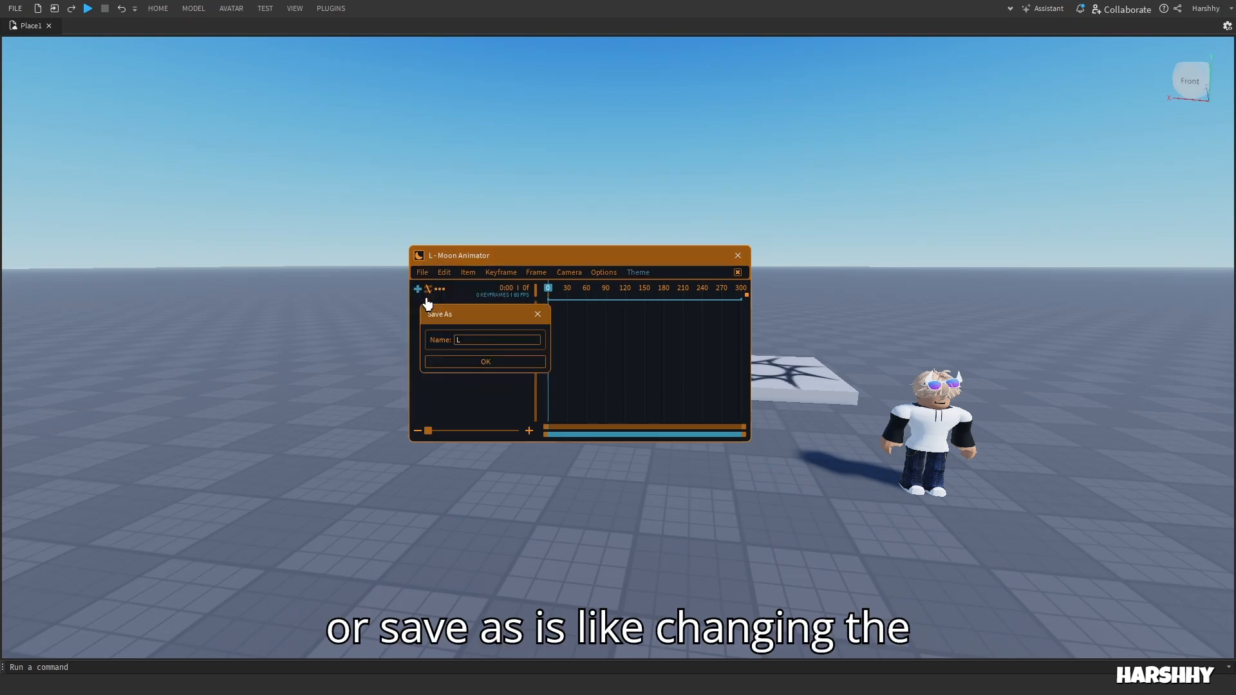
click(538, 315)
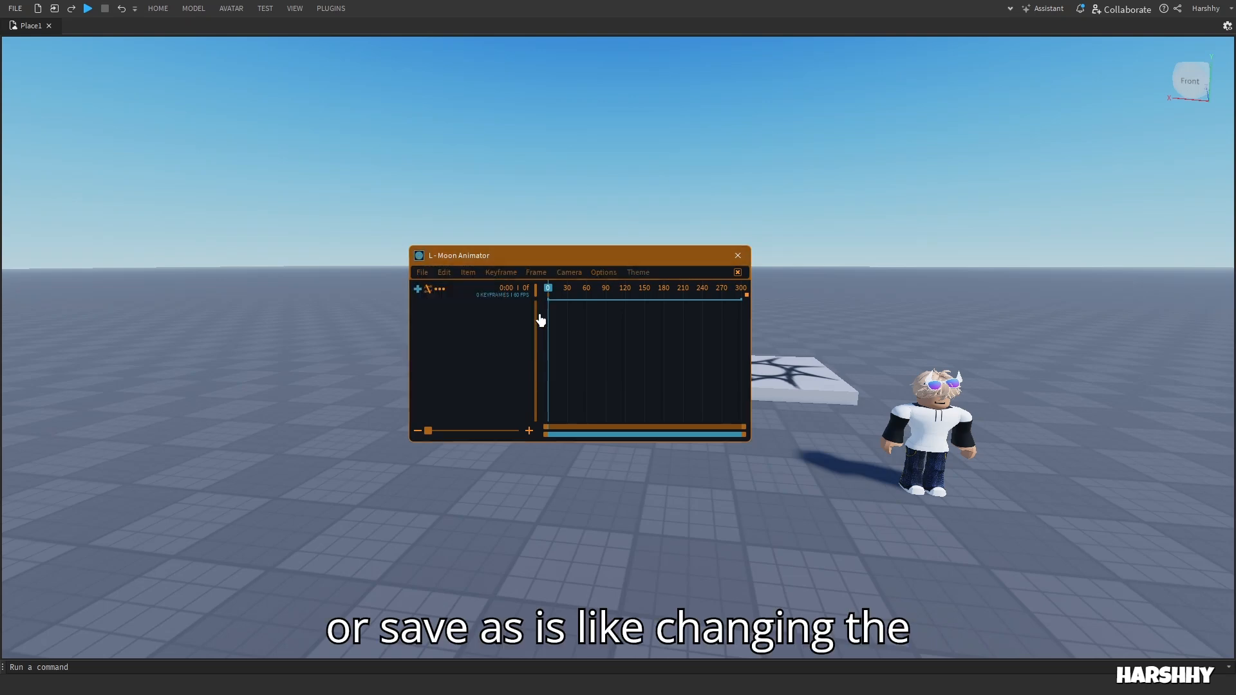
Step: Close animation L without saving and reopen it from the Moon 2 files
click(423, 275)
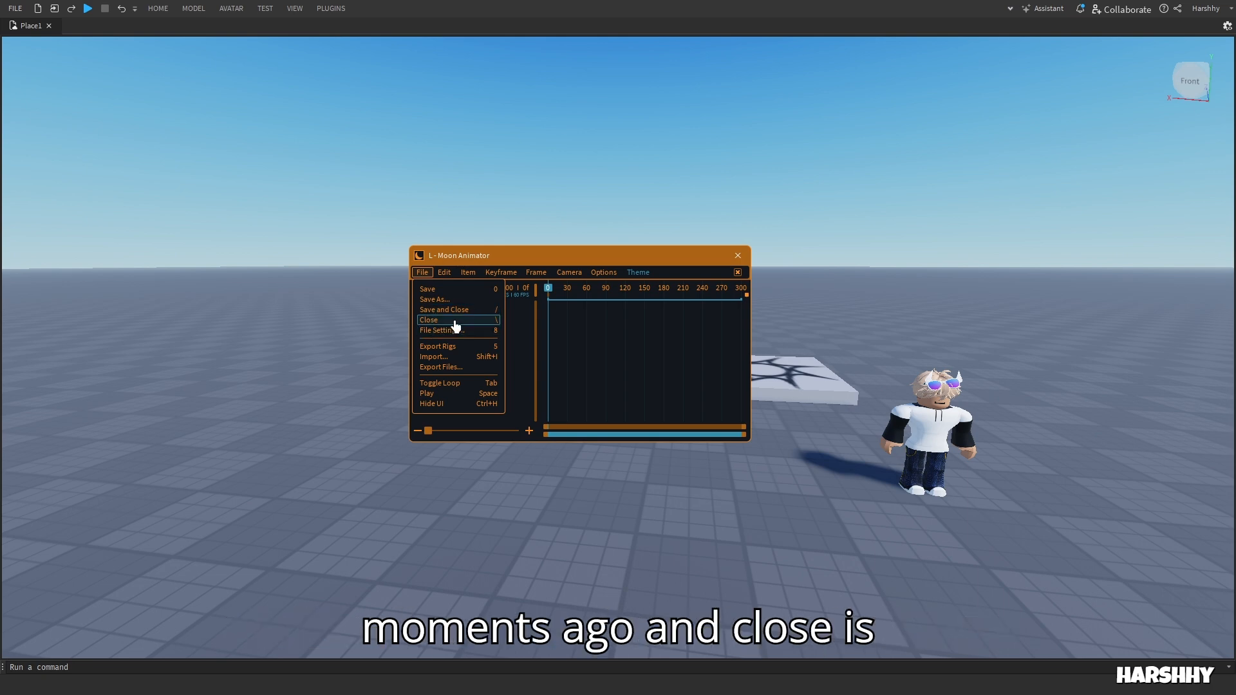
click(524, 368)
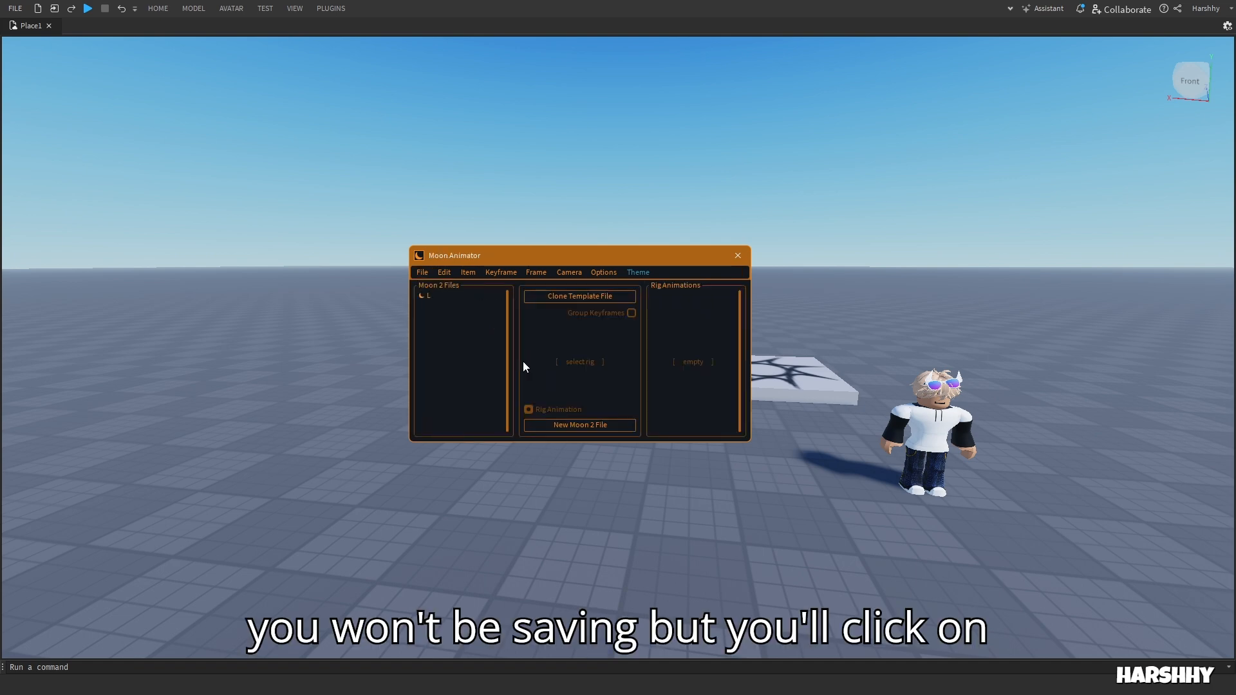
double_click(468, 301)
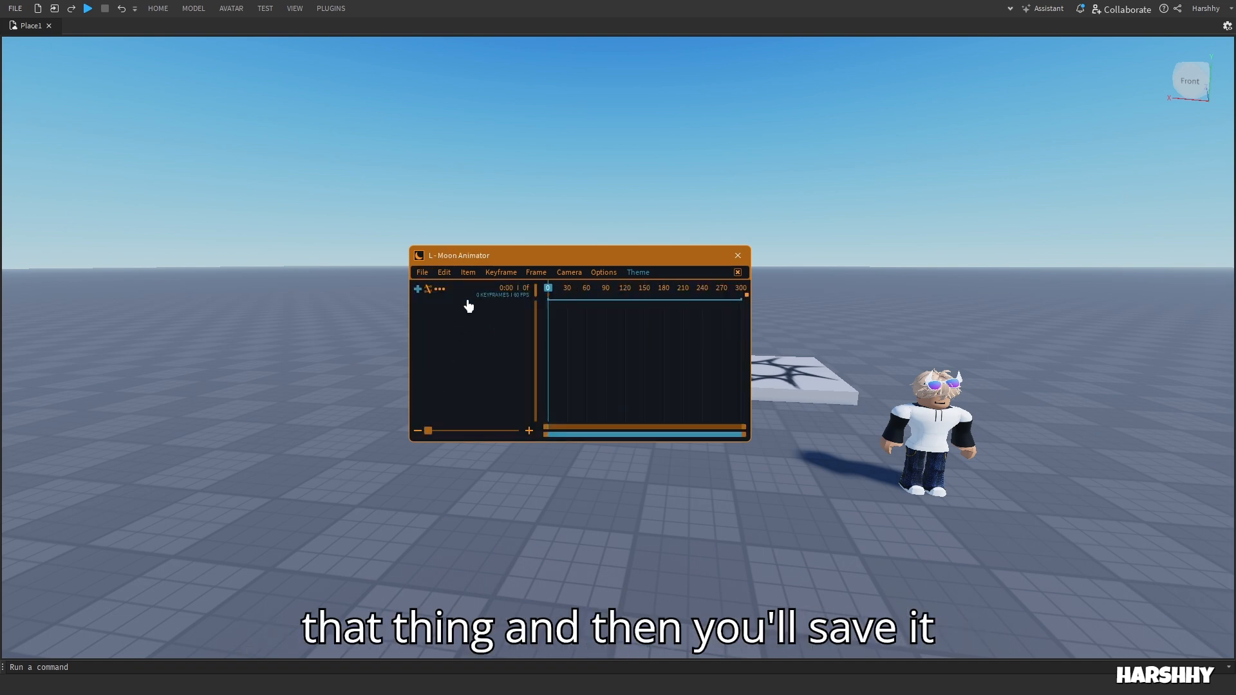
Step: Look at the Animation Settings of file L and dismiss them without changing anything
click(422, 274)
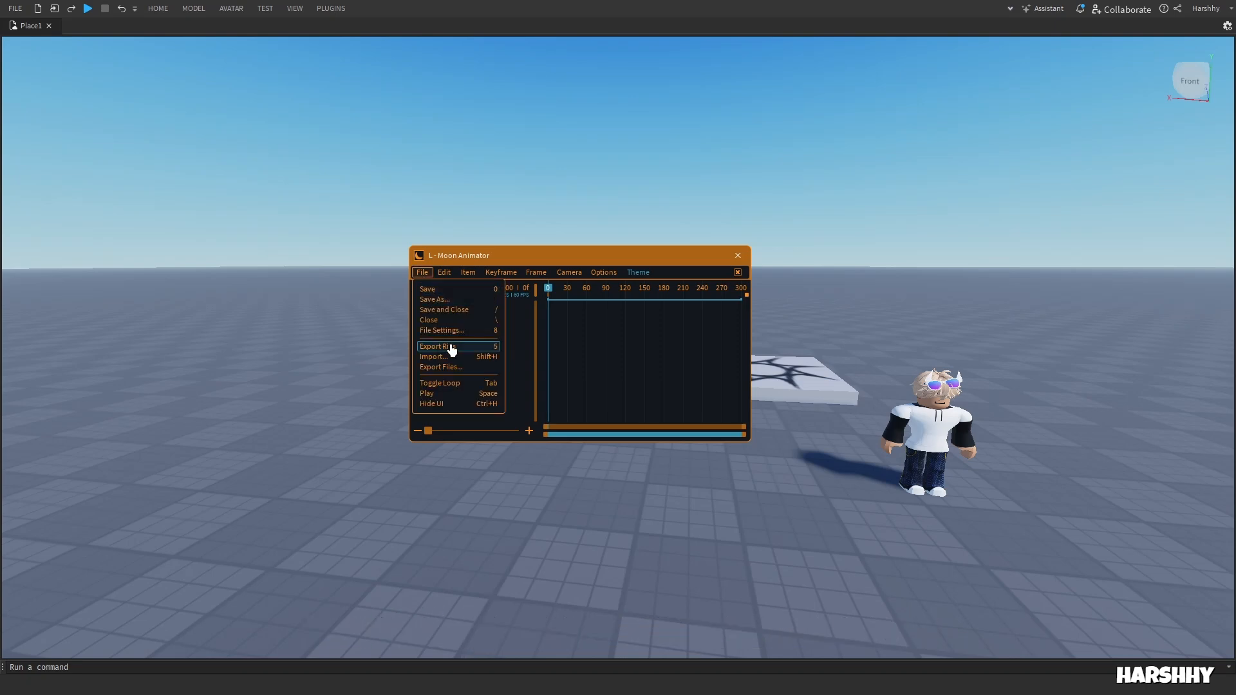
click(532, 378)
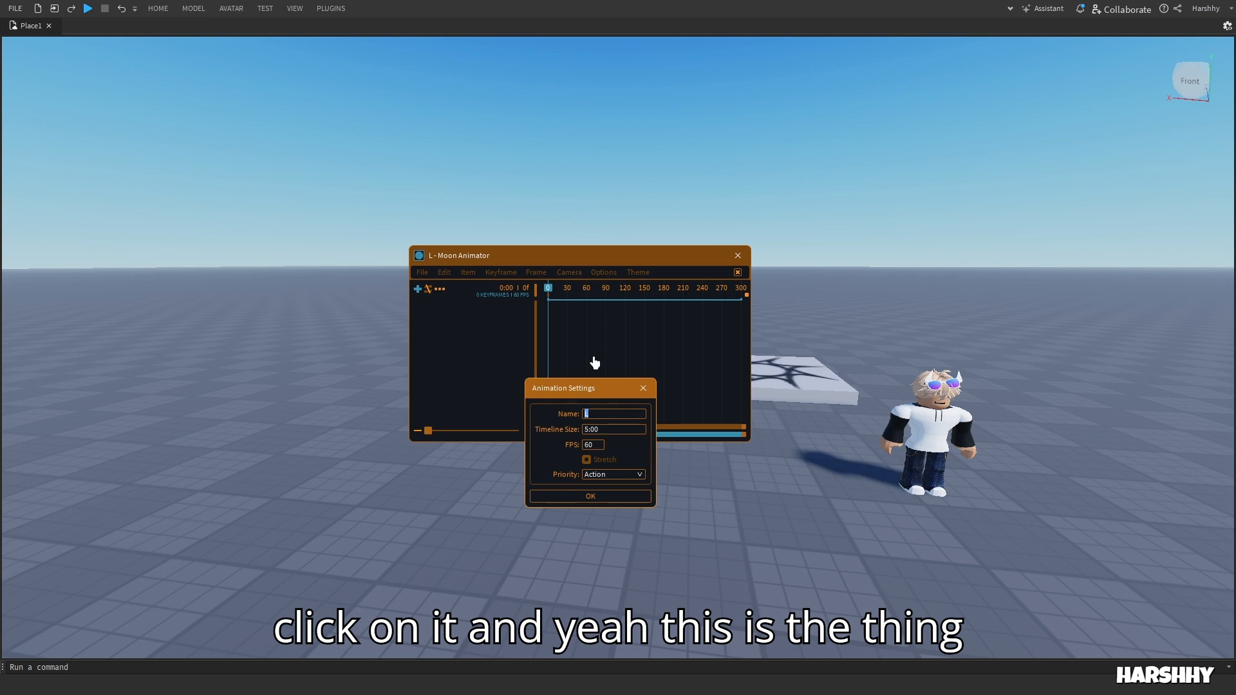
click(643, 389)
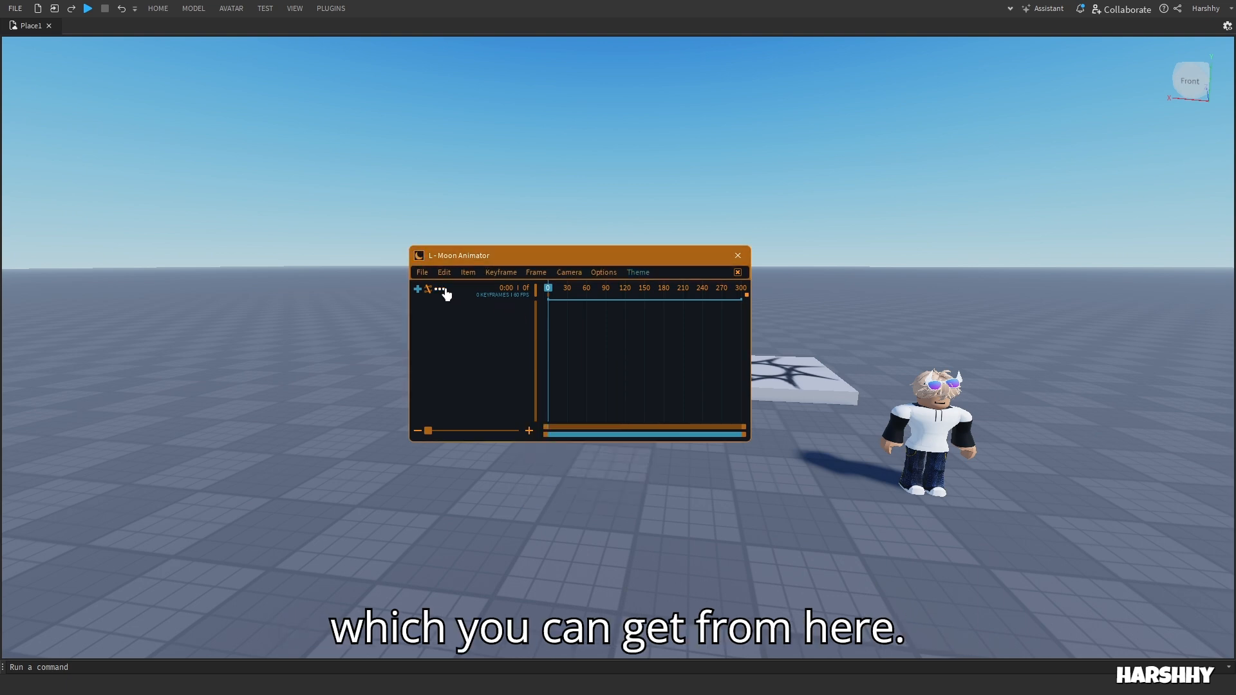
Step: Try to import an animation into file L and dismiss the resulting dialog
click(422, 273)
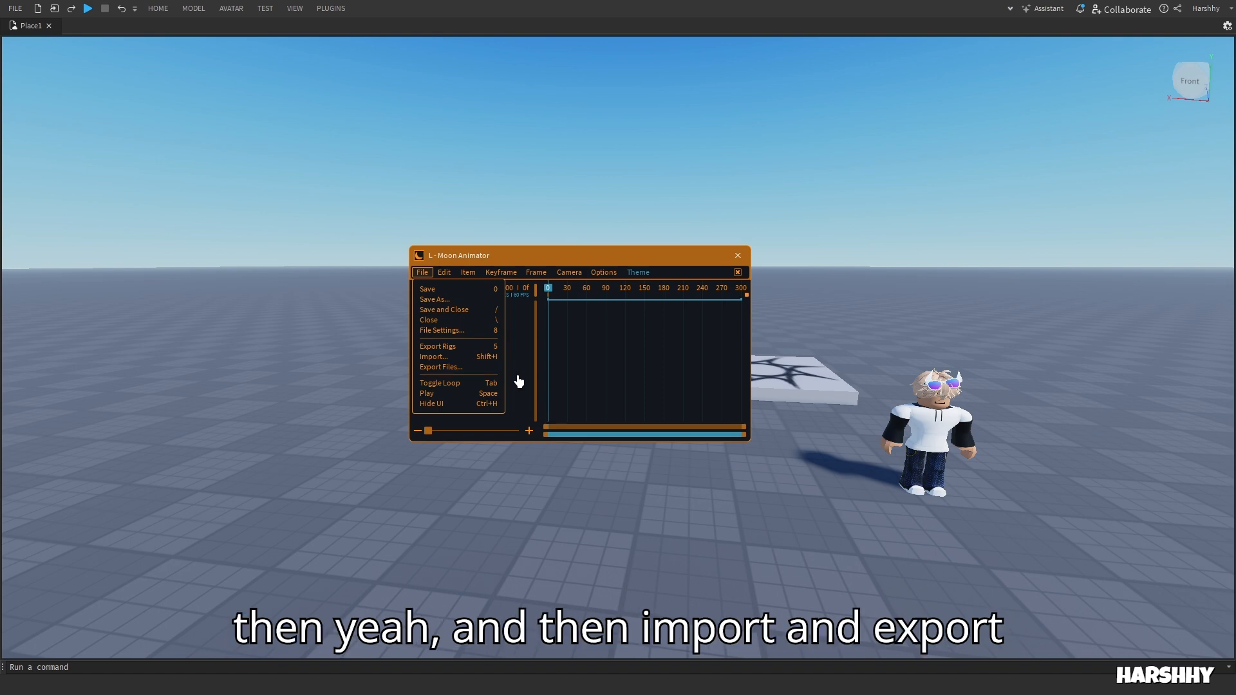
click(469, 359)
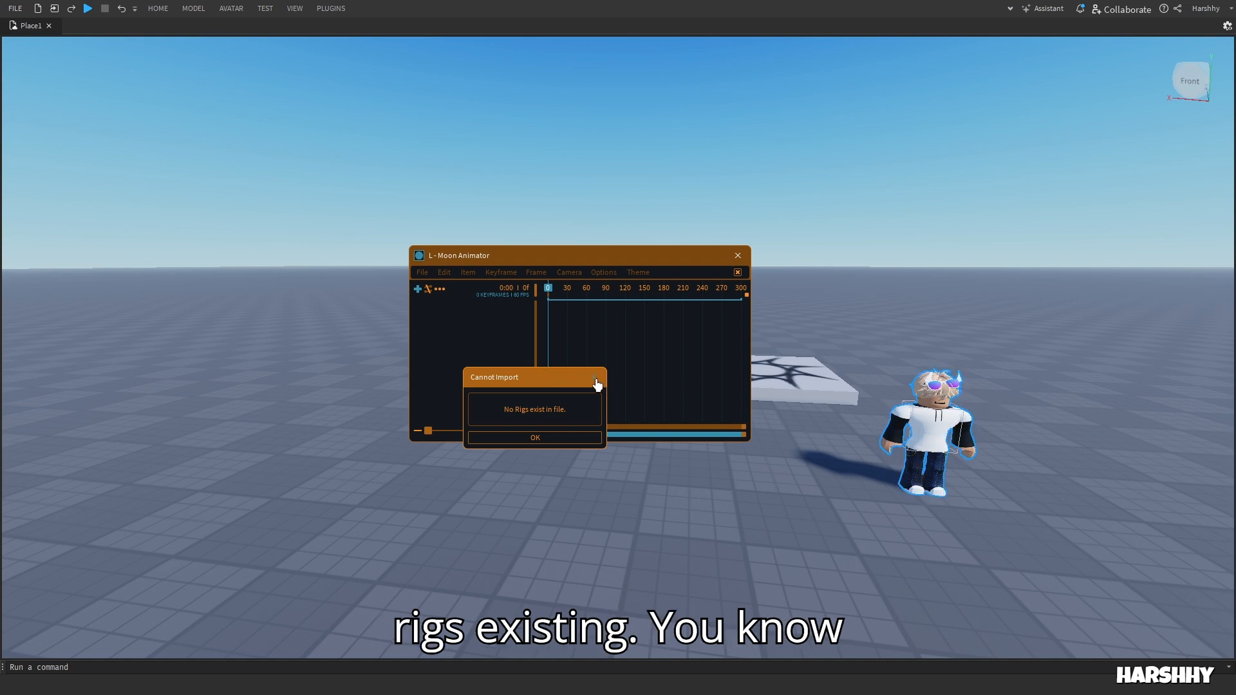
click(593, 377)
Step: Look over the remaining file commands and move the Moon Animator window clear of the spawn pad and character
click(421, 273)
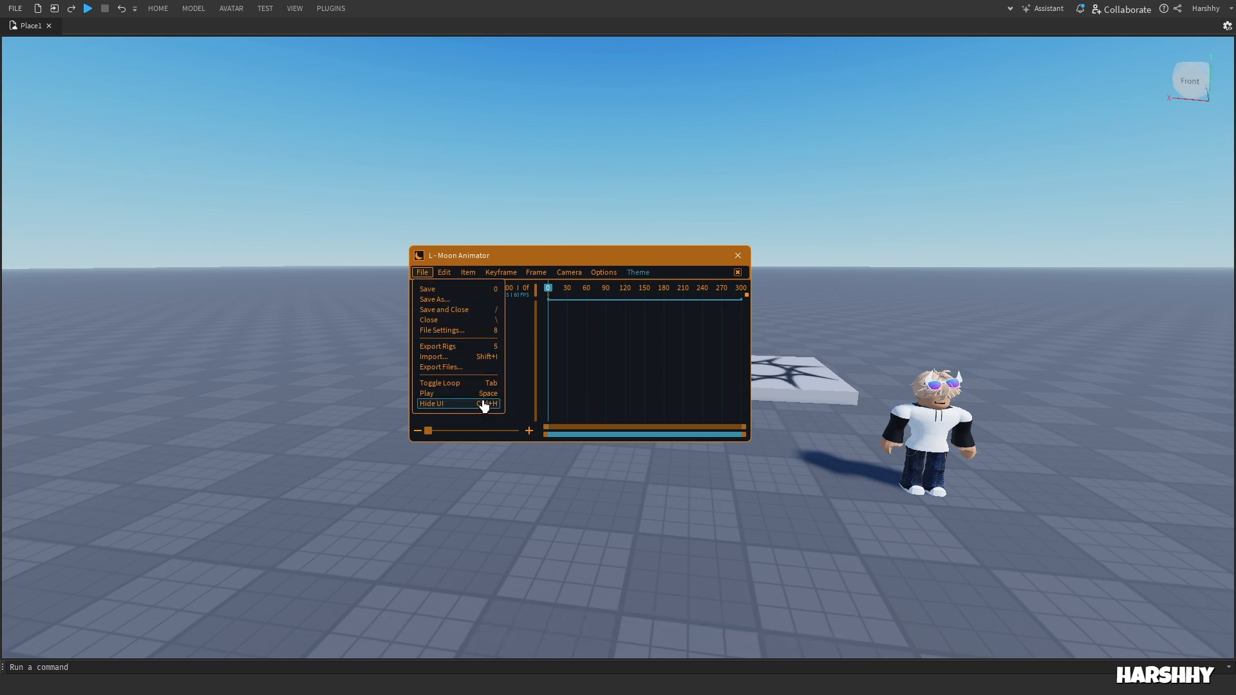
key(alt+Tab)
click(949, 440)
click(1129, 410)
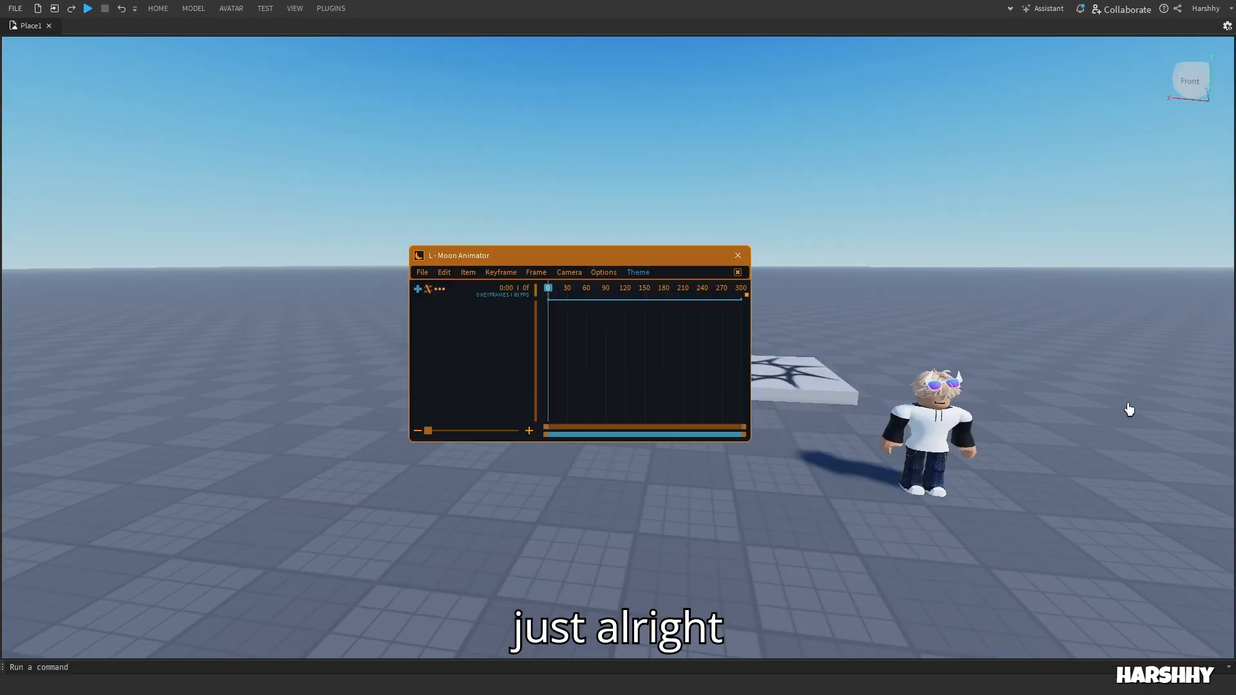
drag(487, 264, 121, 321)
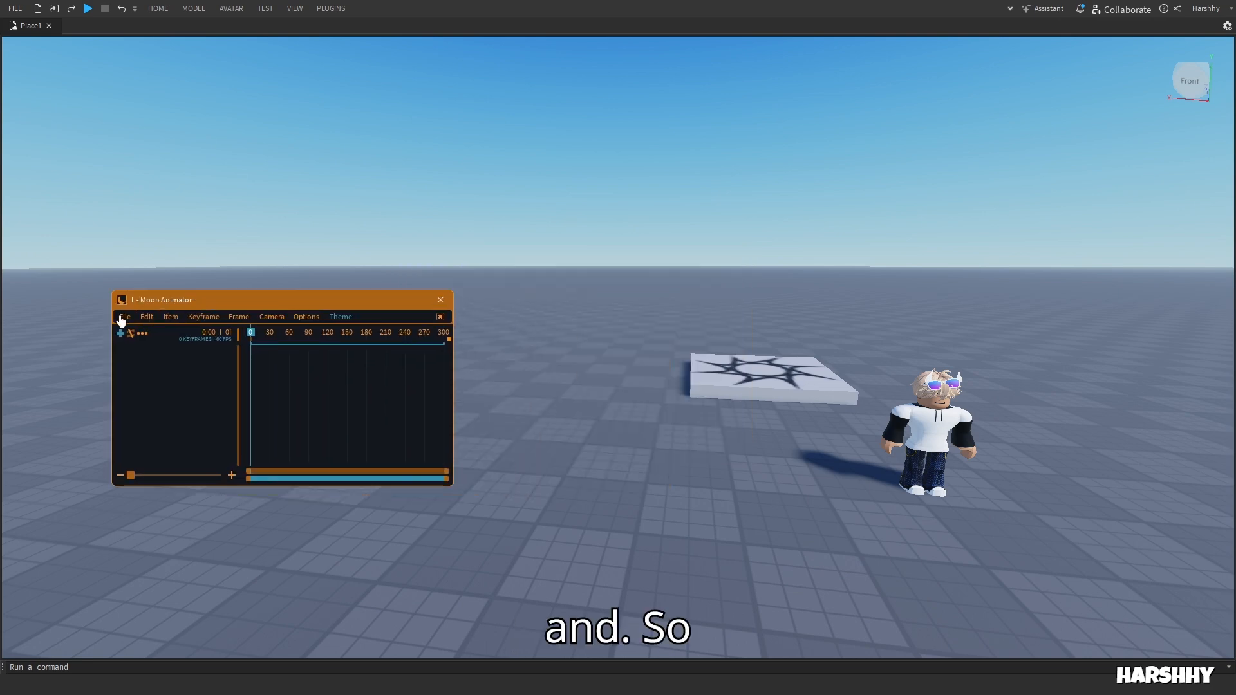
Step: Examine the editing commands and try Select All on the animation's items
click(122, 318)
click(142, 319)
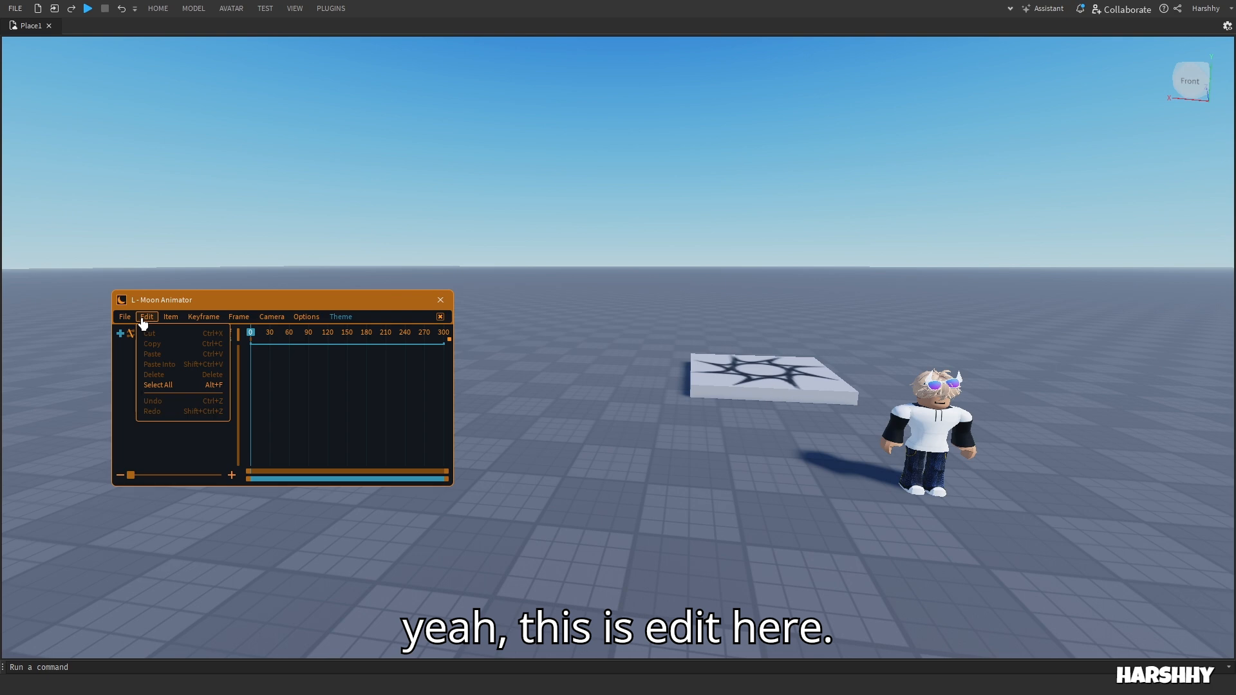
click(154, 386)
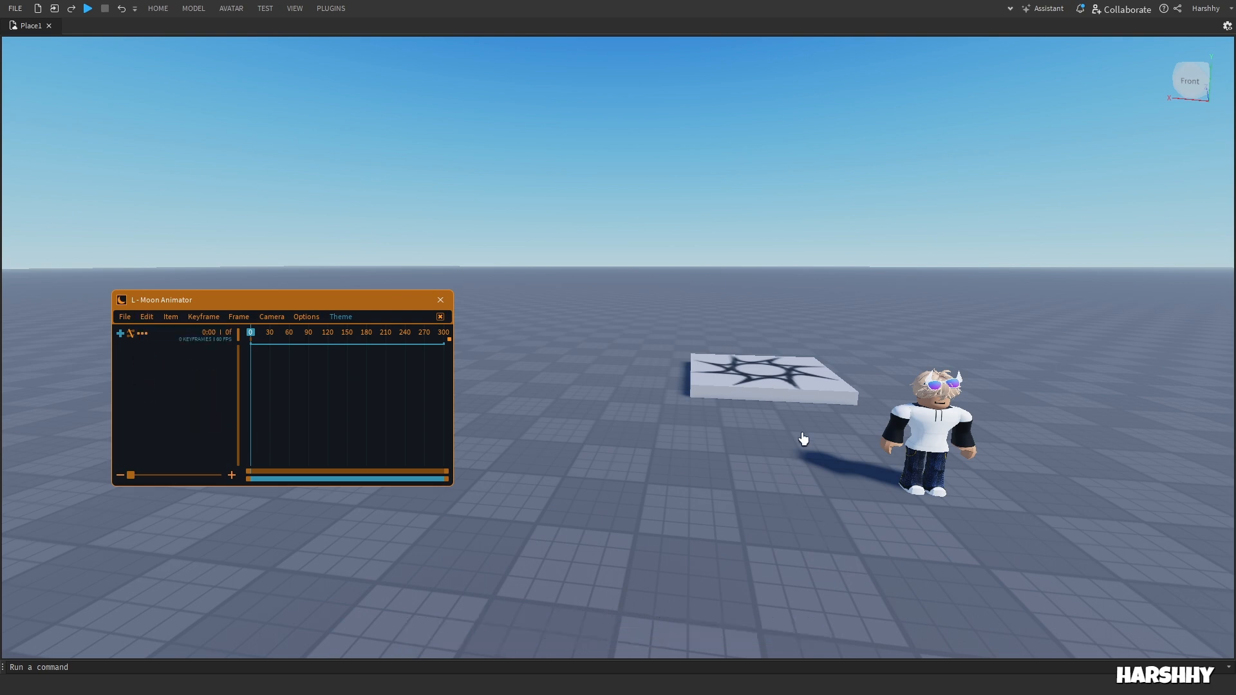
click(150, 319)
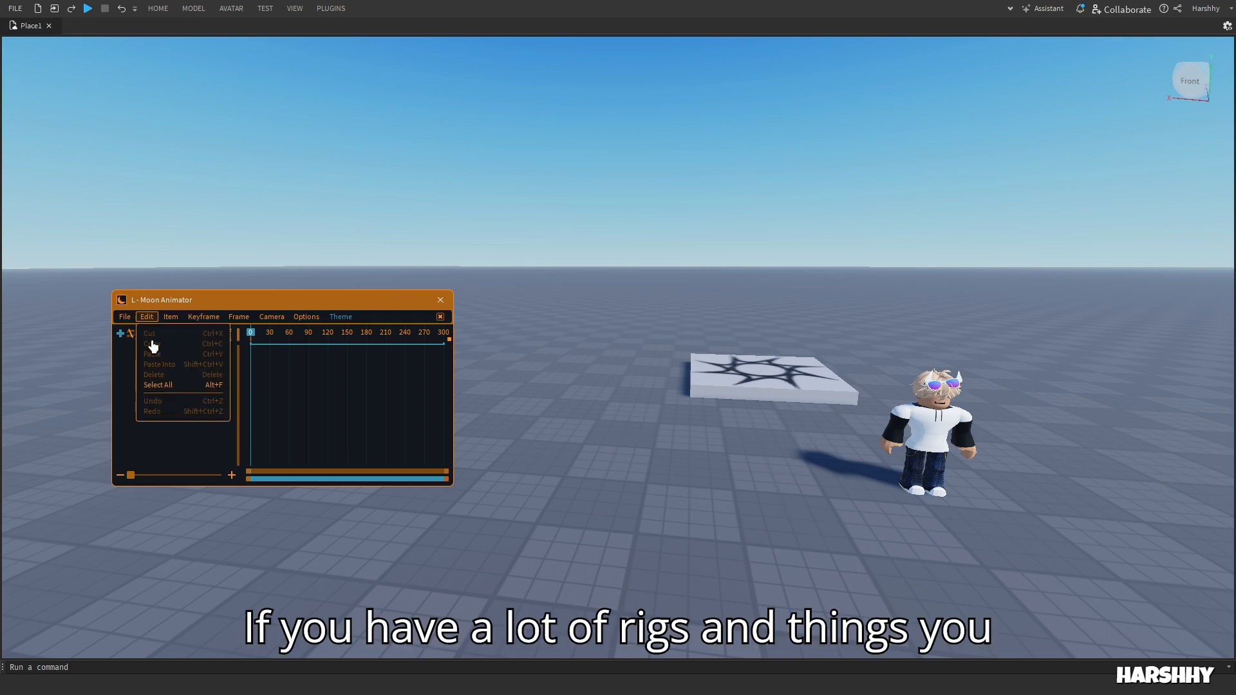
click(157, 385)
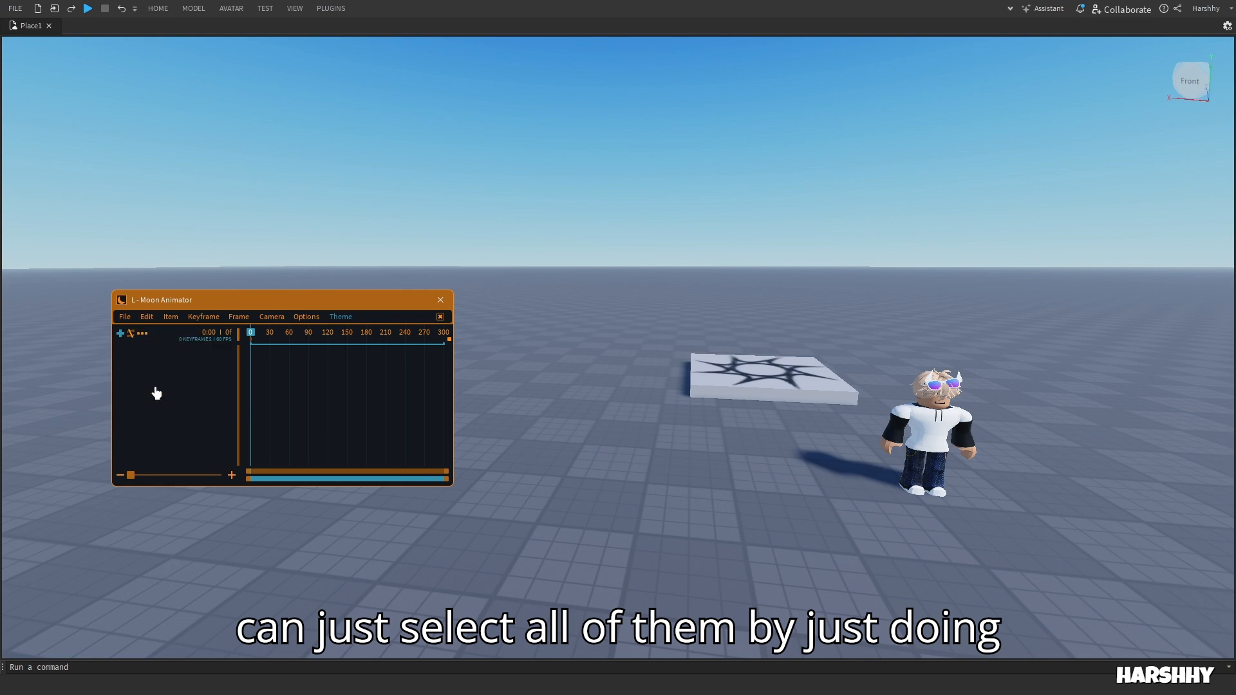
Step: Examine the rig options and the effects that can be added to the animation as items
click(180, 318)
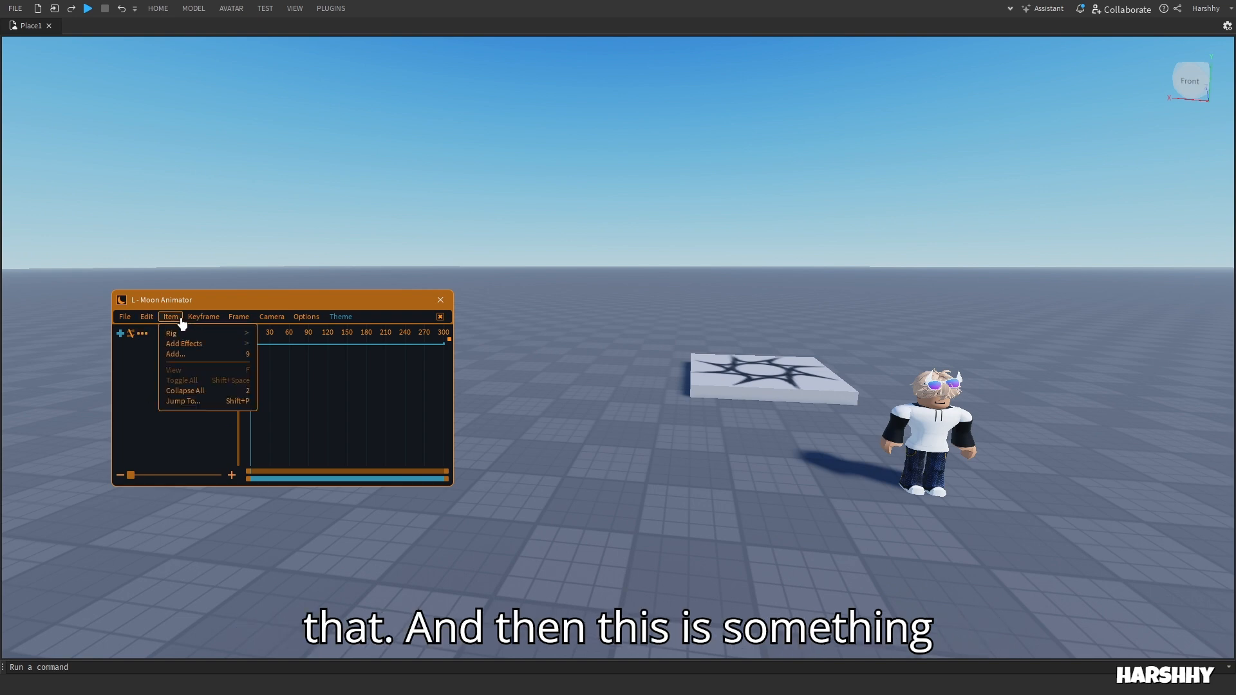
mouse_move(181, 335)
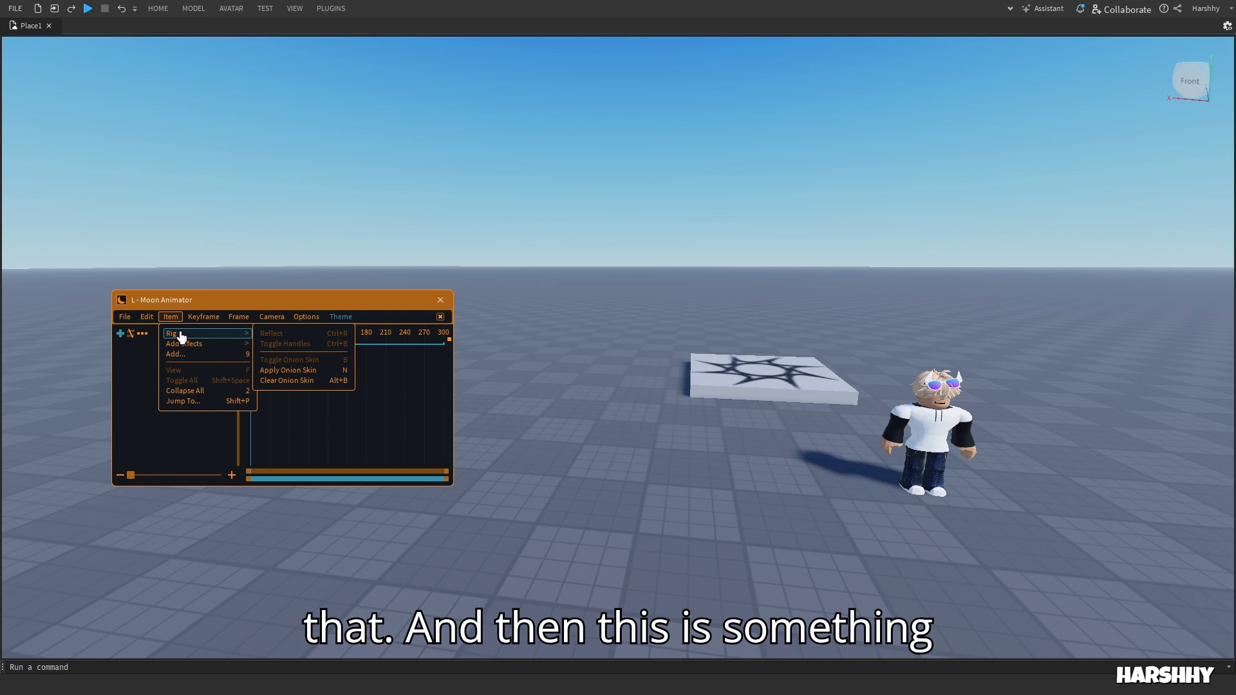
click(181, 336)
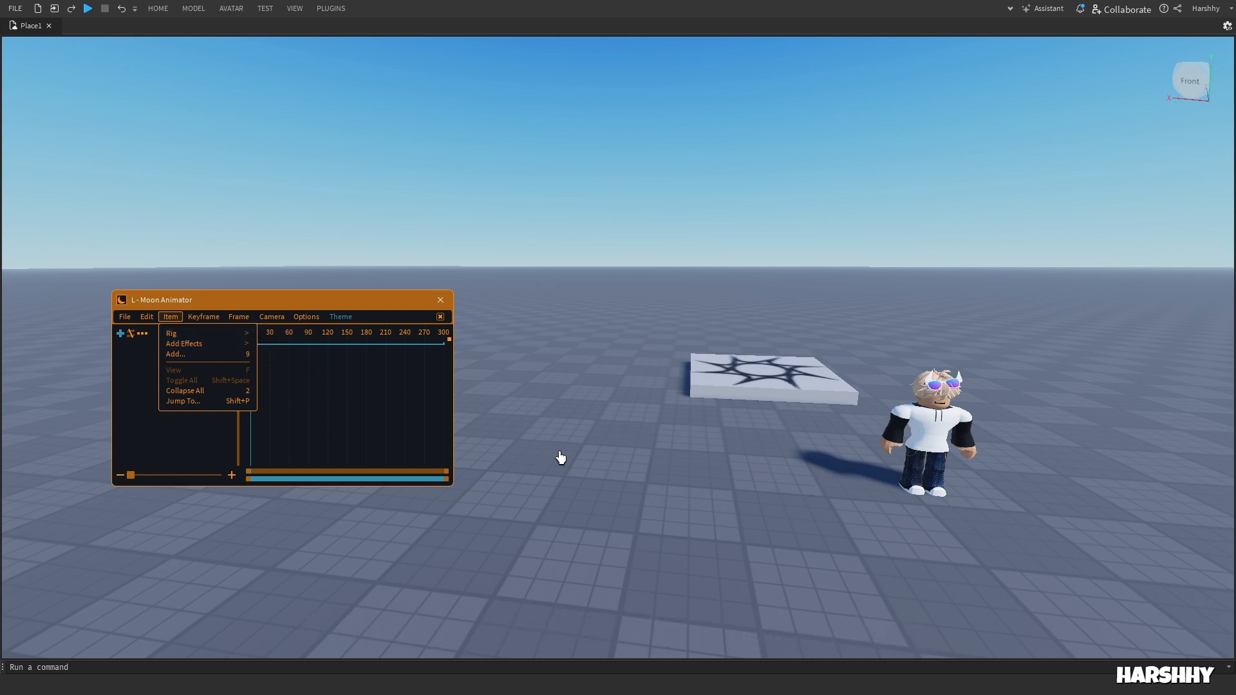
click(228, 336)
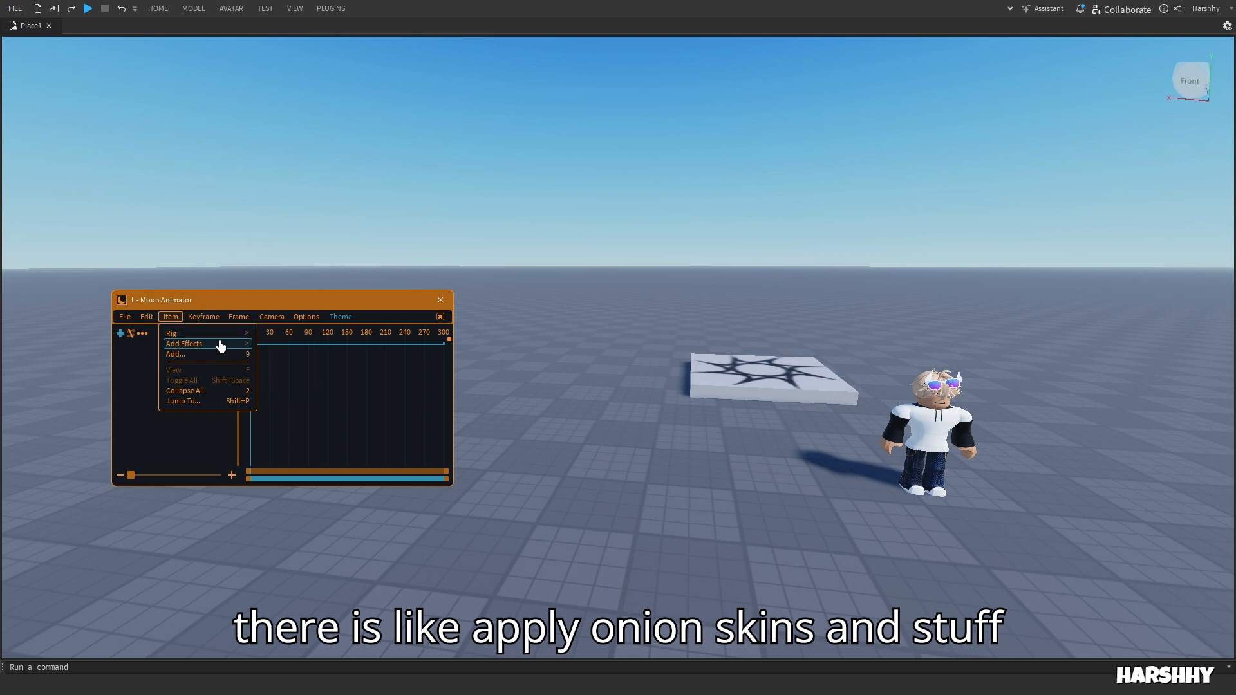
click(221, 345)
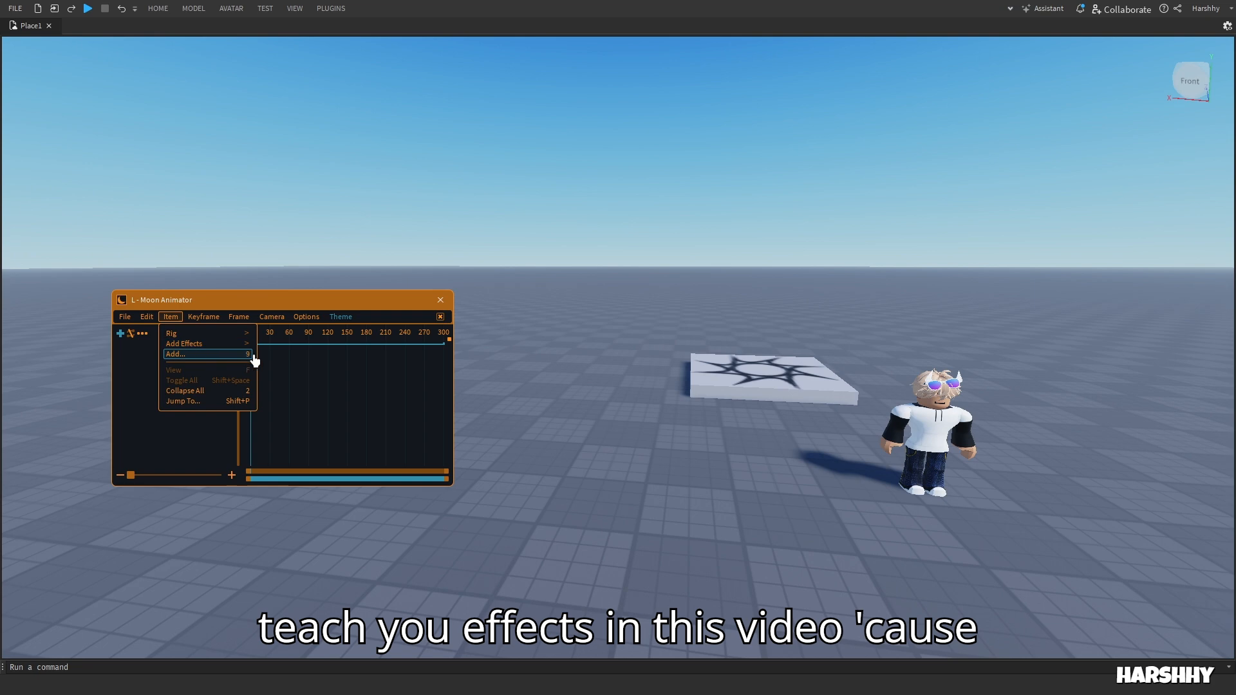
mouse_move(246, 346)
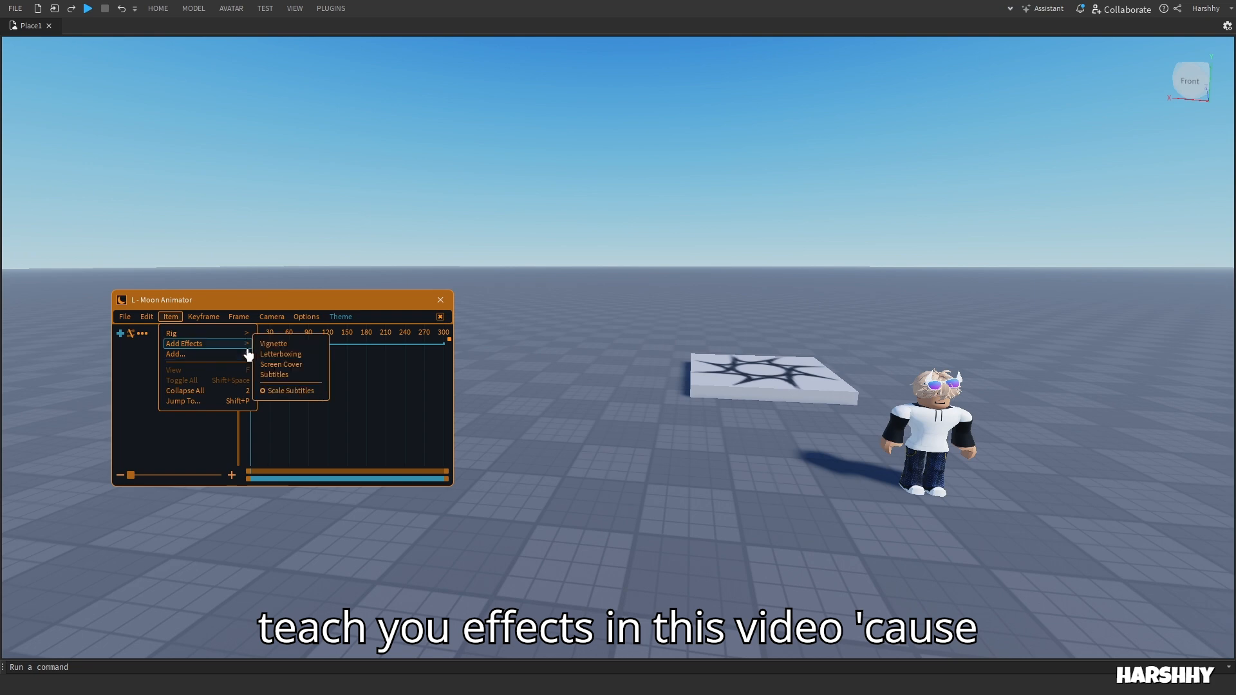
Step: Add a Letterboxing effect, keyframe its BackgroundTransparency at frame 0, try the value 0, and make the bars fully transparent again
click(313, 356)
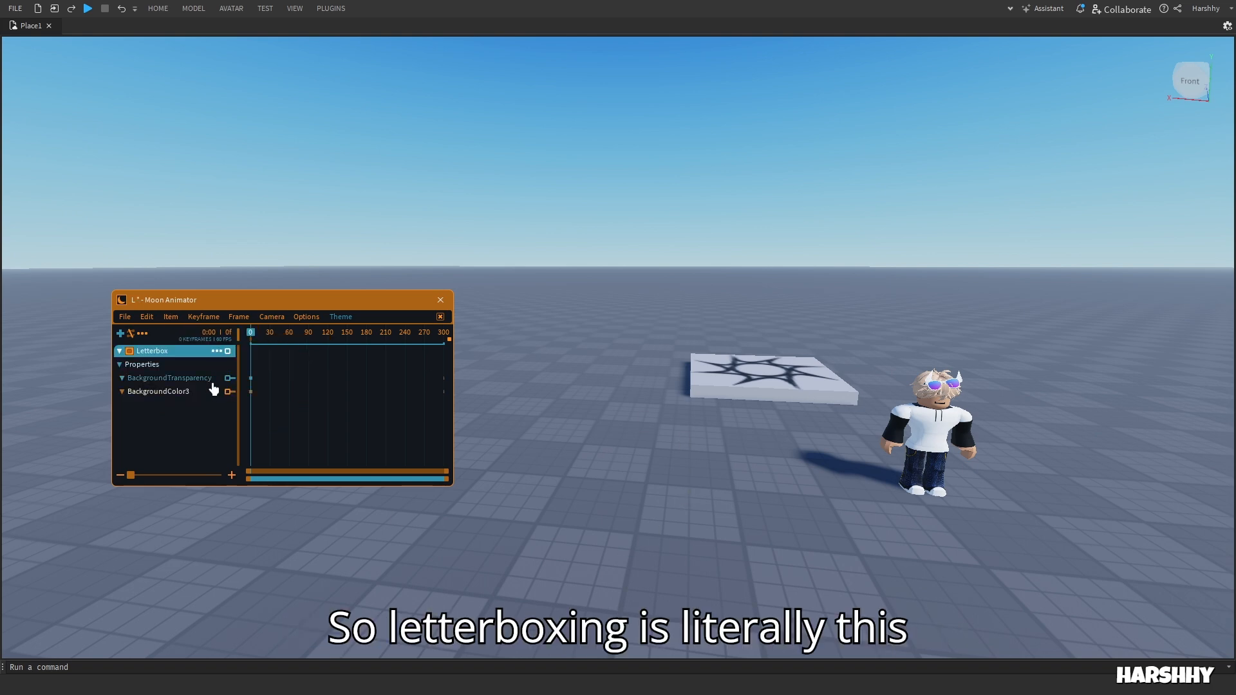
key(plus)
key(7)
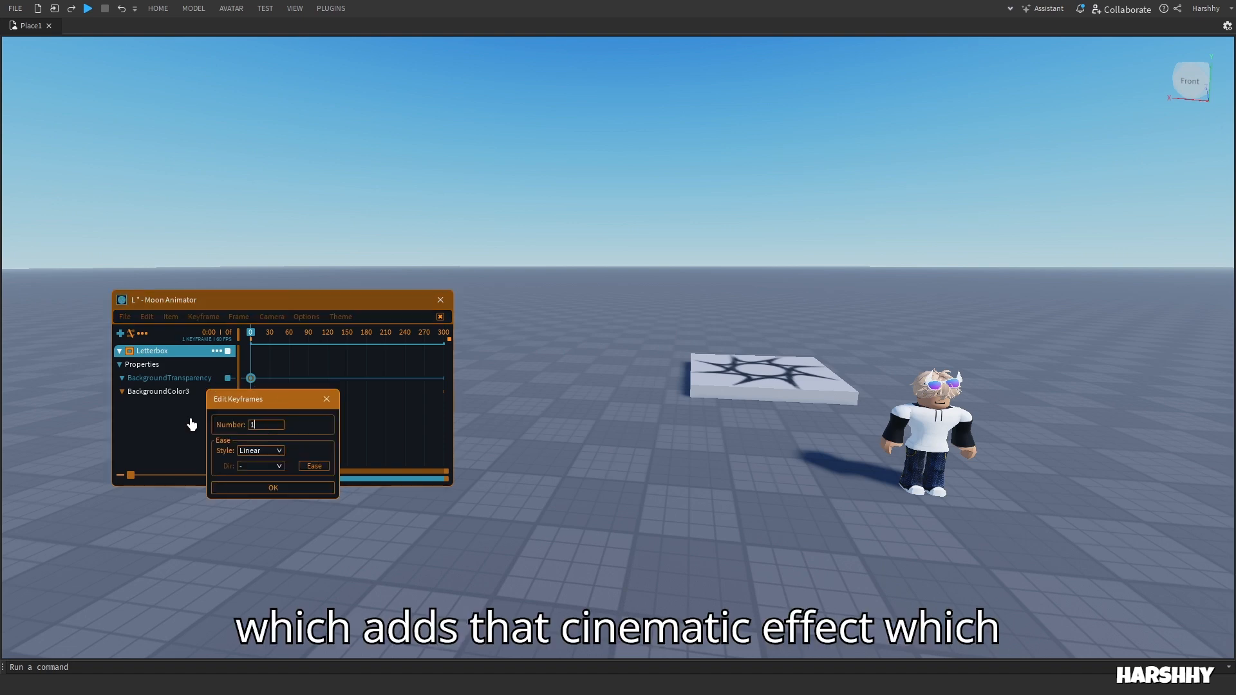
key(Return)
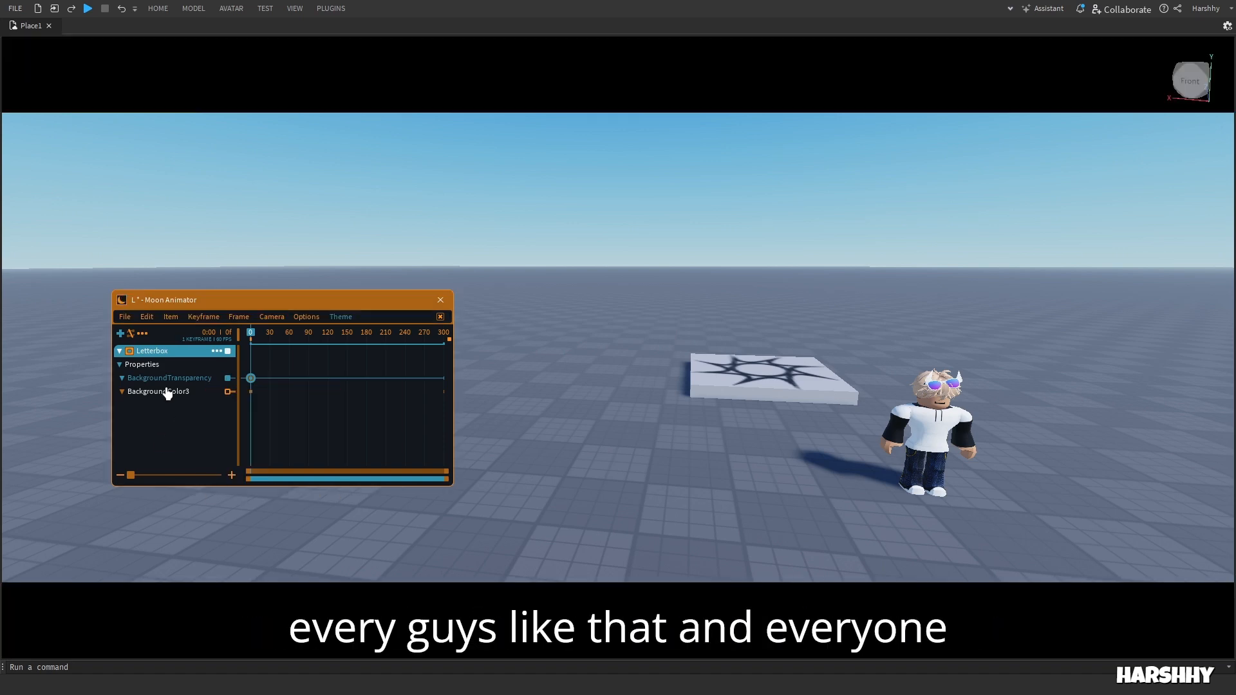
key(7)
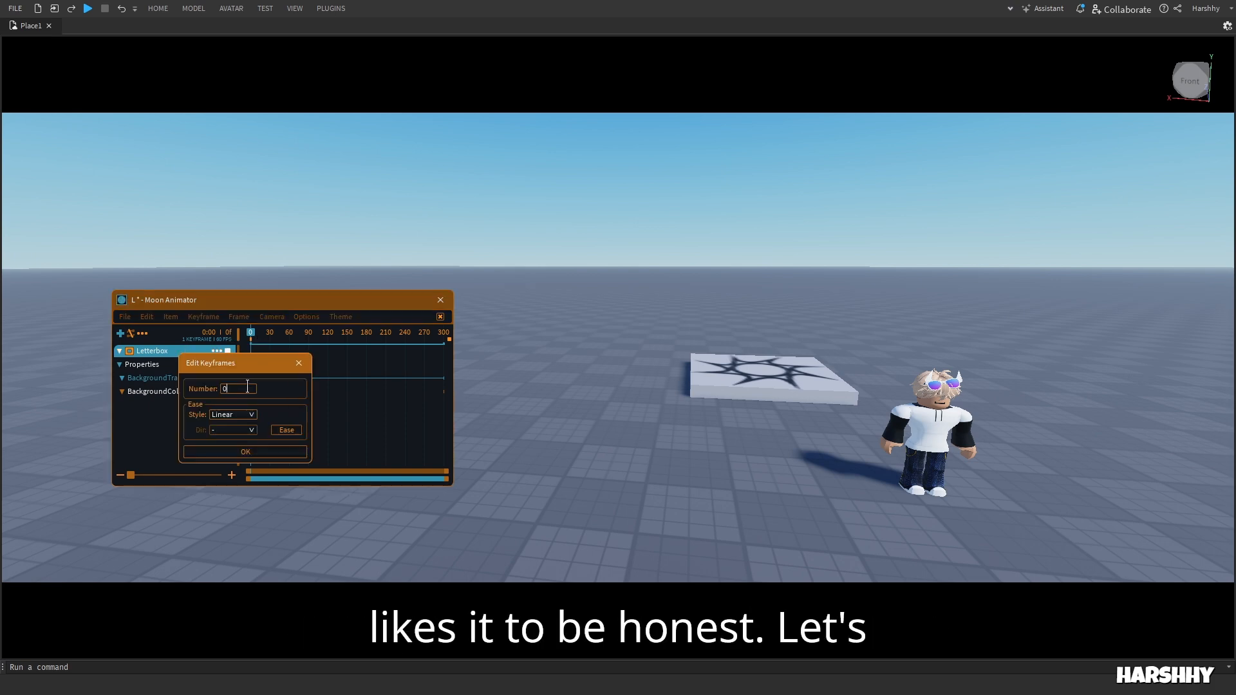
key(Return)
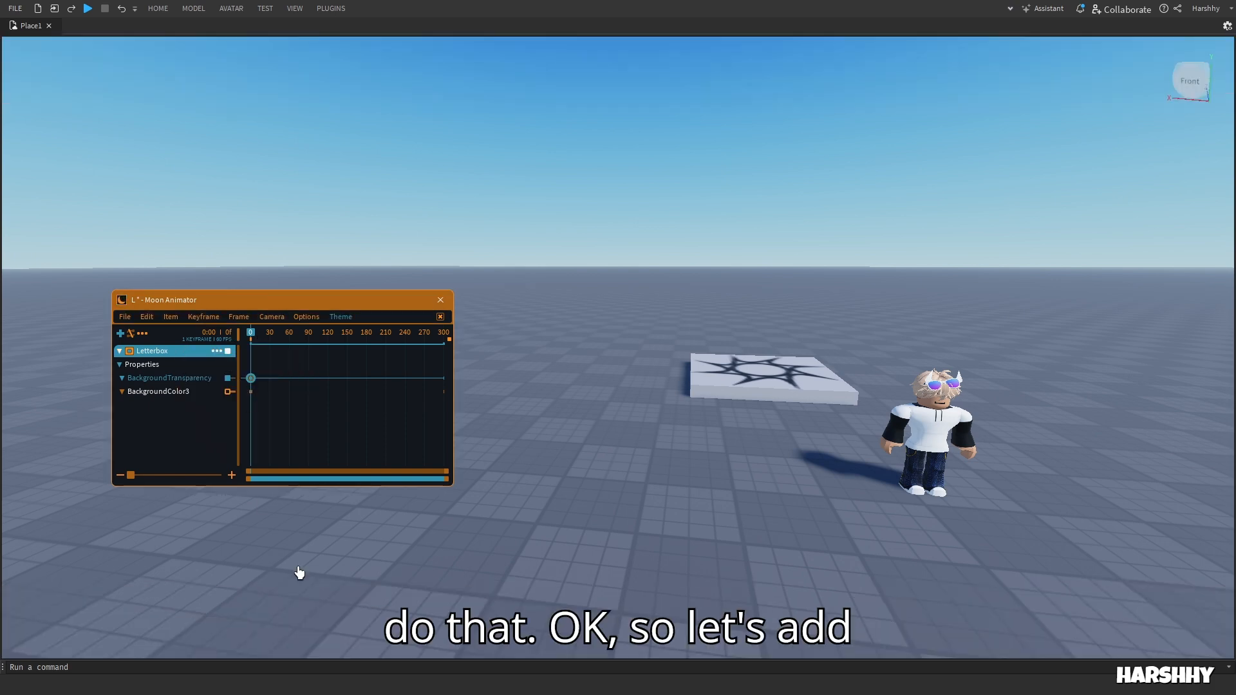
Step: Add a Vignette effect and a Screen Cover effect to the animation
click(179, 319)
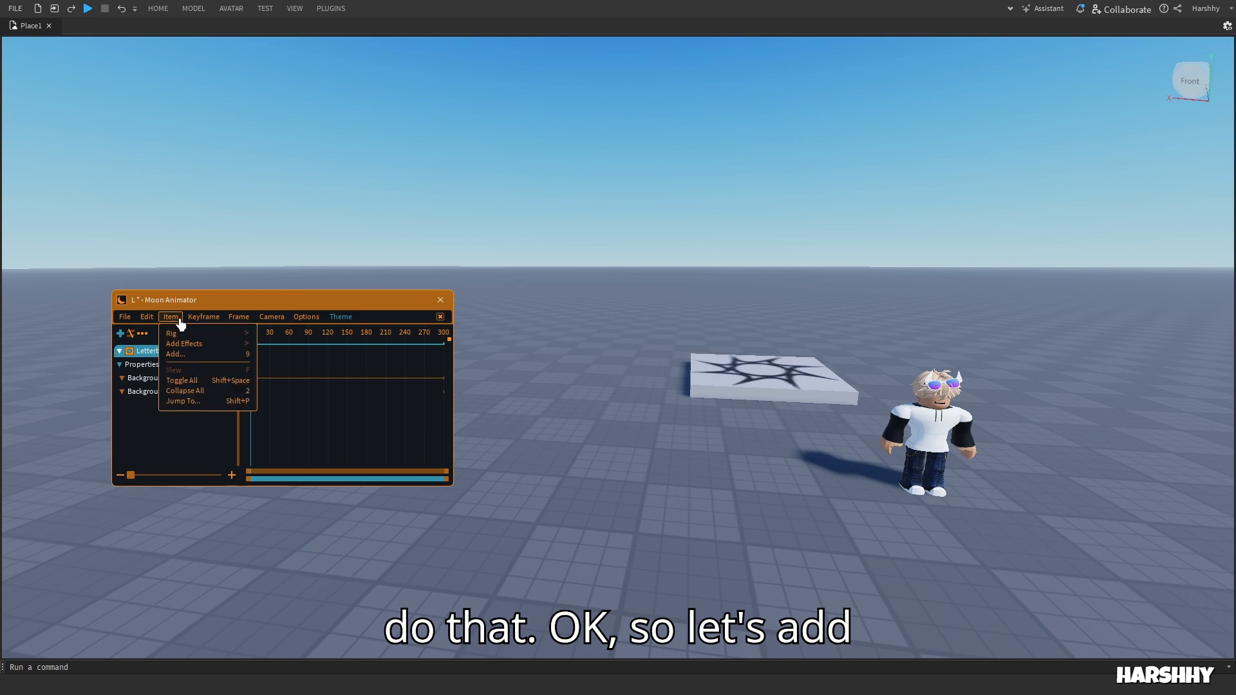
click(244, 347)
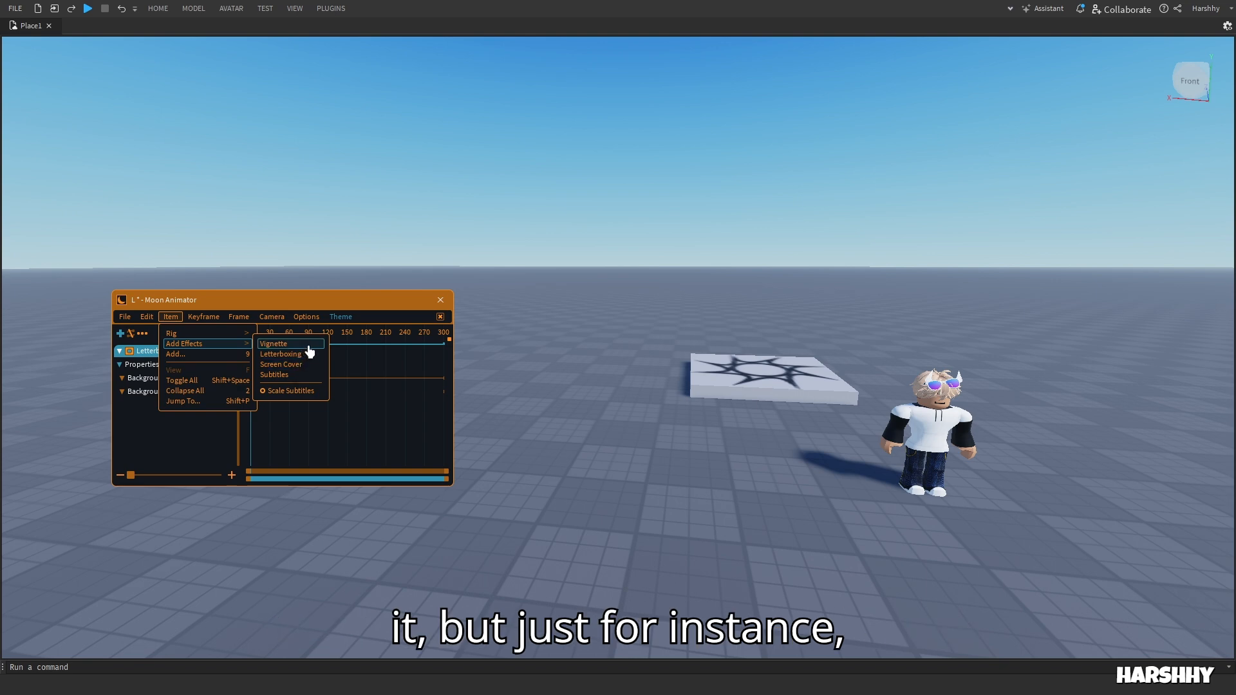
click(302, 344)
click(171, 316)
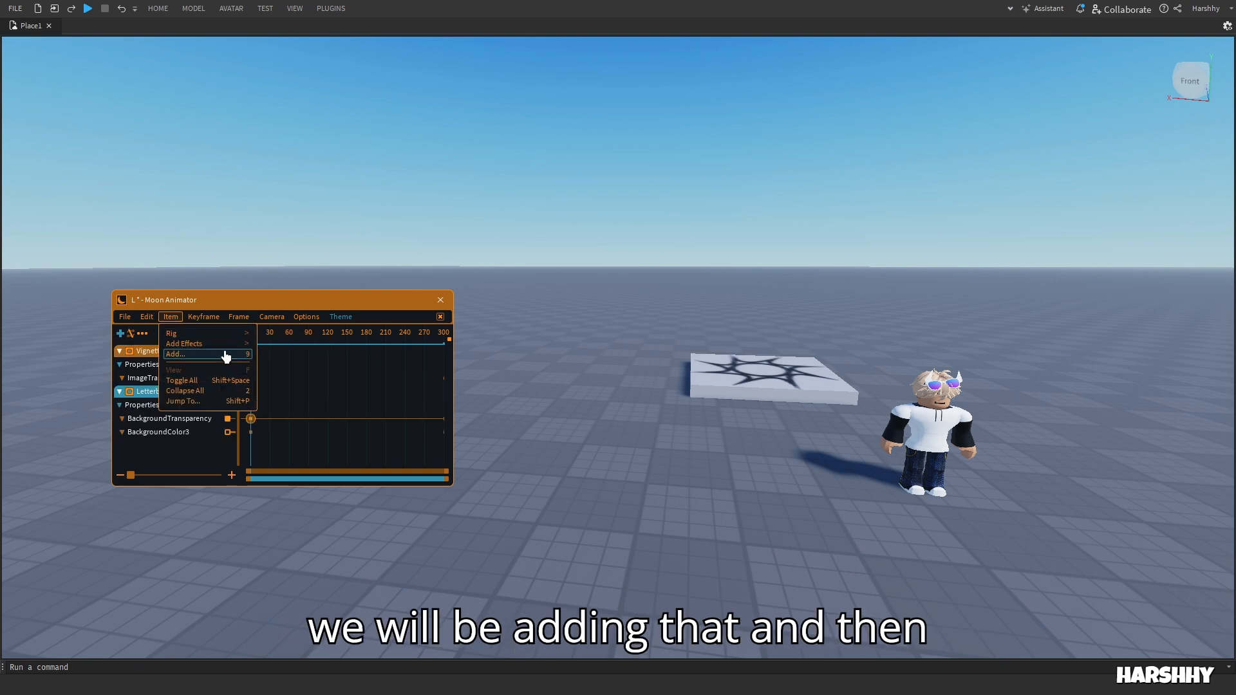
mouse_move(222, 344)
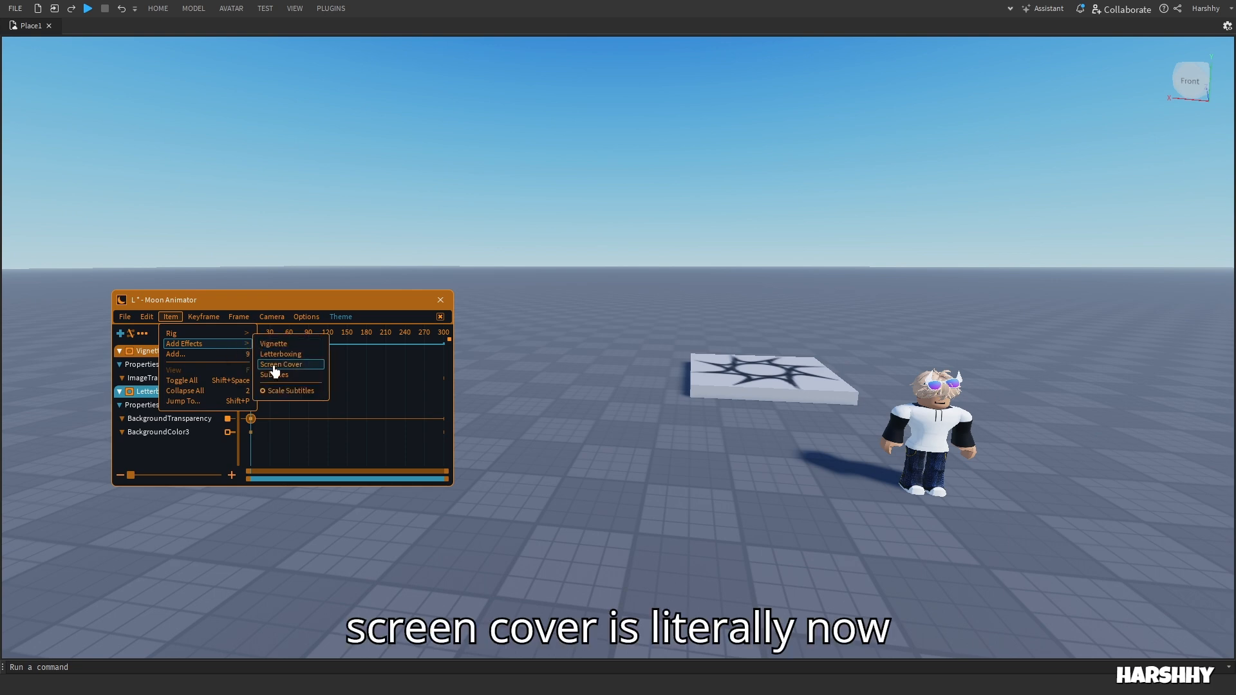
click(274, 367)
Step: Keyframe the Screen Cover's BackgroundTransparency at frames 0 and 61, setting the frame 61 value to 0
click(178, 383)
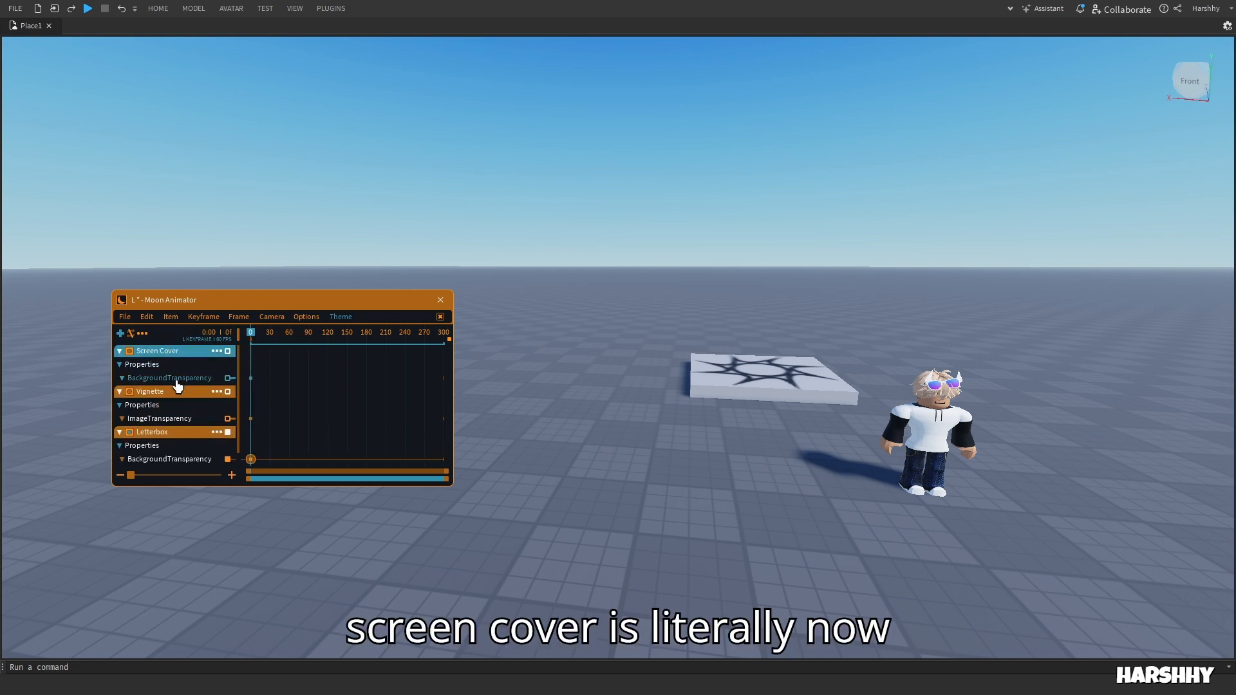
key(equal)
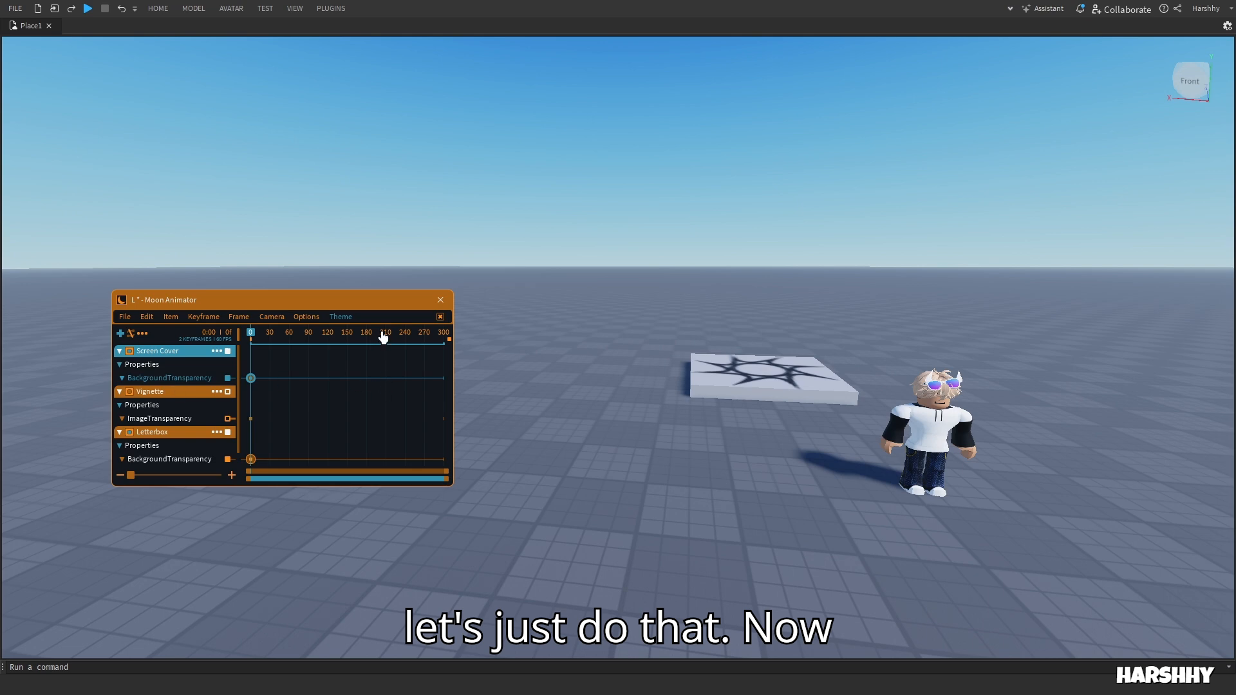
drag(384, 335, 291, 340)
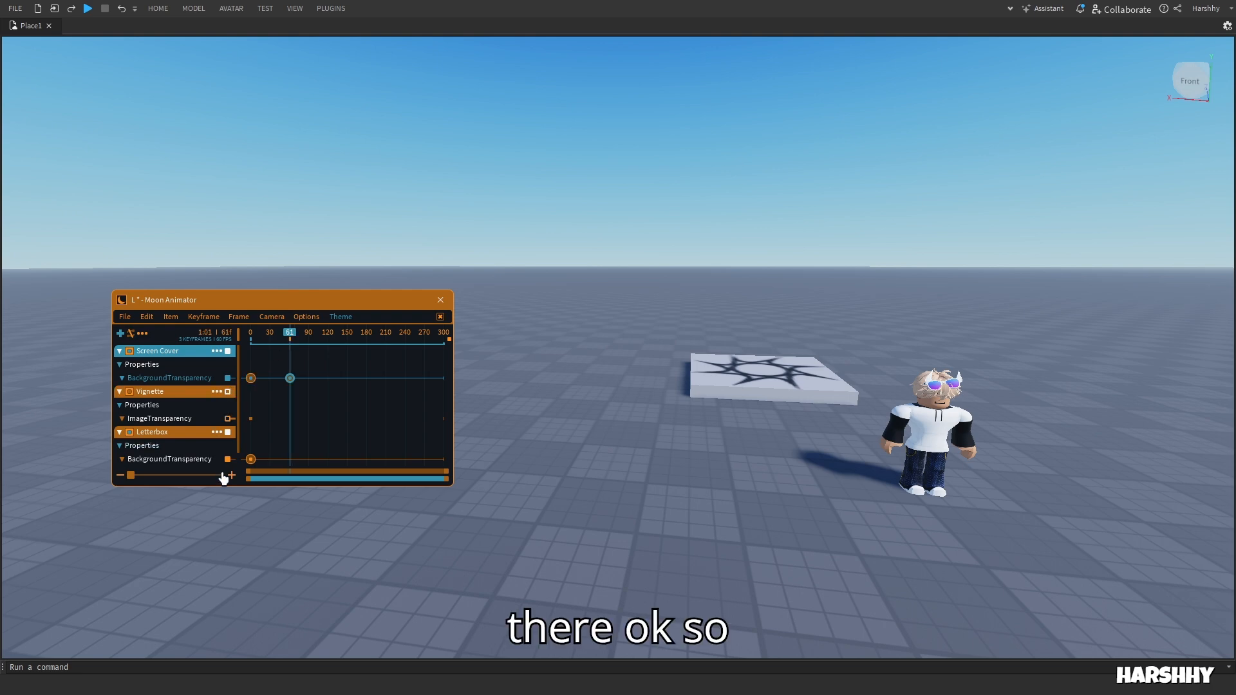
key(7)
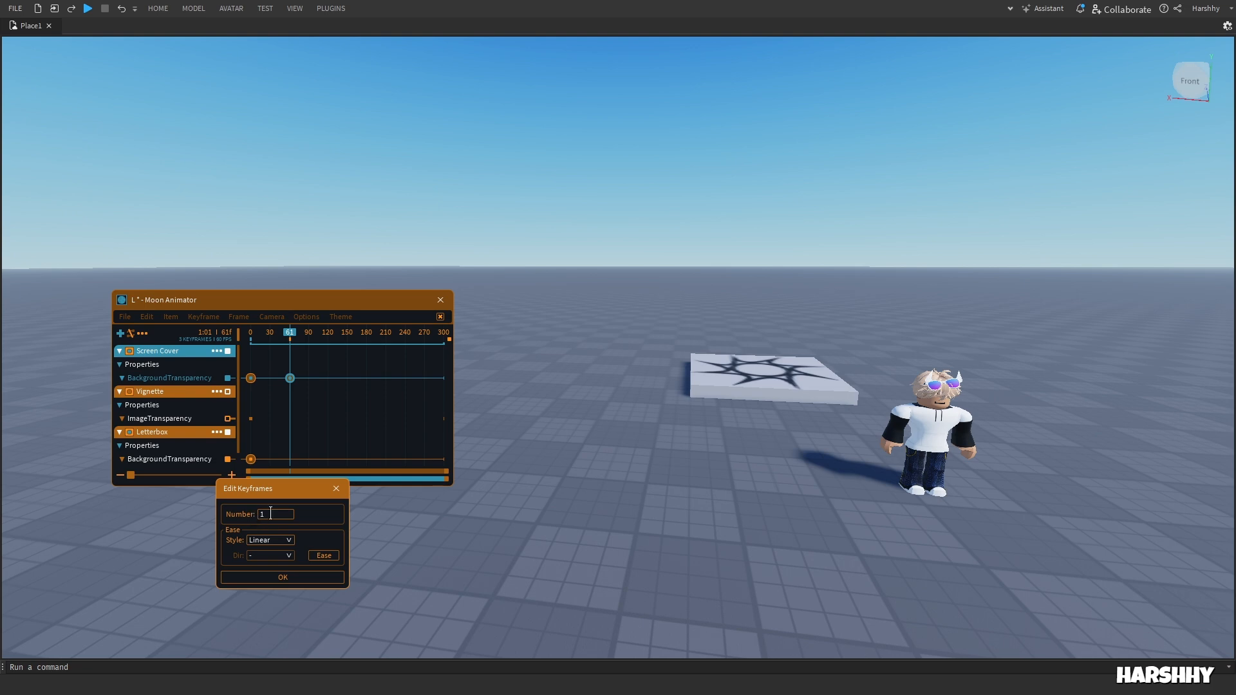
drag(271, 513, 208, 512)
text(0)
key(Return)
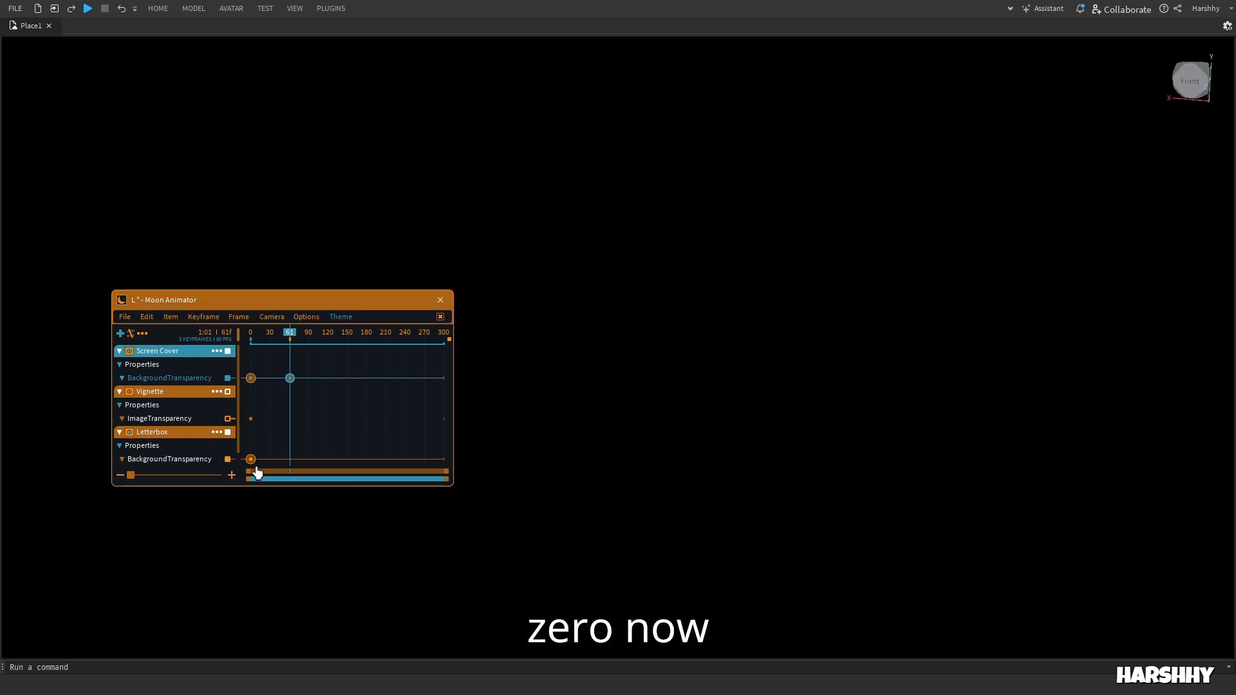
Step: Play the Screen Cover fade from frame 0 and delete both of its BackgroundTransparency keyframes
click(250, 334)
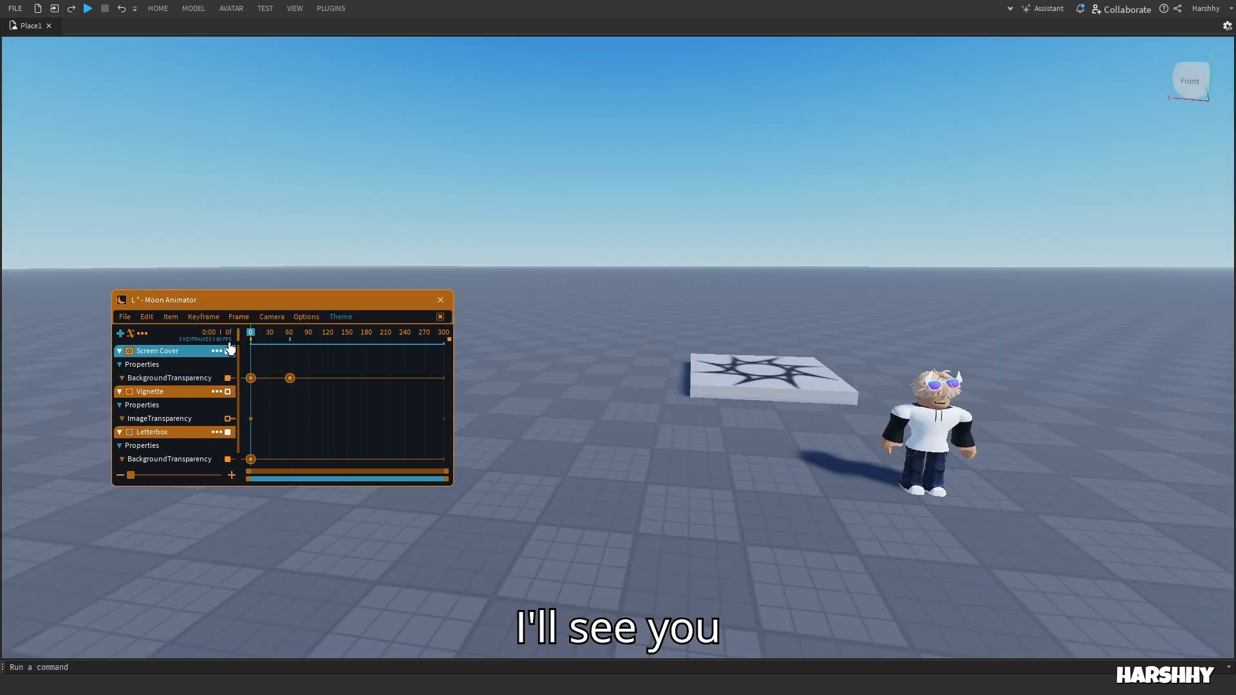
key(space)
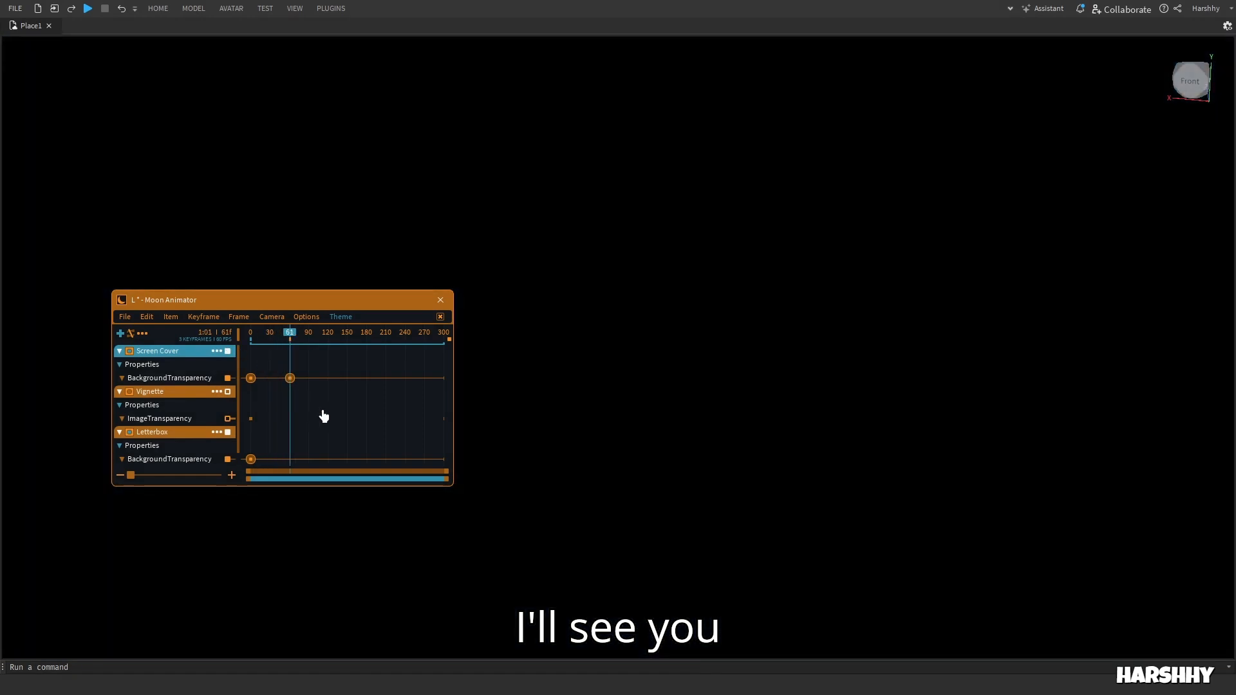
drag(320, 388, 249, 366)
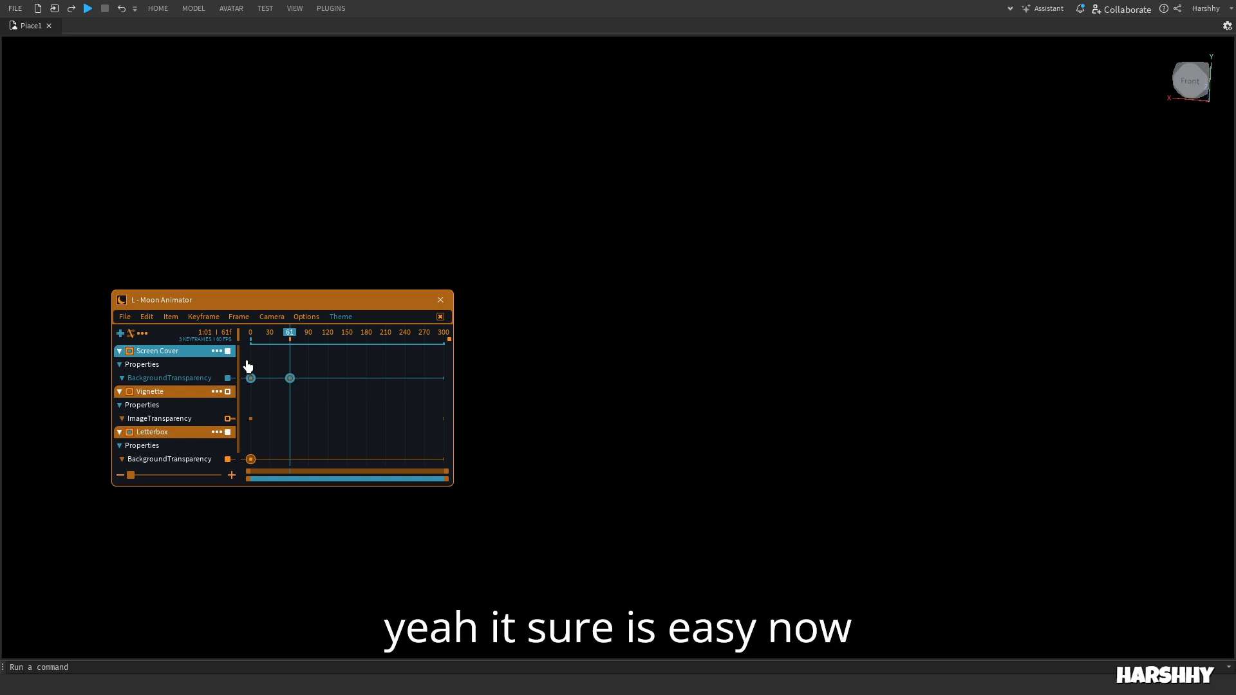
key(Delete)
Step: Keyframe the Vignette's ImageTransparency with value 1 at frame 0 and value 0 at frame 60
click(142, 420)
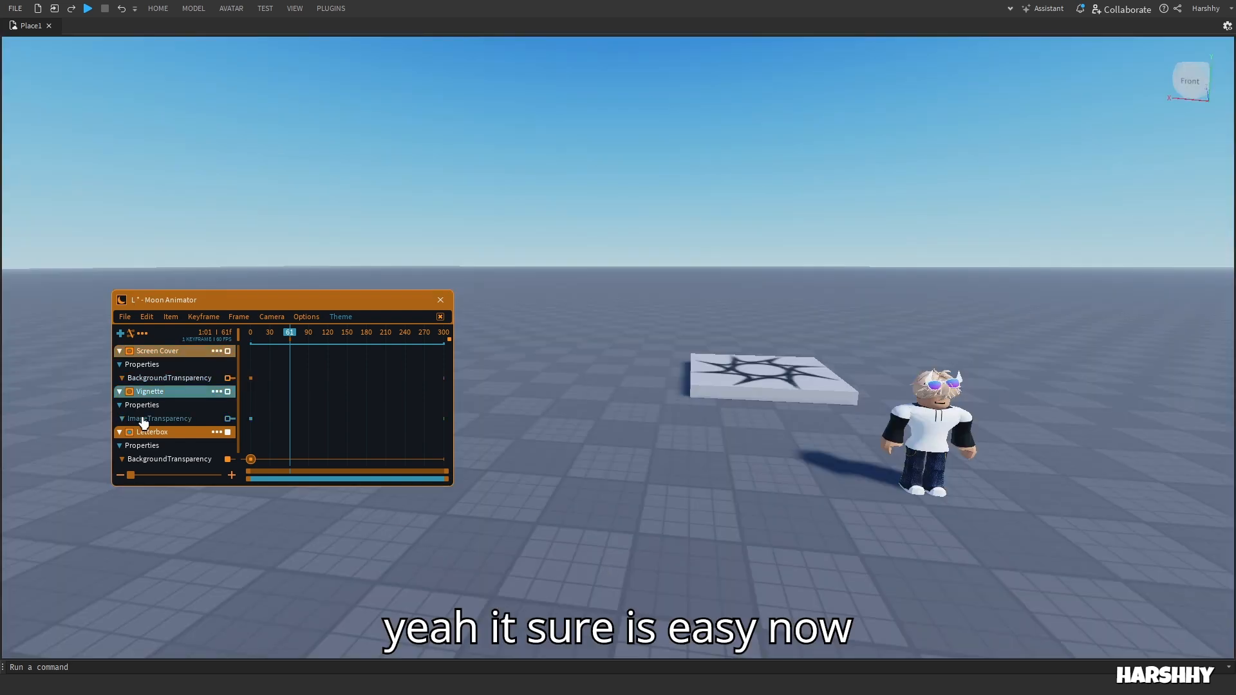
drag(262, 335, 226, 345)
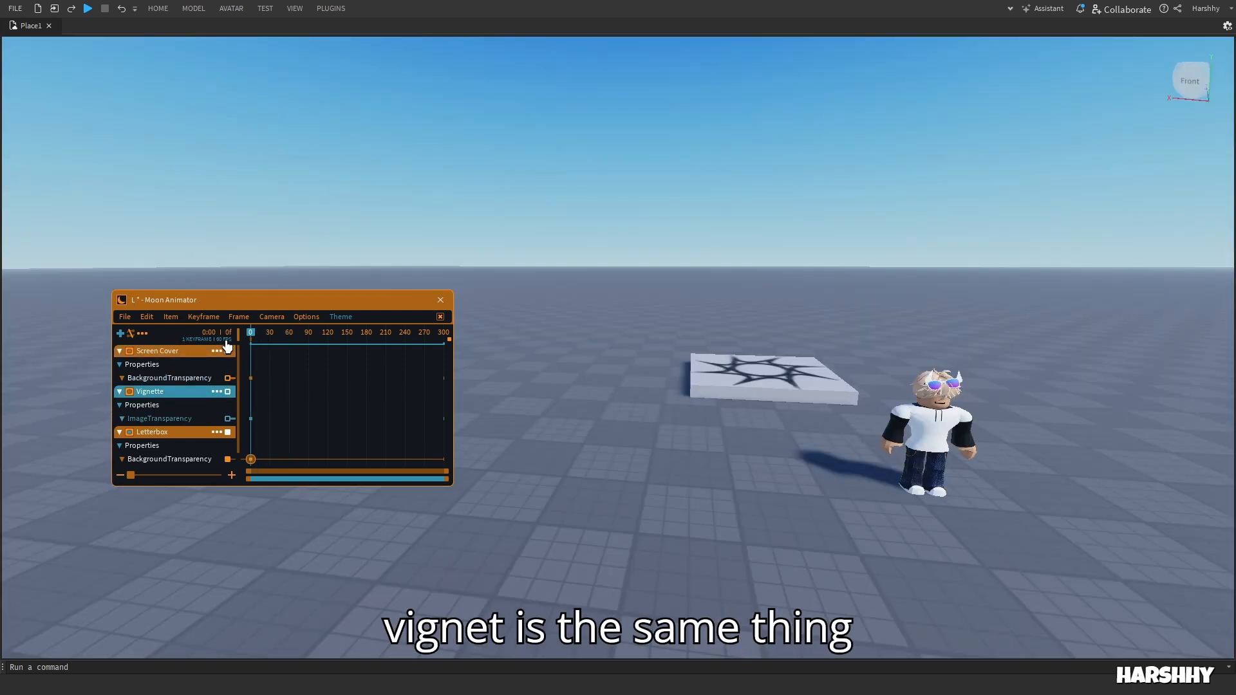
key(equal)
key(7)
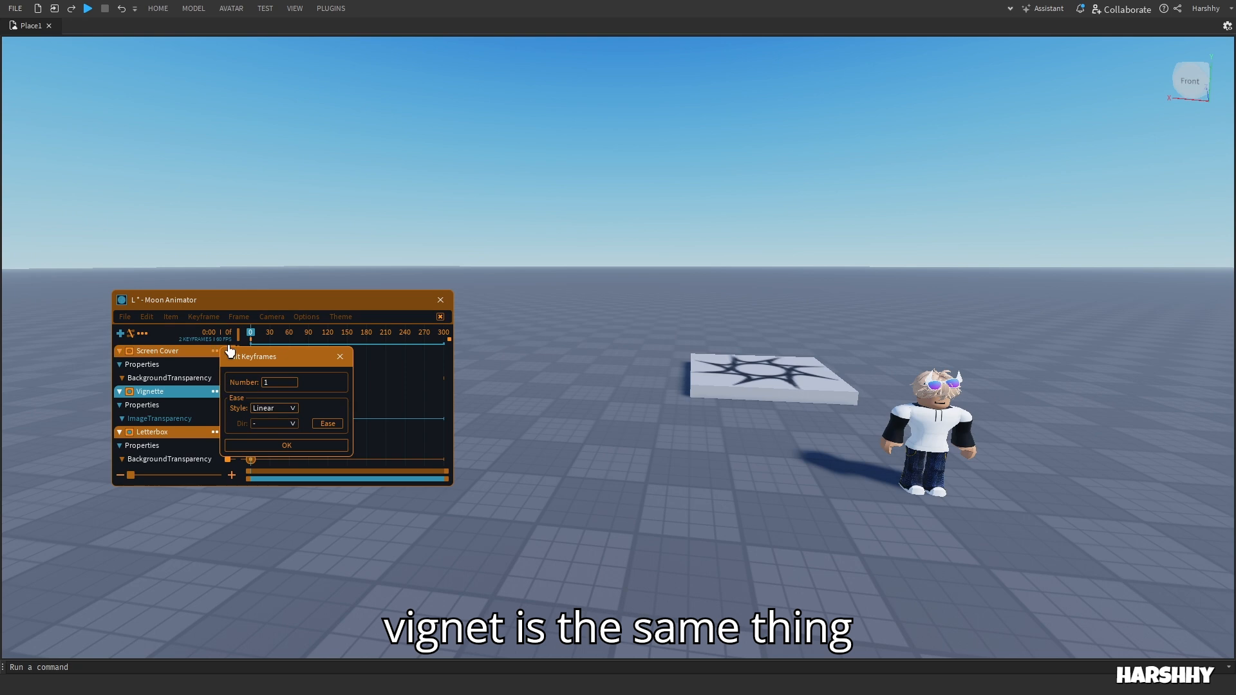
click(282, 445)
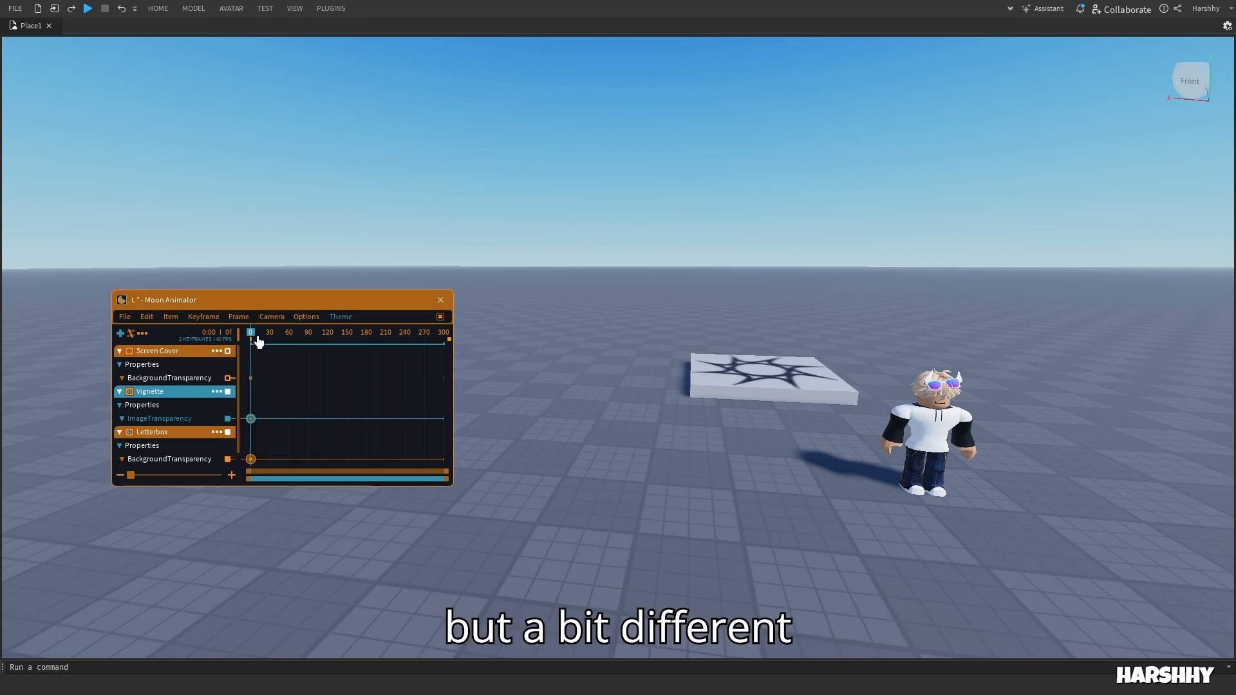
click(290, 338)
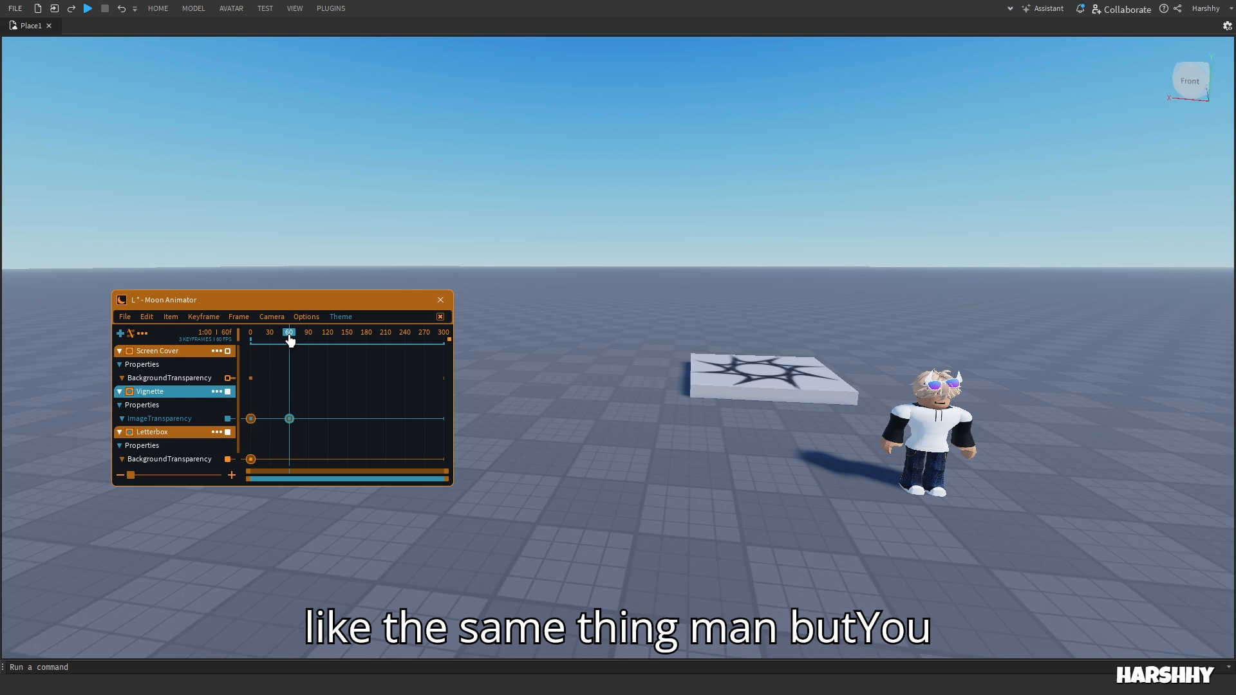
key(7)
click(350, 377)
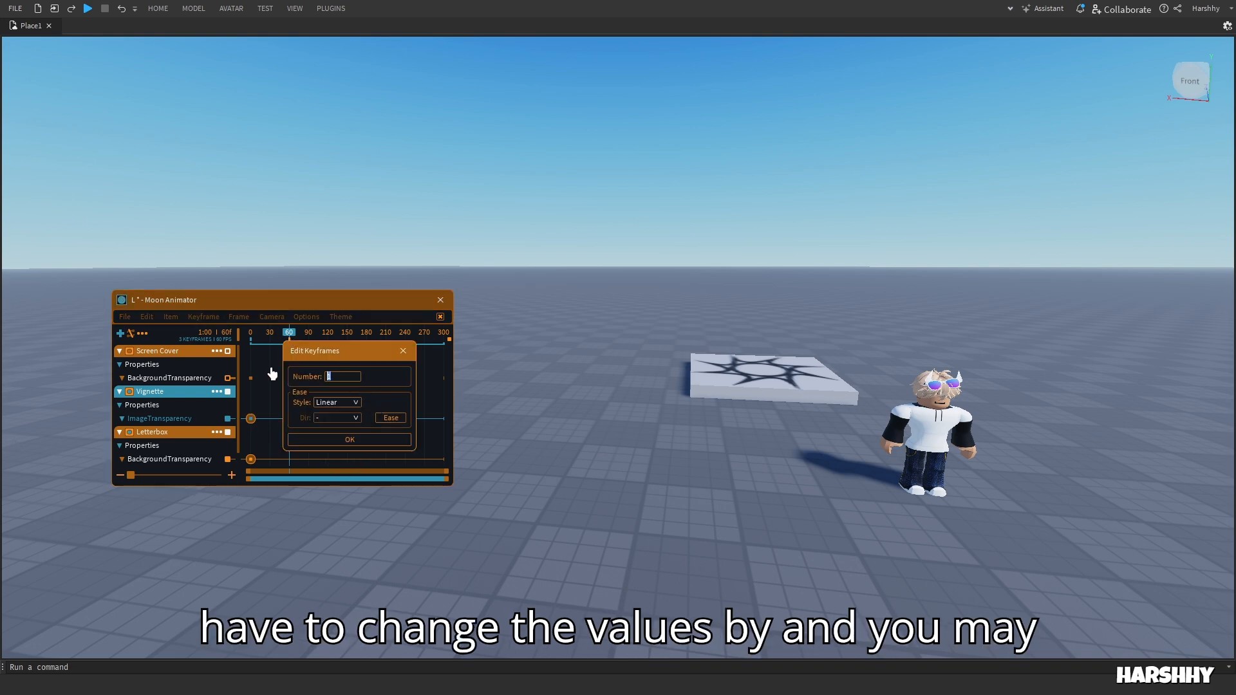
key(Return)
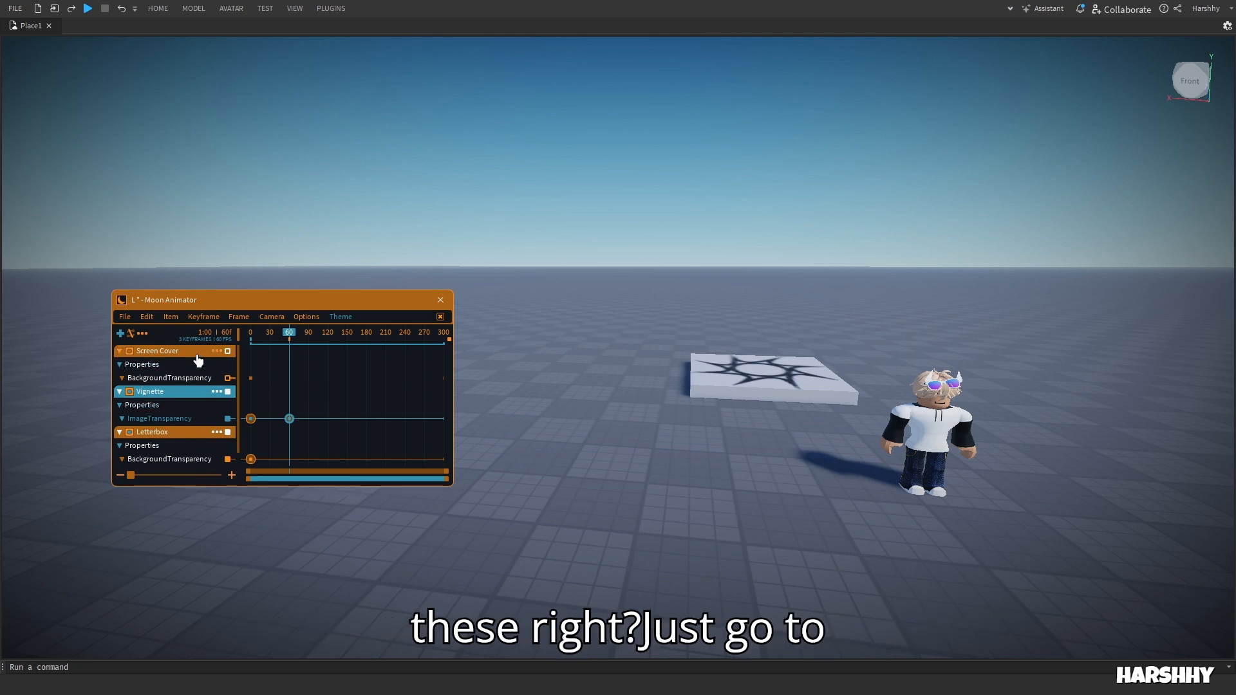
Step: Examine the value and easing settings of the Vignette's ImageTransparency keyframe at frame 60 without changing them
click(214, 319)
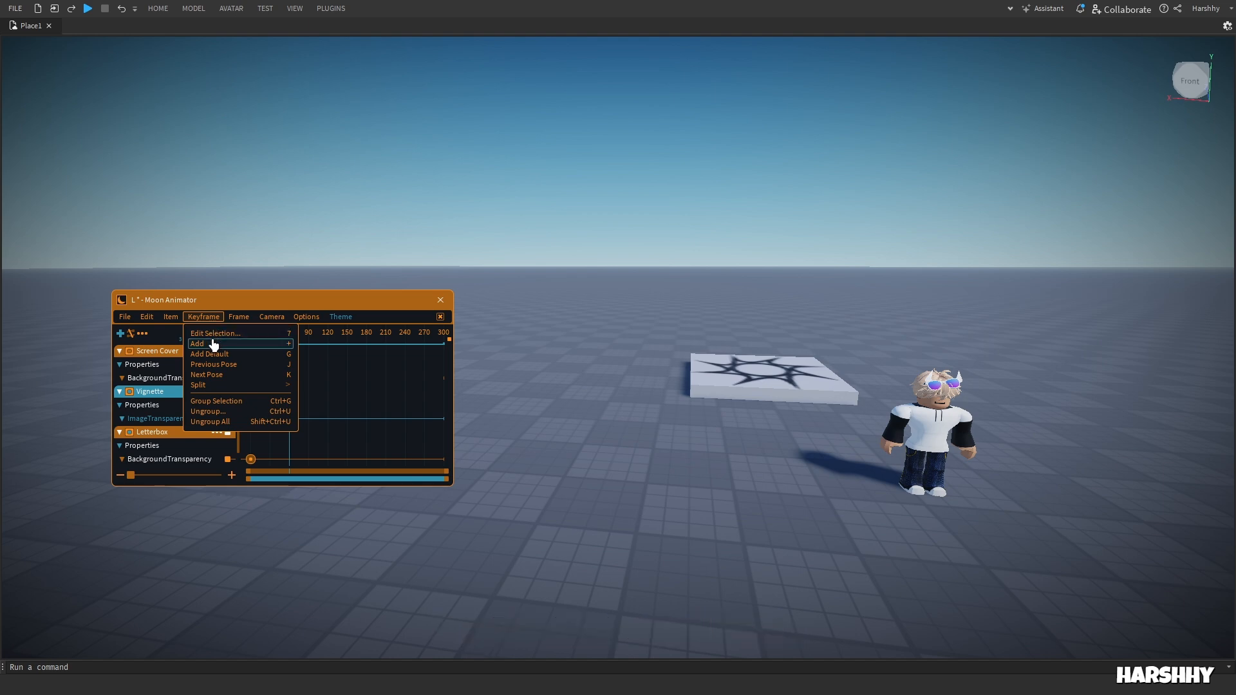
click(221, 337)
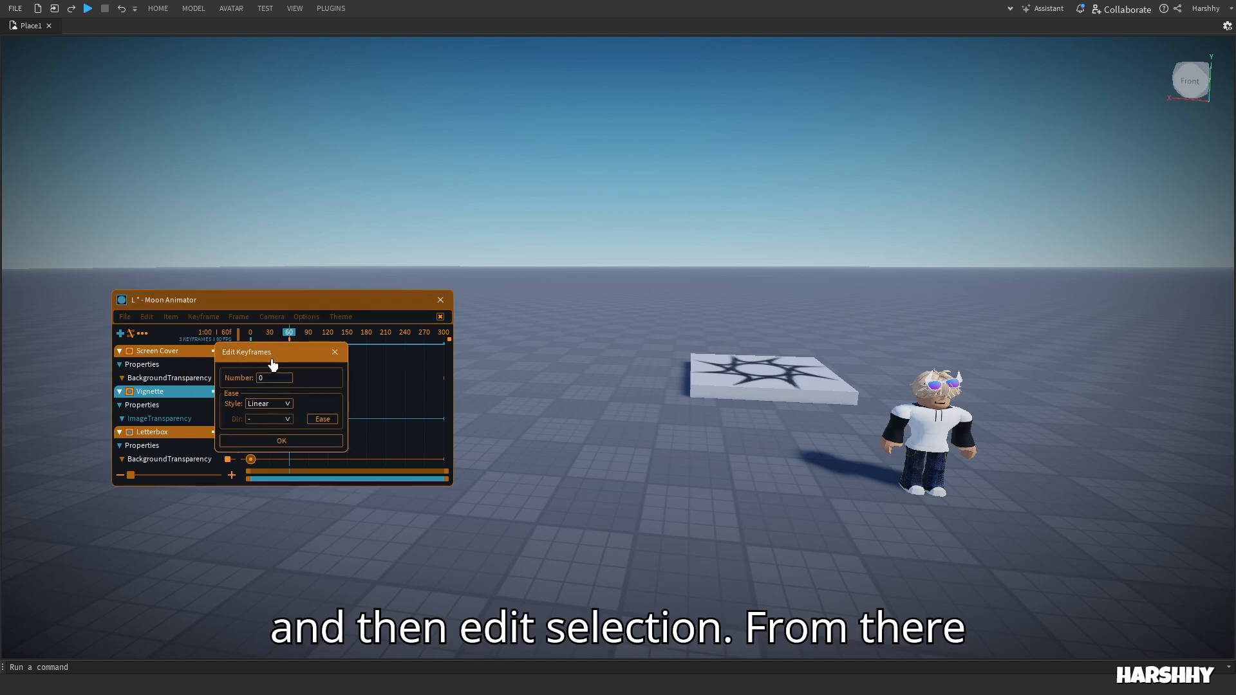
click(278, 442)
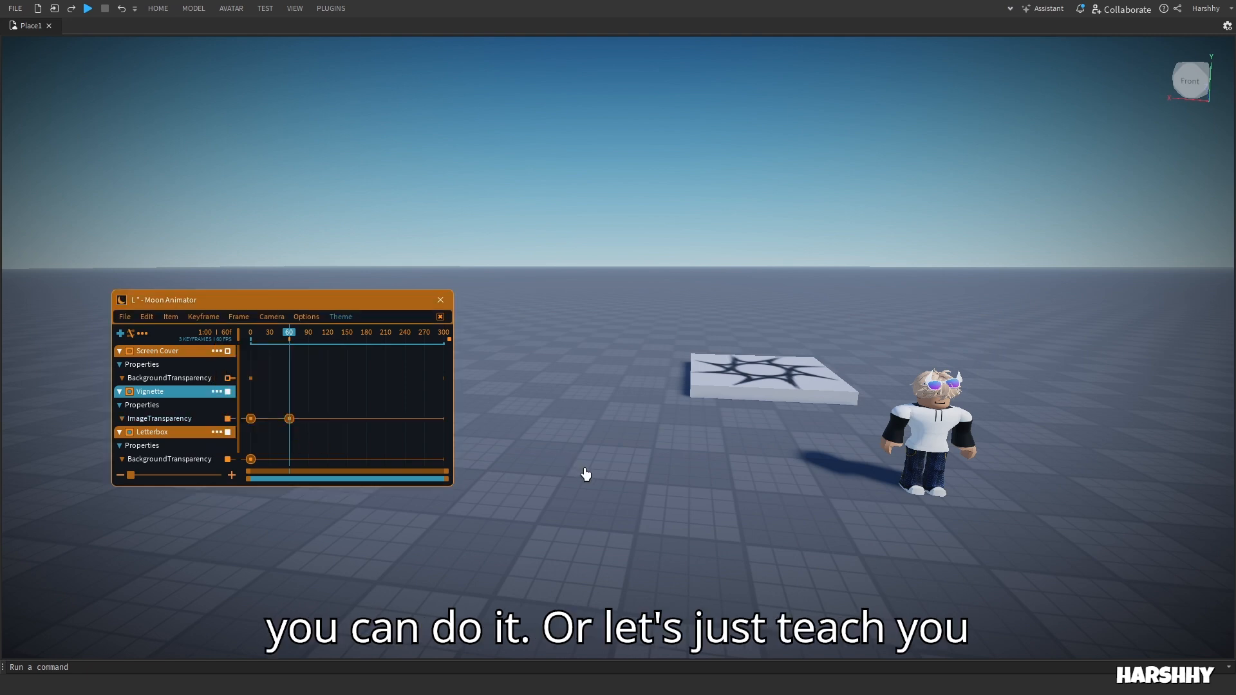
mouse_move(267, 340)
mouse_down()
mouse_move(237, 336)
mouse_move(279, 340)
mouse_move(251, 340)
mouse_up()
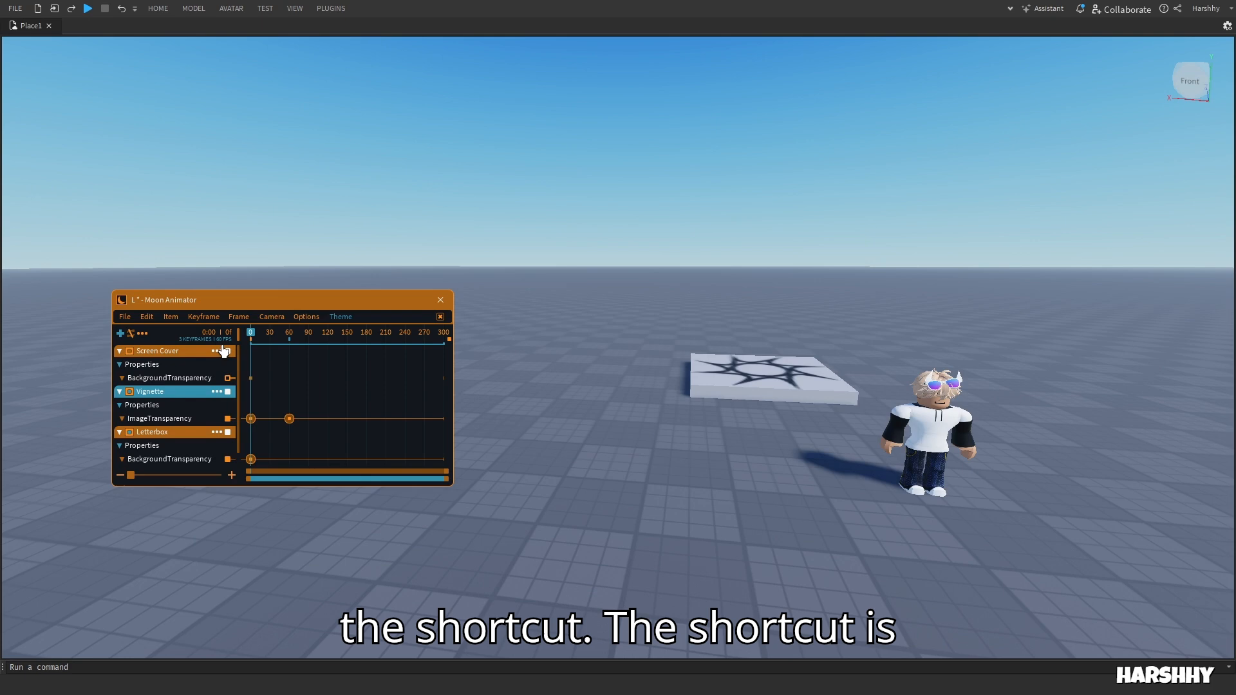
click(290, 421)
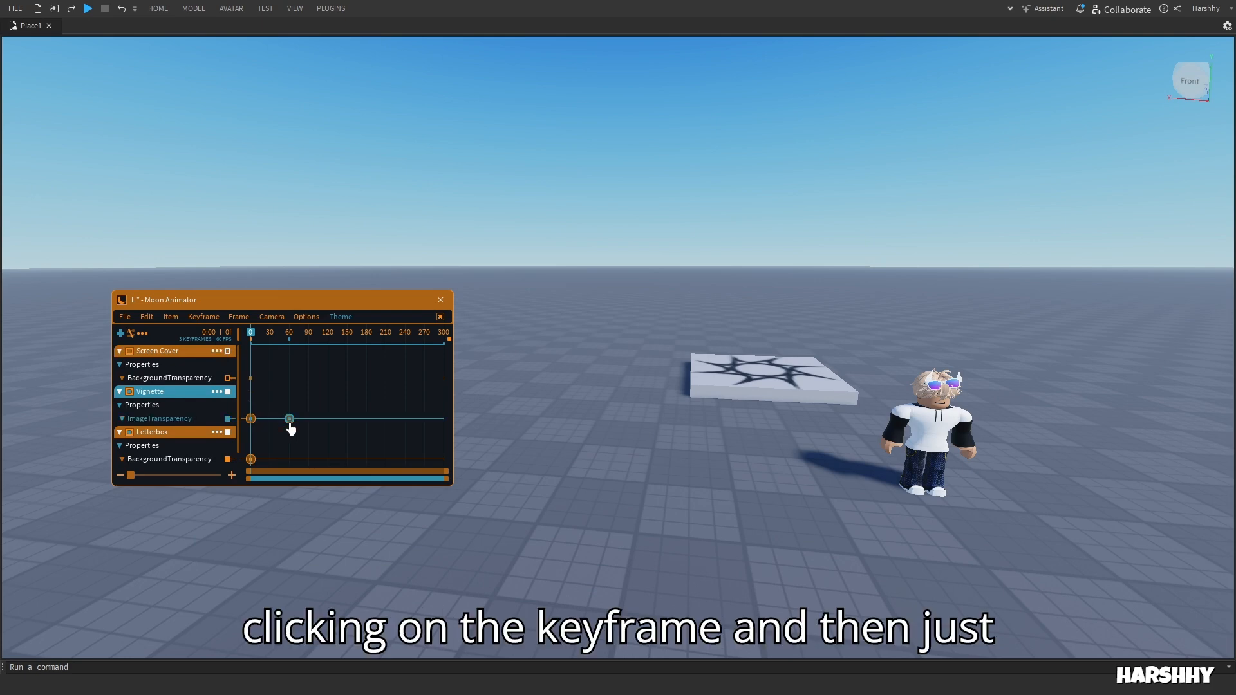
double_click(290, 422)
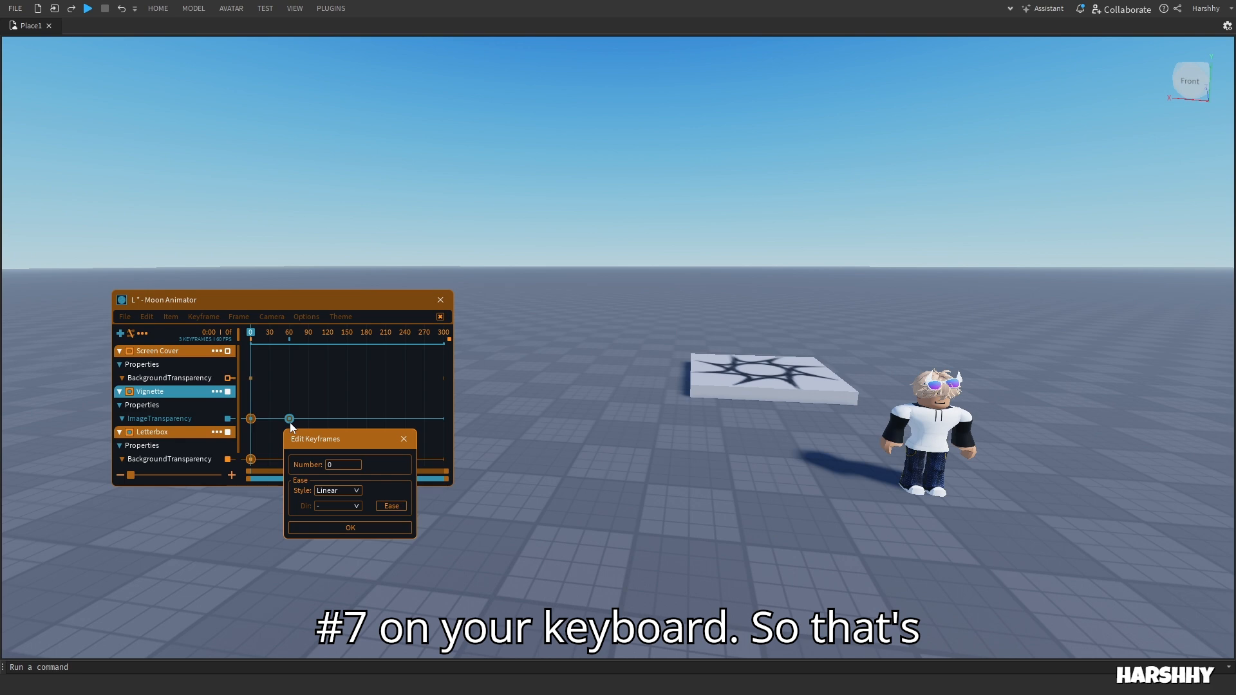
click(404, 440)
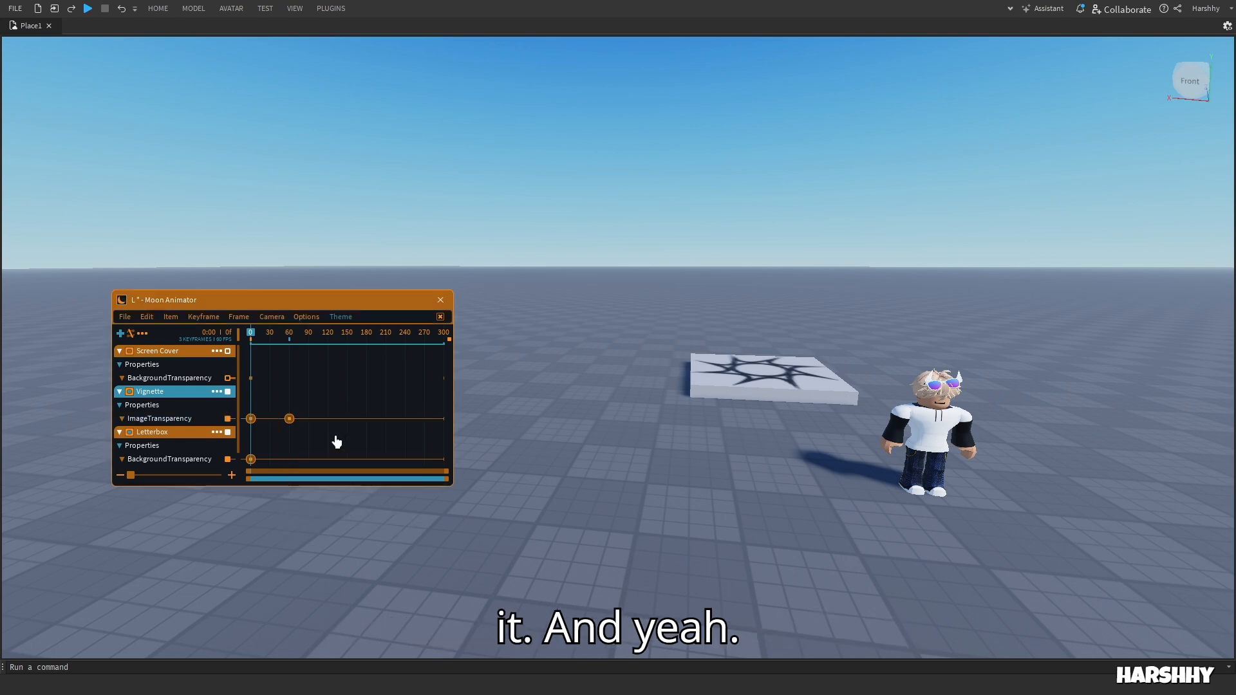
Step: Delete both ImageTransparency keyframes from the Vignette and add the Subtitles effect to the animation
drag(334, 435, 226, 409)
scroll(225, 407, down, 1)
click(200, 318)
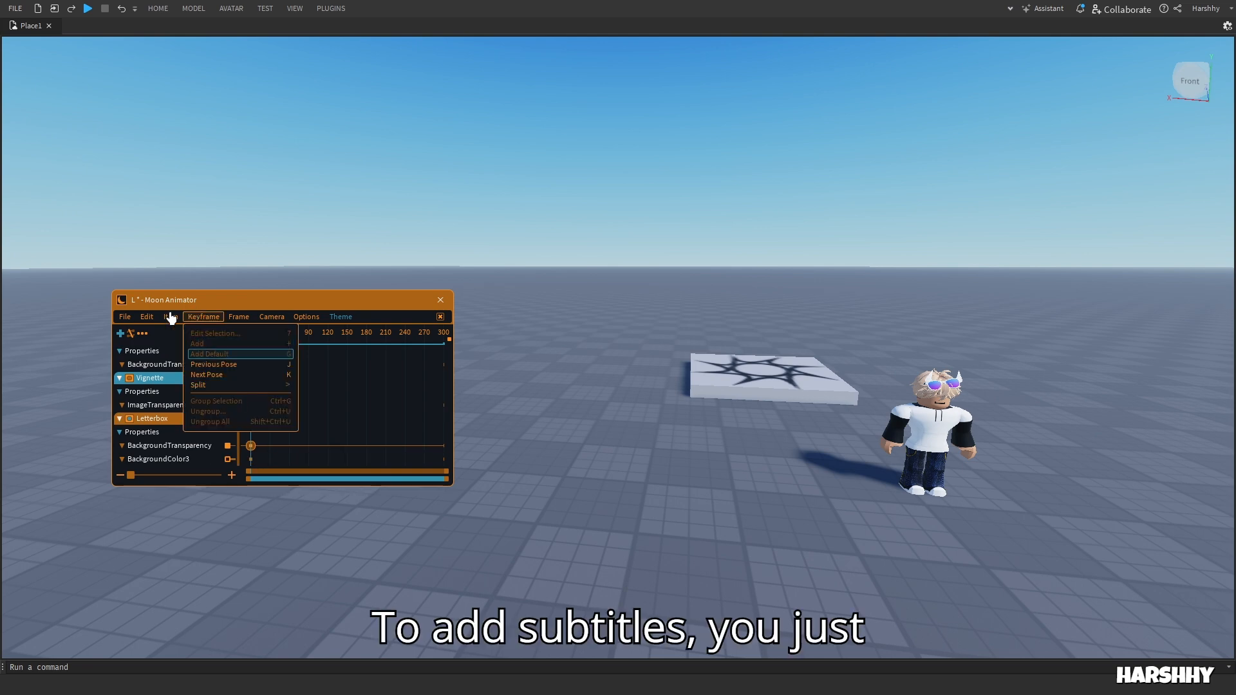
click(170, 317)
mouse_move(206, 343)
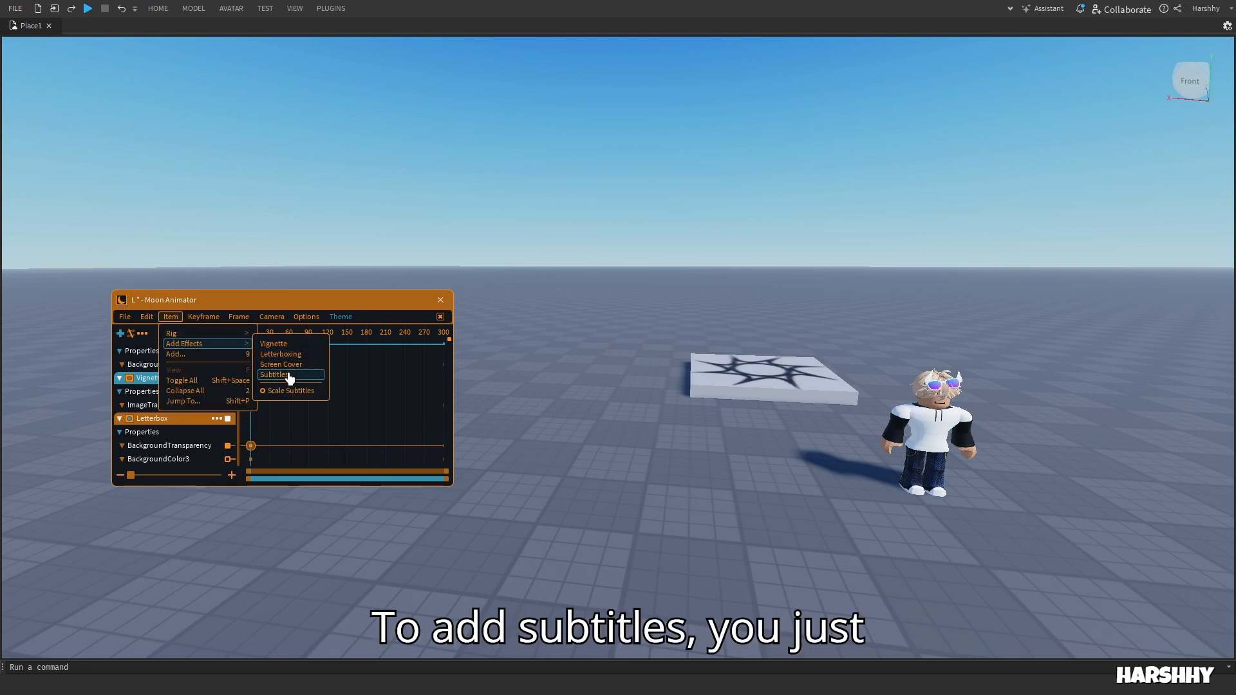
click(283, 374)
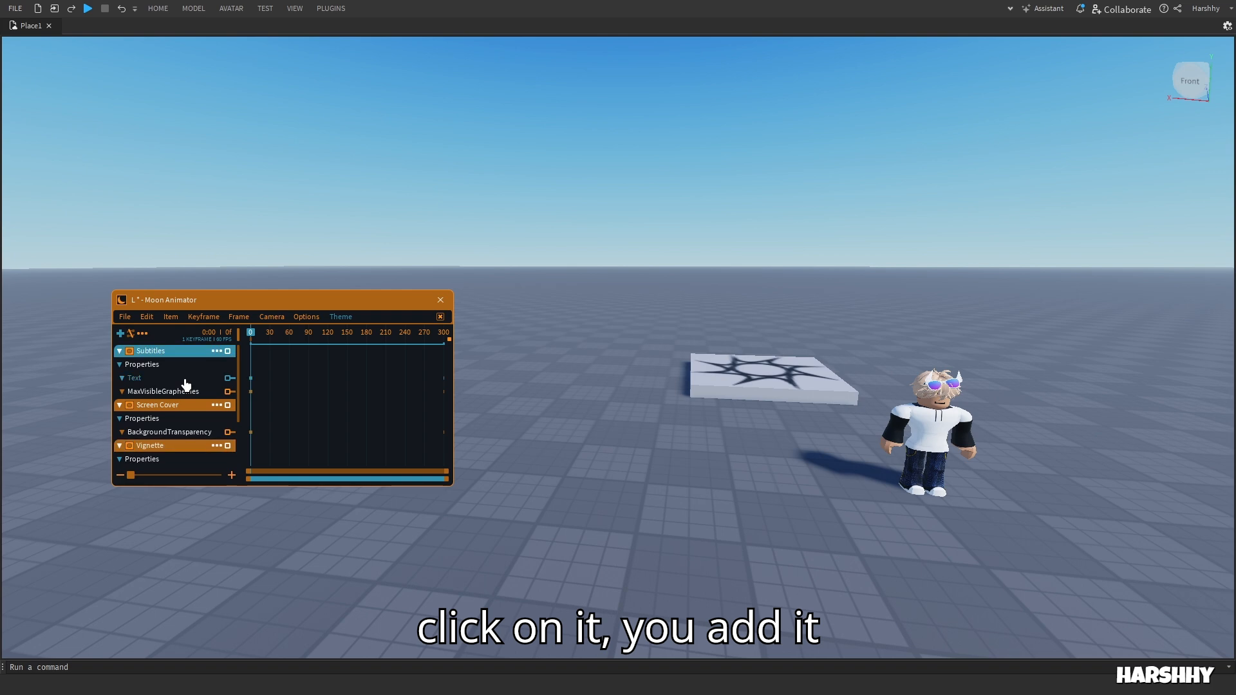
Step: Keyframe the Subtitles' Text at frame 0 with the string "Hi this is cinematic"
click(185, 380)
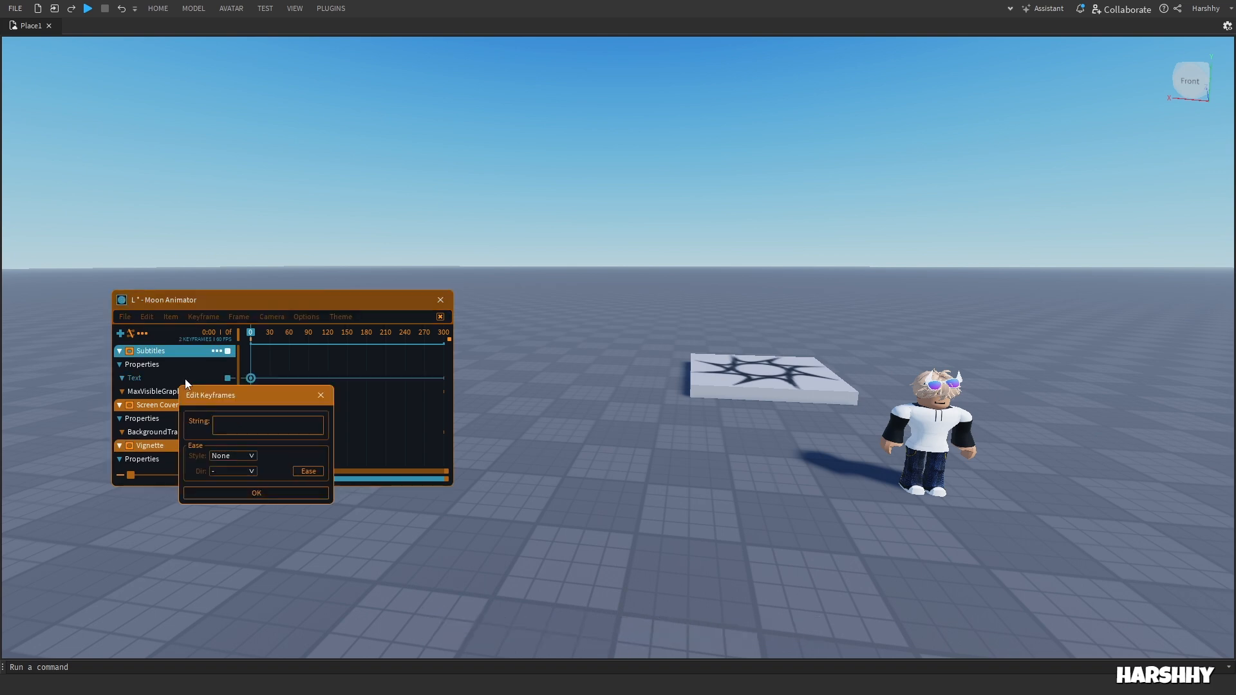
click(270, 431)
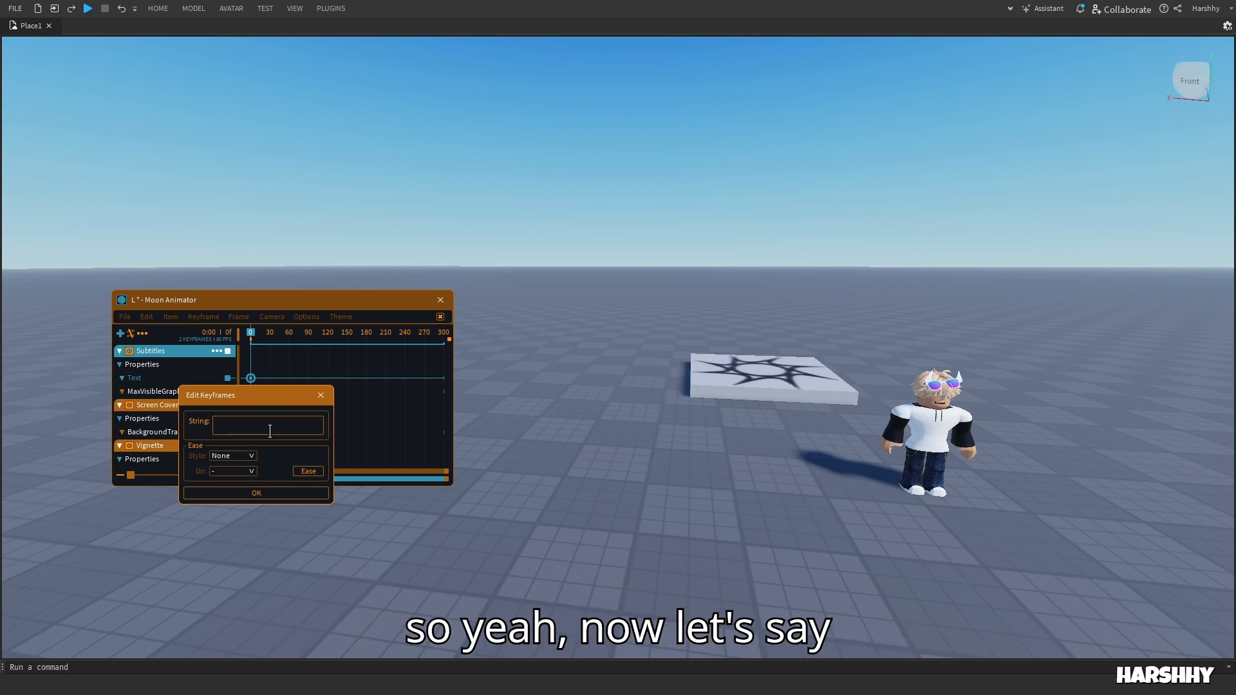
text(H)
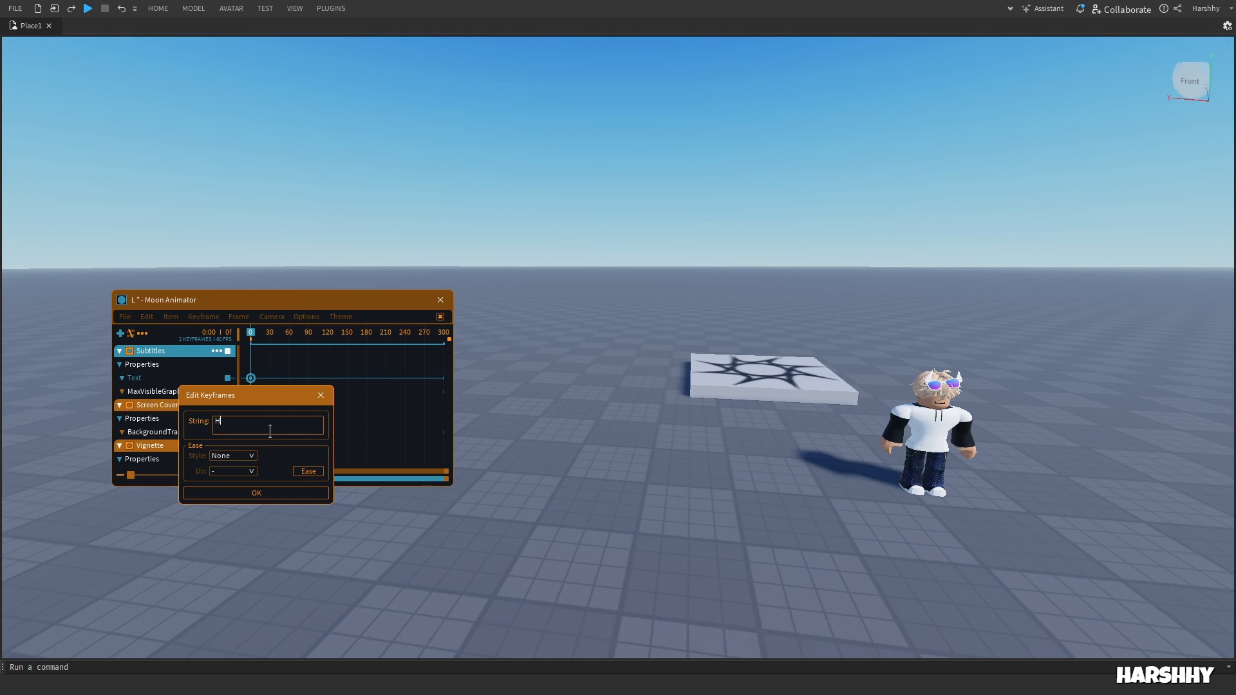
text(arsHu)
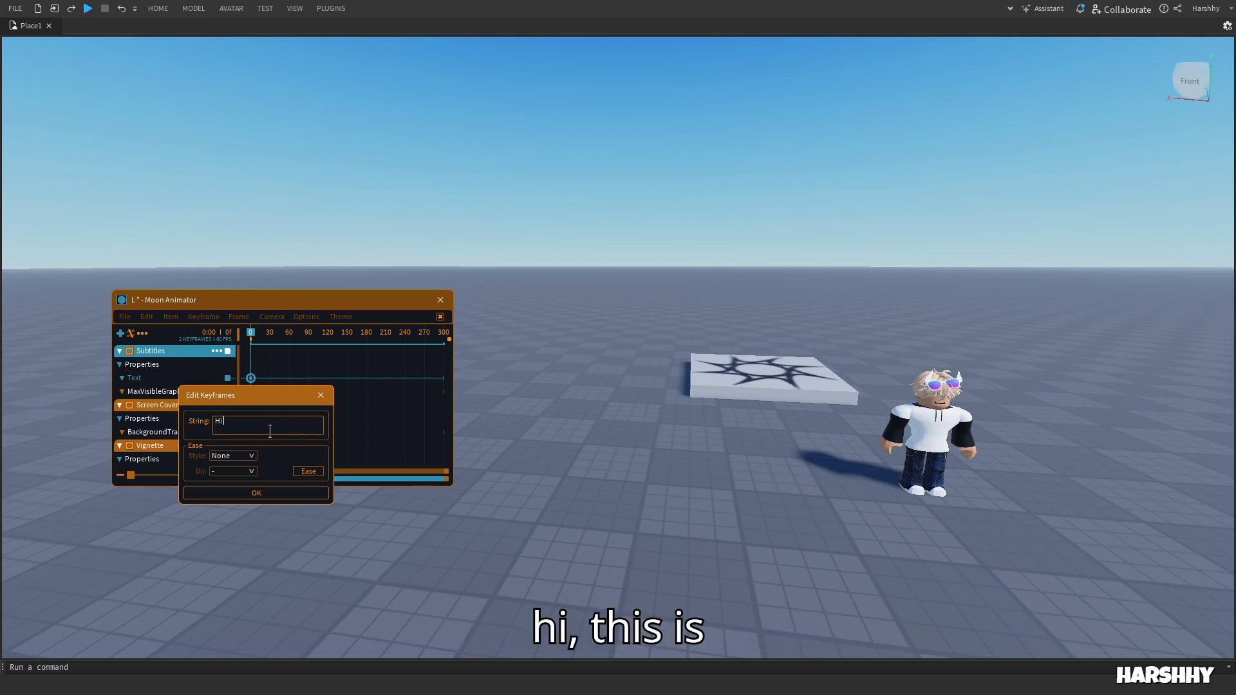
text( this is cinemat)
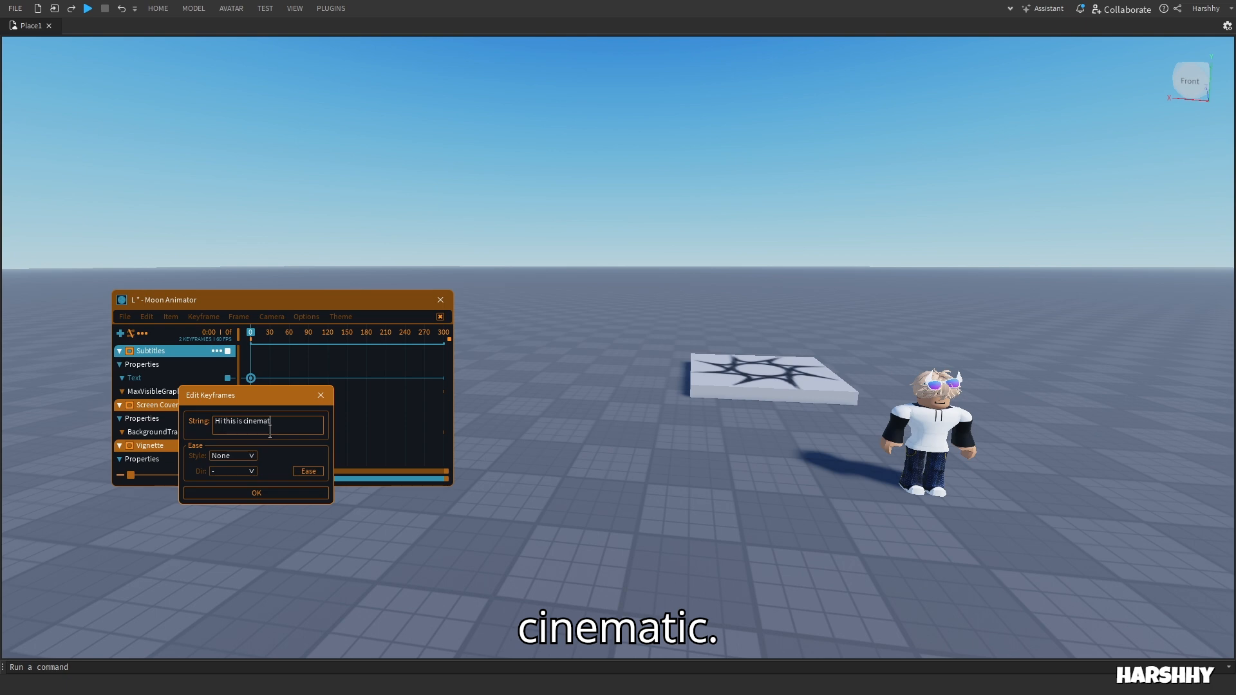
text(ic)
key(Return)
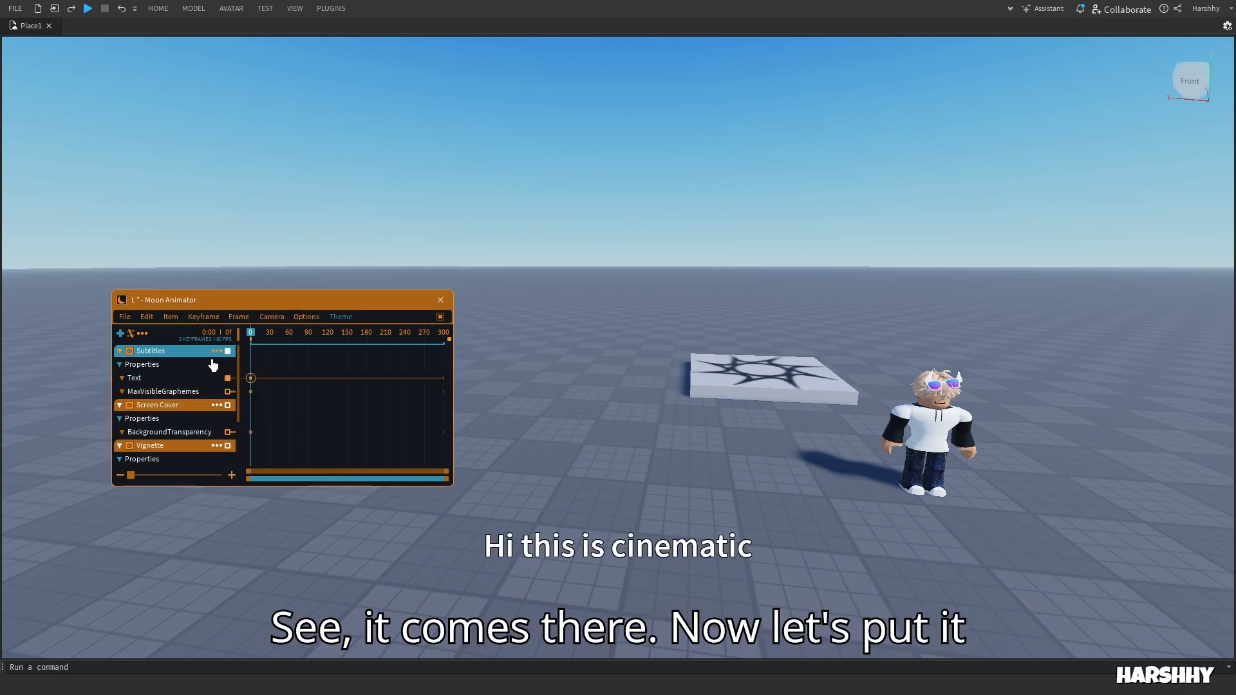
Step: Move the Subtitles' Text keyframe to frame 60 and play the animation to preview the subtitle
drag(254, 384, 298, 388)
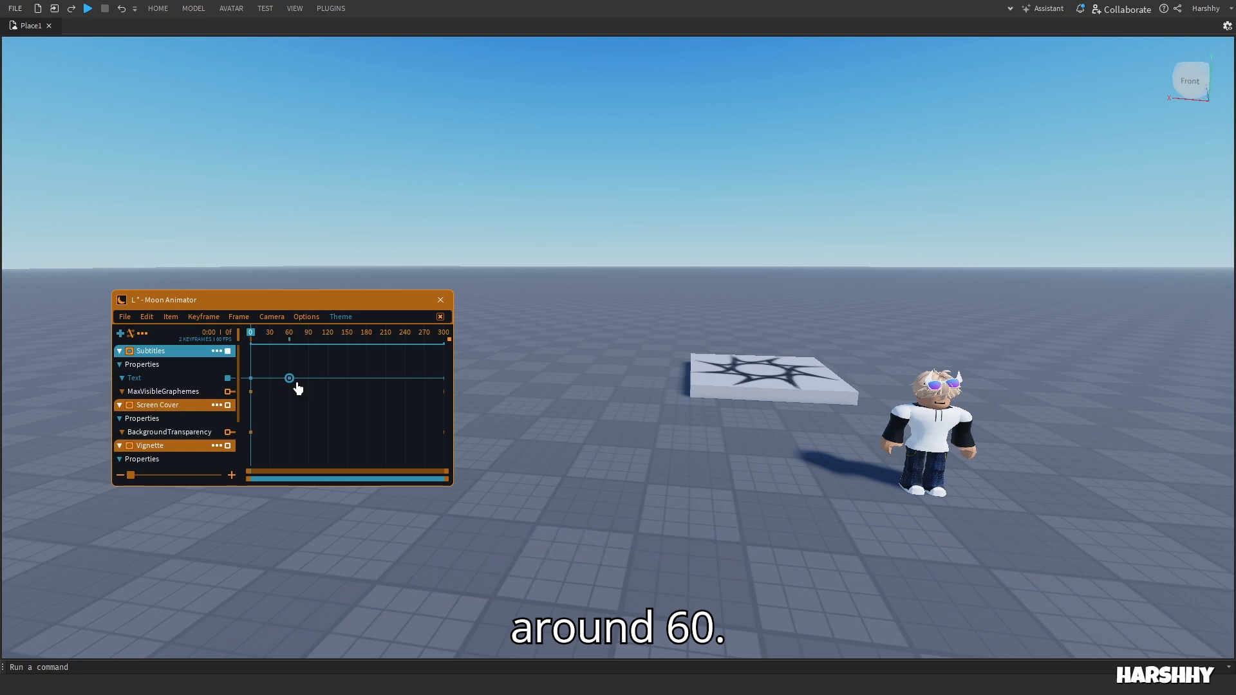
key(space)
key(space)
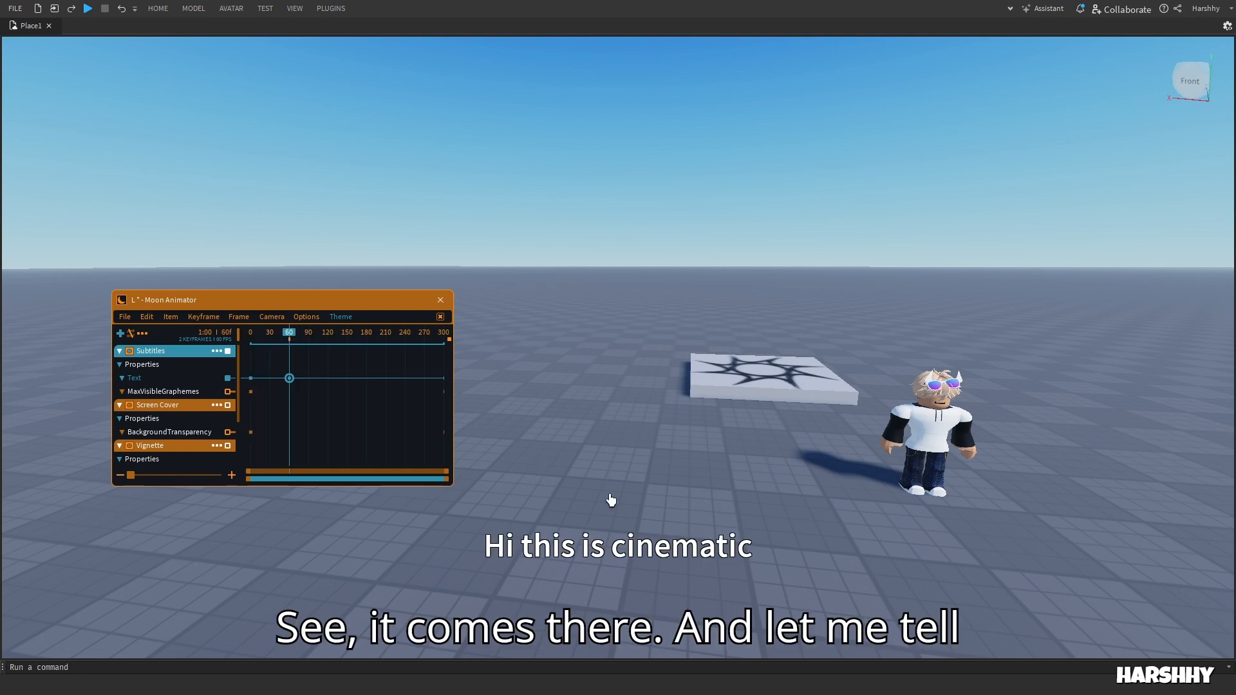
Step: Delete the Subtitles' Text keyframe at frame 60
click(382, 398)
click(289, 378)
key(Delete)
Step: Keyframe the Subtitles' Text with the string "hi" at frame 149 and play the animation from frame 0
drag(430, 342, 347, 450)
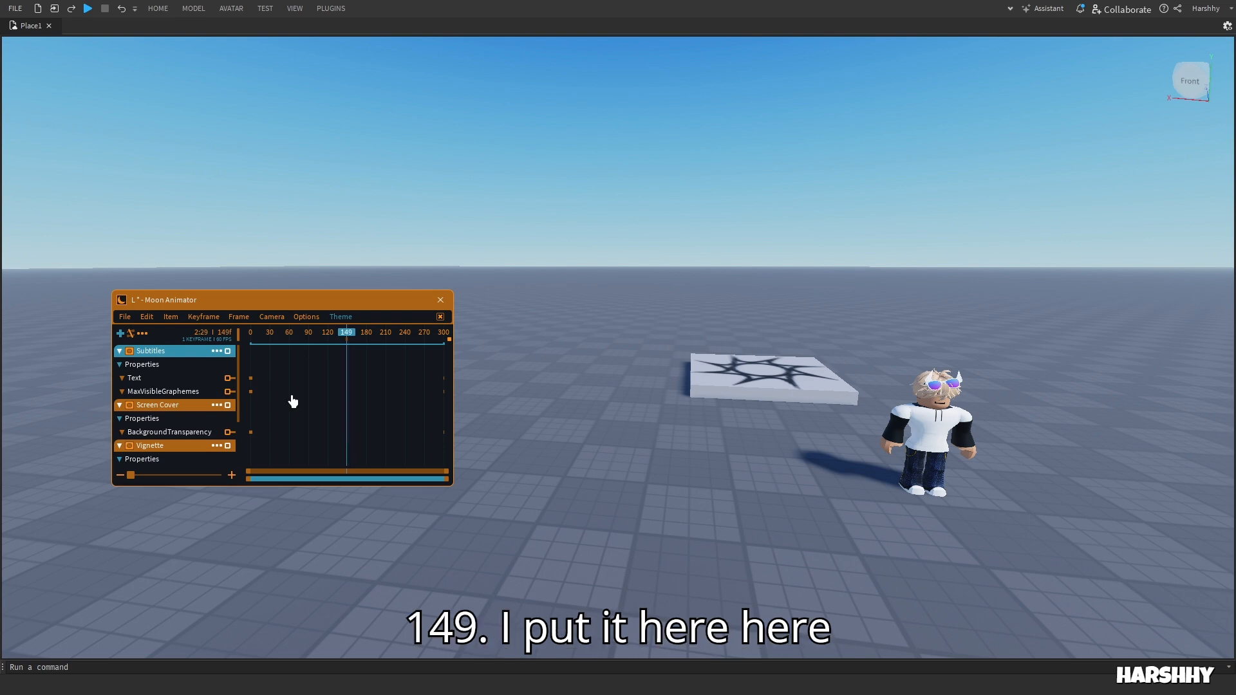
click(186, 384)
drag(273, 346, 251, 347)
double_click(346, 379)
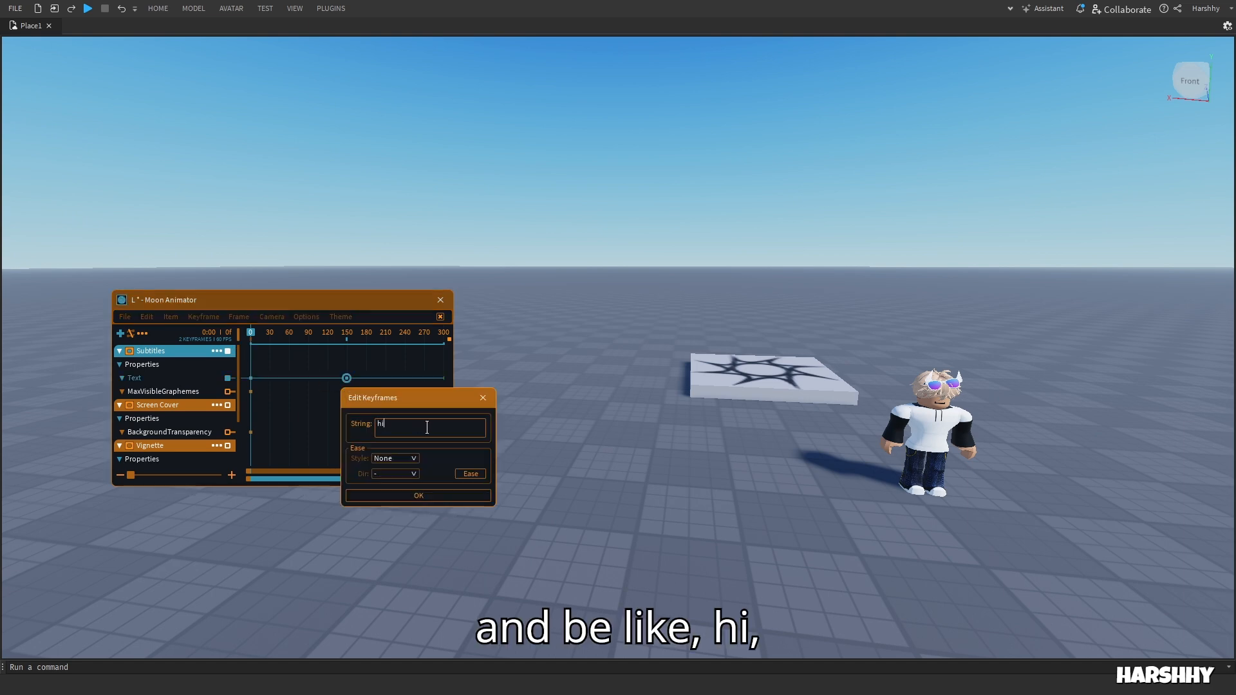
key(Return)
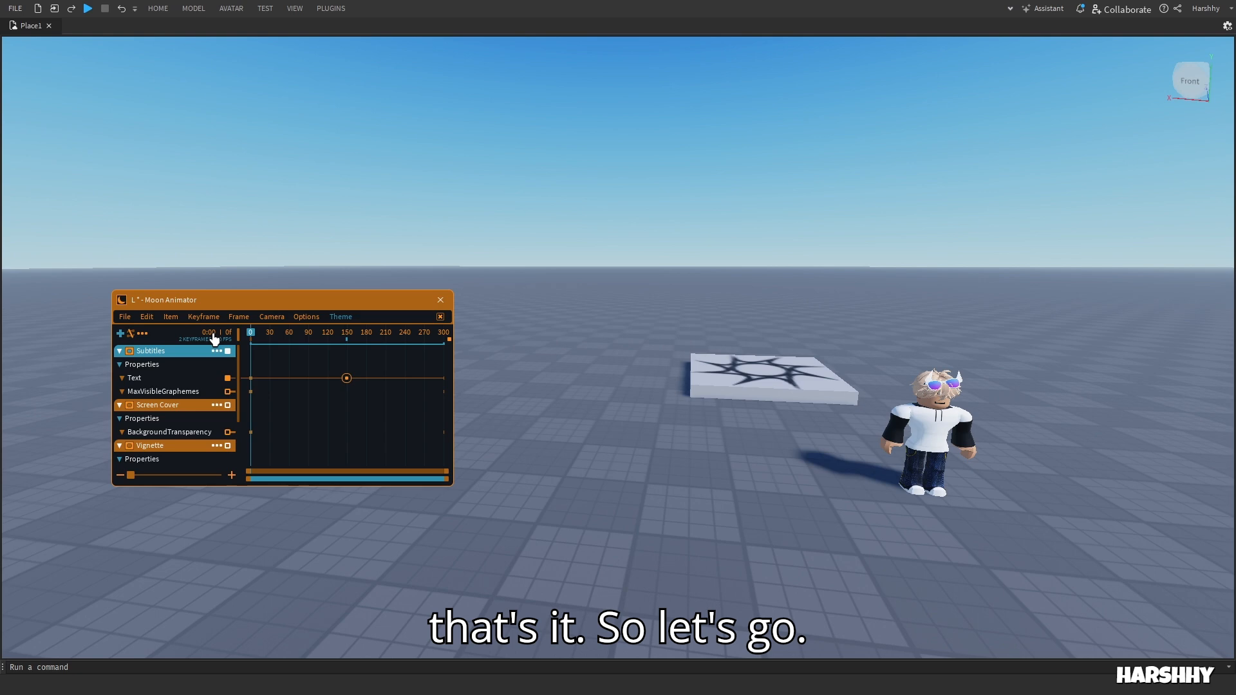
key(space)
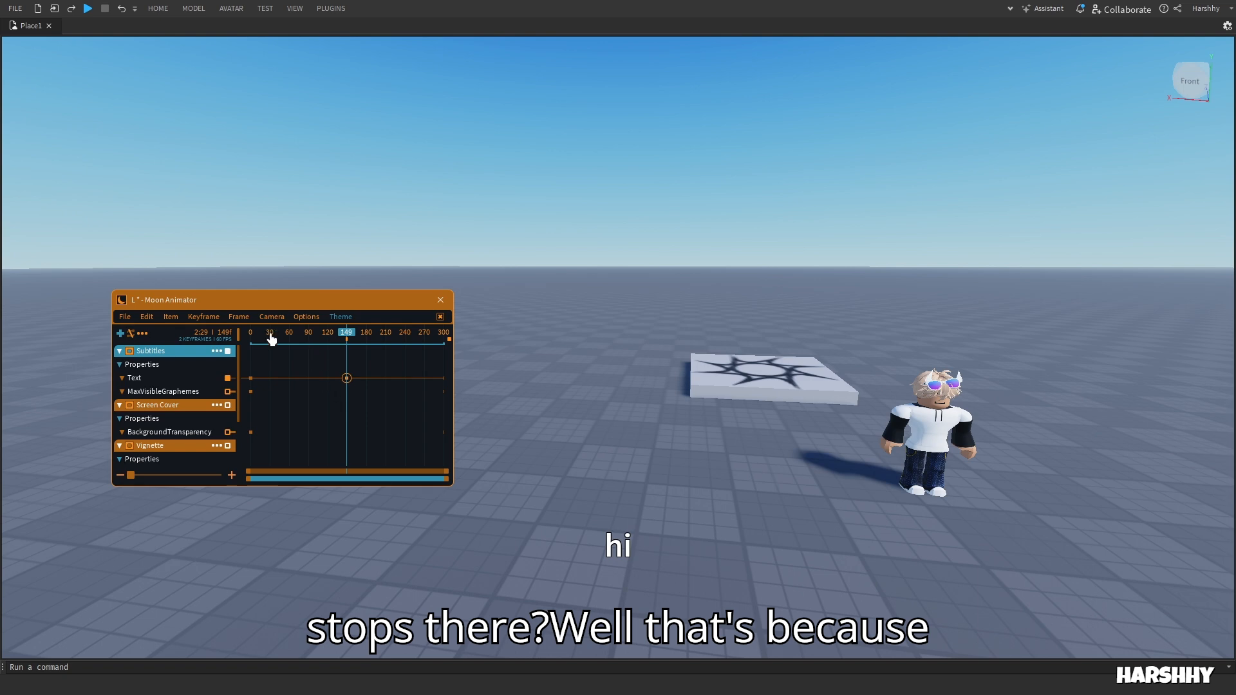
Step: Delete the Subtitles' Text keyframe at frame 149 and save the animation file with the playhead at frame 0
drag(271, 332, 193, 342)
click(346, 379)
key(Delete)
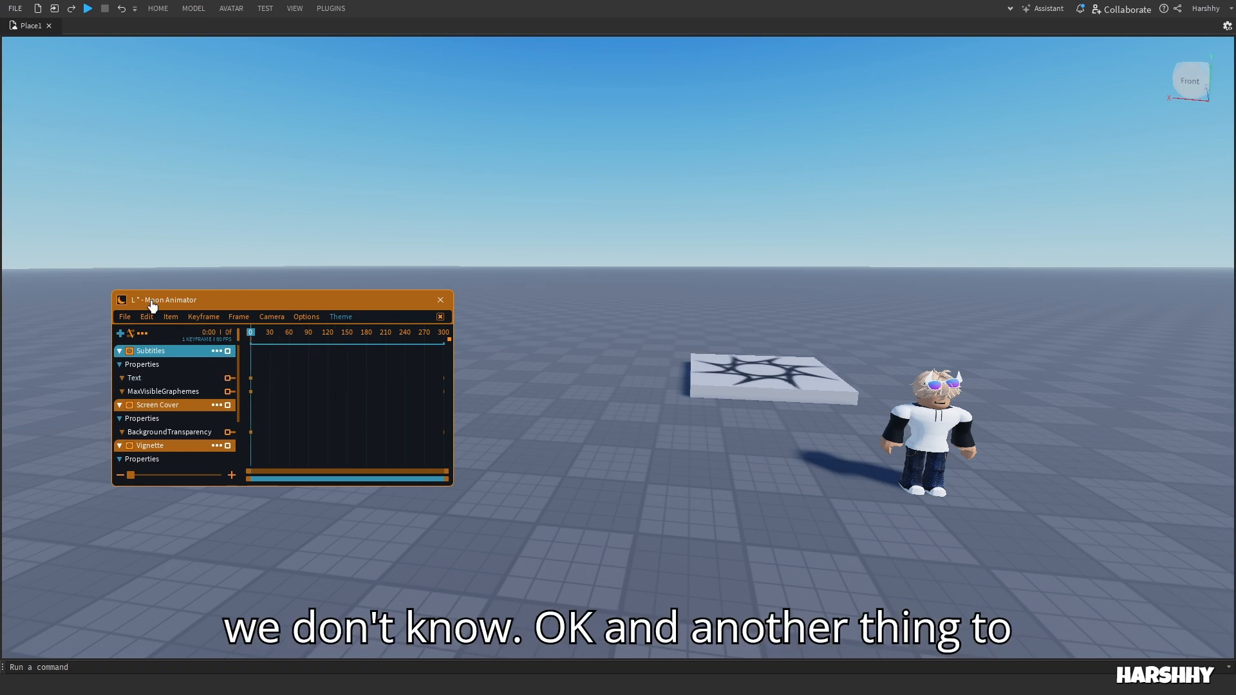
key(ctrl+s)
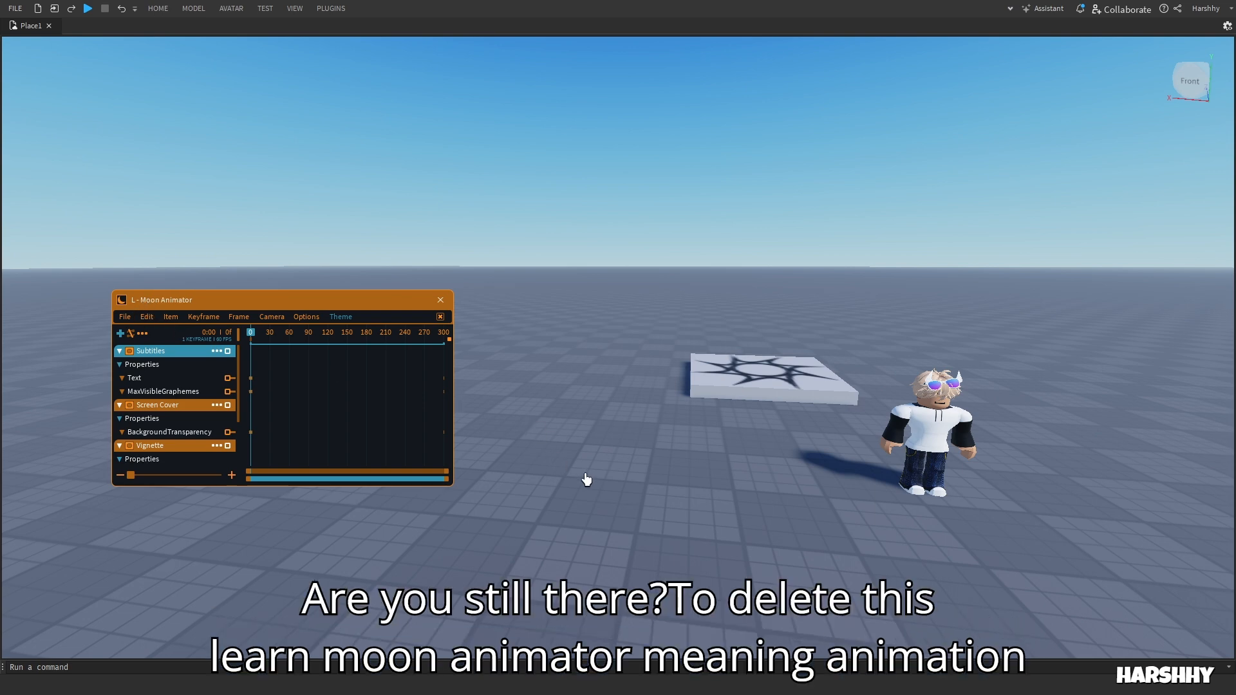
key(d)
key(a)
key(a)
key(w)
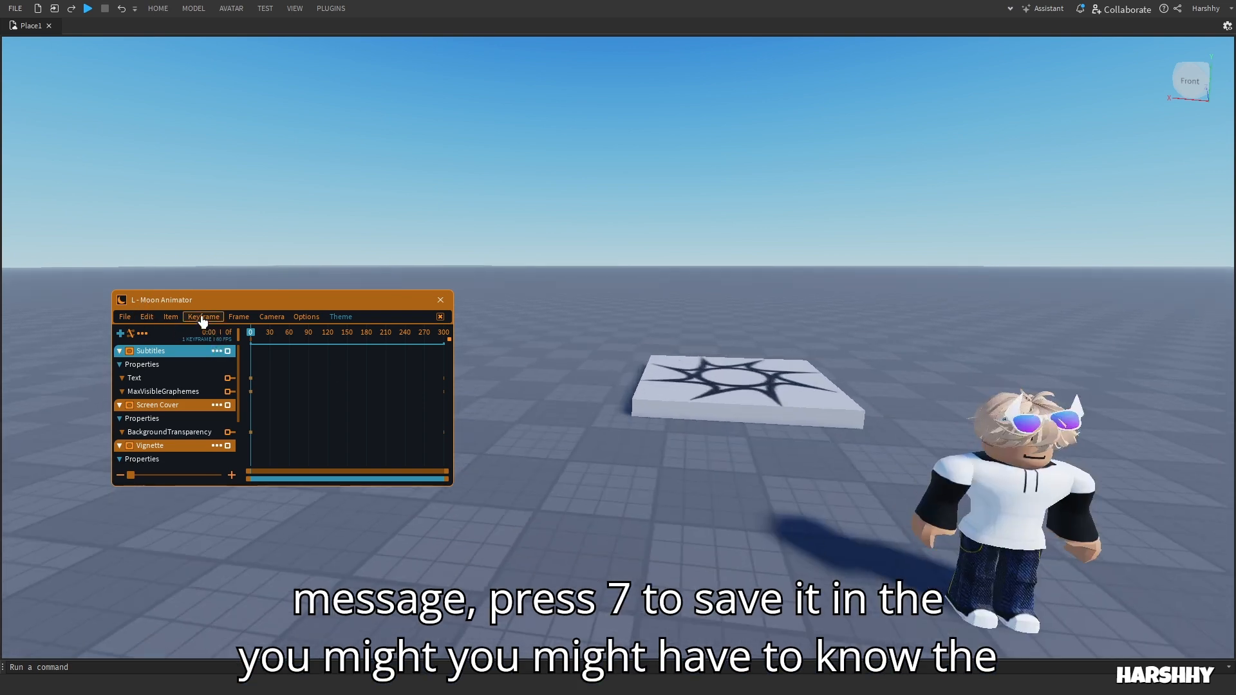
key(s)
key(d)
key(w)
key(a)
key(d)
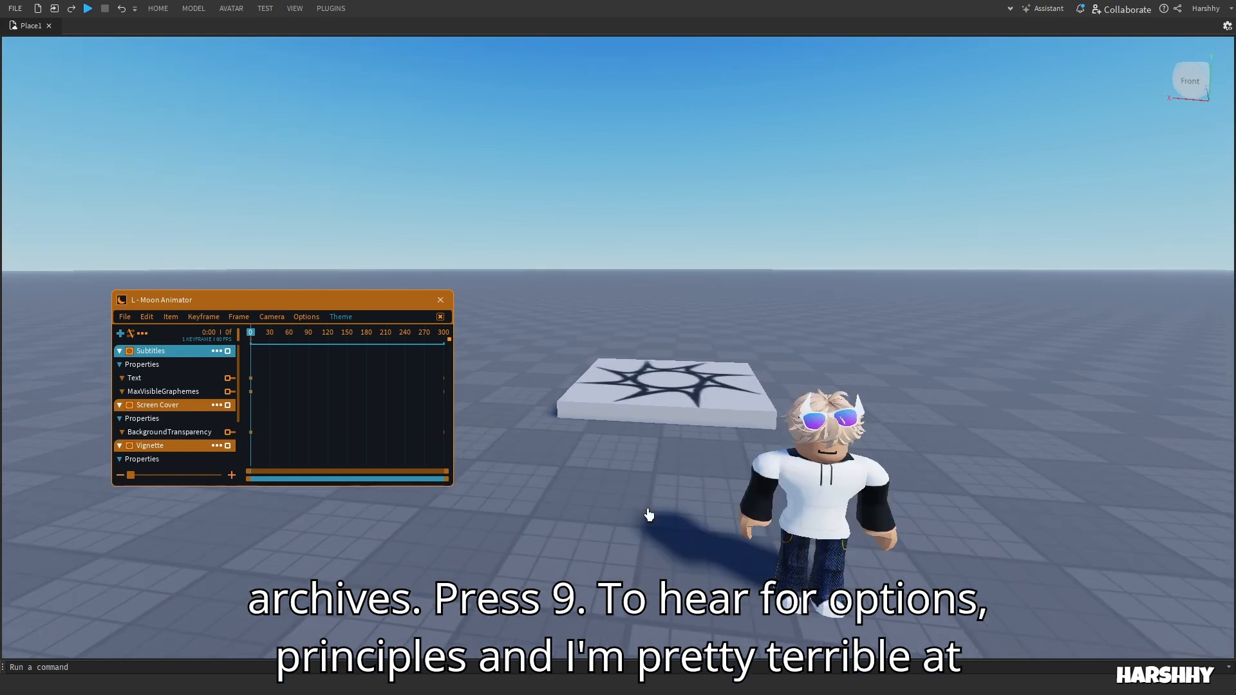
key(w)
right_drag(648, 515, 646, 507)
key(d)
key(w)
key(s)
key(d)
key(a)
key(e)
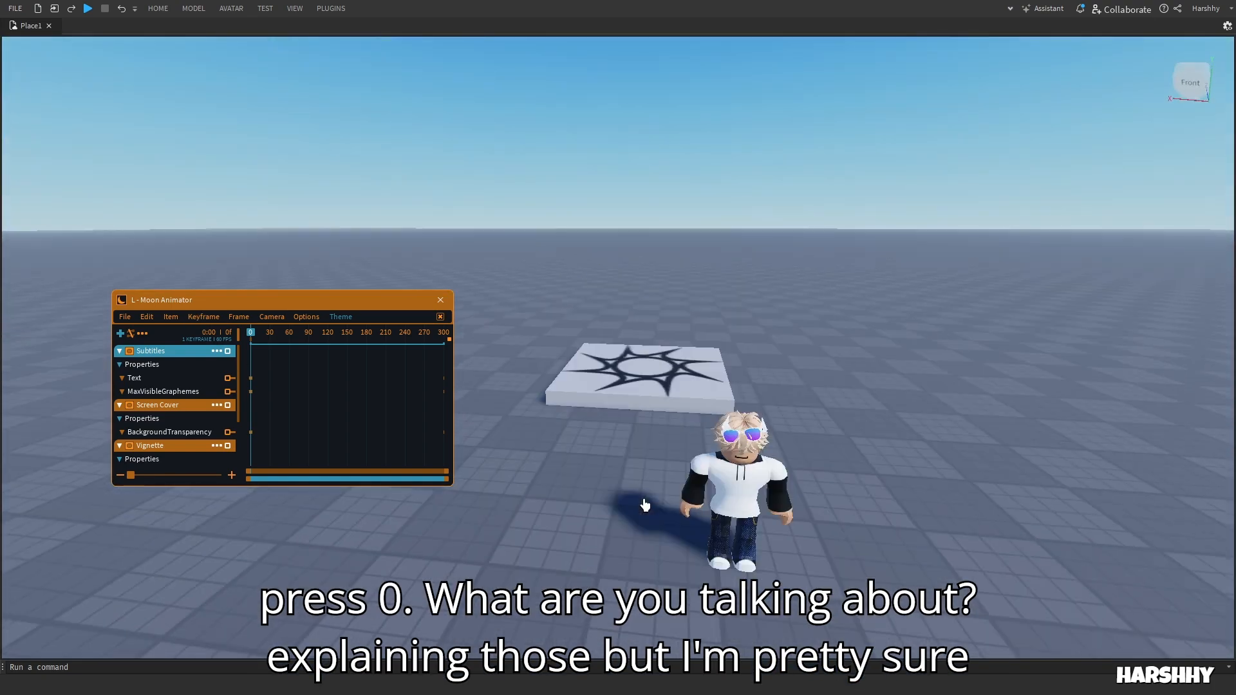
key(w)
key(d)
key(s)
key(a)
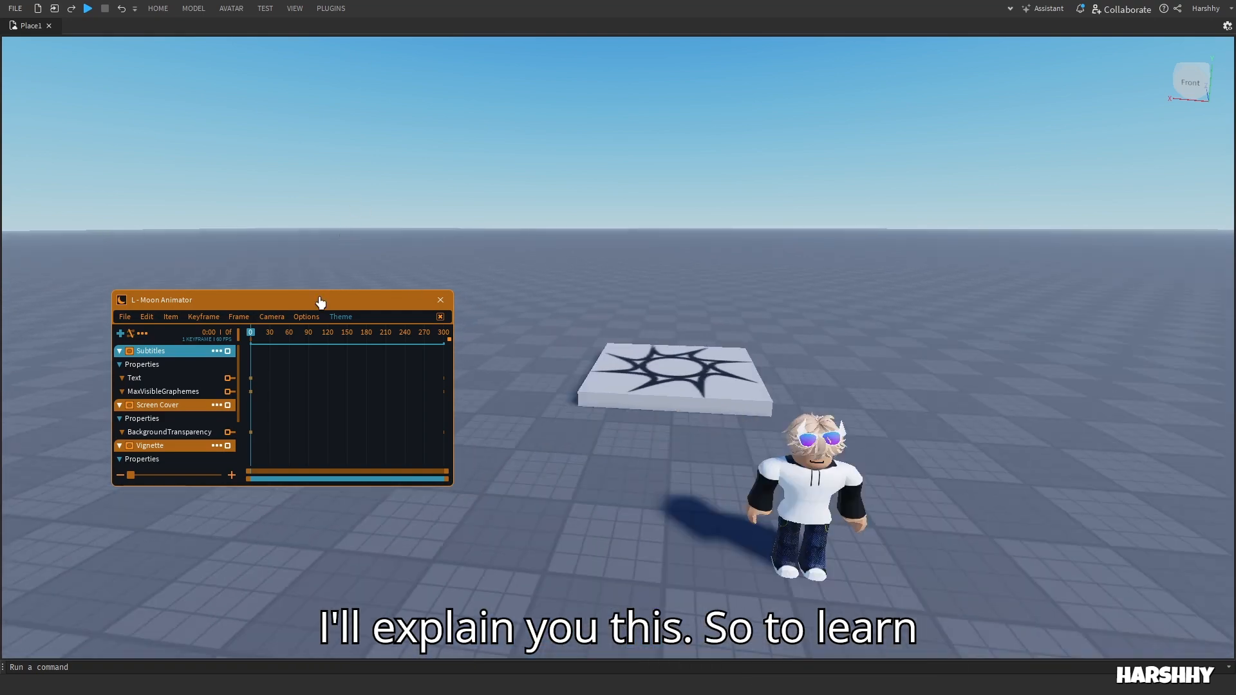
key(w)
key(d)
key(s)
right_drag(752, 488, 755, 487)
key(w)
key(s)
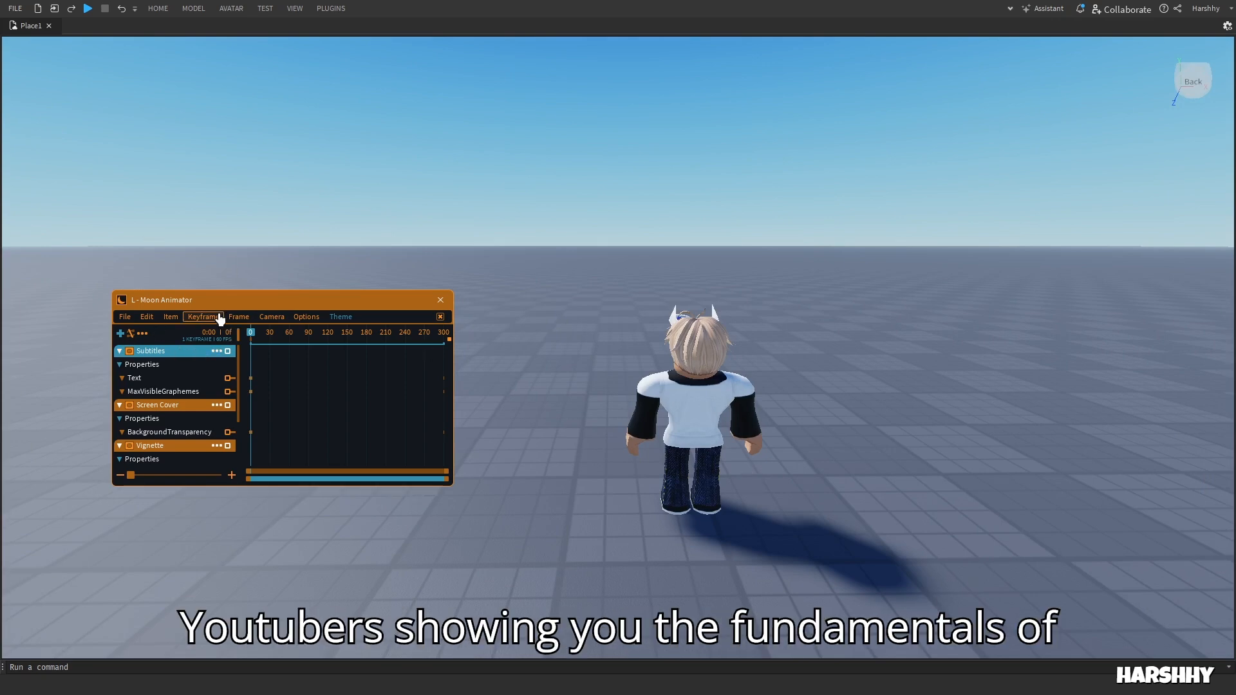
key(a)
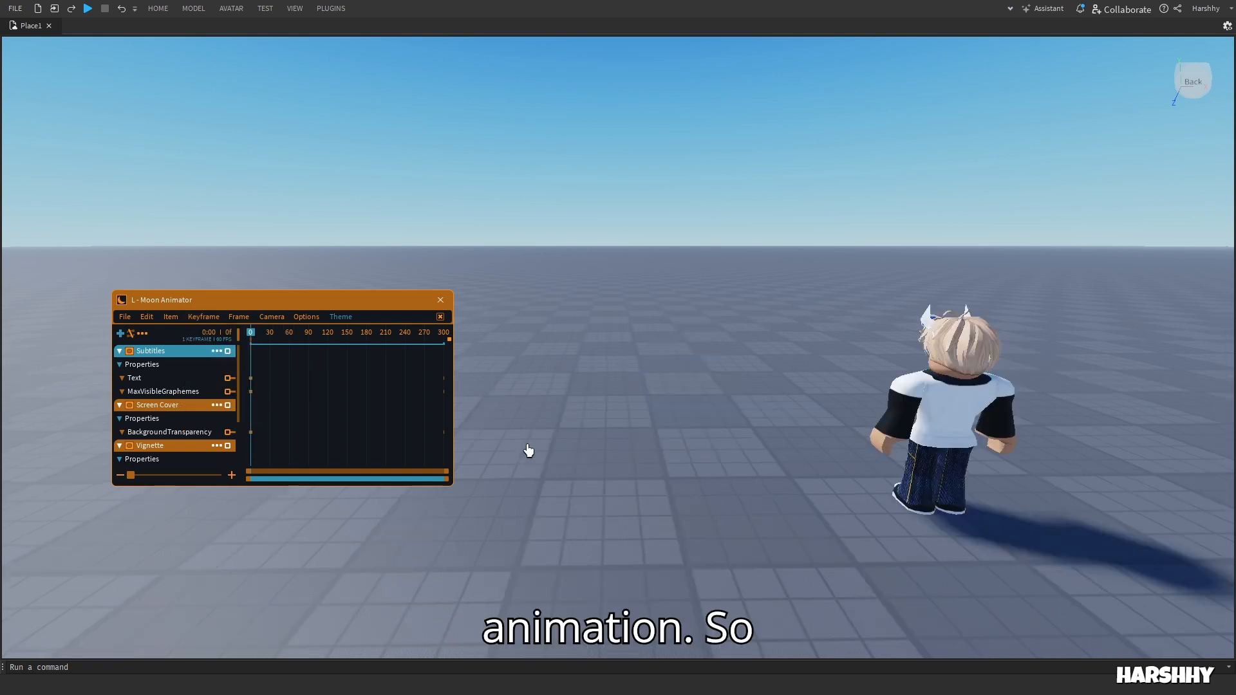
right_drag(527, 450, 517, 455)
key(s)
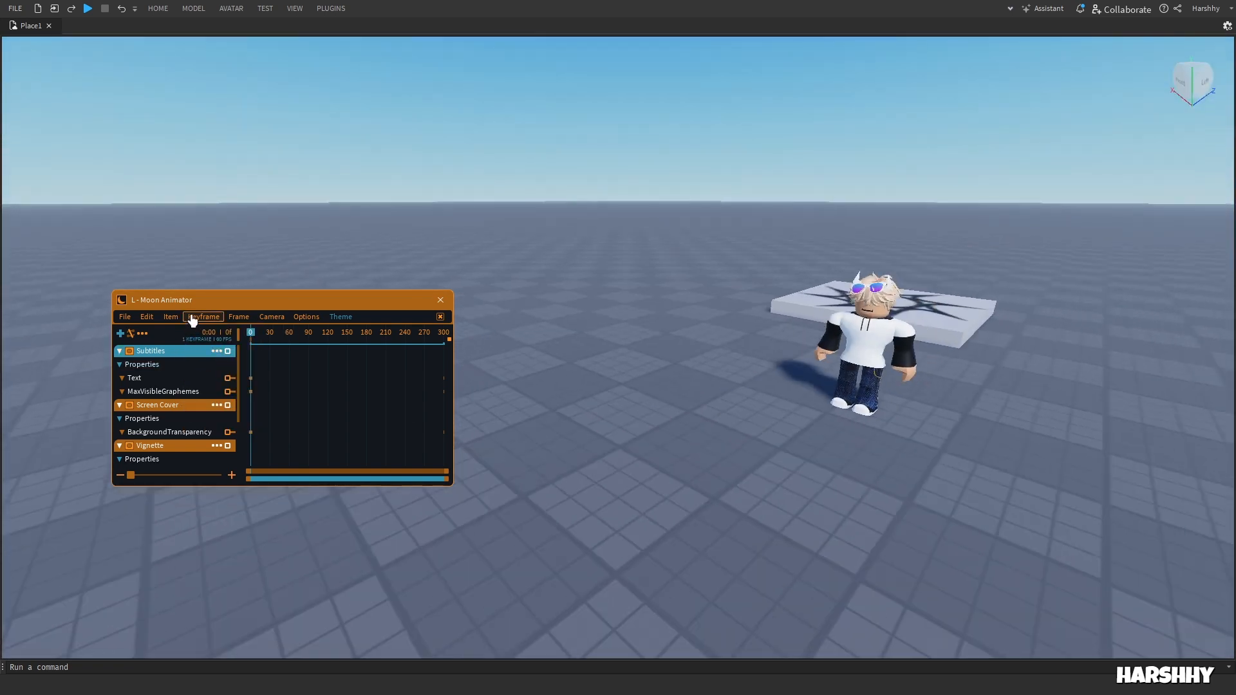
click(210, 320)
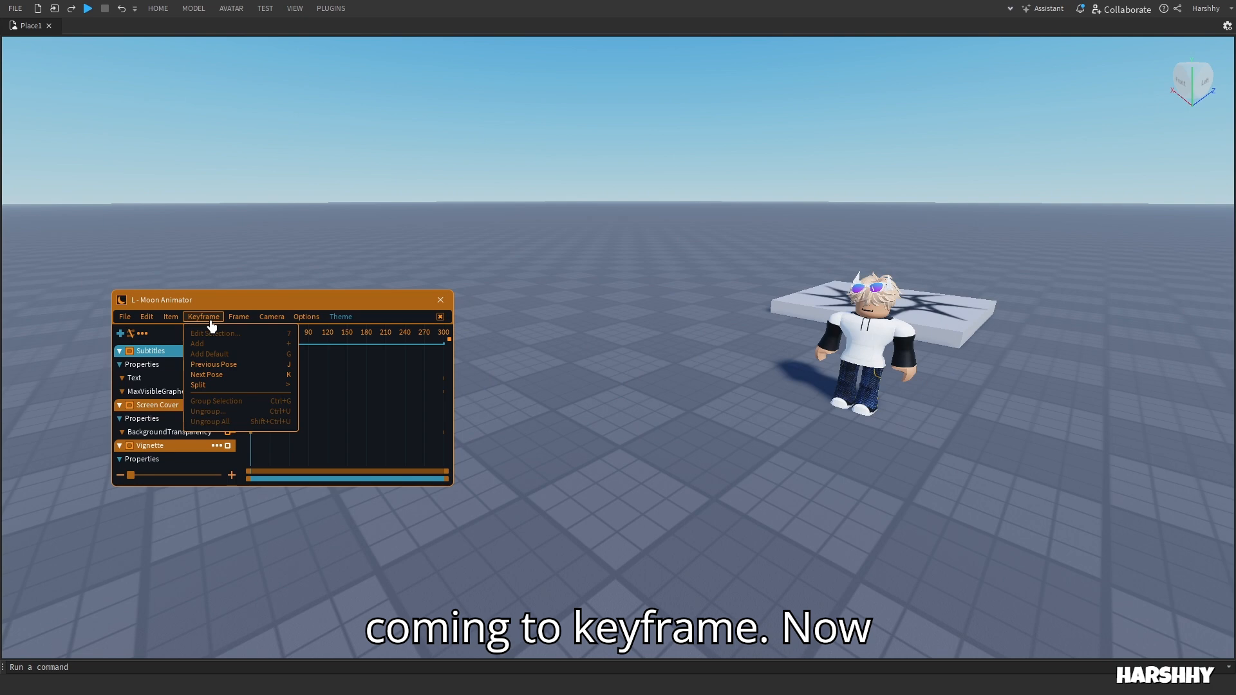
click(519, 435)
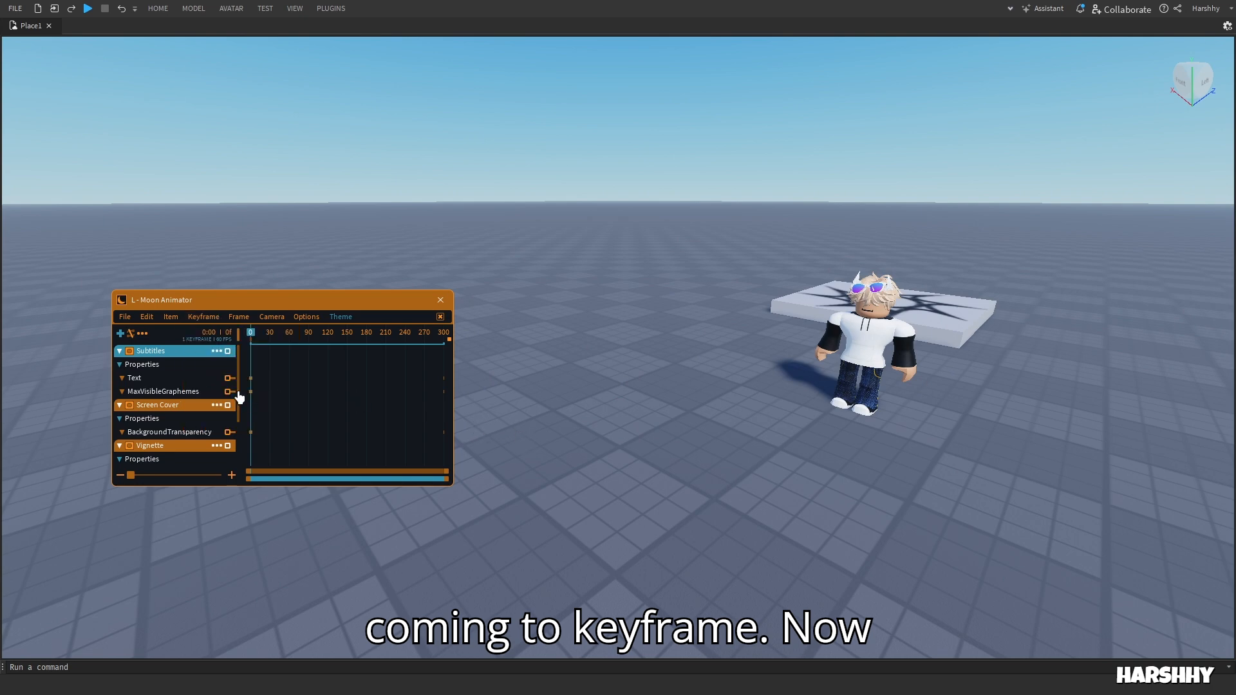
Step: Keyframe the Letterbox's BackgroundTransparency at frame 58 with value 0 and return the playhead to frame 0
scroll(190, 435, down, 3)
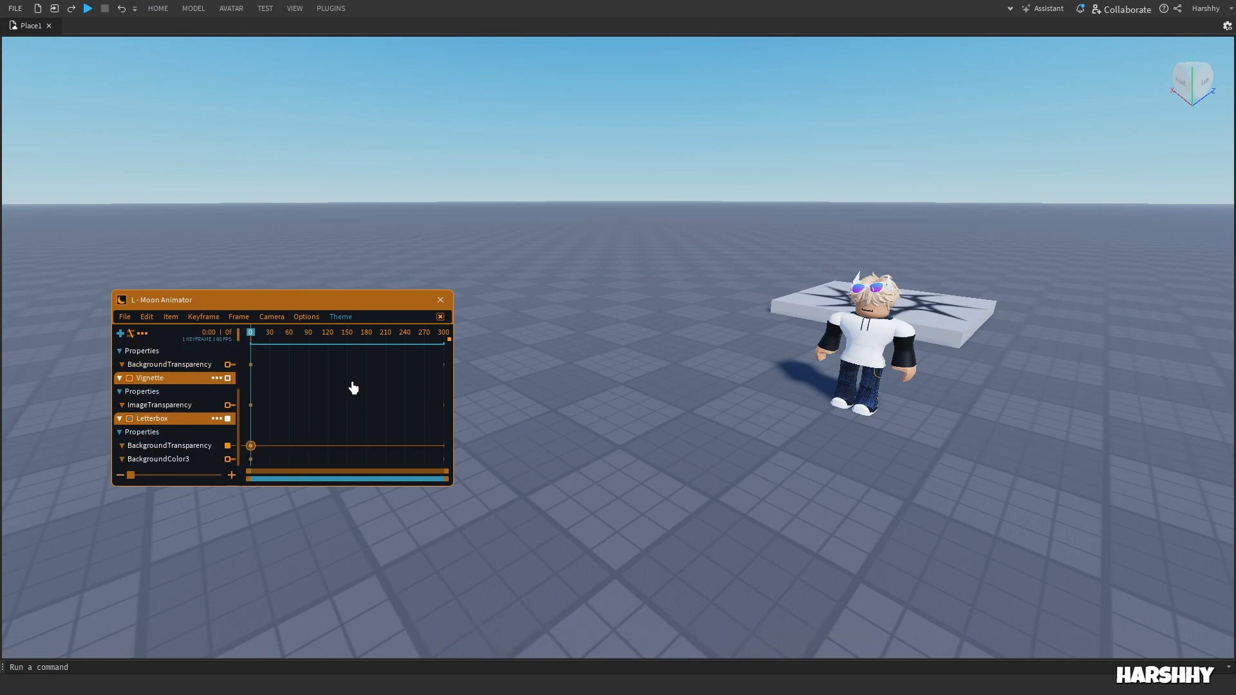
click(287, 341)
click(213, 451)
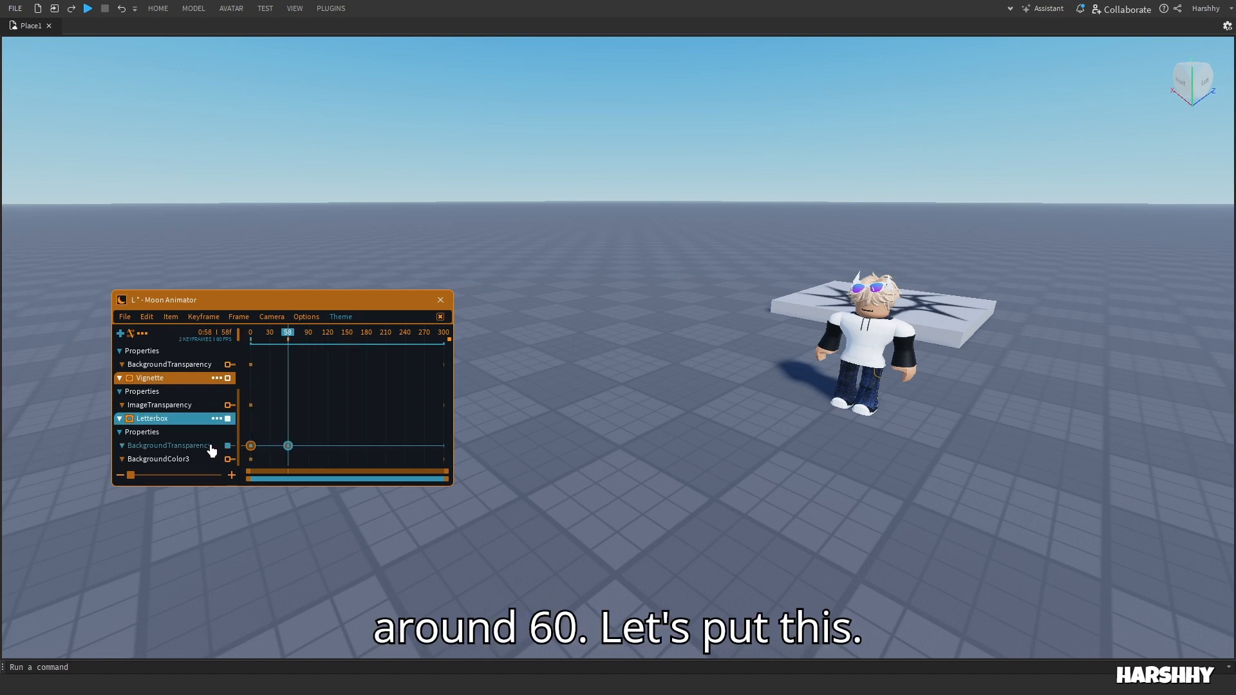
key(7)
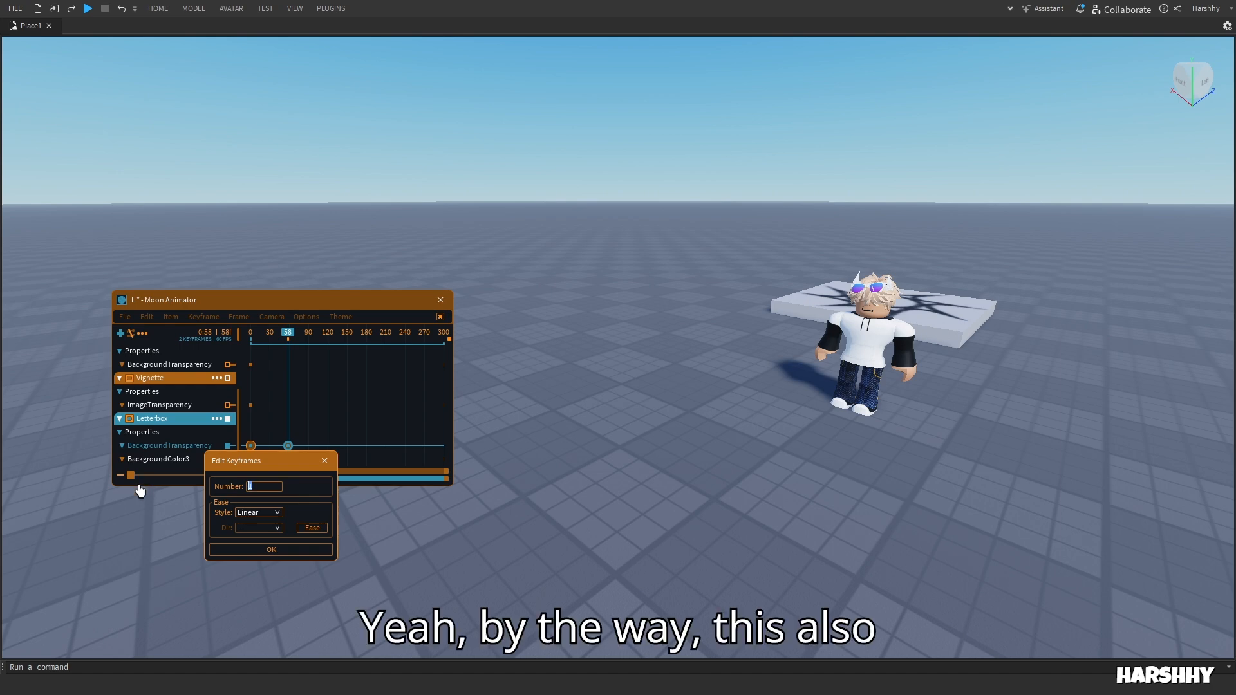
text(0)
key(Return)
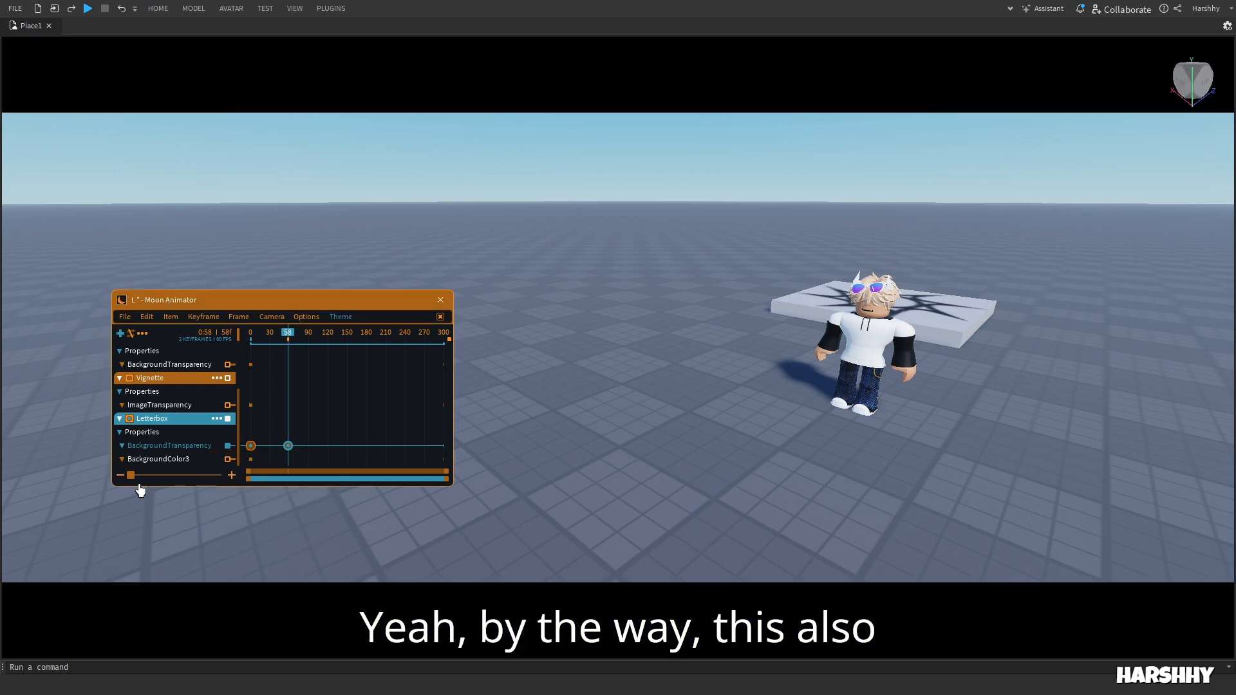
drag(271, 338, 245, 343)
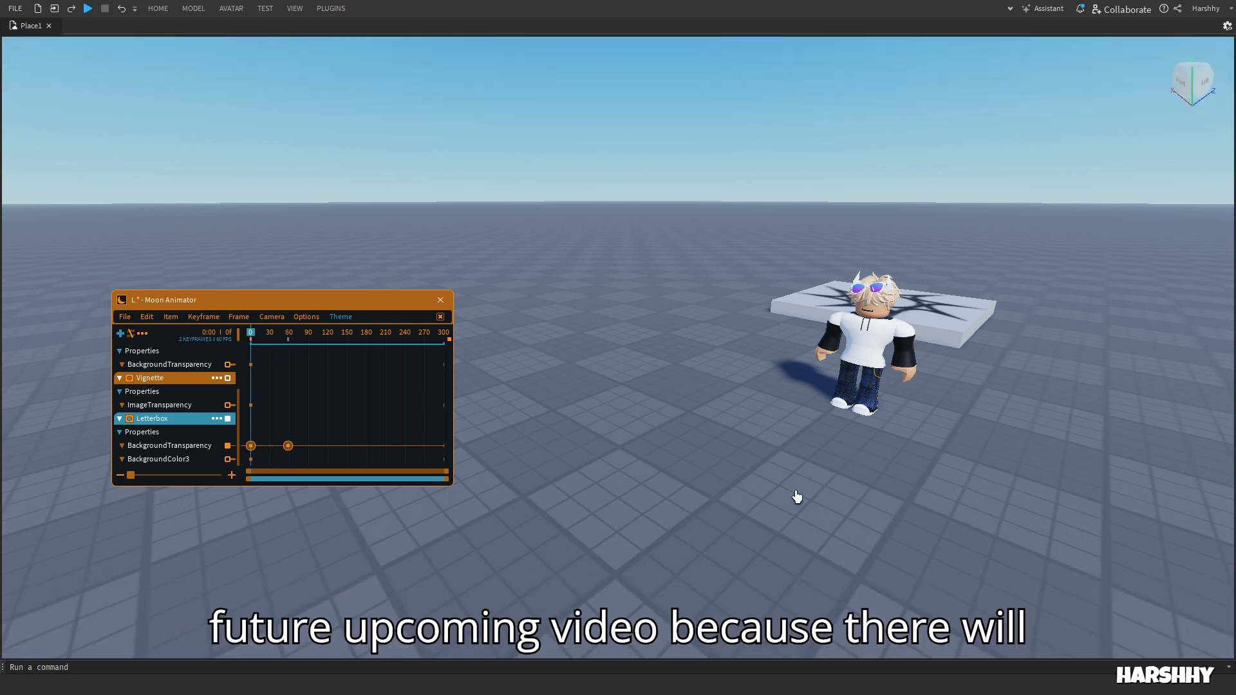
right_drag(671, 562, 656, 559)
key(w)
key(s)
key(s)
key(a)
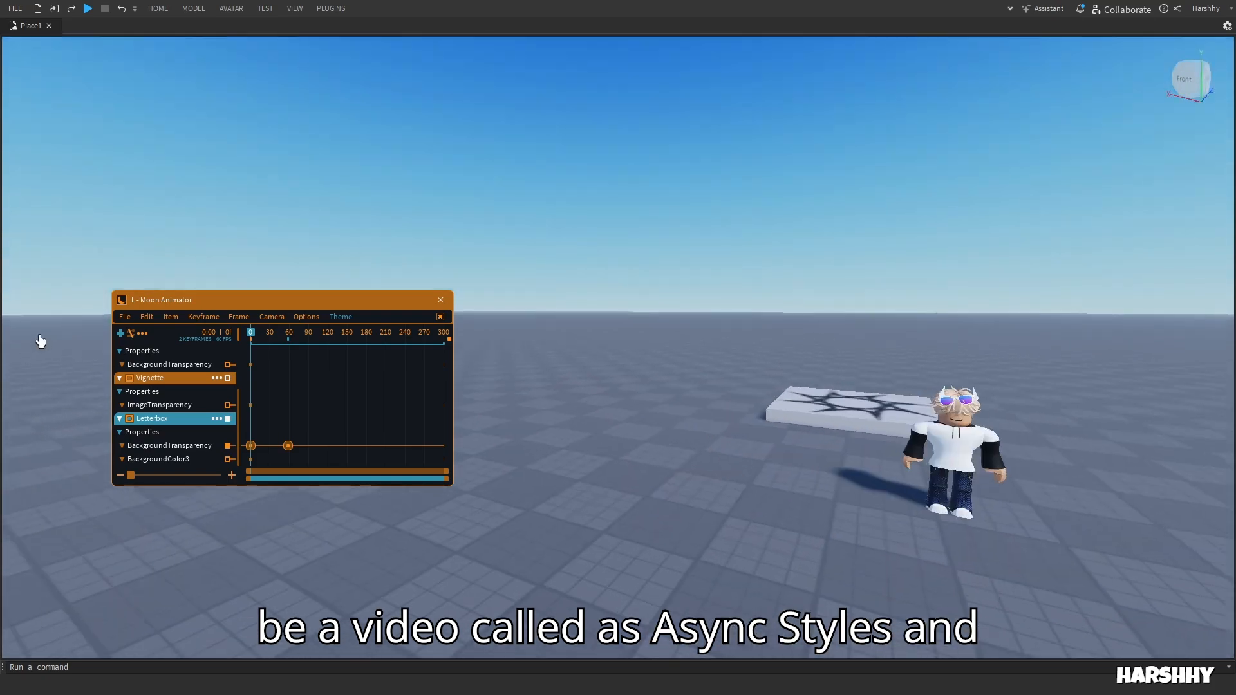
key(w)
key(d)
key(s)
key(a)
key(w)
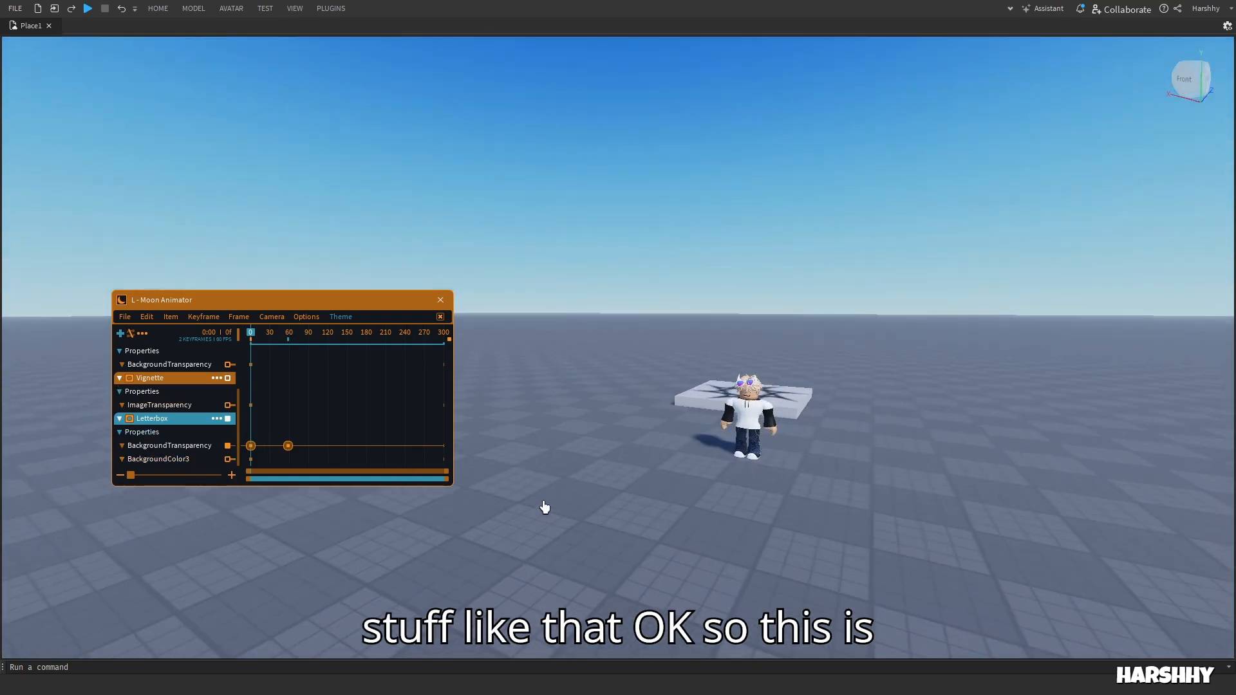
right_drag(544, 508, 544, 513)
key(s)
key(a)
key(w)
key(s)
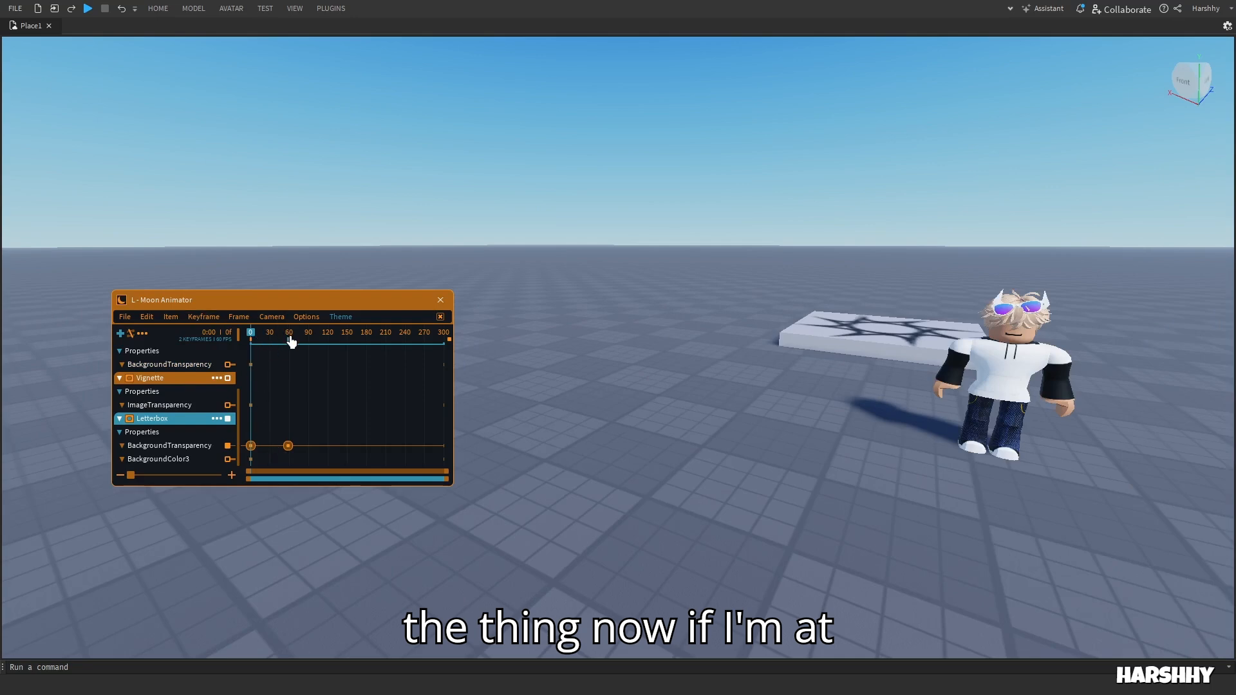
Step: Move the playhead between the Letterbox's BackgroundTransparency keyframes using Previous Pose and Next Pose
click(288, 446)
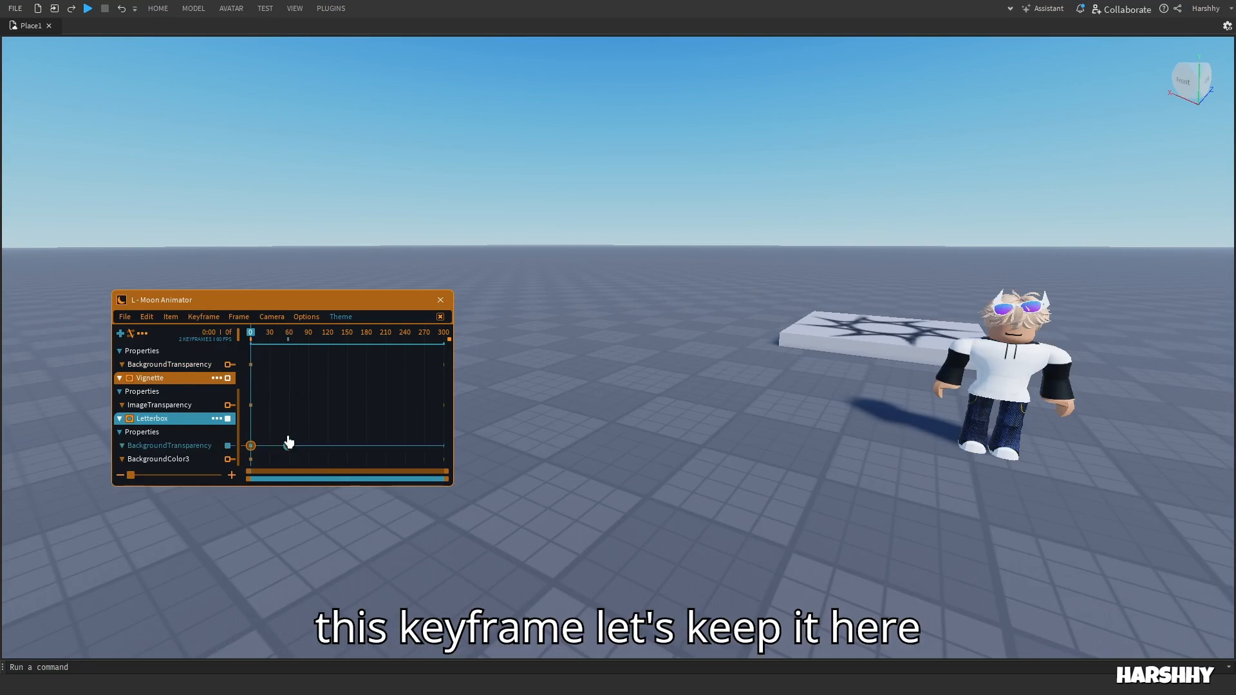
click(290, 334)
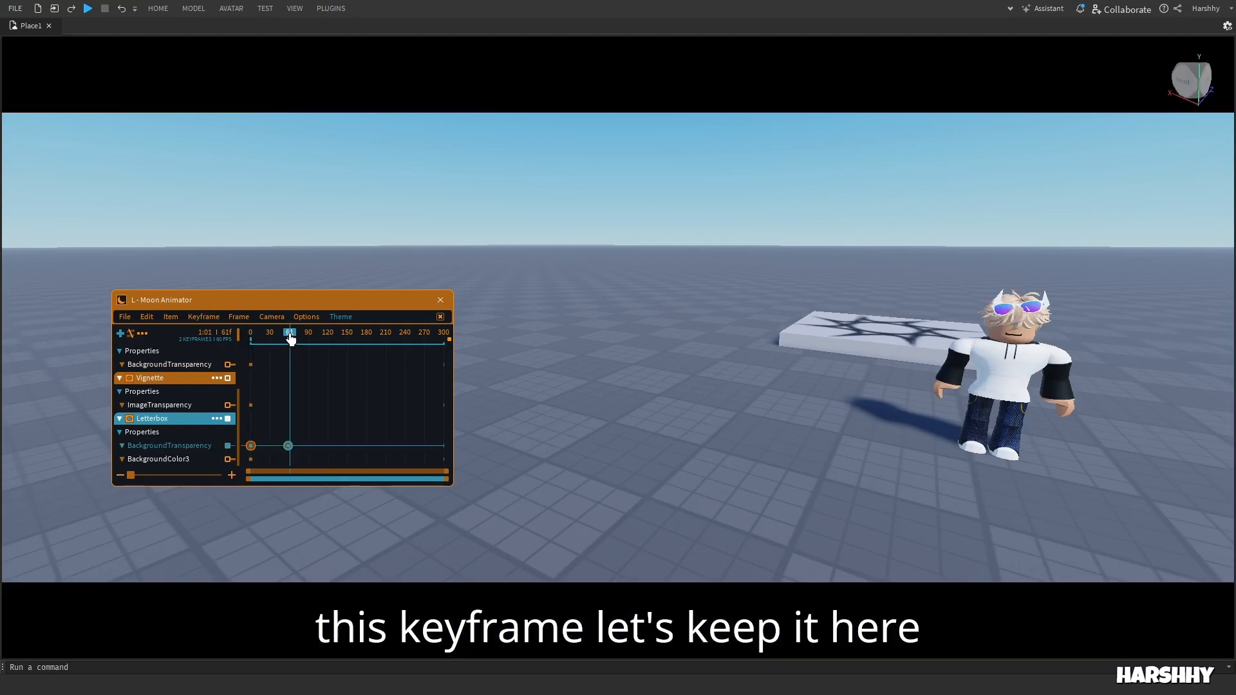
click(201, 317)
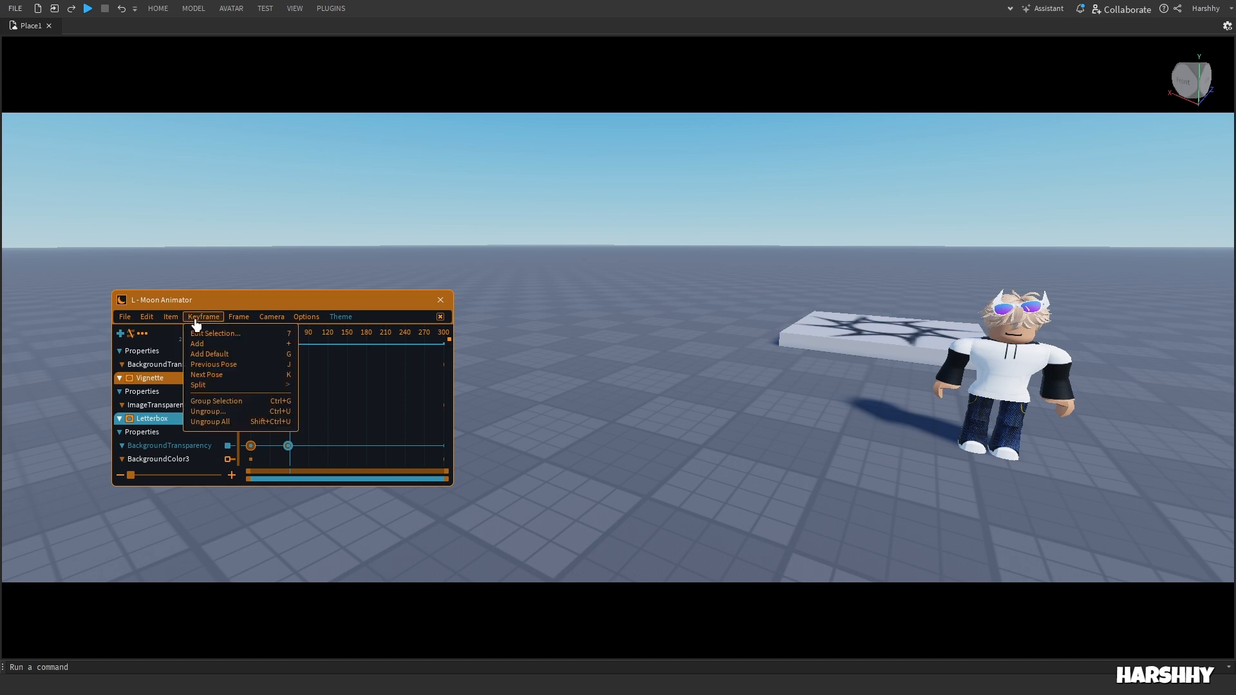
click(222, 366)
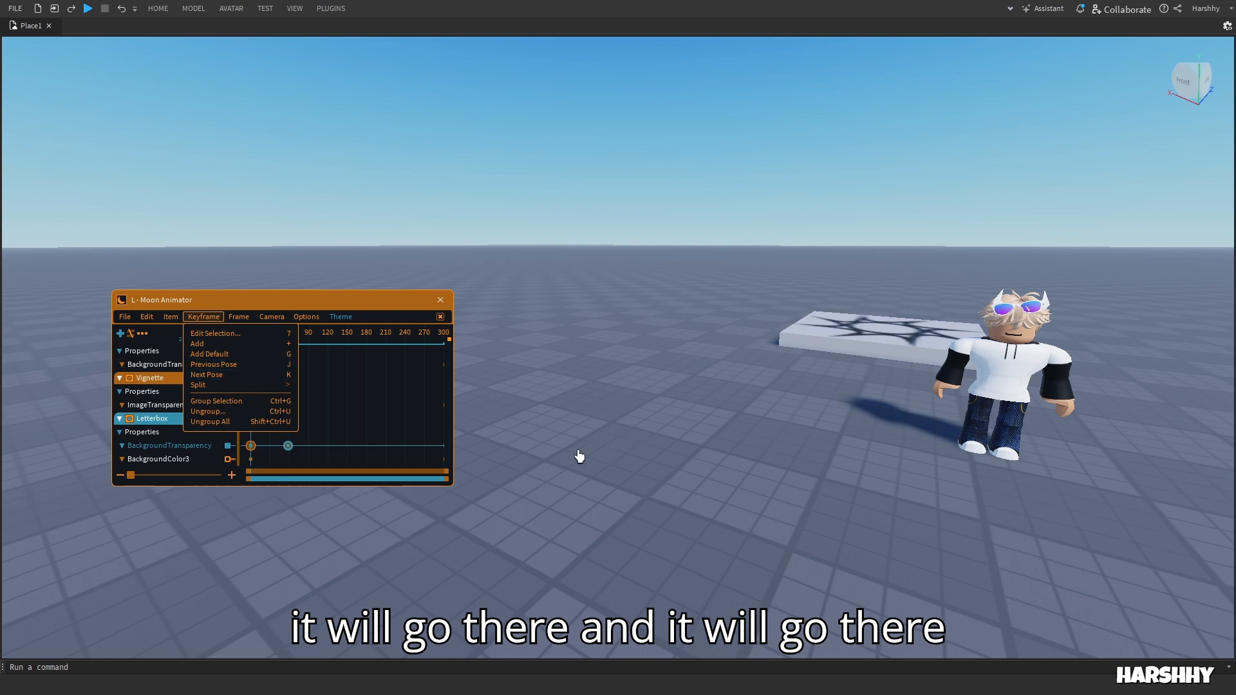
click(256, 376)
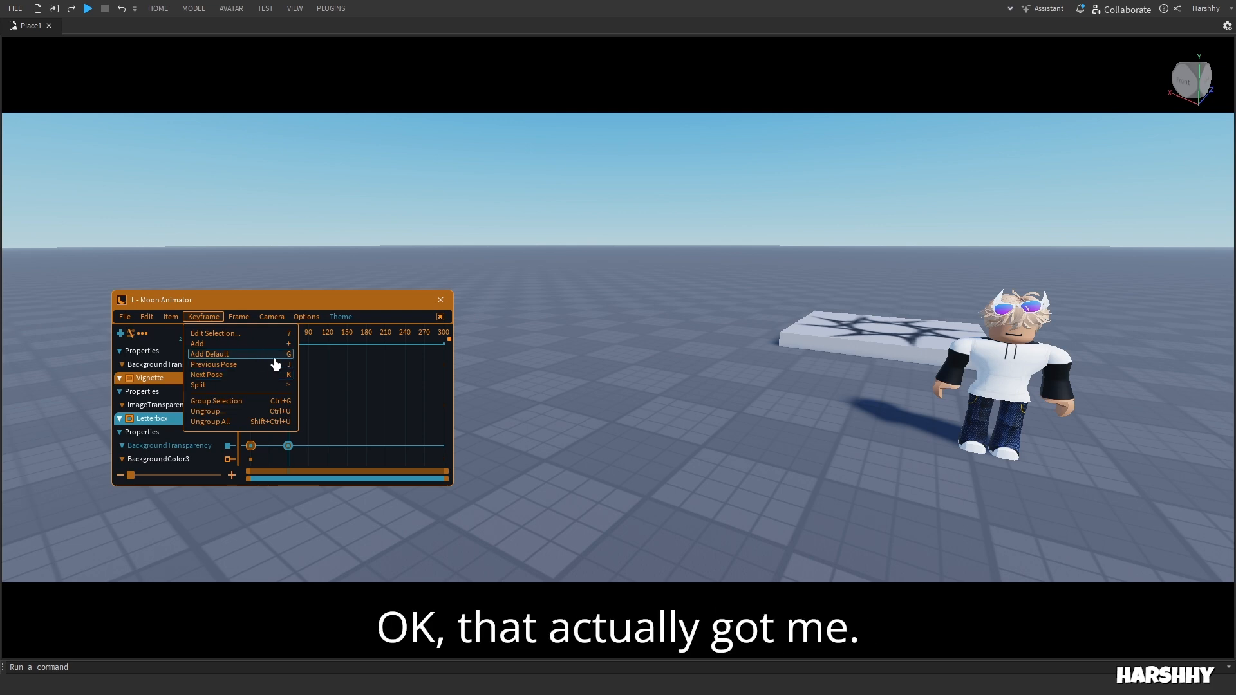
Step: Add a default keyframe to the Letterbox's BackgroundTransparency at frame 58
click(274, 358)
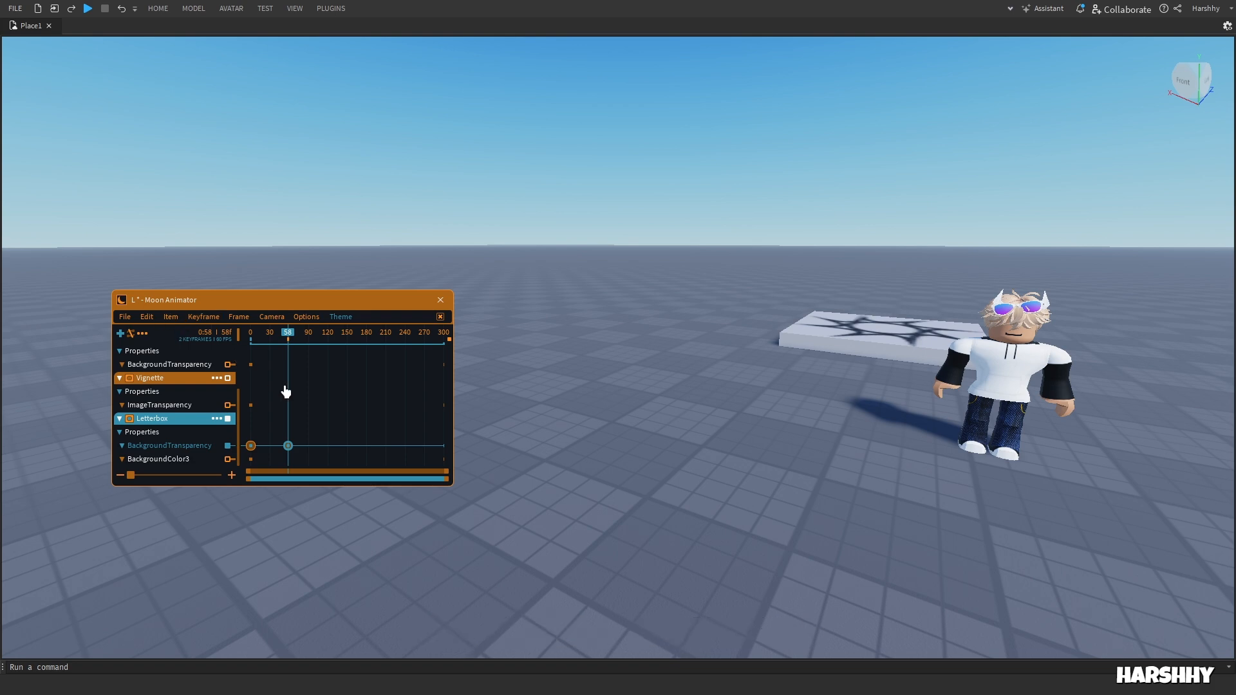
click(200, 320)
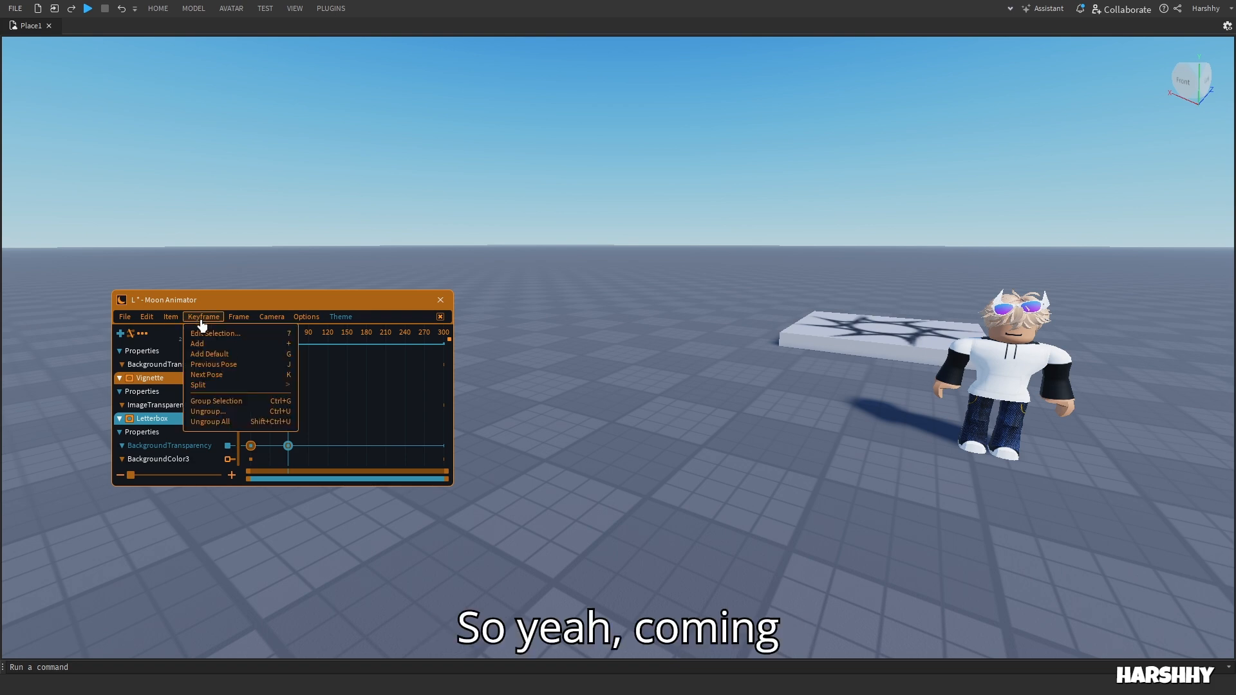
mouse_move(157, 317)
mouse_move(206, 318)
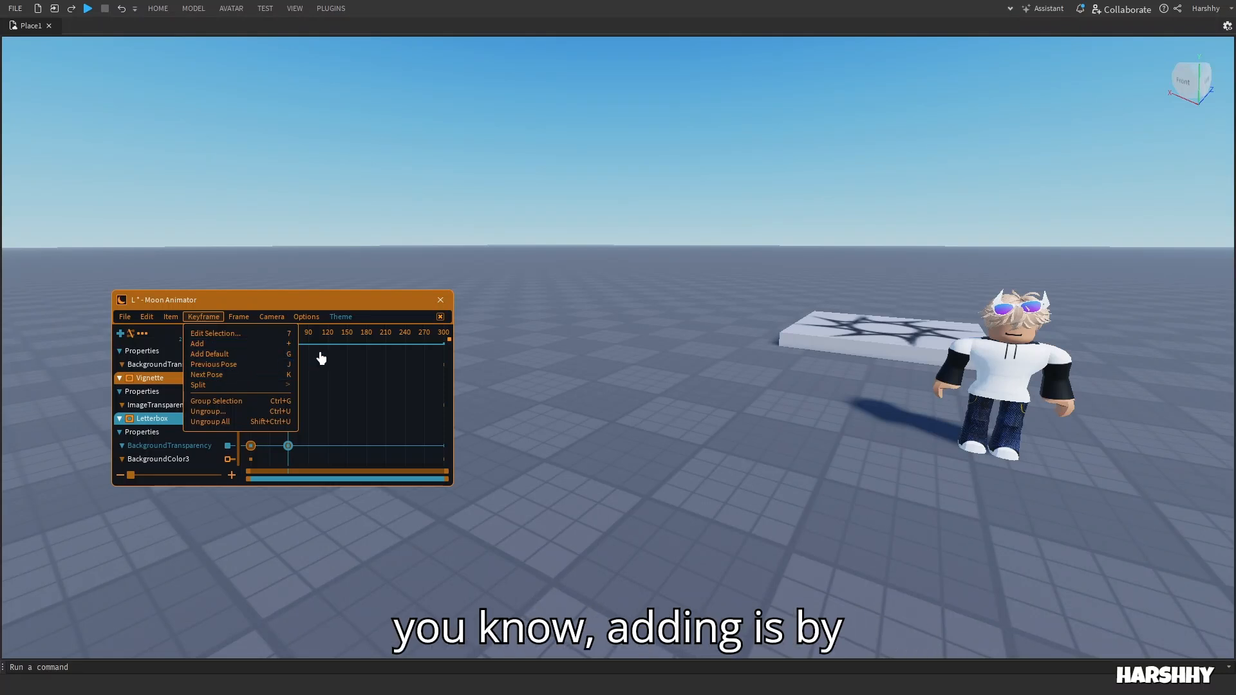
Step: Add a keyframe to the Letterbox's BackgroundTransparency at frame 89 and delete it again
drag(317, 343, 308, 349)
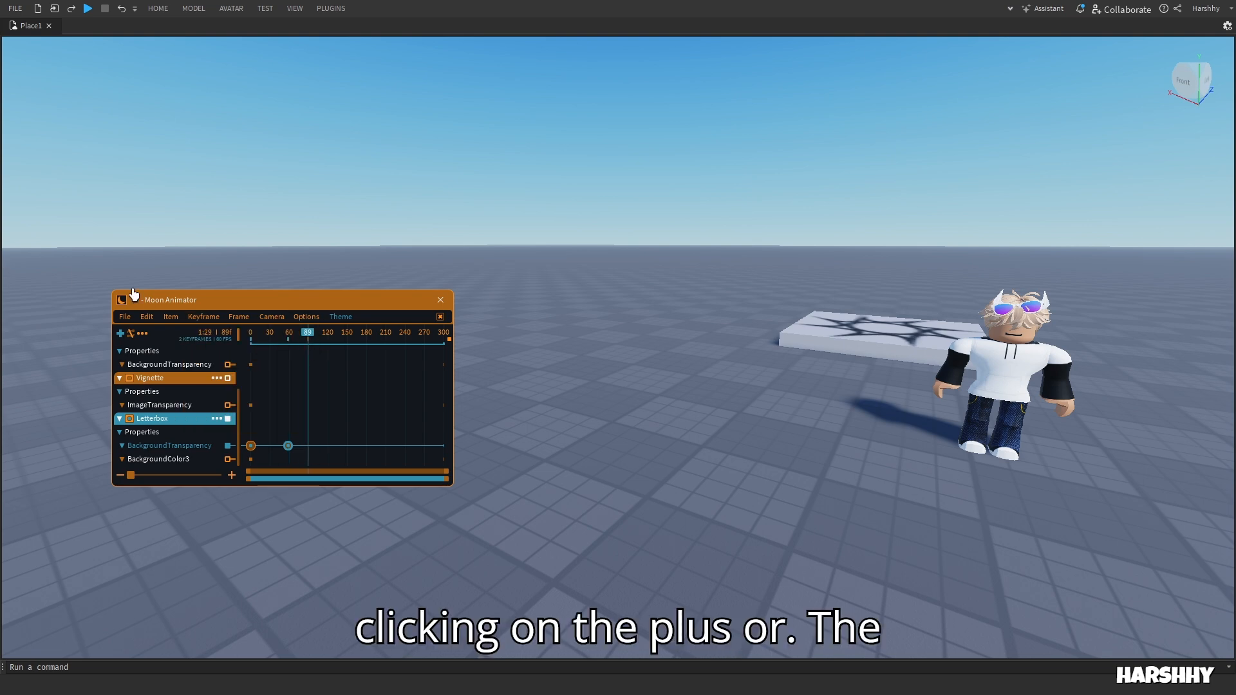
click(200, 320)
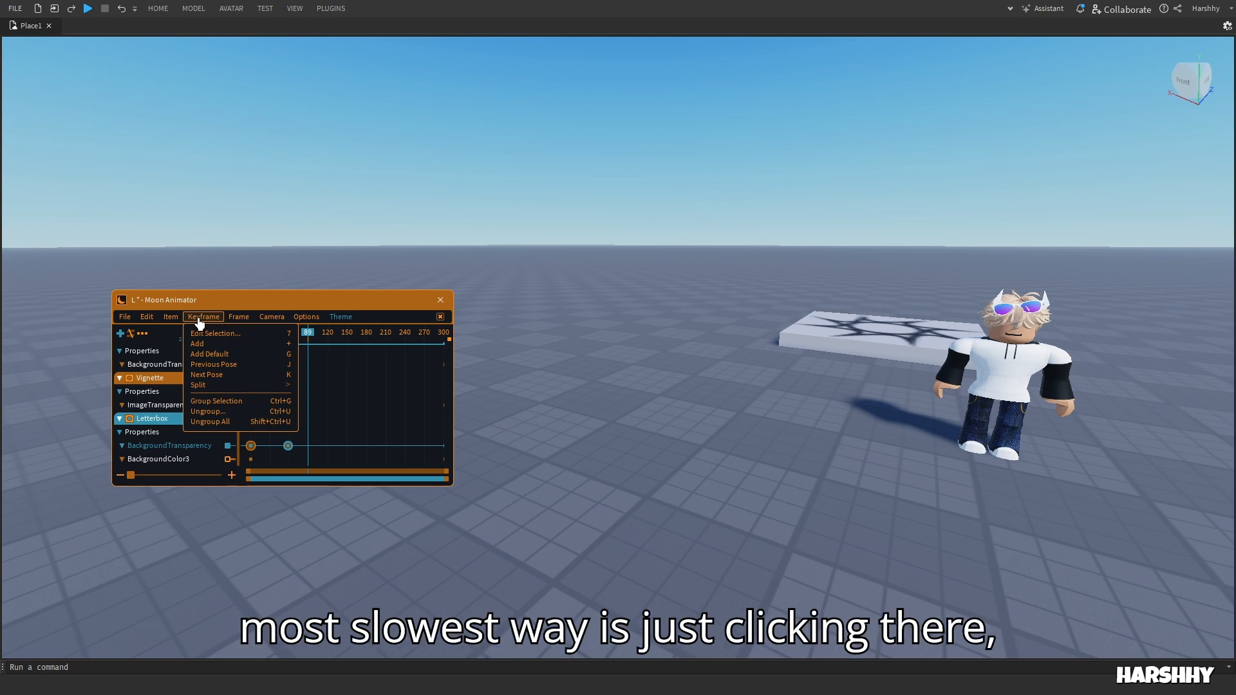
click(222, 344)
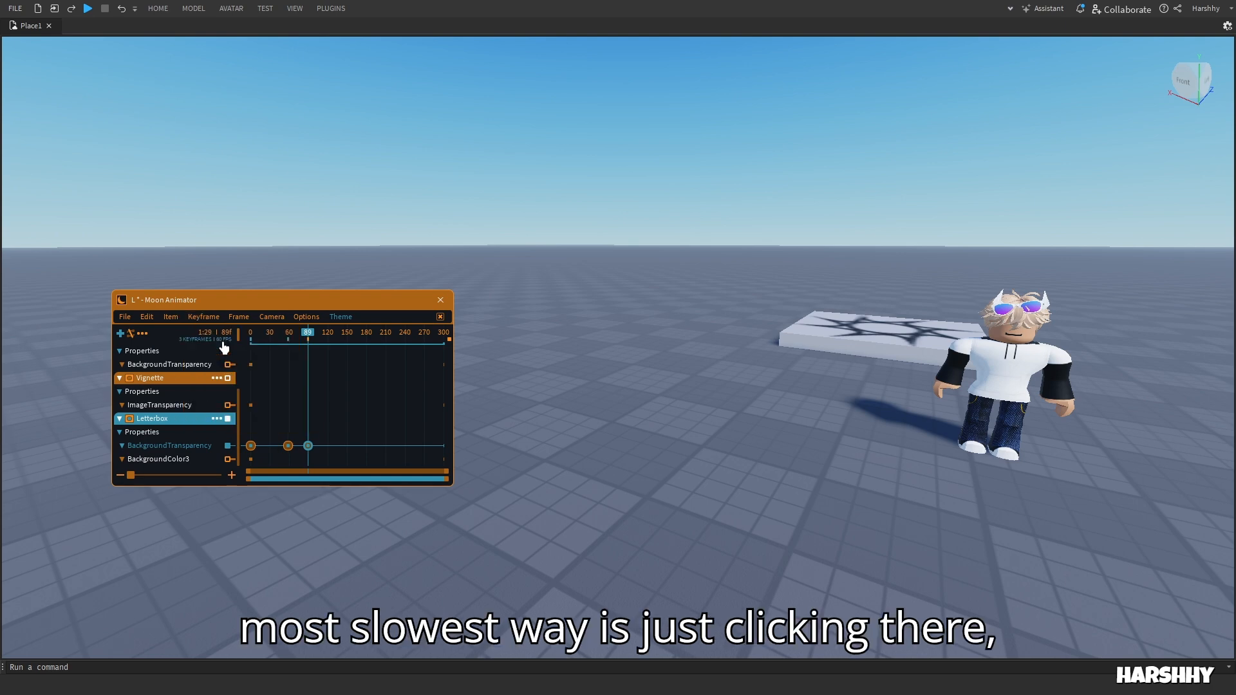
key(Delete)
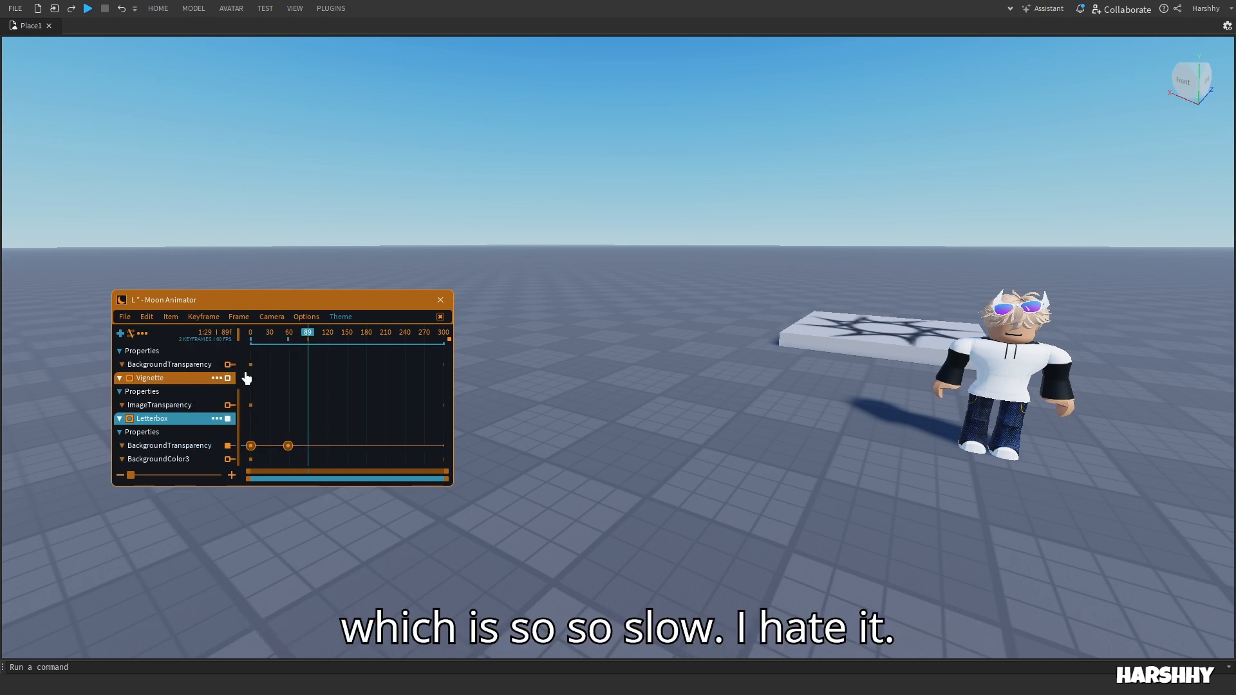
Step: Delete all remaining BackgroundTransparency keyframes of the Letterbox and return the playhead to frame 0
drag(301, 438, 241, 472)
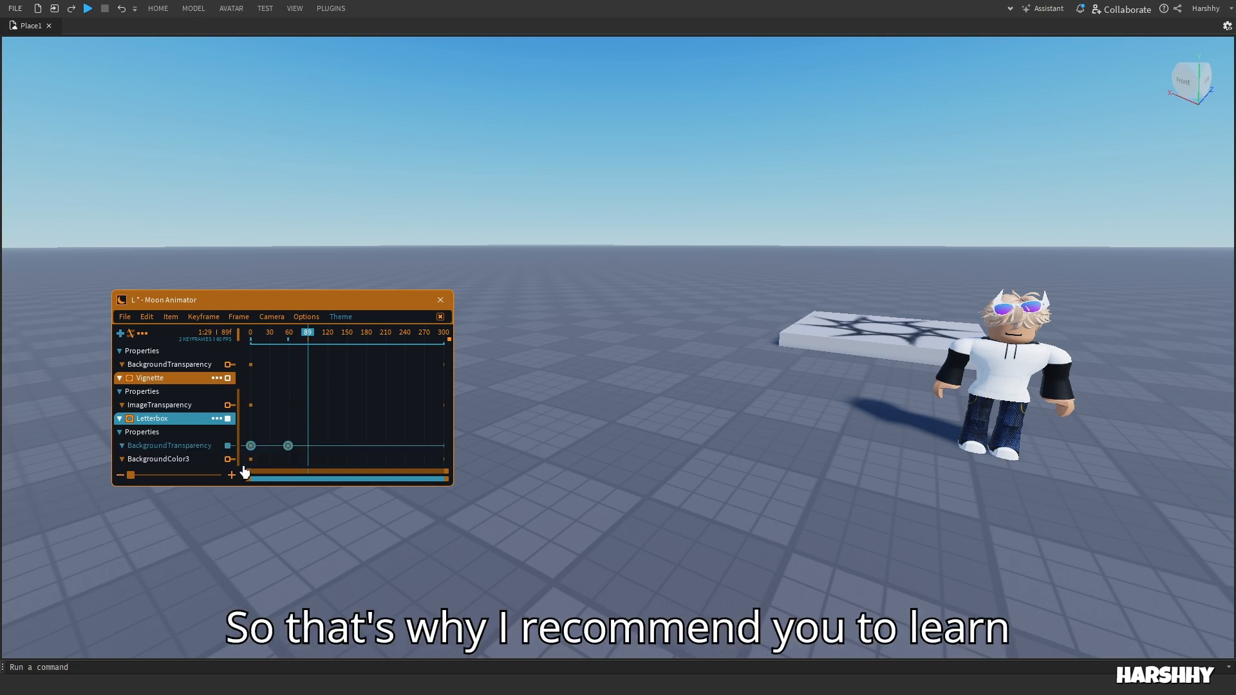
key(Delete)
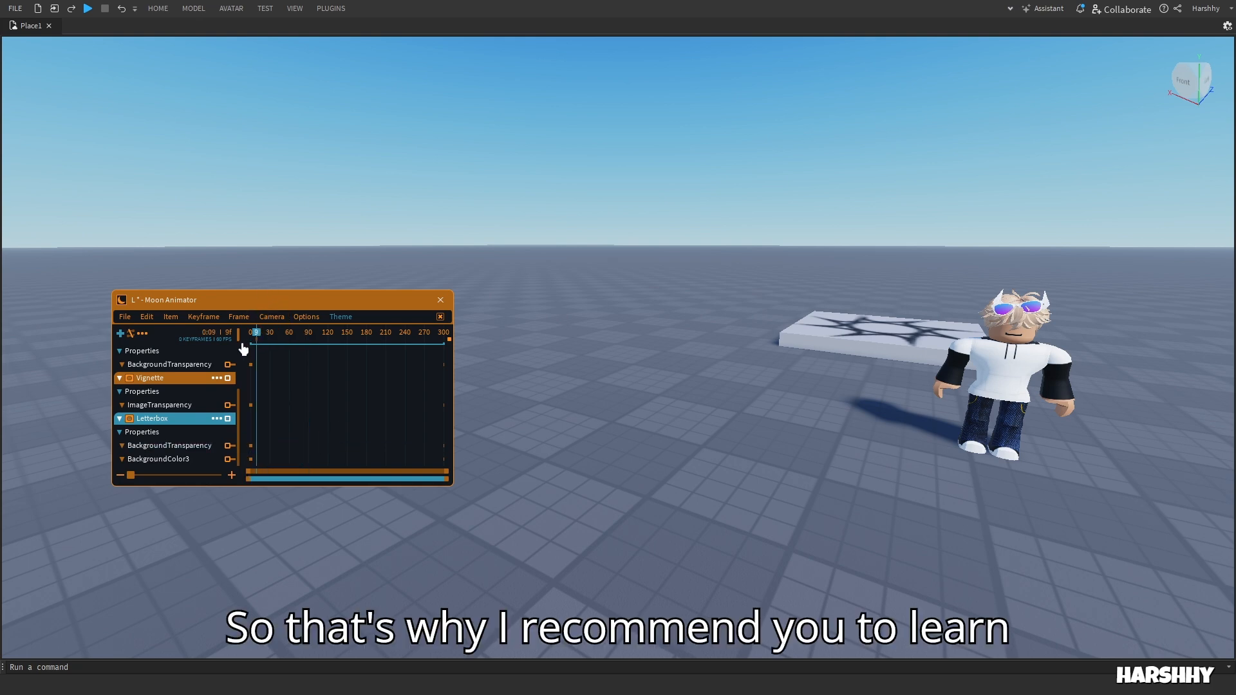
click(252, 332)
Step: Zoom the timeline in to span frames 0 to 30, keeping the playhead at frame 0
click(246, 319)
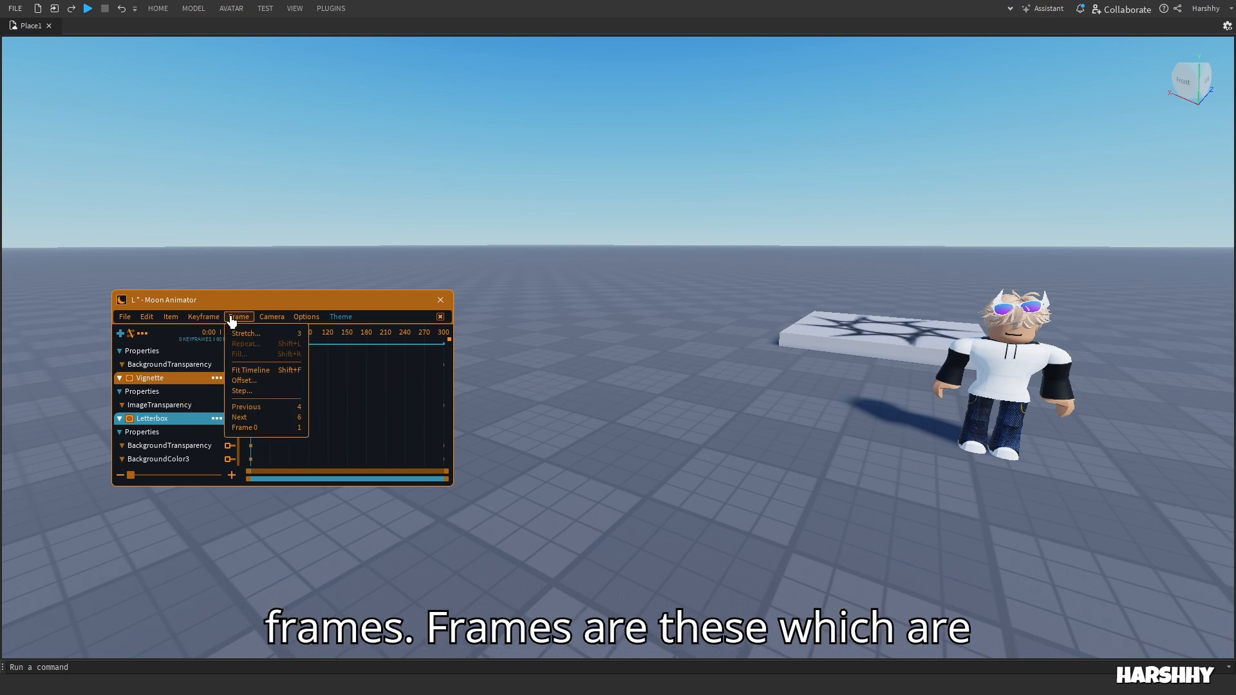
click(514, 411)
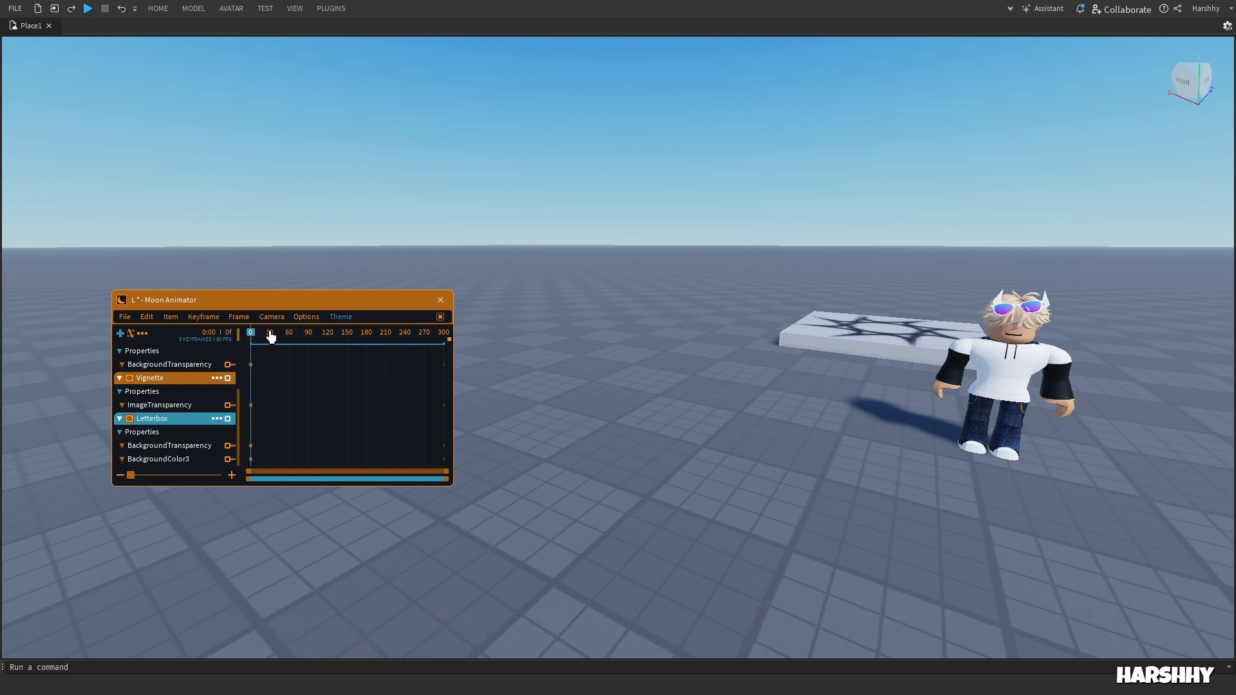
click(238, 317)
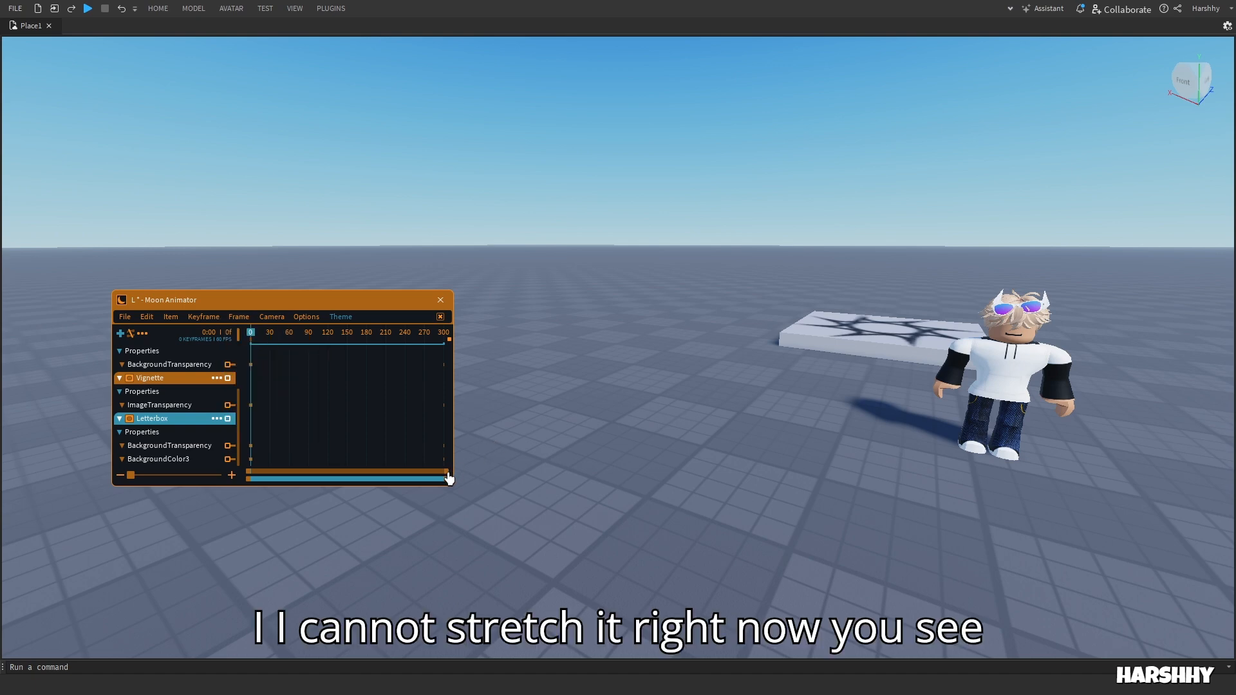
drag(449, 476, 151, 474)
drag(278, 337, 3, 367)
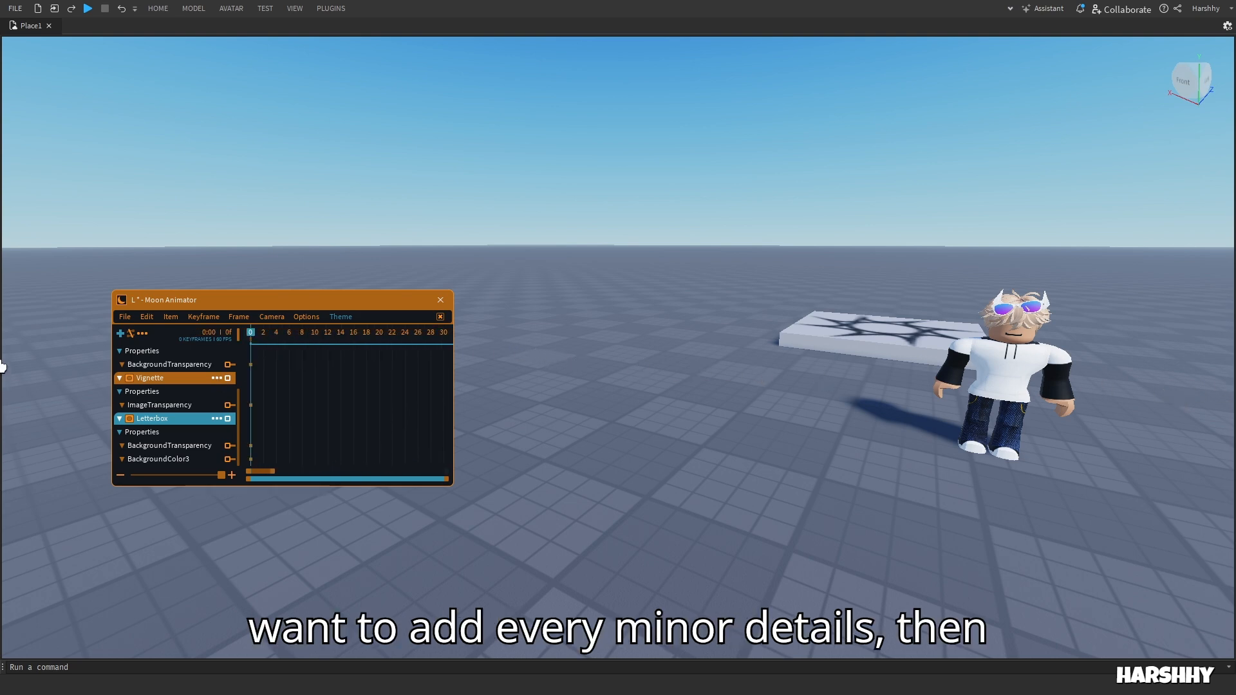
Step: Keyframe the Subtitles' Text at frames 2, 4 and 6, and delete all of these keyframes again
scroll(207, 395, up, 3)
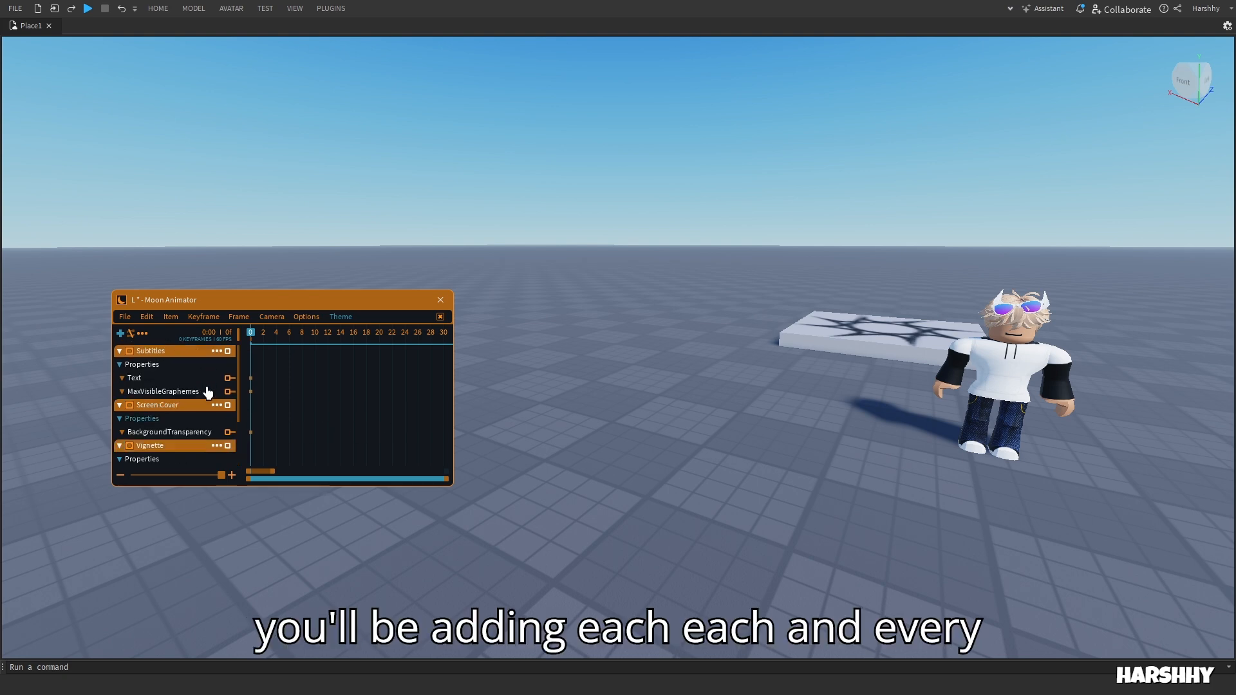
click(168, 379)
click(264, 334)
click(178, 381)
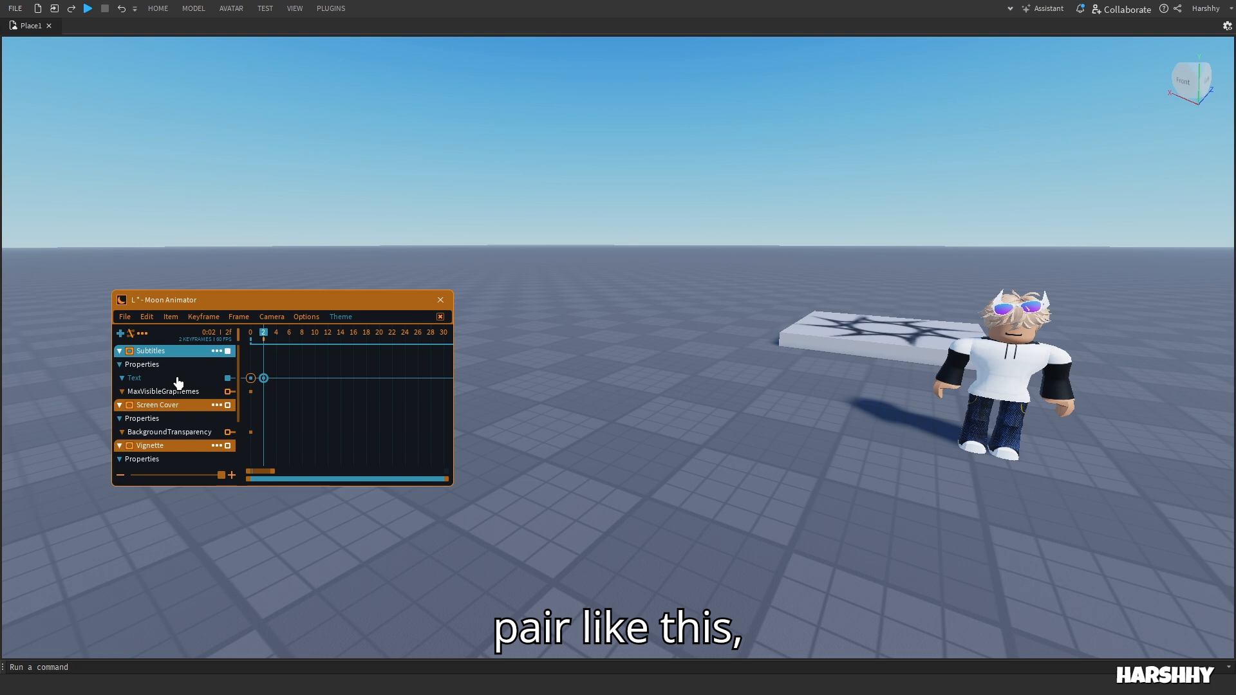
click(276, 334)
click(189, 382)
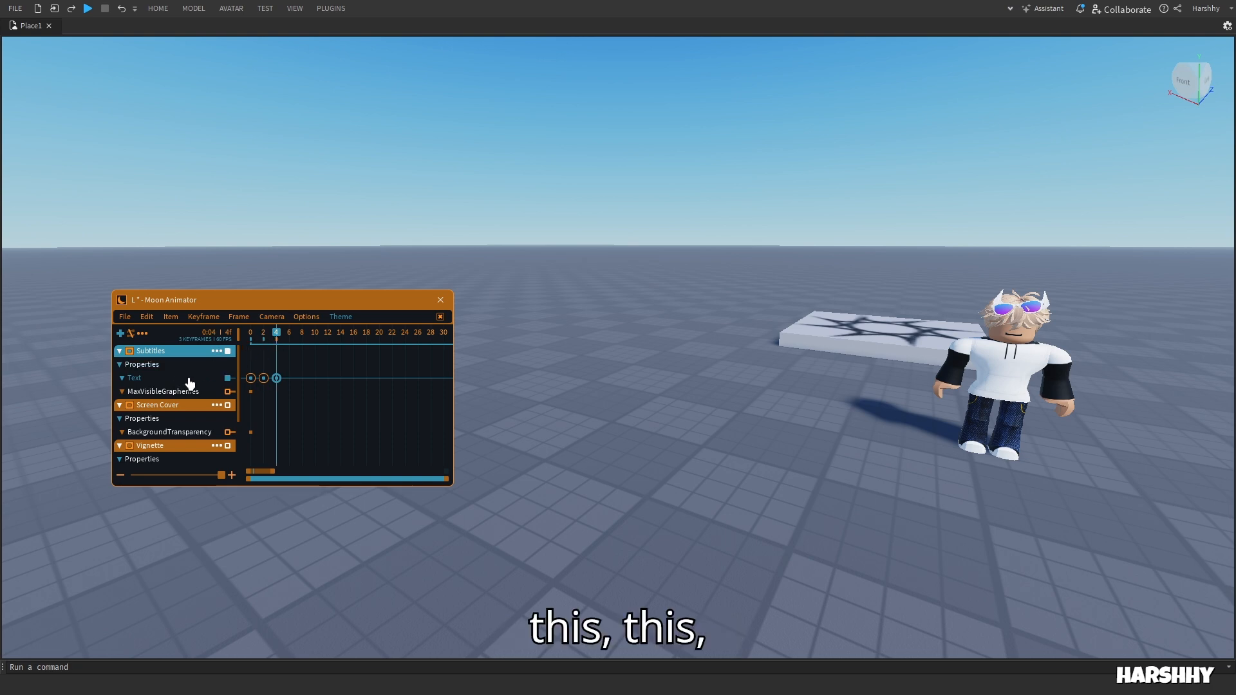
click(289, 333)
click(185, 382)
key(Delete)
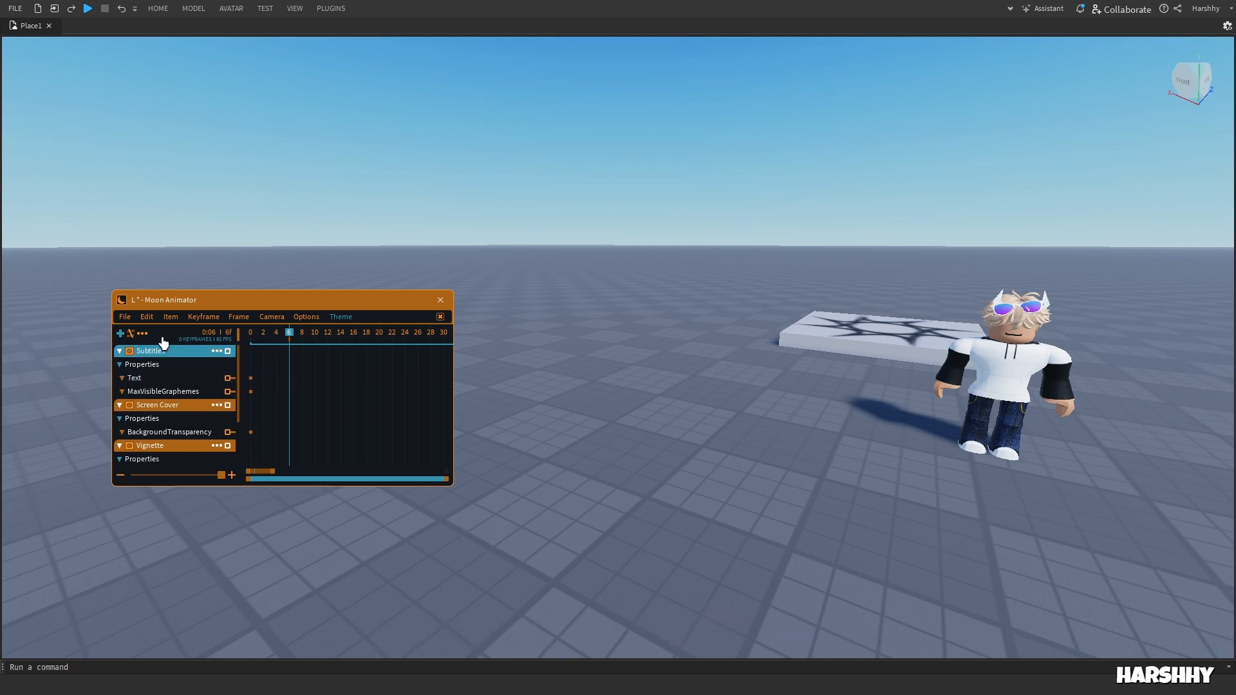
Step: Try to stretch the frames of the animation with the Stretch command
click(242, 322)
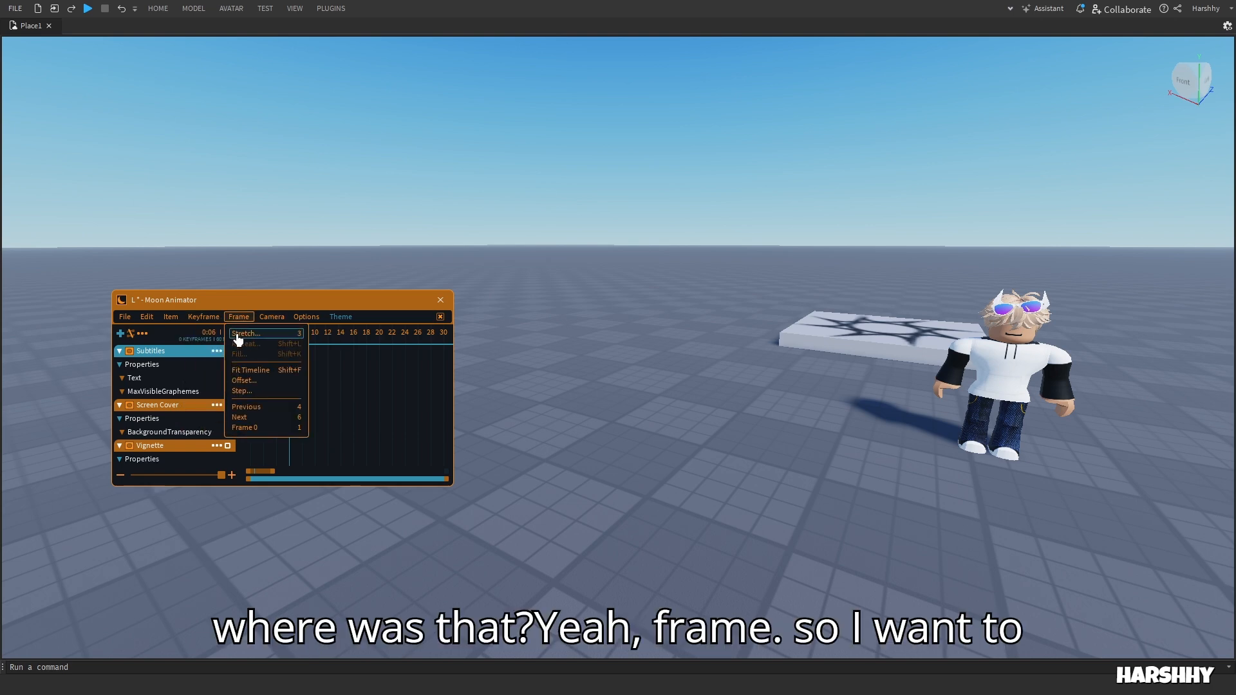
click(619, 512)
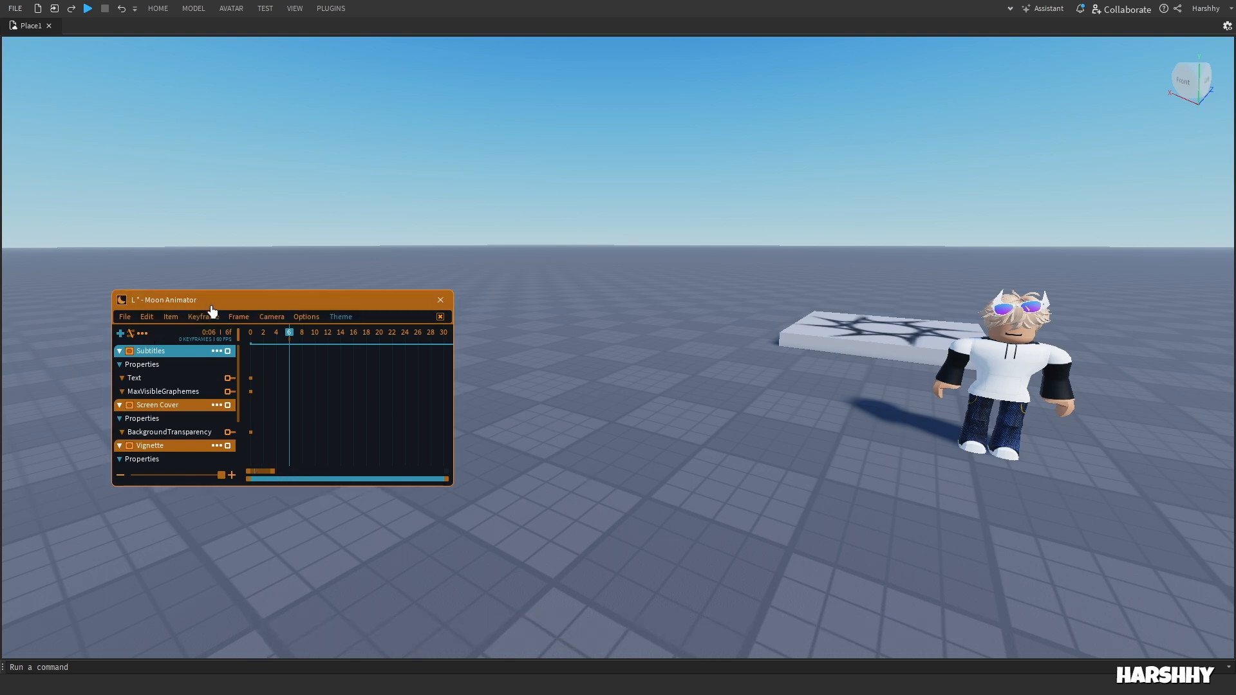
click(198, 319)
mouse_move(234, 321)
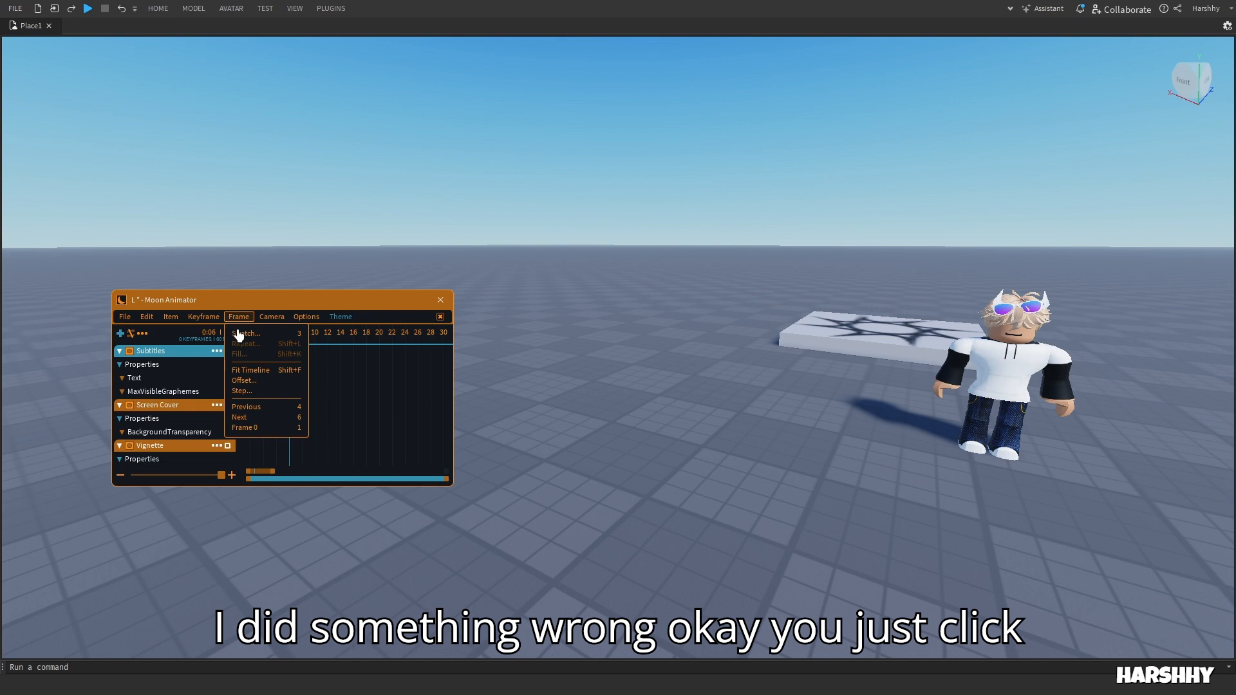
click(238, 334)
click(239, 321)
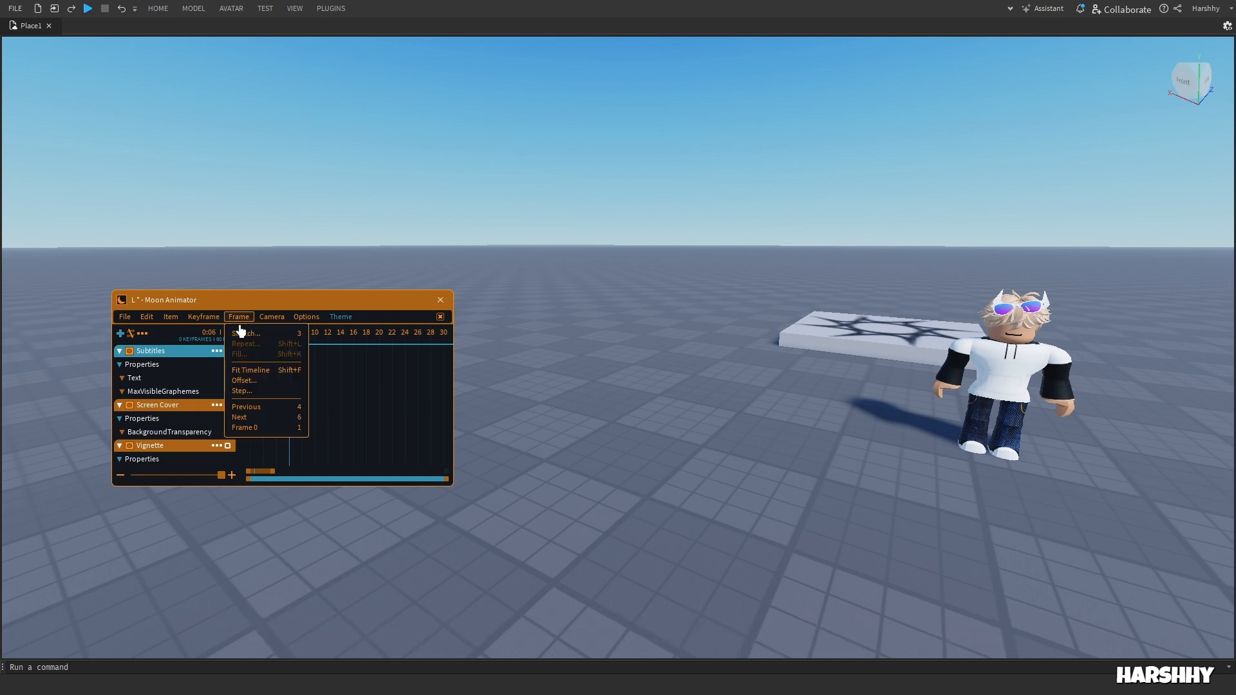
click(239, 332)
click(239, 320)
click(241, 333)
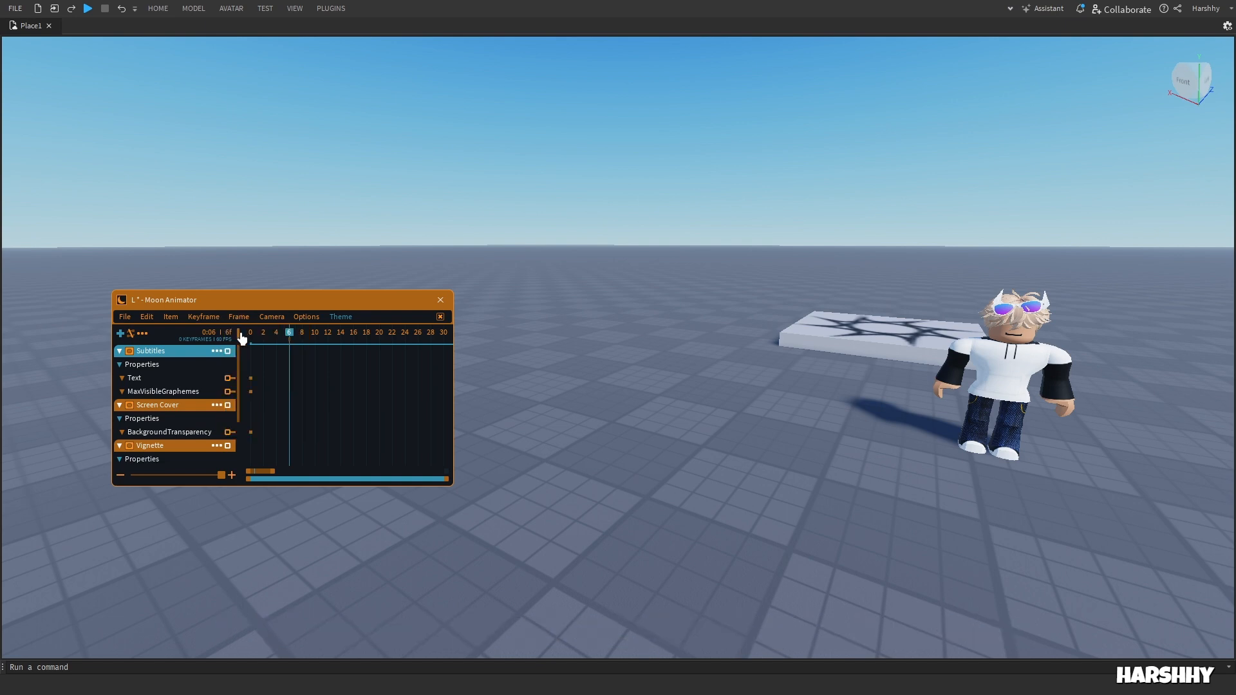
Step: Apply Fit Timeline to the animation and try the frame Offset command
click(238, 317)
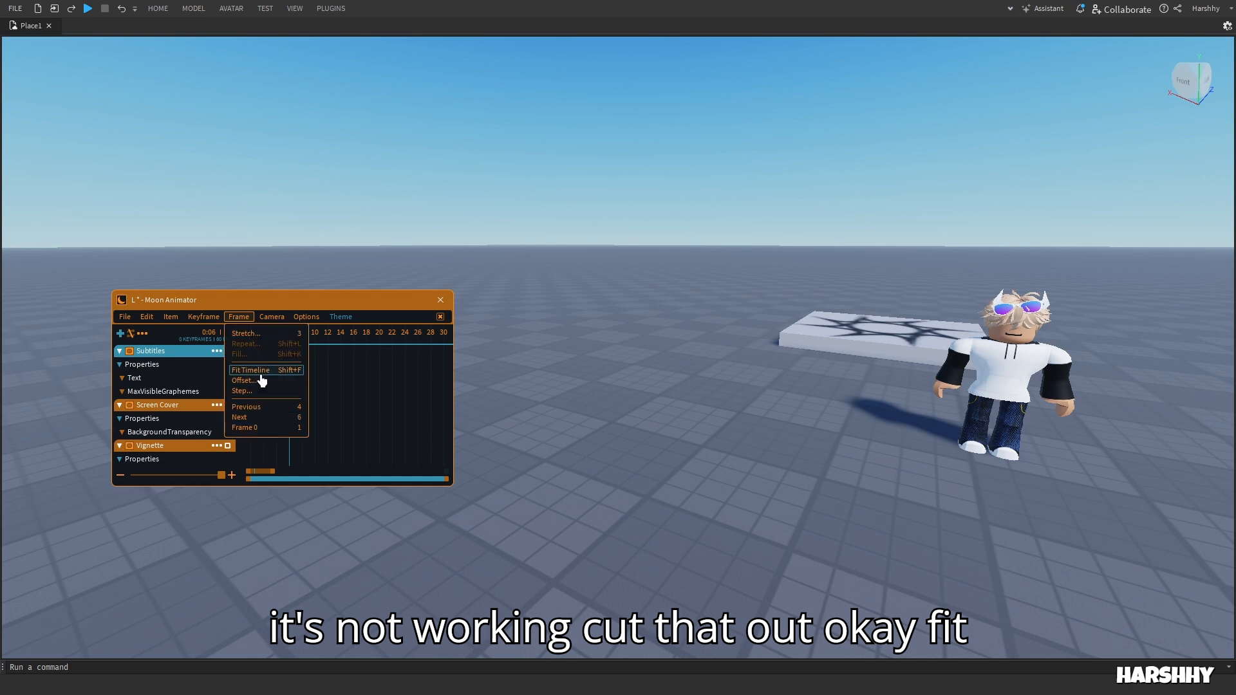
click(261, 374)
click(238, 317)
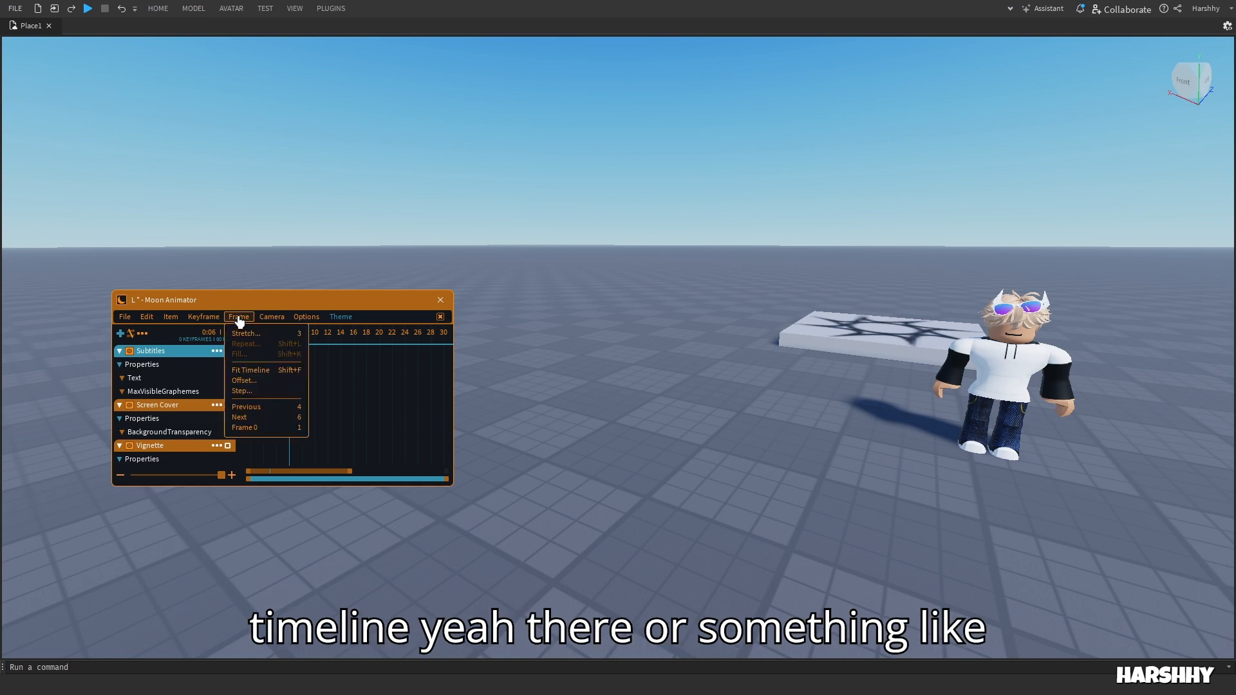
click(263, 380)
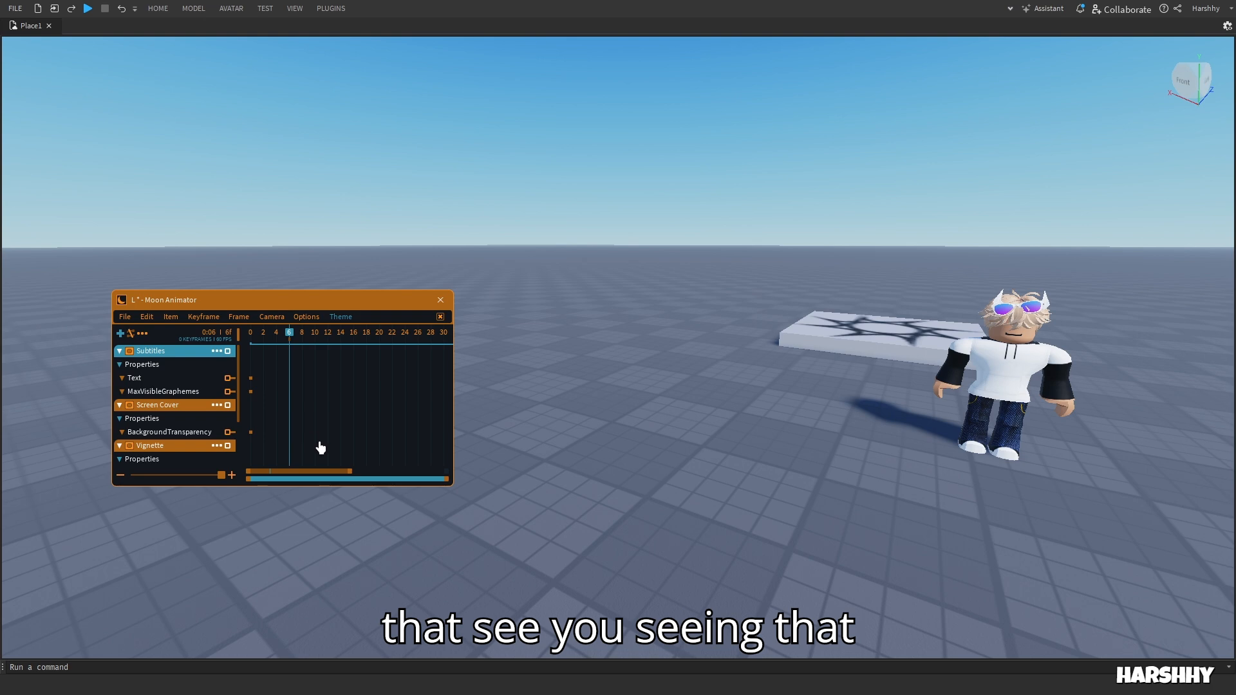
drag(303, 479, 152, 465)
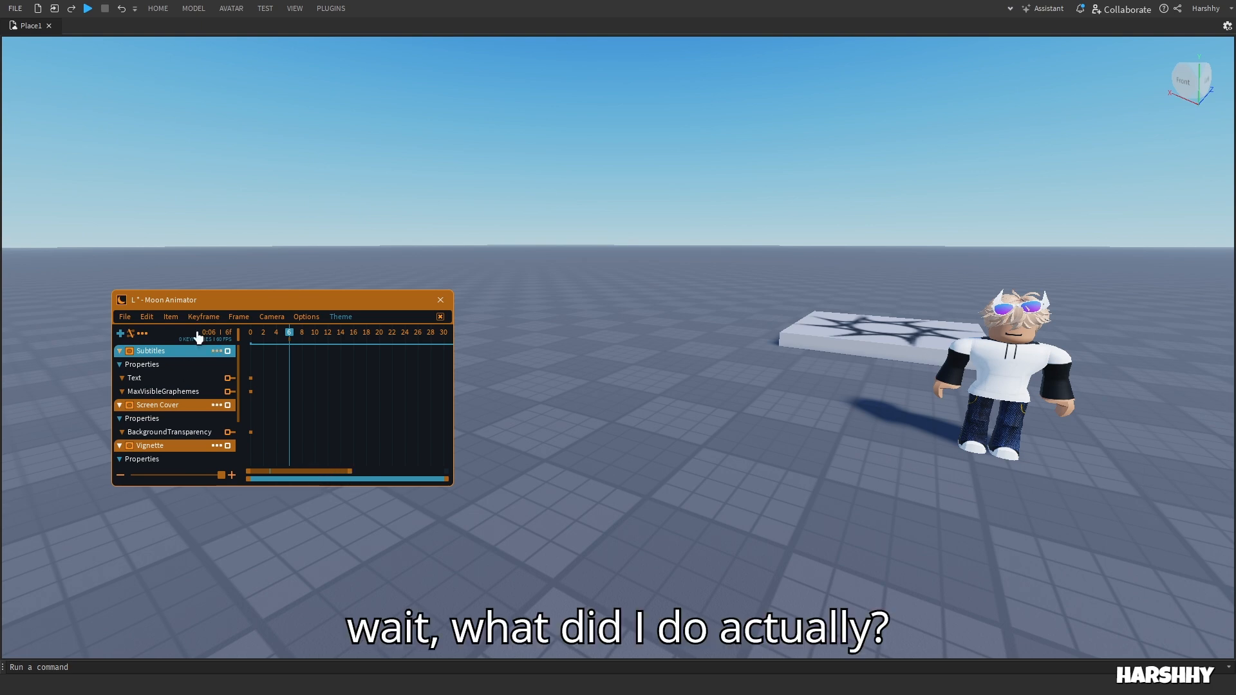
click(239, 317)
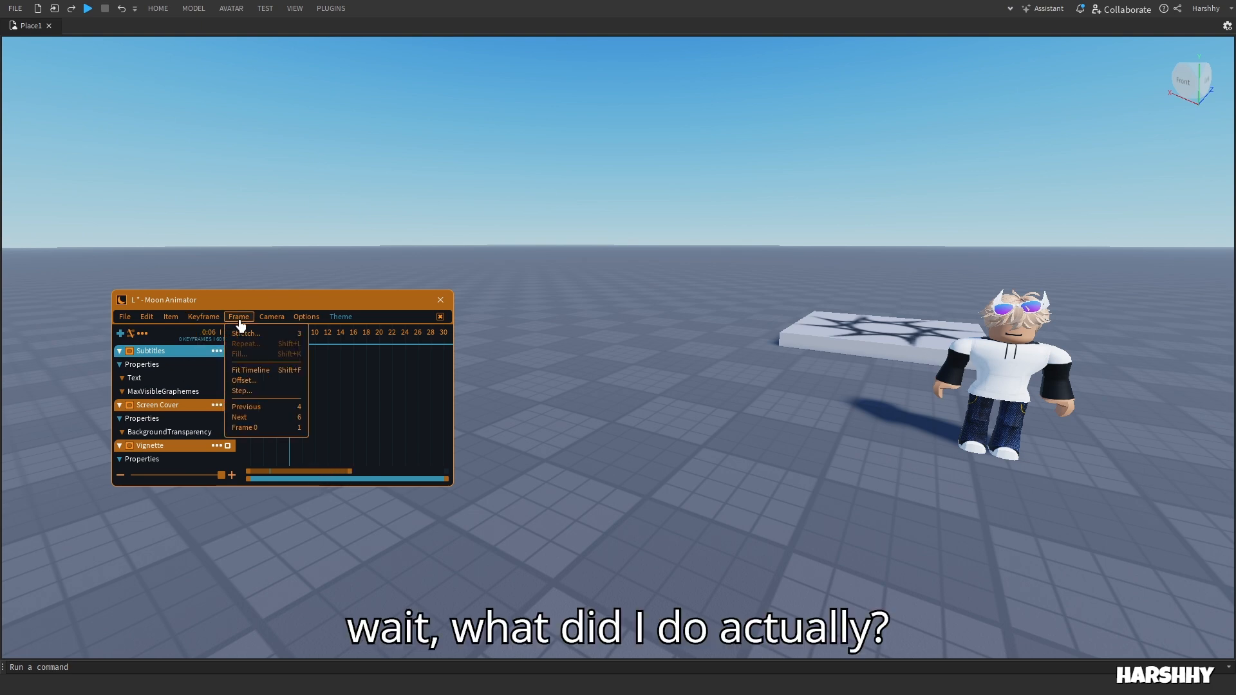
click(240, 372)
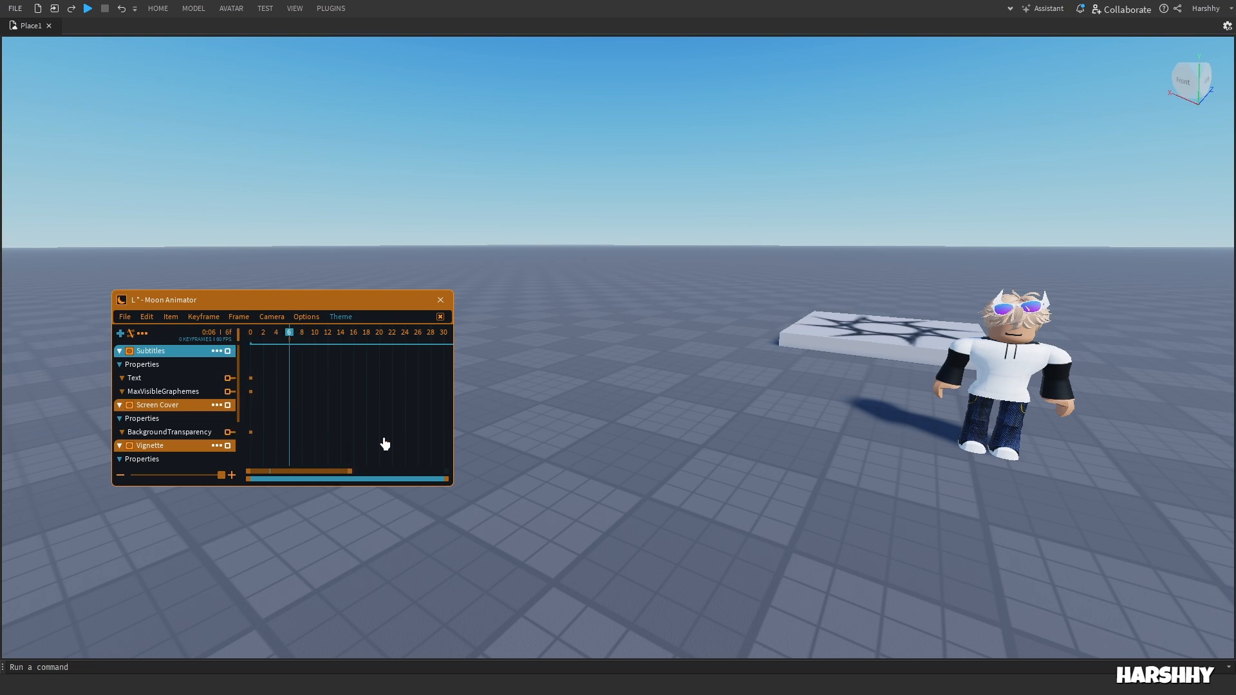
Step: Widen the animation window to roughly double its width and return the playhead to frame 0
drag(456, 423, 777, 438)
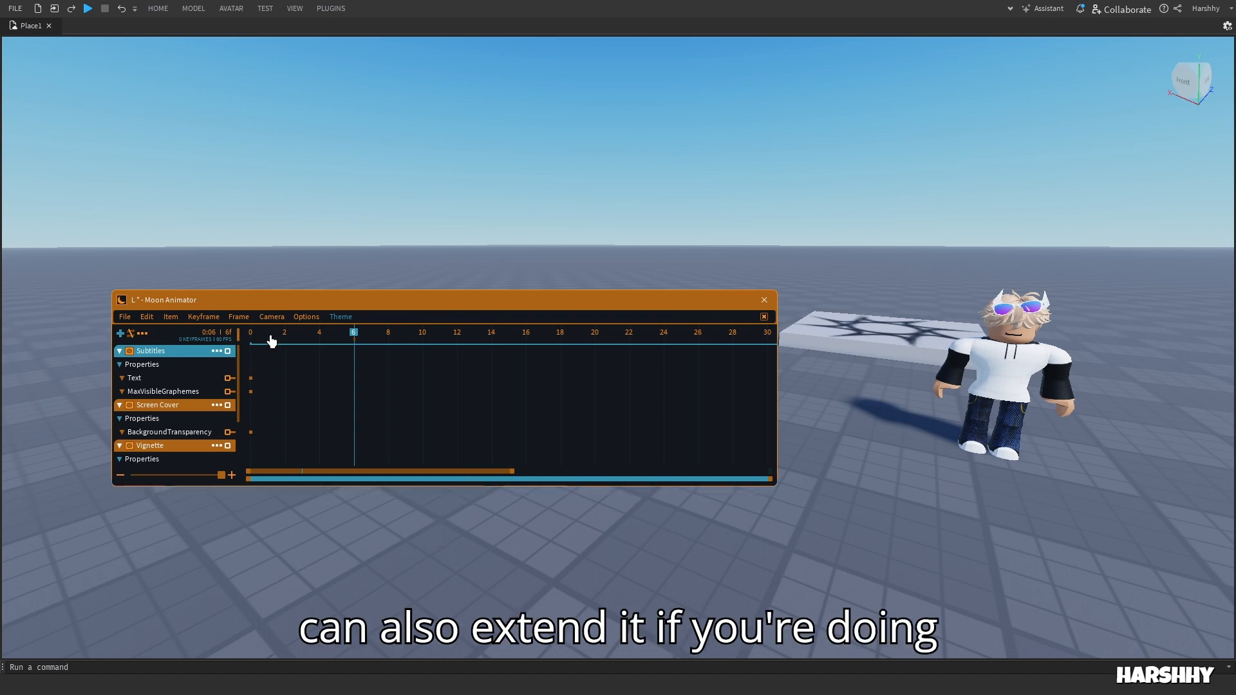
drag(271, 341, 253, 346)
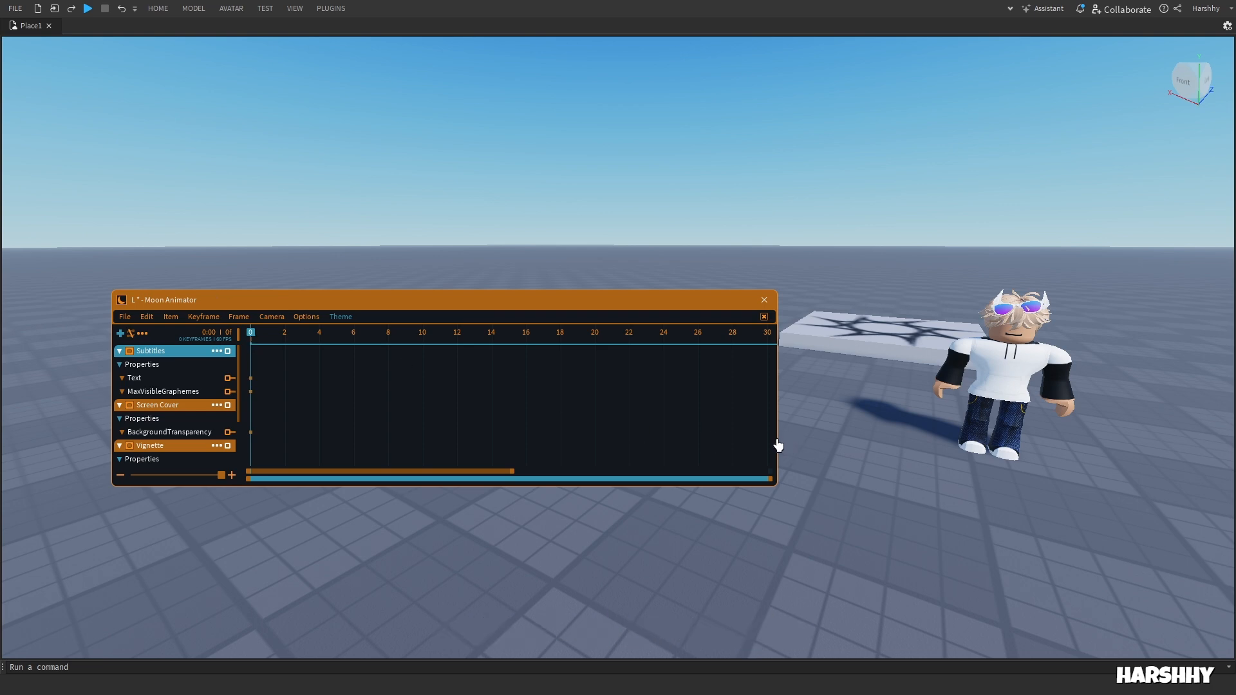
Step: Narrow the animation window to about 60 percent of its width and keep the playhead at frame 0
drag(779, 444, 555, 450)
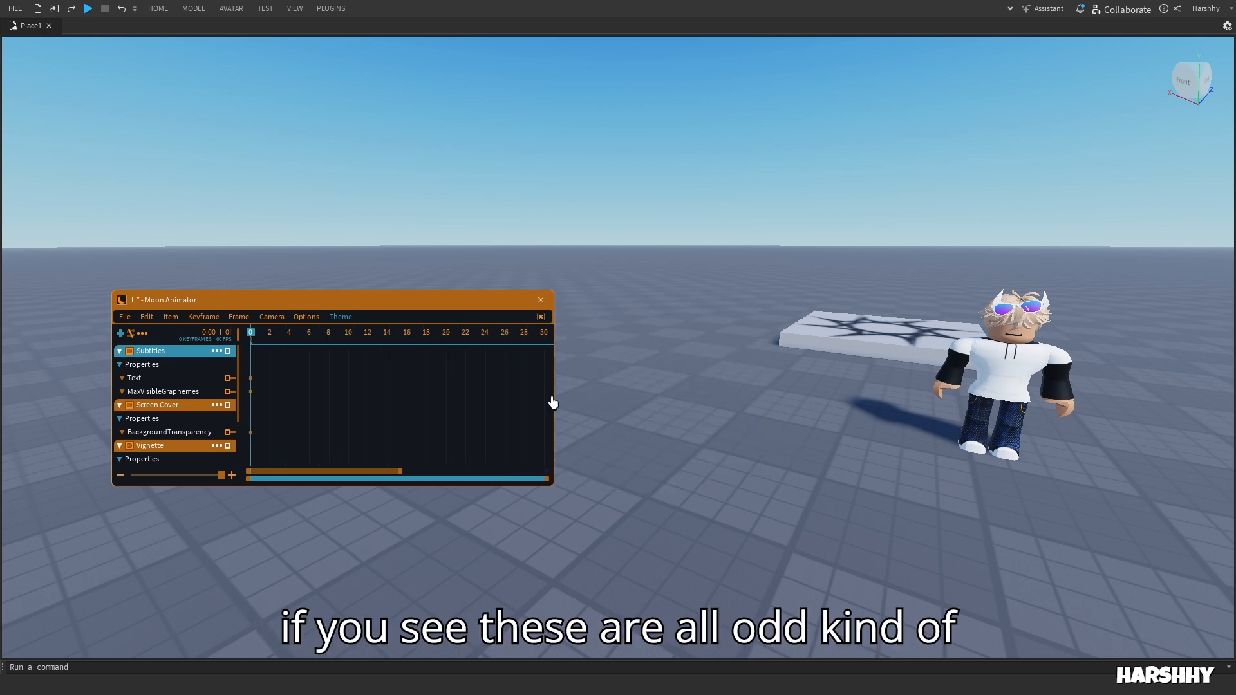
drag(553, 444, 513, 444)
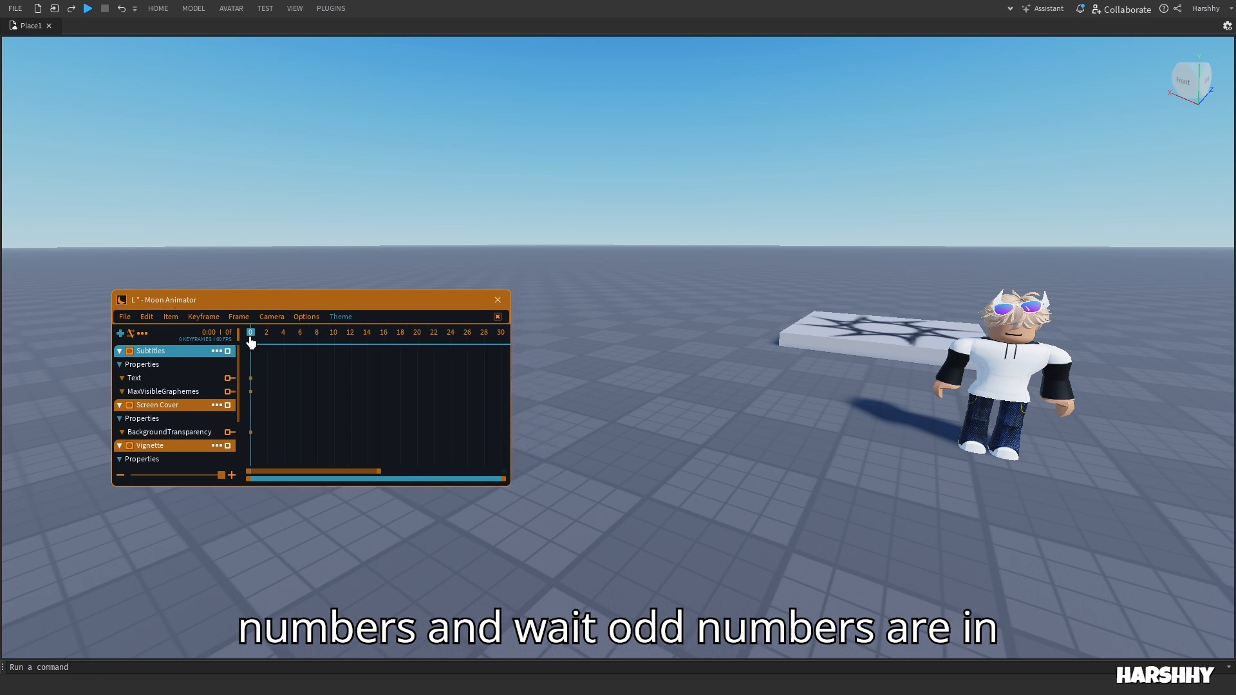
mouse_move(251, 333)
mouse_down()
mouse_move(292, 338)
mouse_move(226, 334)
mouse_up()
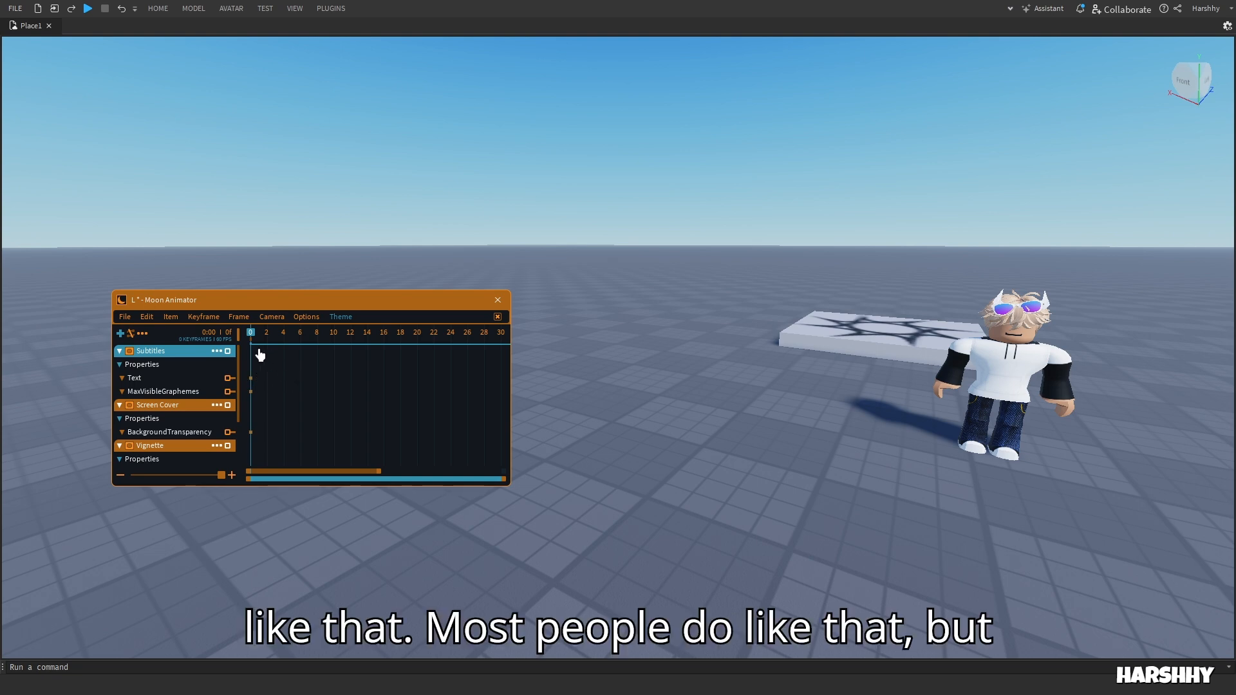
Step: Add a camera to the animation
click(243, 318)
click(271, 318)
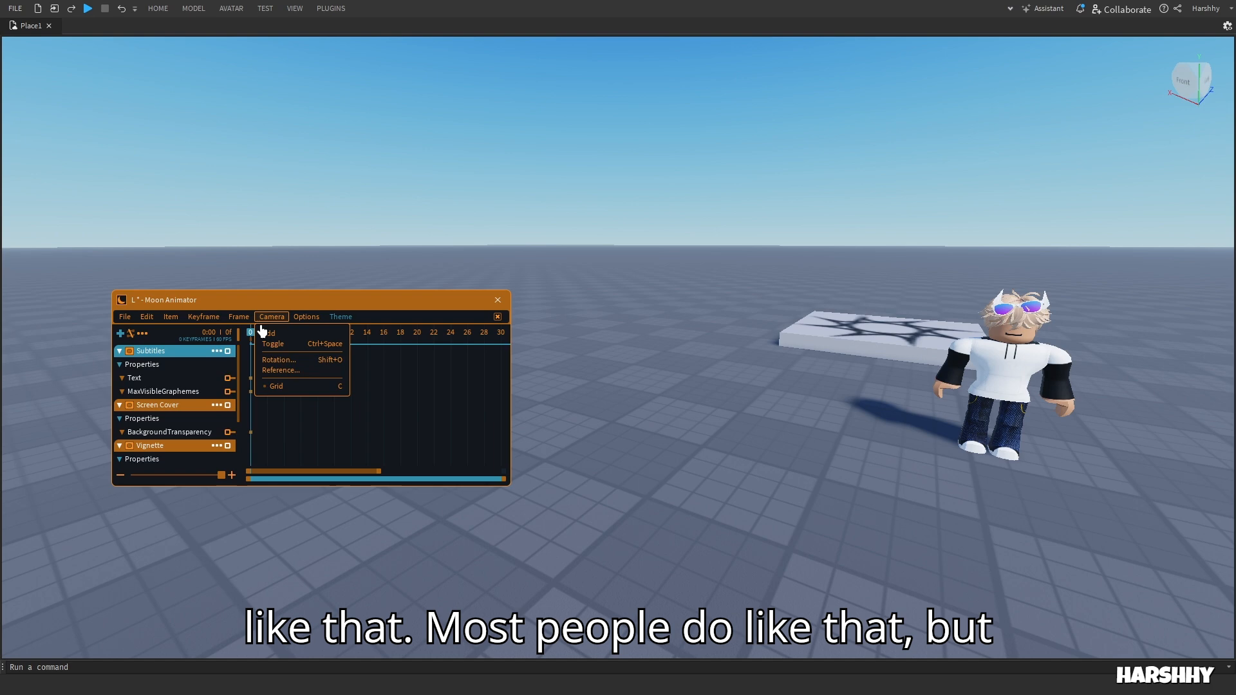
click(248, 322)
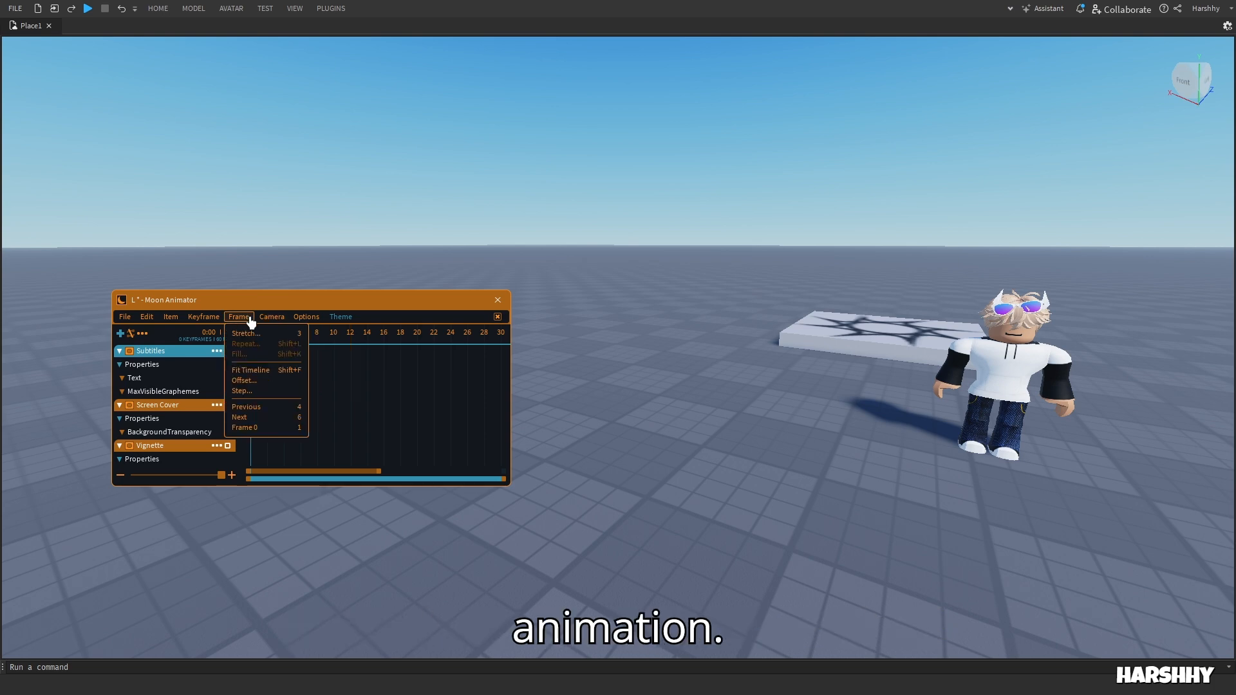
click(267, 318)
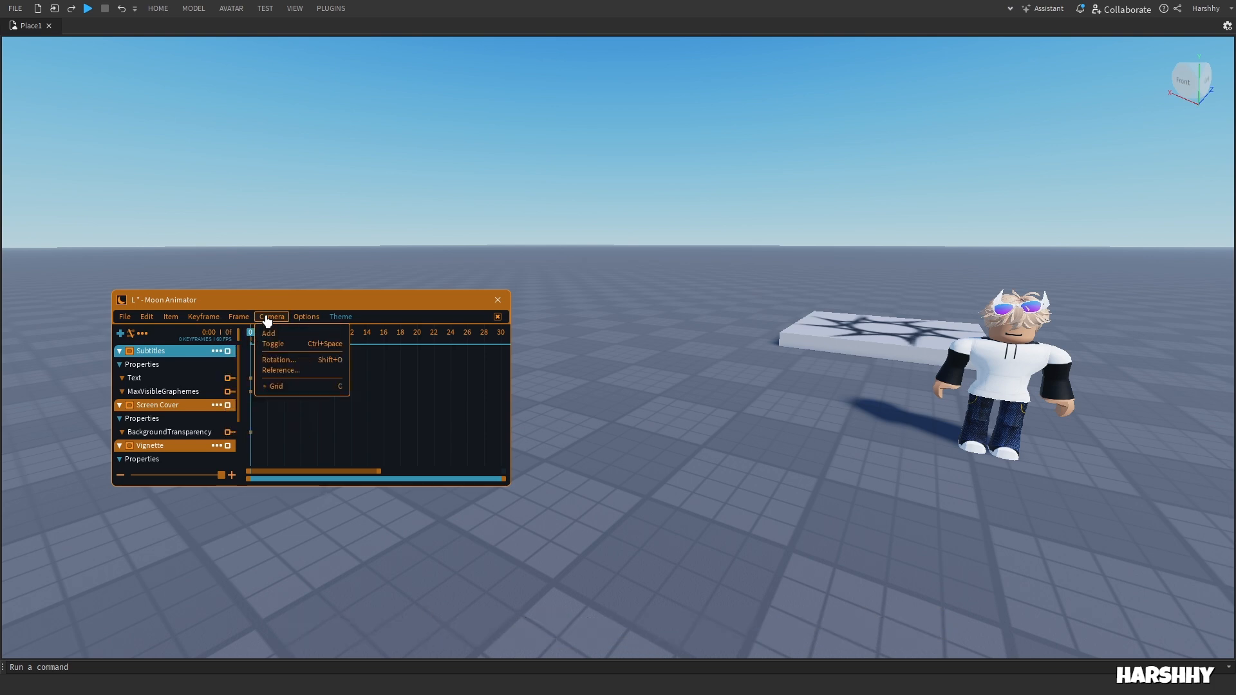
click(267, 333)
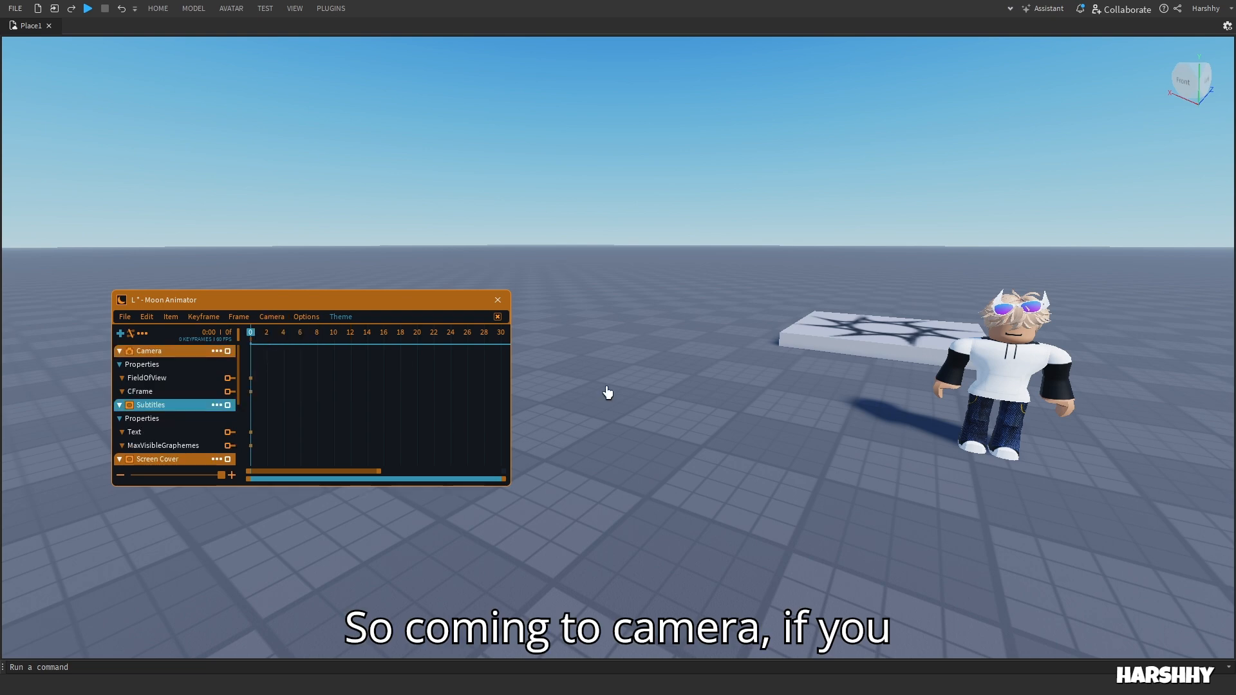
Step: Keyframe the camera's CFrame on a close-up of the character at frame 0 and a distant view from behind at frame 60
click(182, 395)
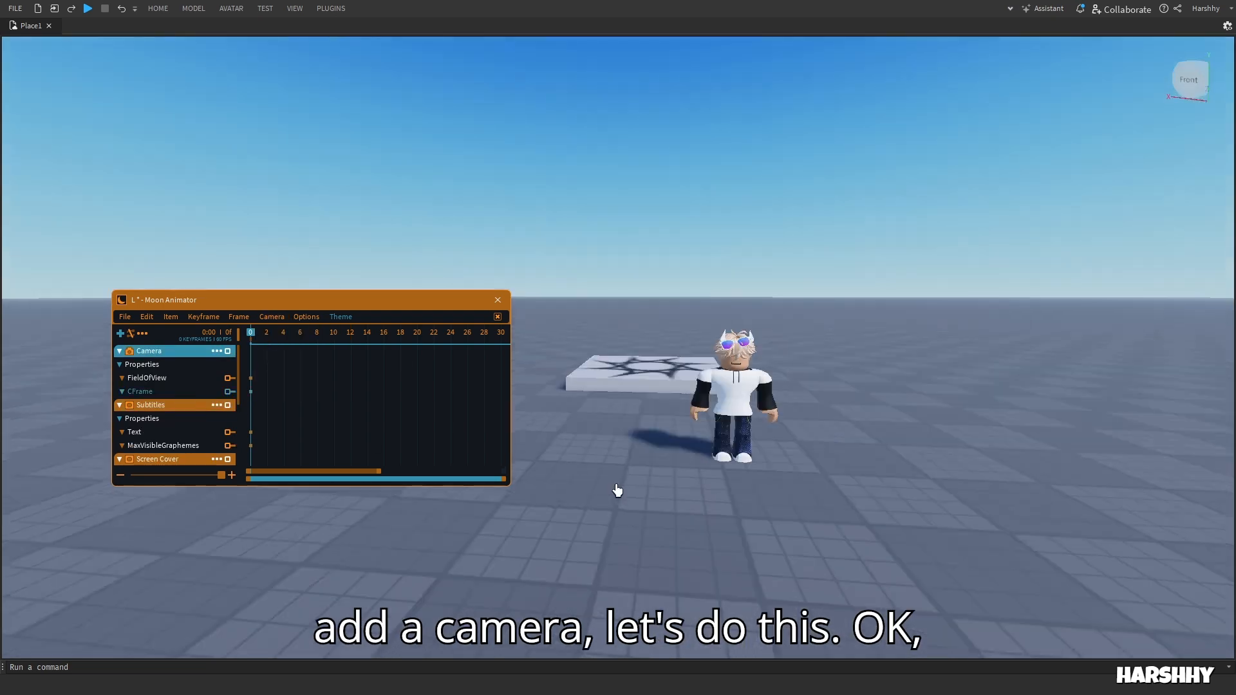
scroll(616, 491, up, 5)
right_drag(614, 489, 614, 488)
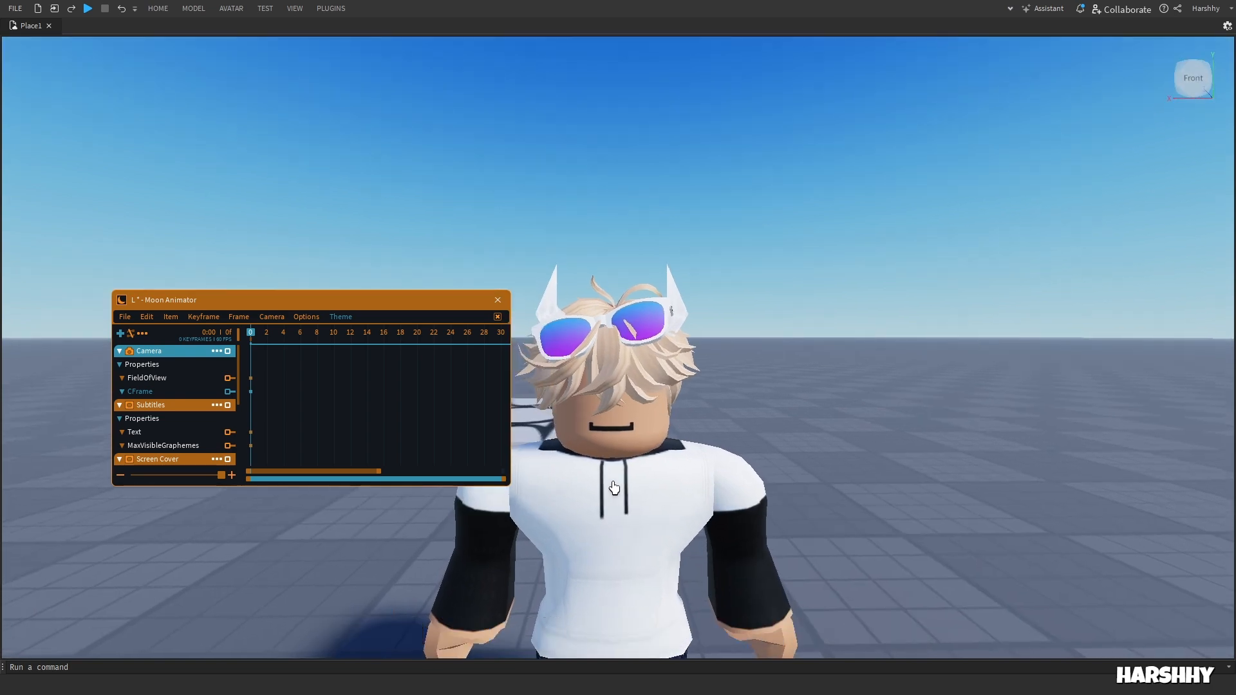
key(plus)
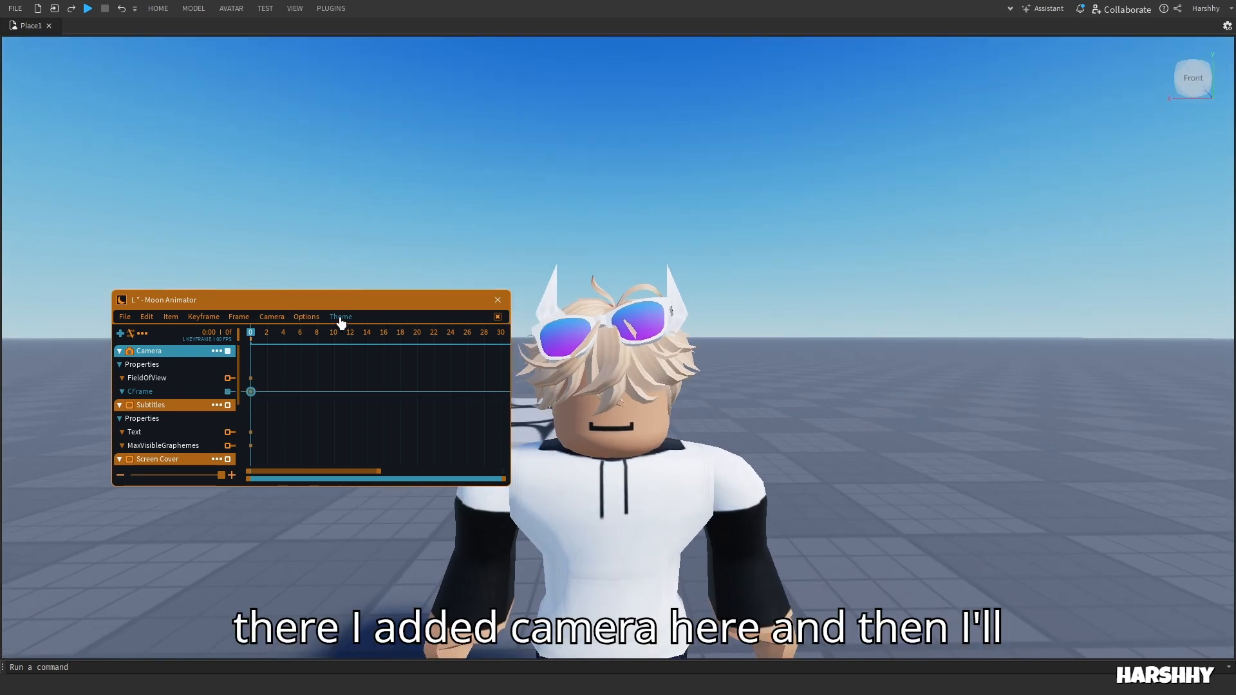
drag(337, 337, 700, 362)
right_drag(789, 352, 758, 356)
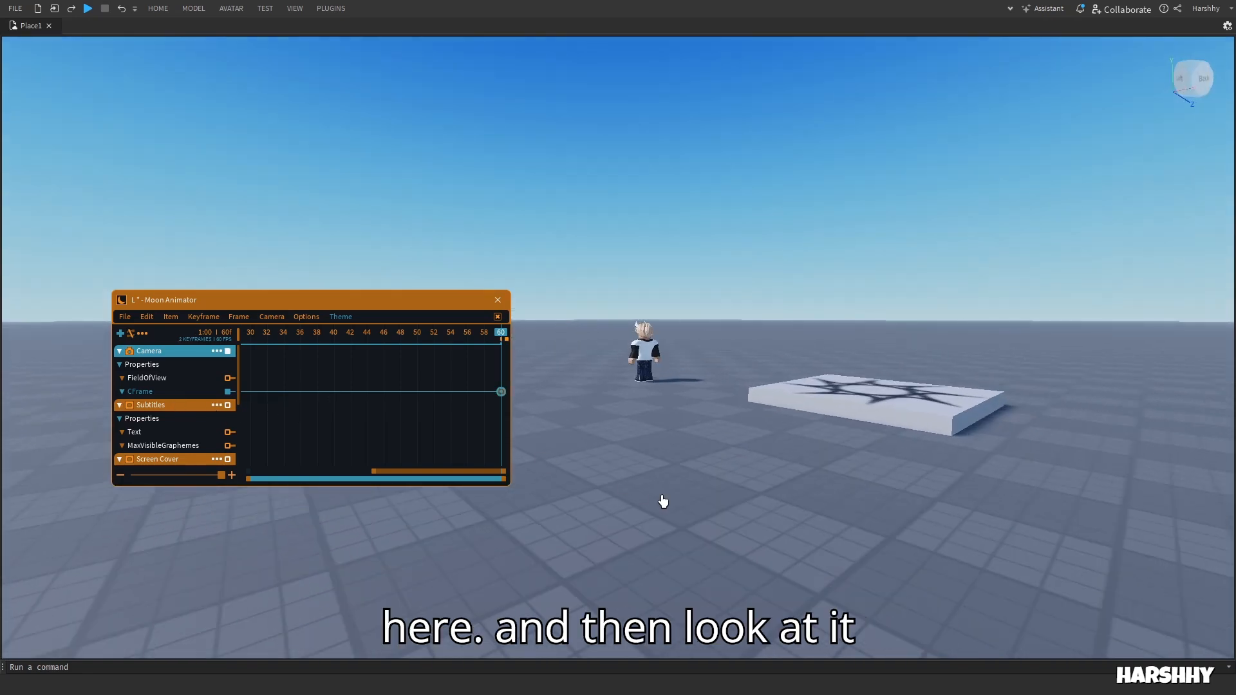
Step: Play back the camera animation and look through the Keyframe, Frame, Item and Camera commands for a playback command
key(space)
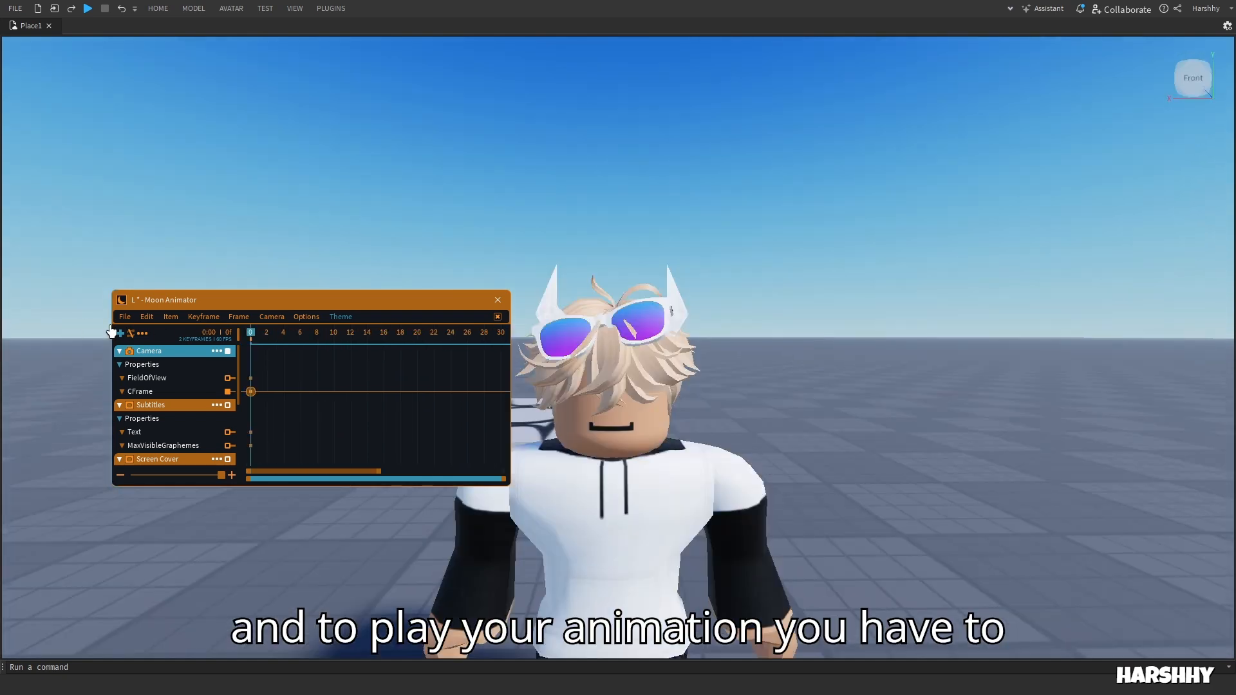
key(space)
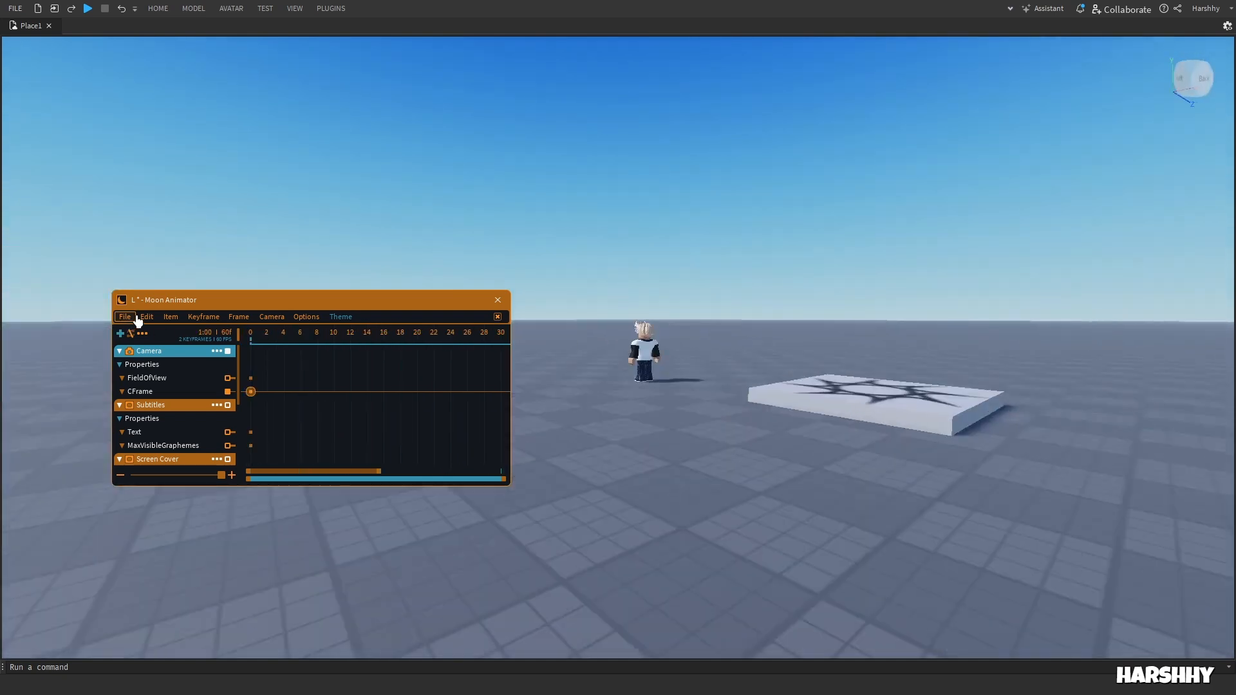
click(206, 319)
click(207, 319)
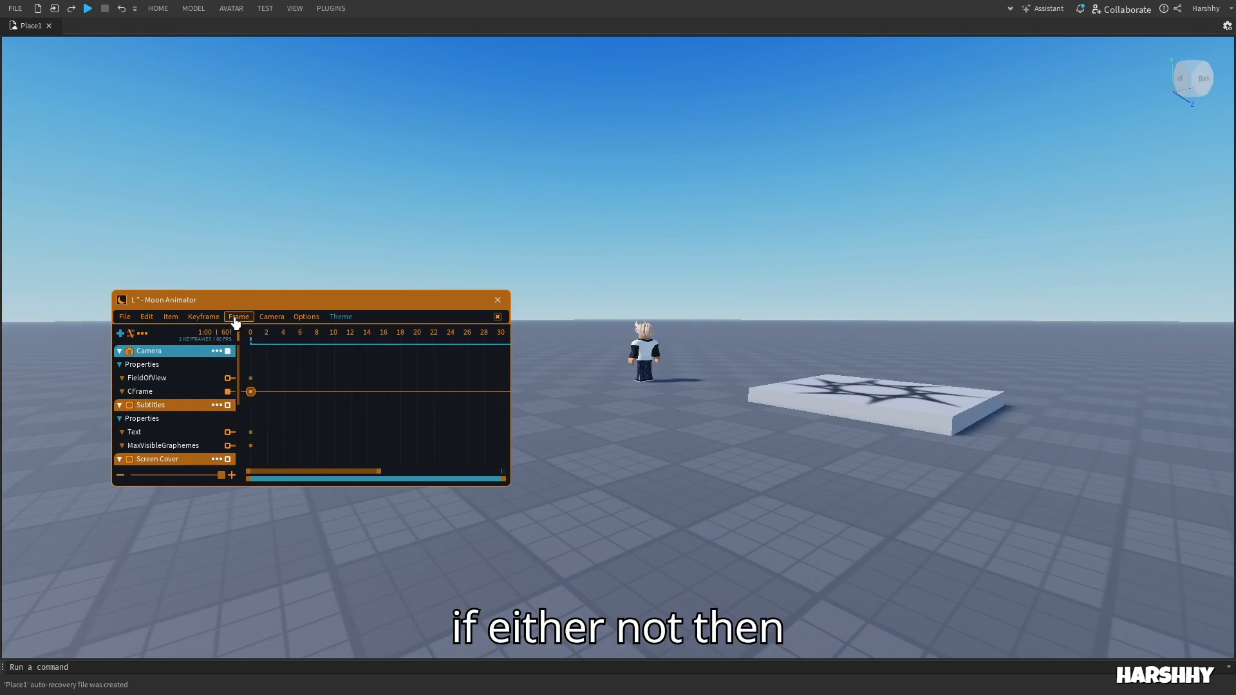
click(236, 317)
mouse_move(183, 319)
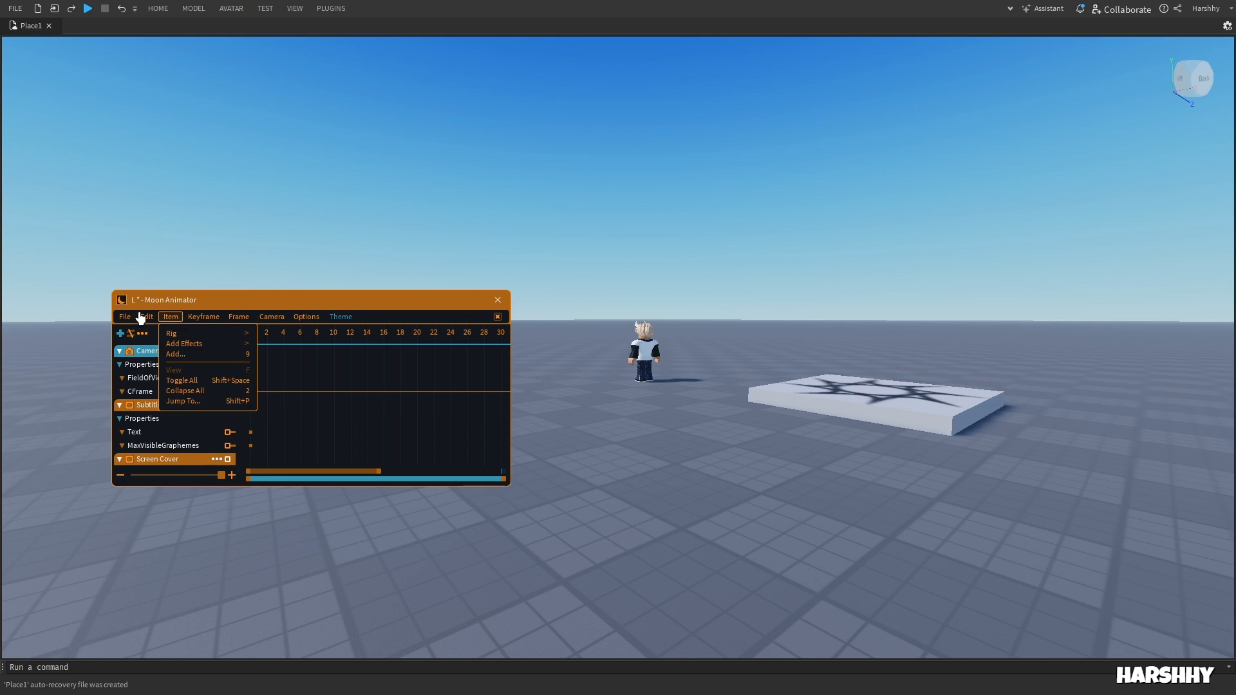
mouse_move(125, 318)
click(656, 545)
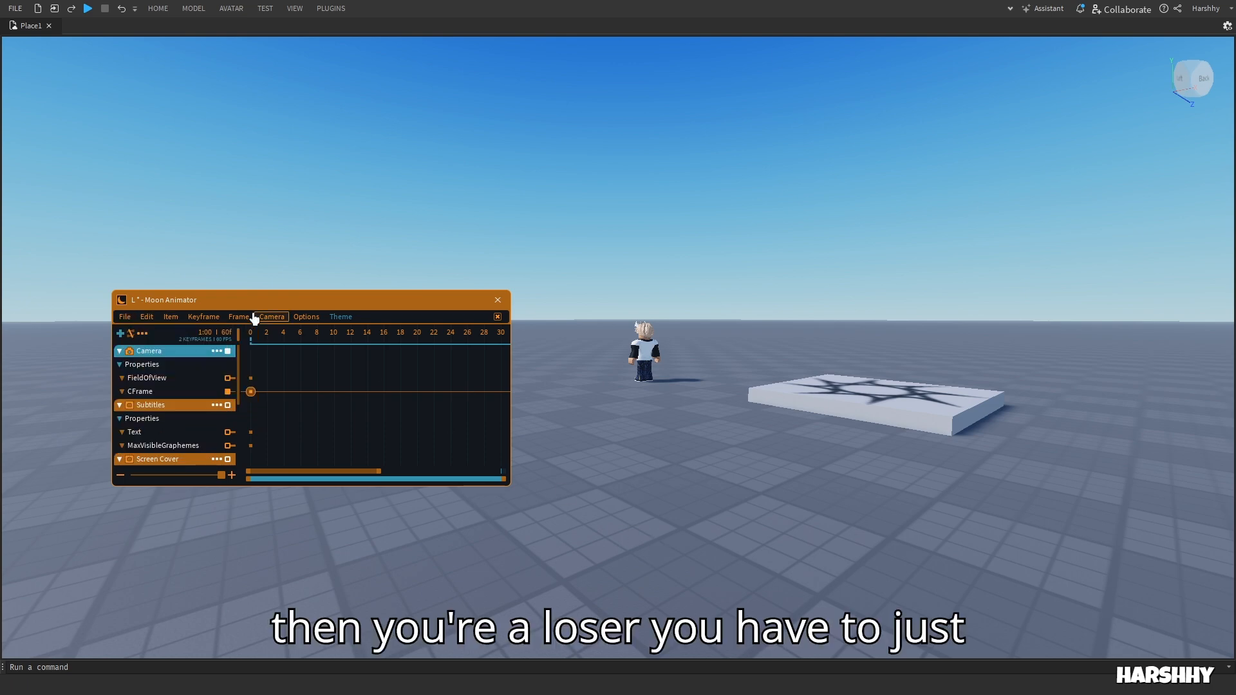
click(253, 339)
key(space)
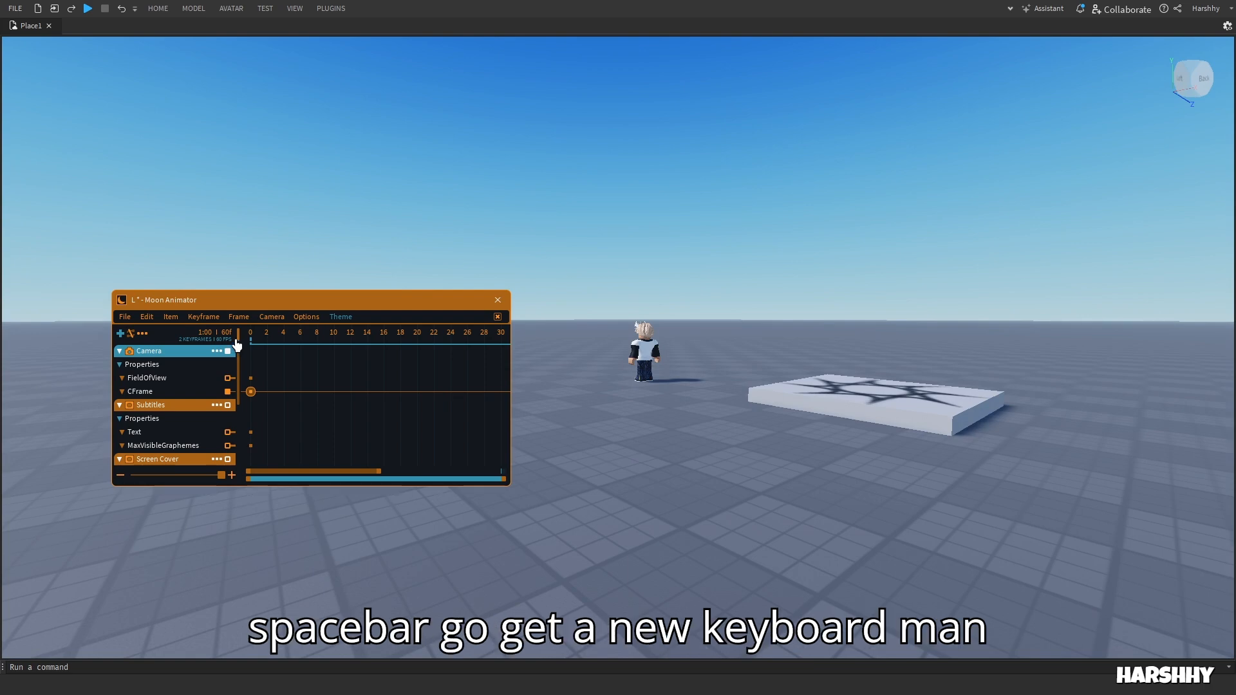
click(261, 318)
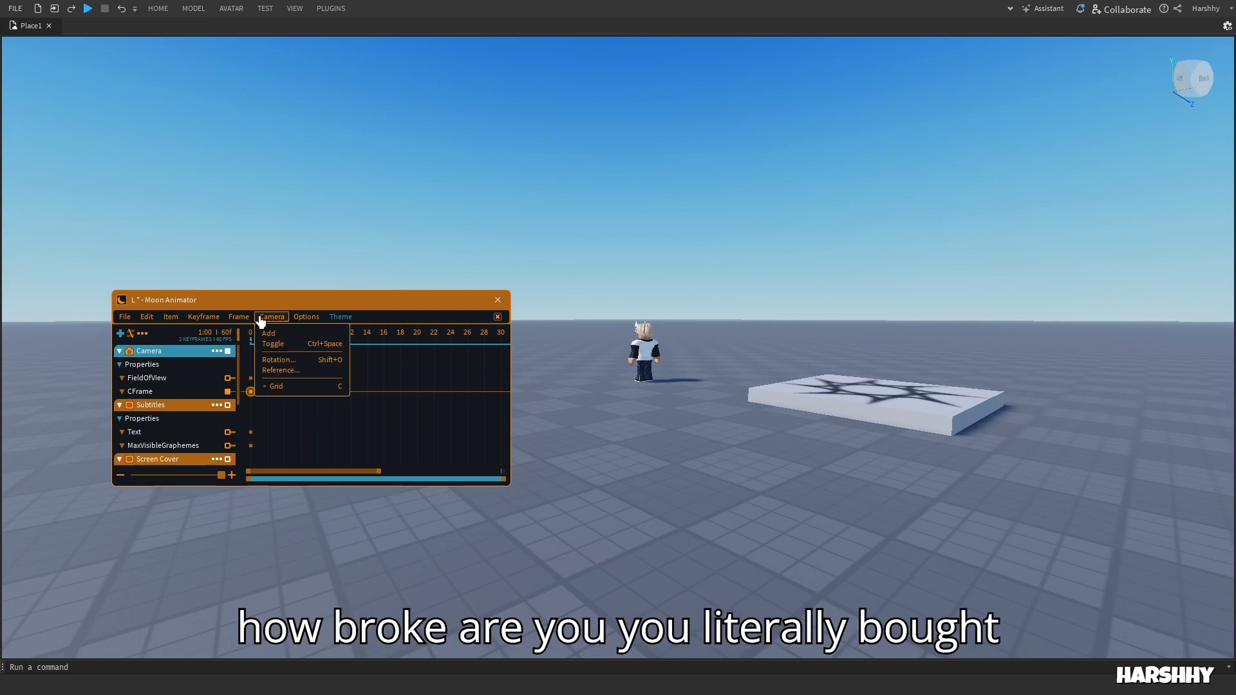
click(607, 513)
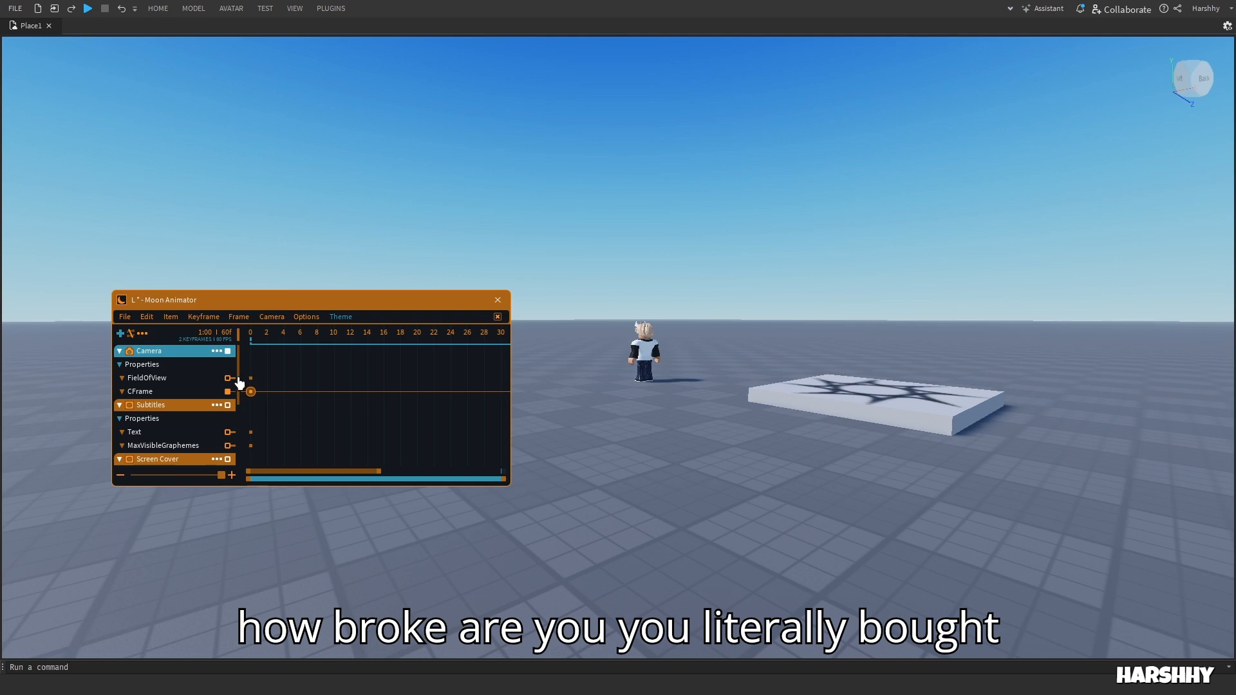
Step: Delete the camera's CFrame keyframes at frames 0 and 60 and return the playhead to frame 0
drag(245, 401, 564, 384)
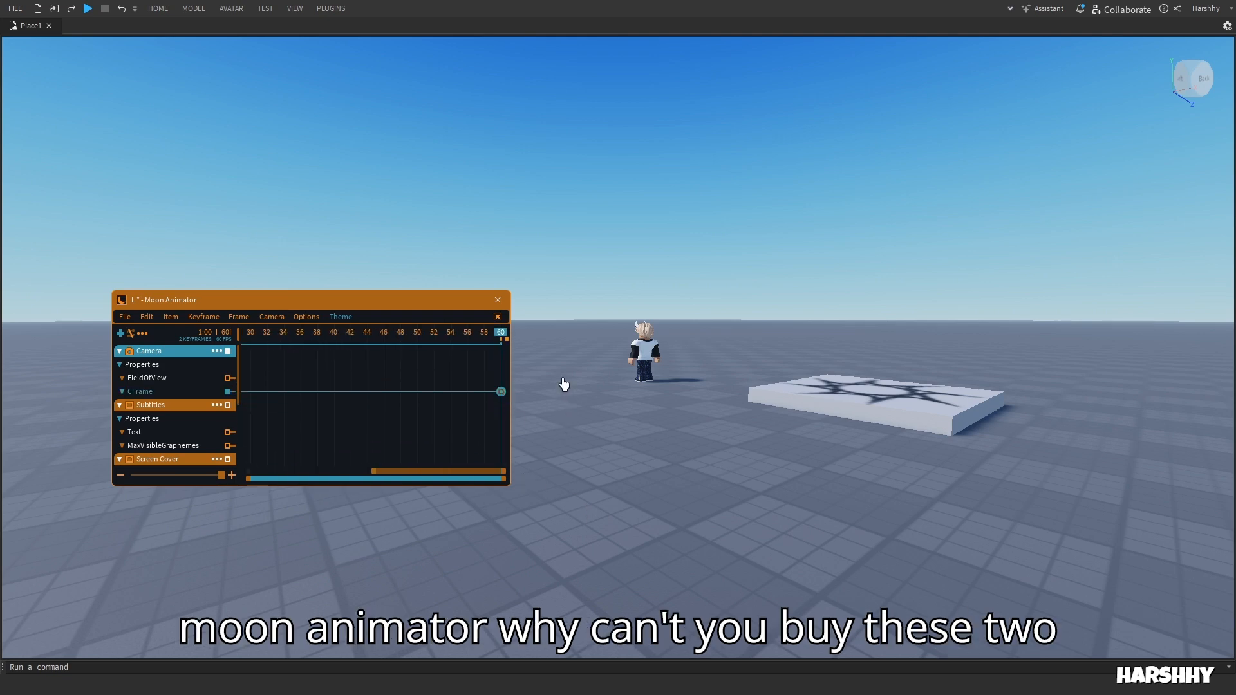
drag(458, 349, 2, 335)
key(w)
right_drag(755, 444, 755, 445)
key(s)
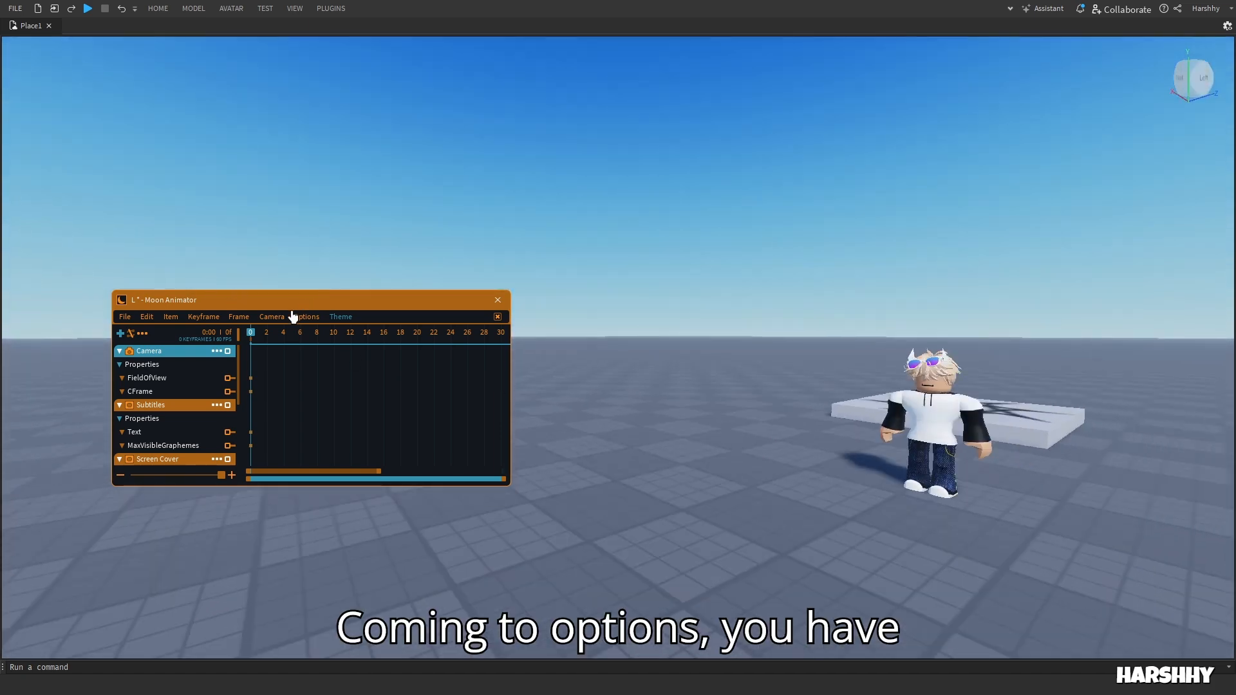
Step: Check the Handles options and add the character rig as an item to the animation
click(296, 316)
mouse_move(308, 335)
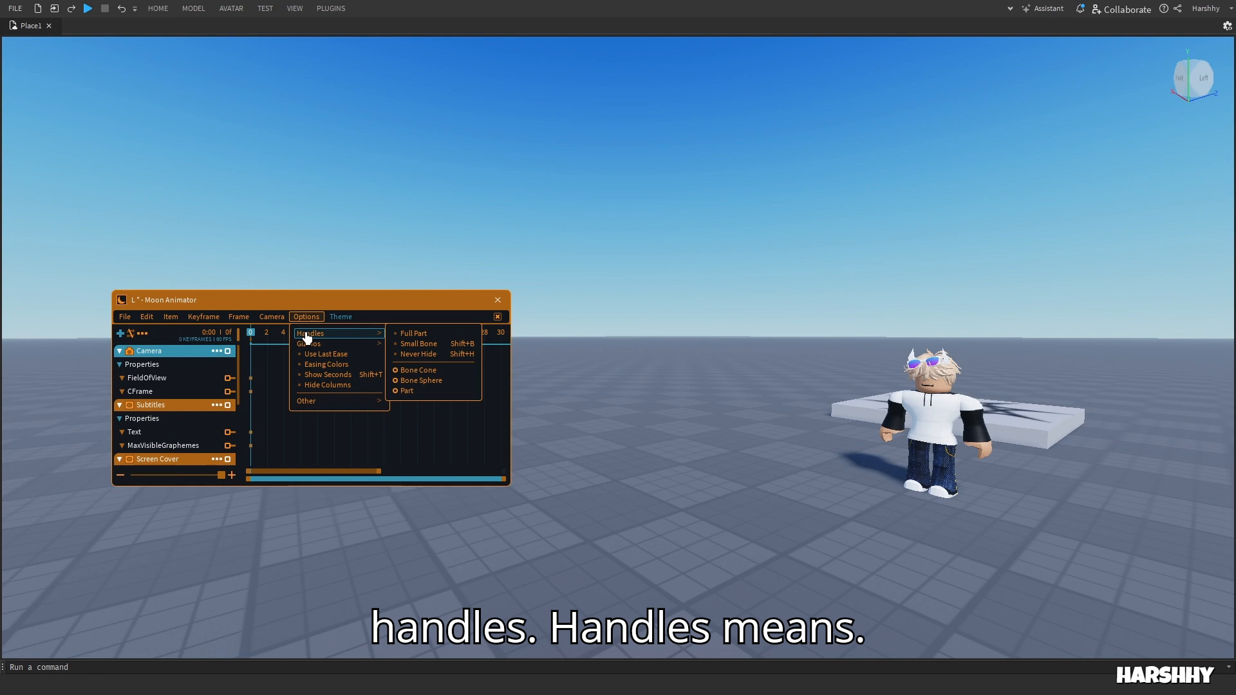
key(d)
right_drag(590, 442, 590, 442)
key(w)
click(120, 333)
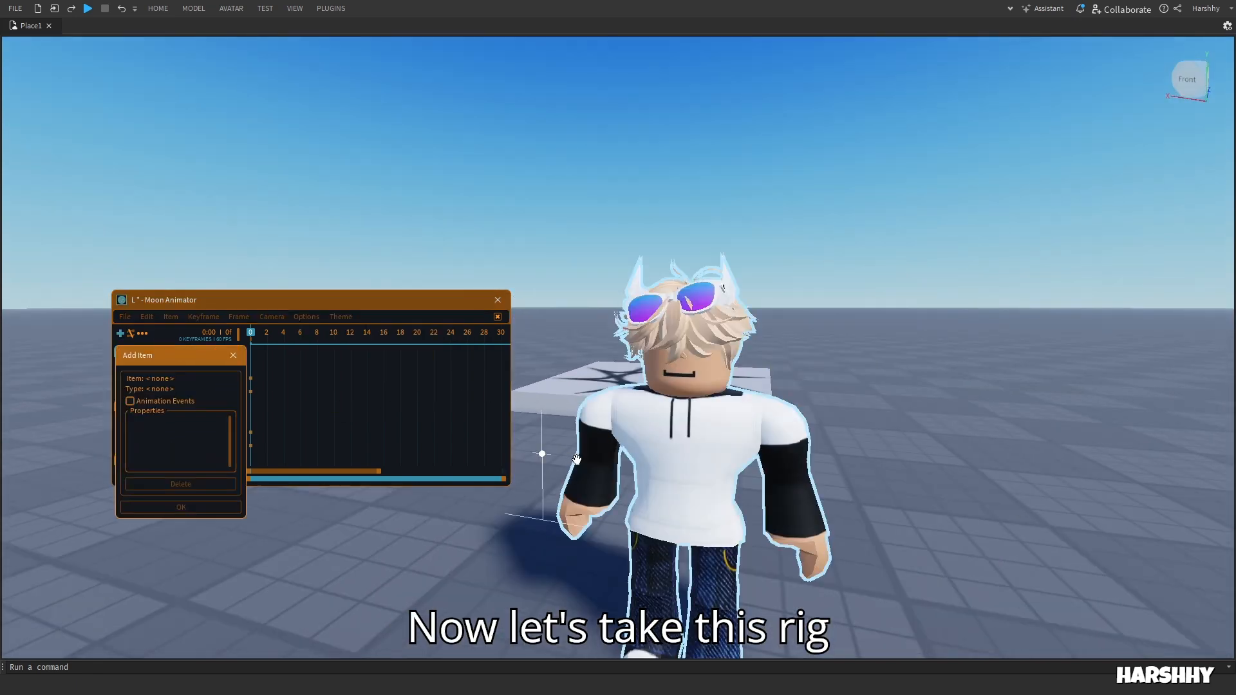
click(606, 464)
click(194, 511)
scroll(991, 552, down, 4)
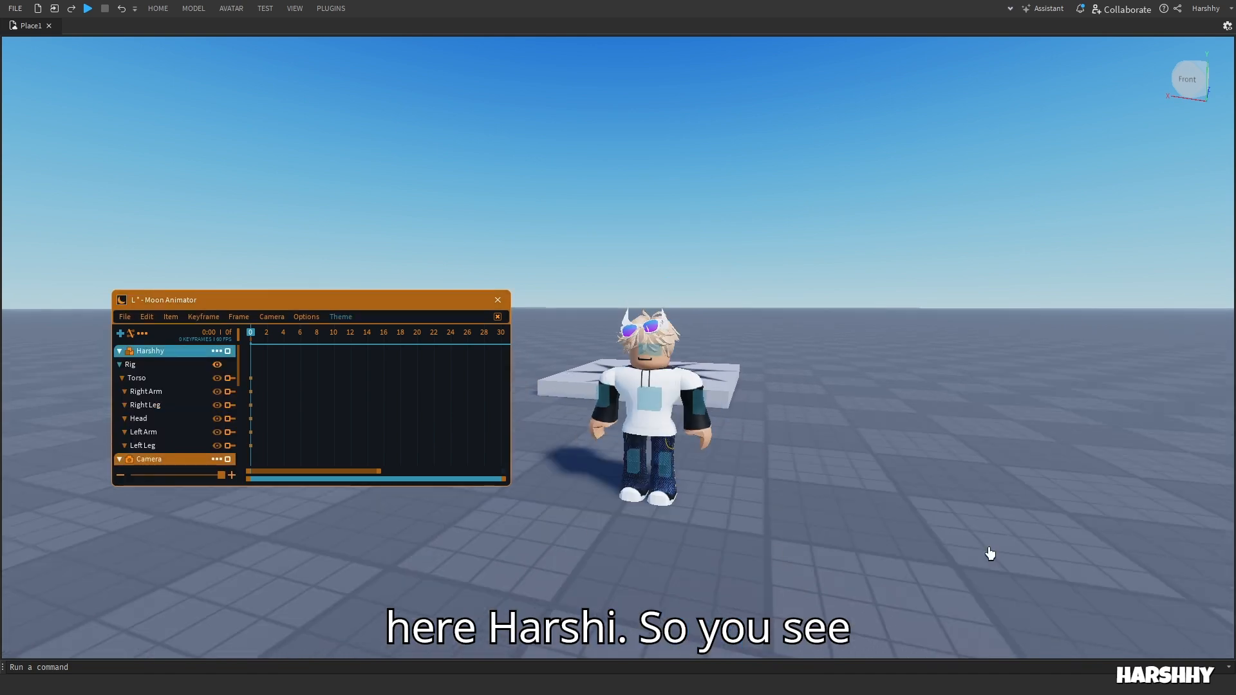
Step: Enable the Full Part handles for the rig and disable the Bone Cone, Bone Sphere and Part handles
scroll(803, 523, up, 7)
right_drag(733, 525, 733, 525)
scroll(733, 524, down, 6)
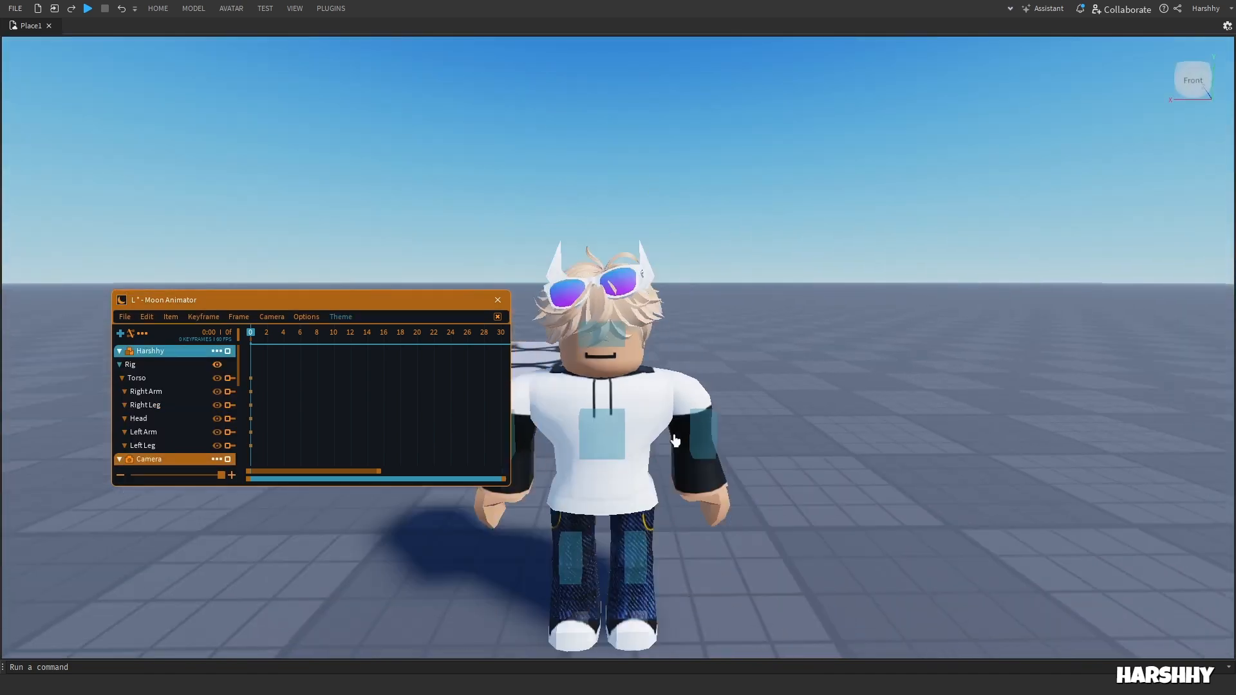
click(307, 316)
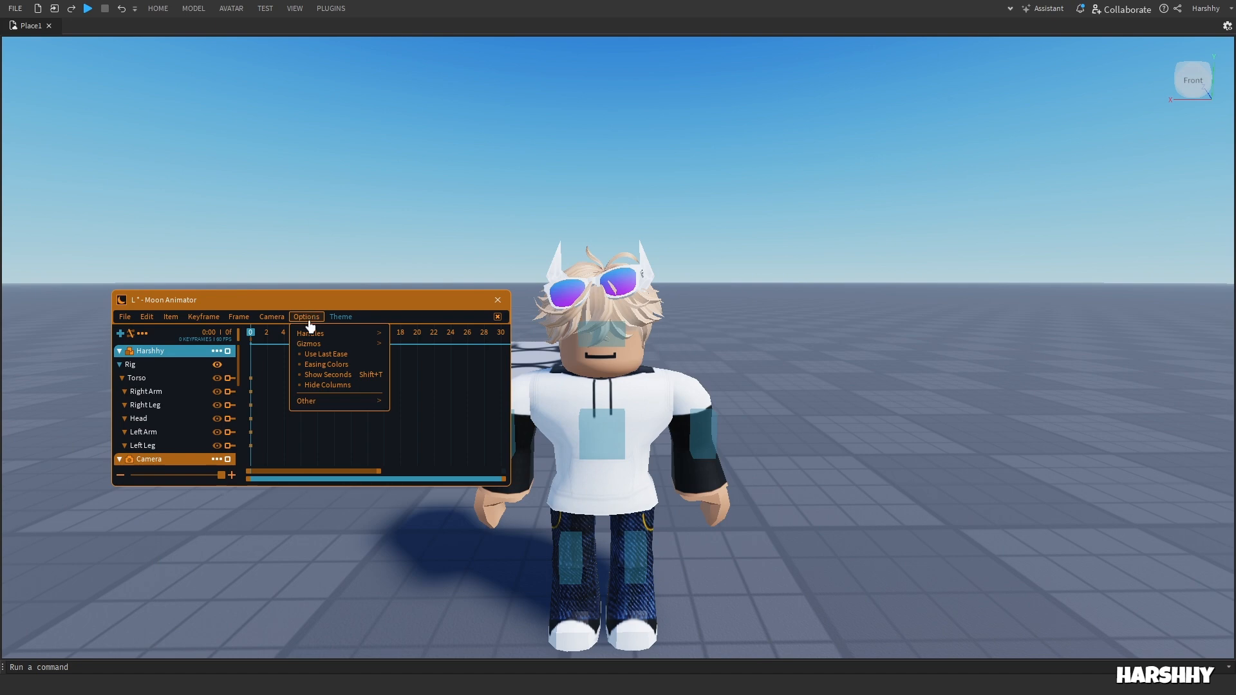
mouse_move(316, 336)
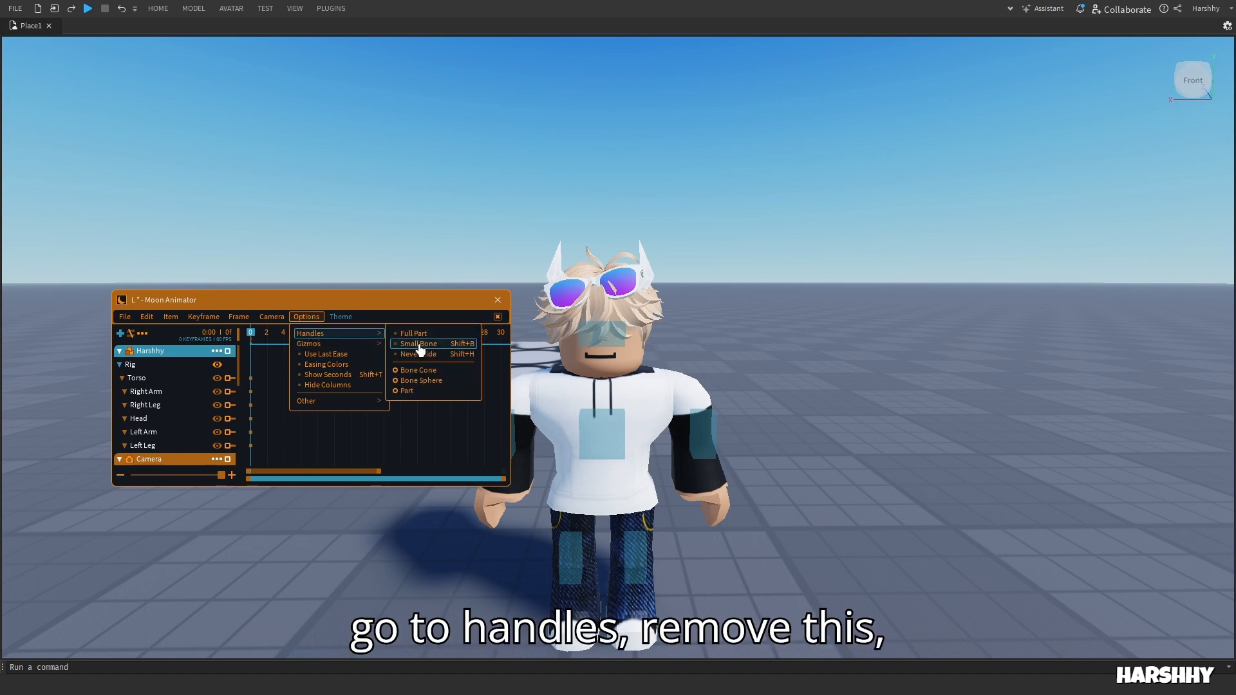
click(417, 382)
click(414, 392)
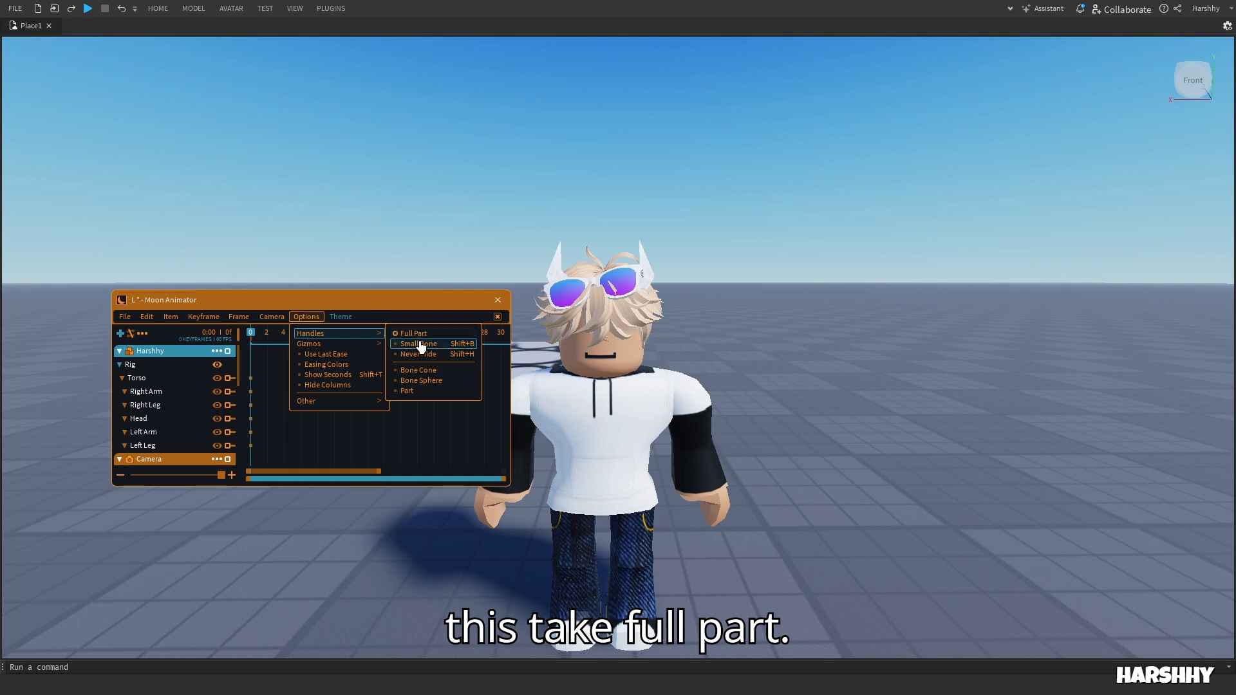
click(958, 528)
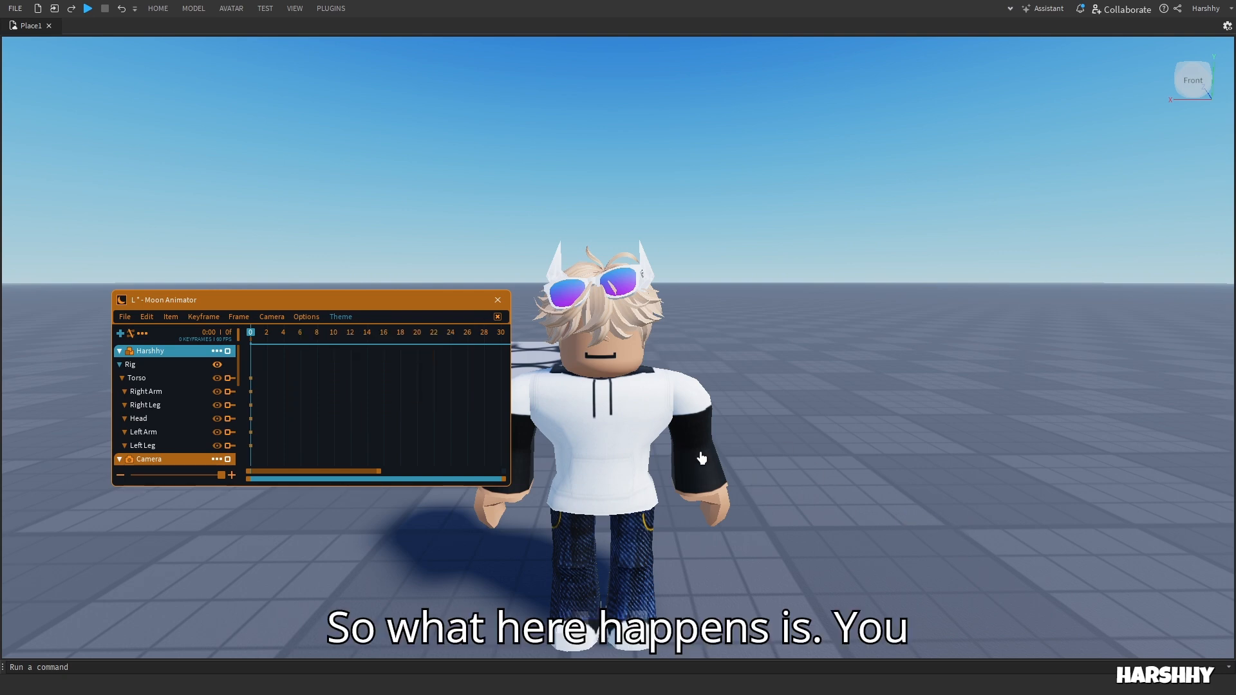
Step: Pose the rig's left arm at frame 0 by selecting the whole arm and swinging it slightly outward
click(708, 467)
right_drag(711, 467, 846, 507)
click(781, 526)
key(d)
key(w)
key(d)
click(846, 507)
drag(956, 499, 953, 534)
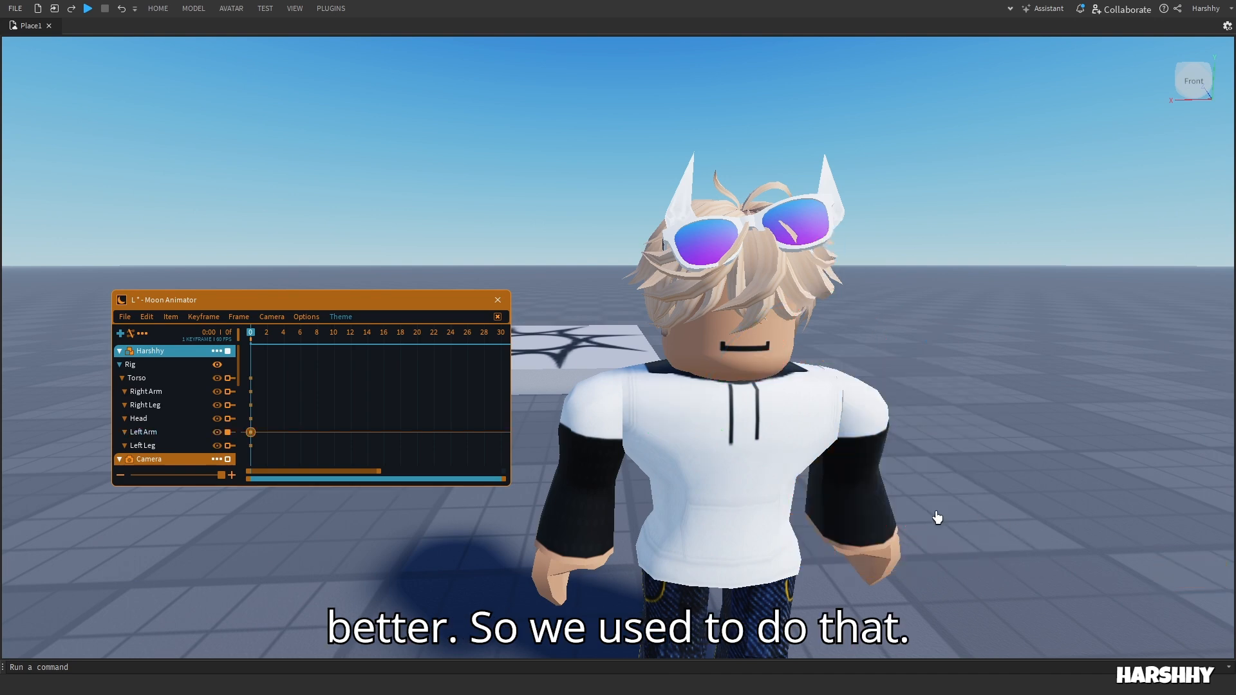
click(874, 495)
drag(944, 509, 941, 464)
click(902, 446)
Step: Enable the Bone Cone, Bone Sphere and Part handles again and disable the Full Part handles
click(302, 318)
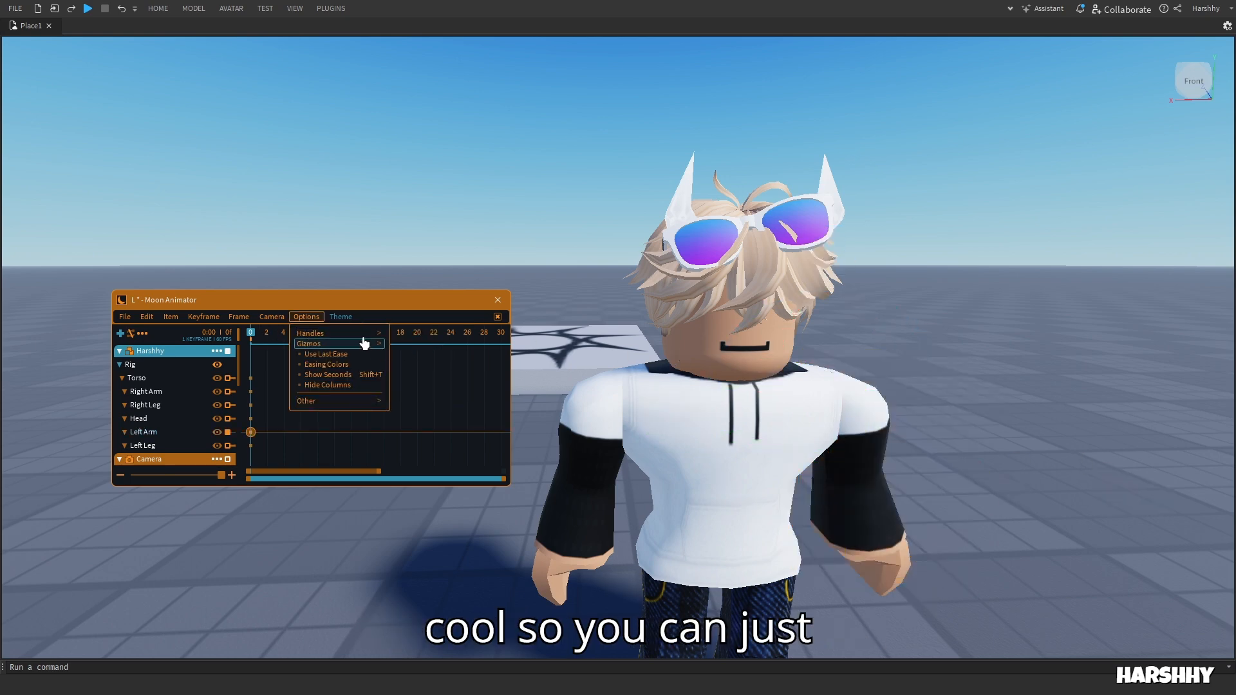
mouse_move(335, 333)
click(418, 370)
click(421, 381)
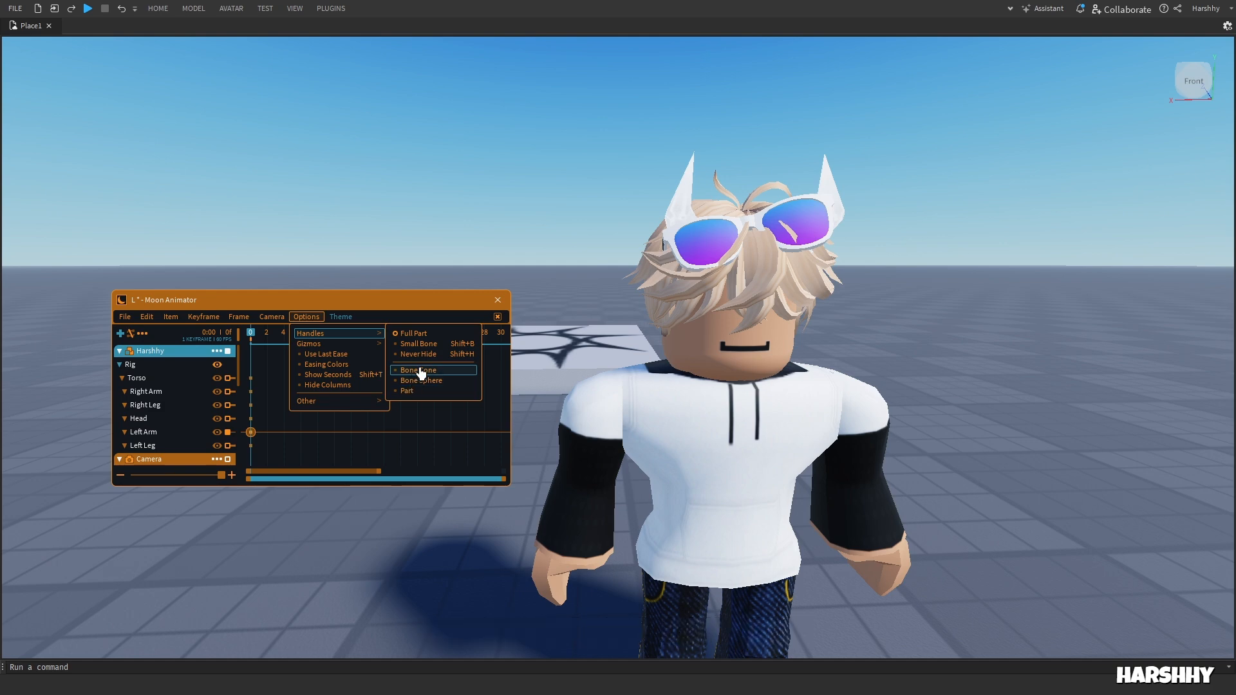
click(410, 391)
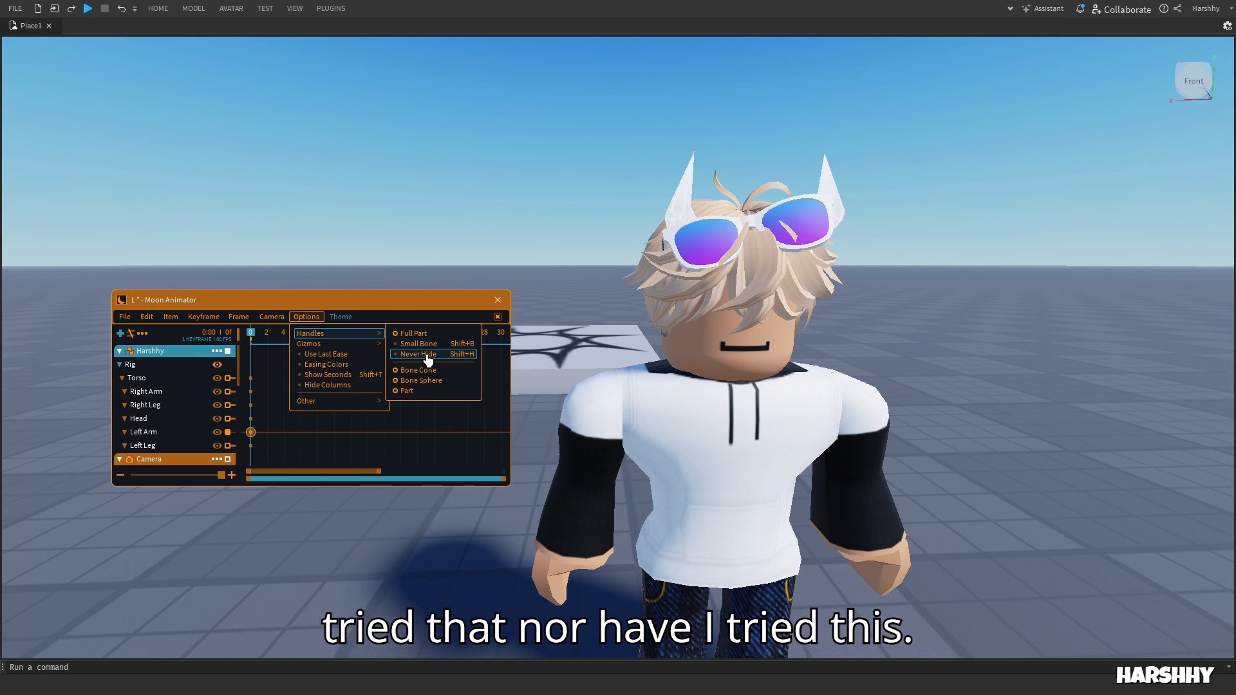
click(431, 334)
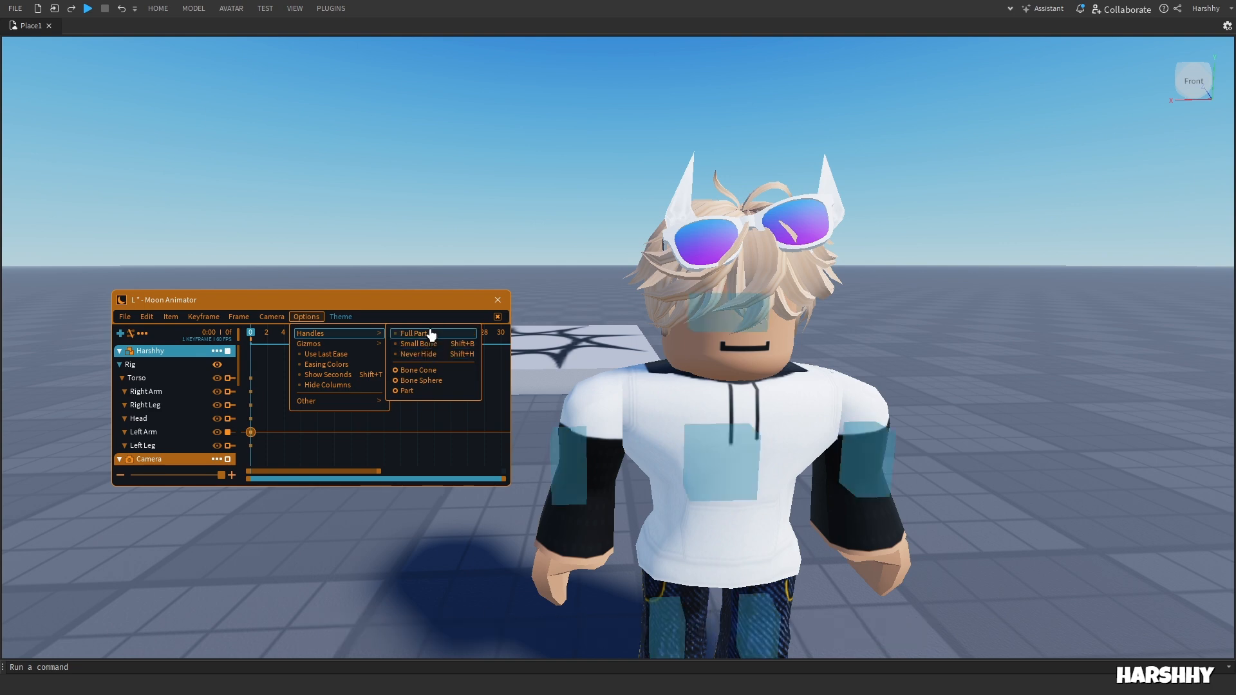
click(430, 335)
click(430, 336)
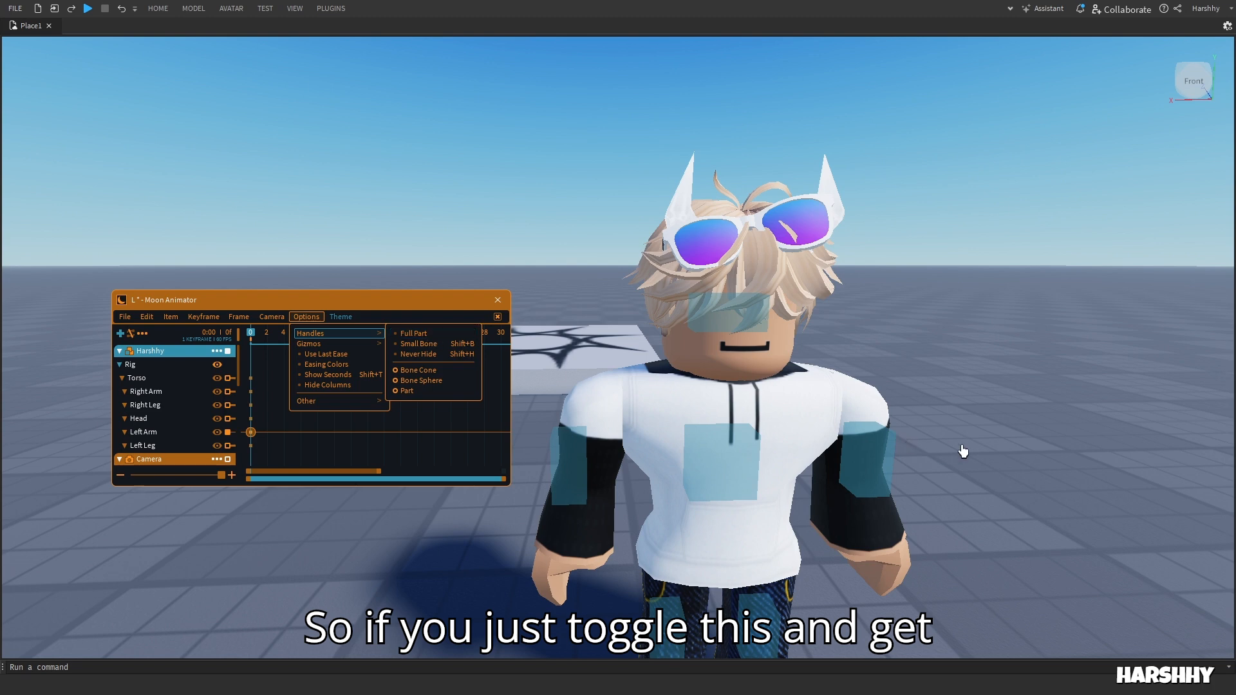
Step: Check the Handles options, enable Easing Colors for the keyframes and turn that option off again
click(308, 317)
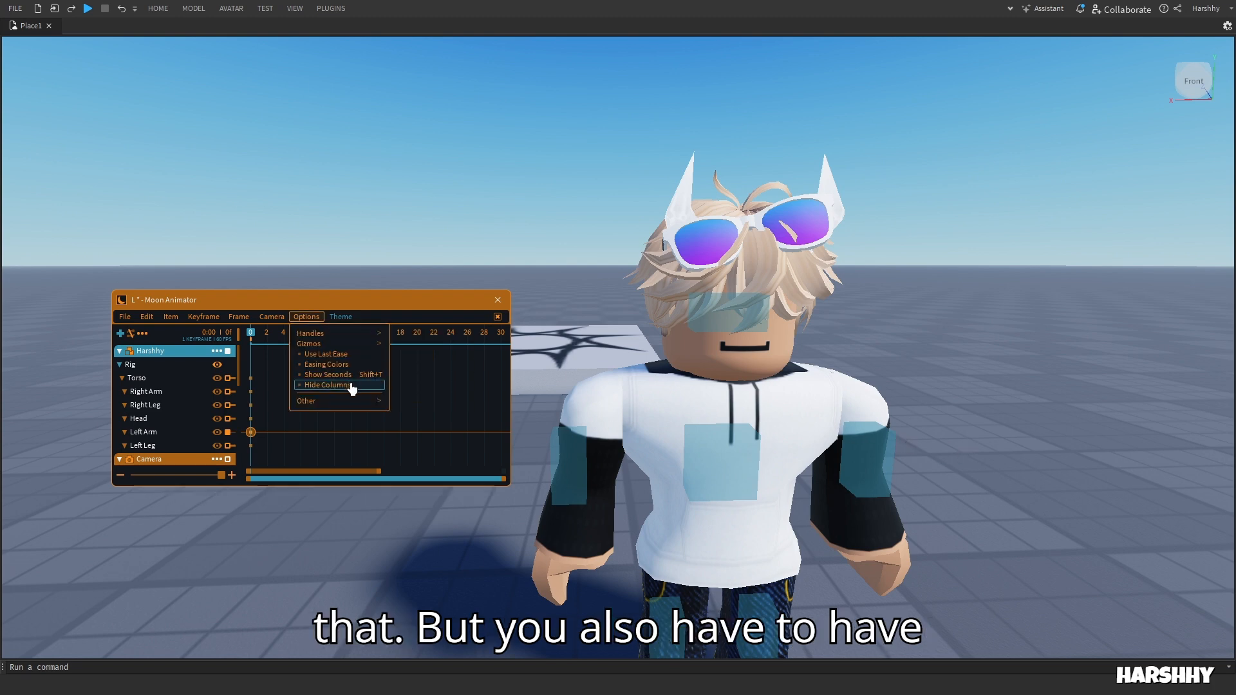
mouse_move(366, 334)
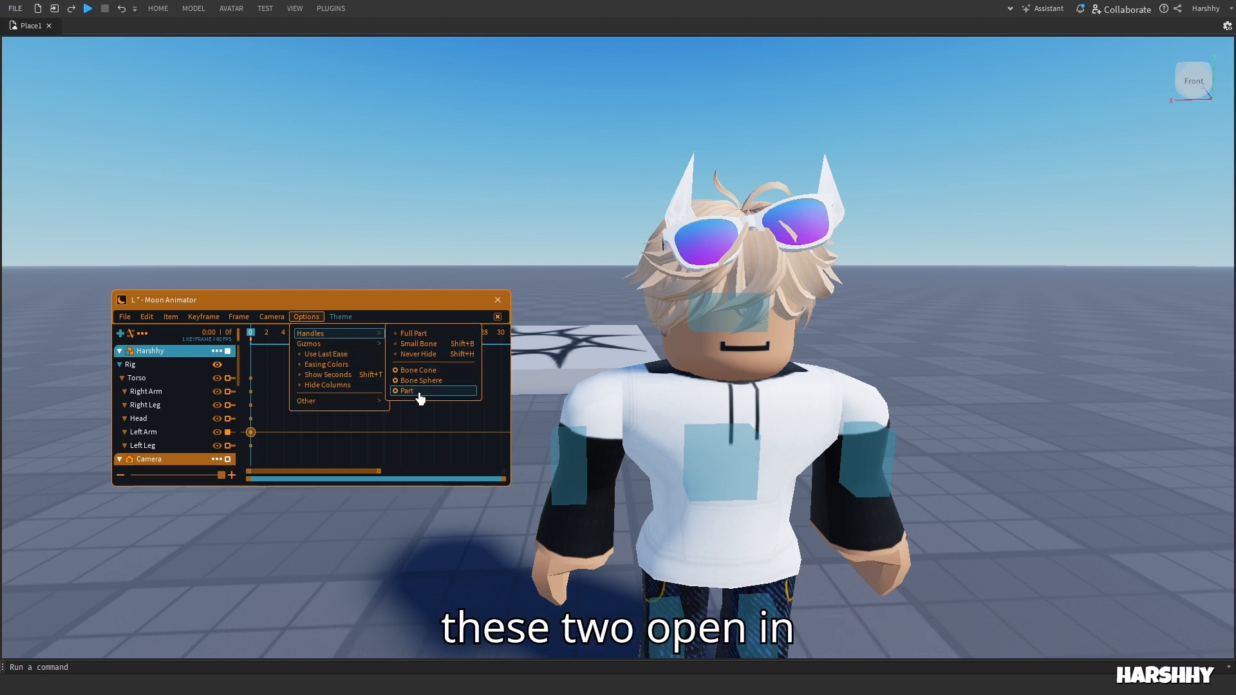
click(326, 365)
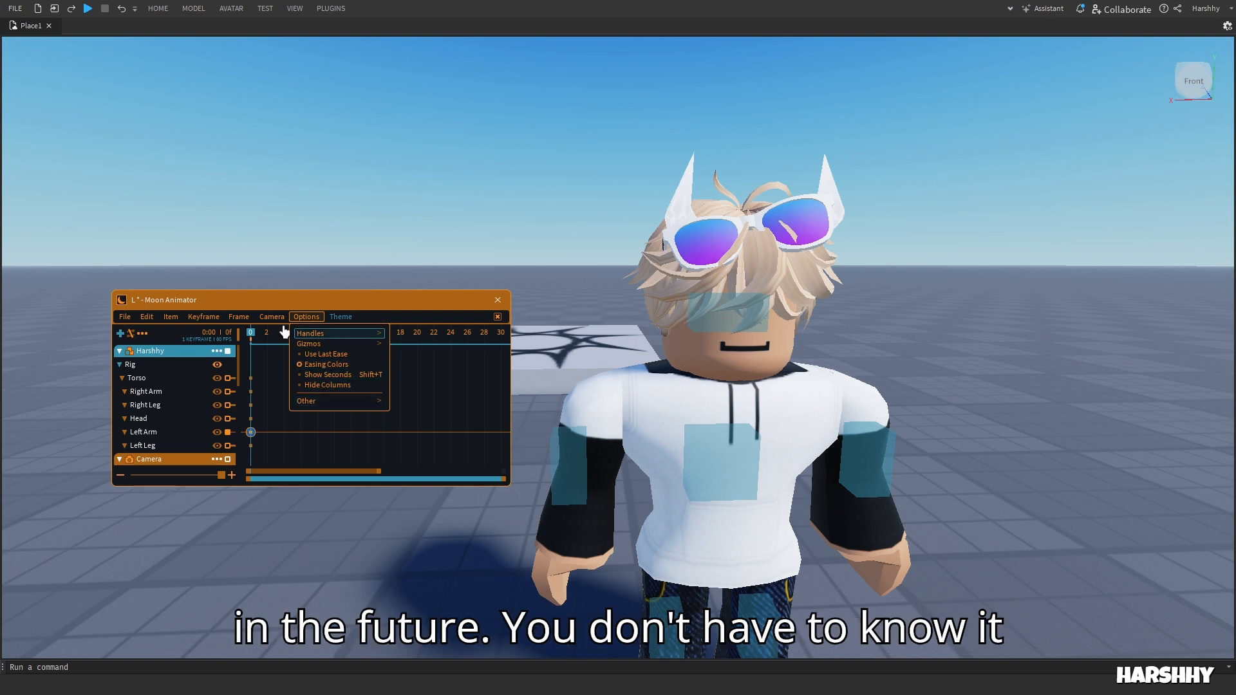
click(338, 367)
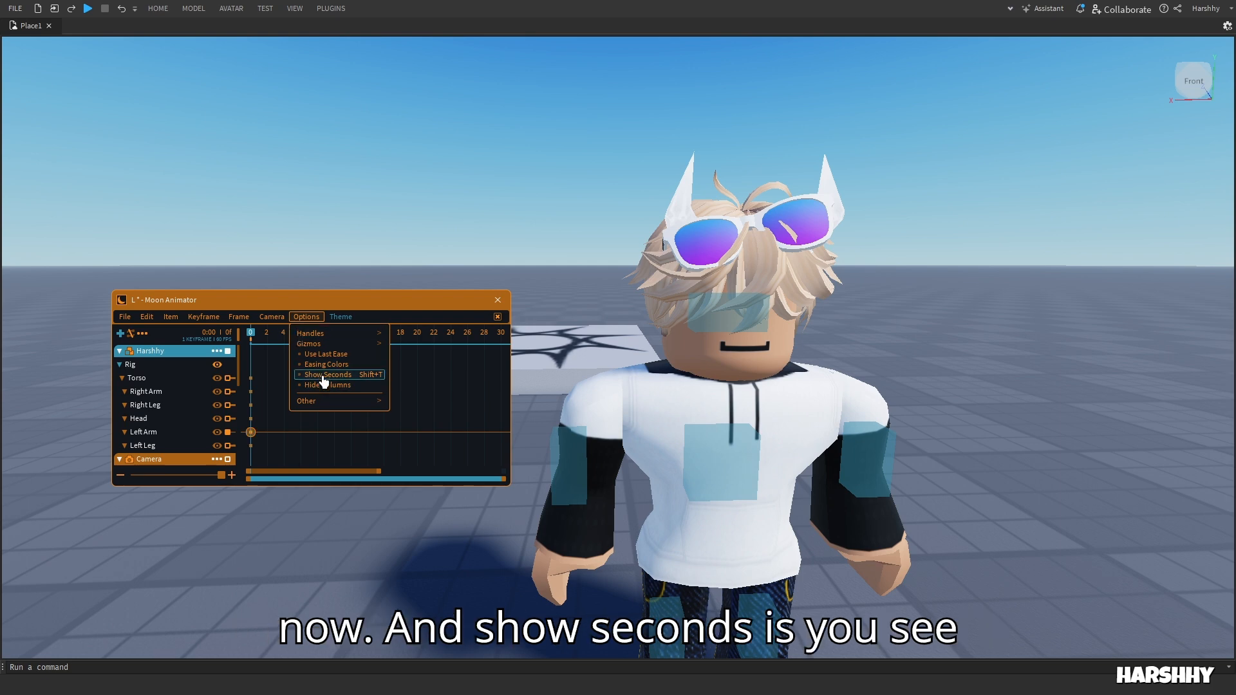
Step: Enable Show Seconds so the timeline position is displayed in seconds
click(322, 378)
click(324, 376)
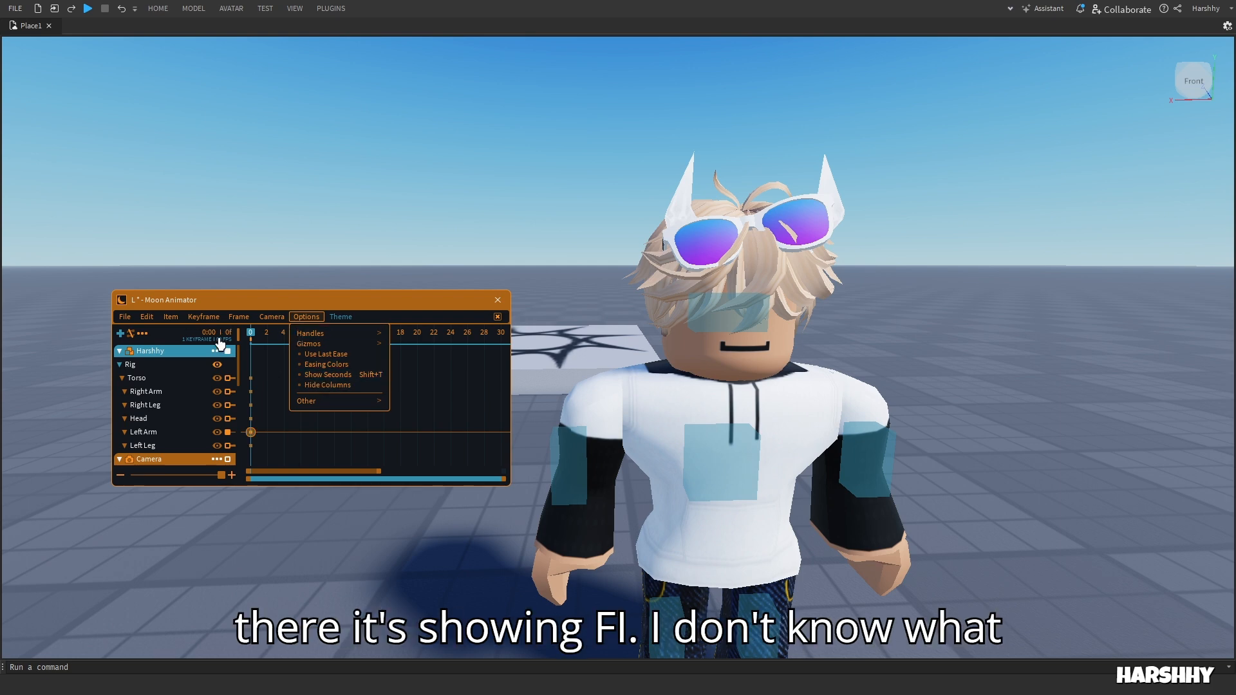
click(335, 383)
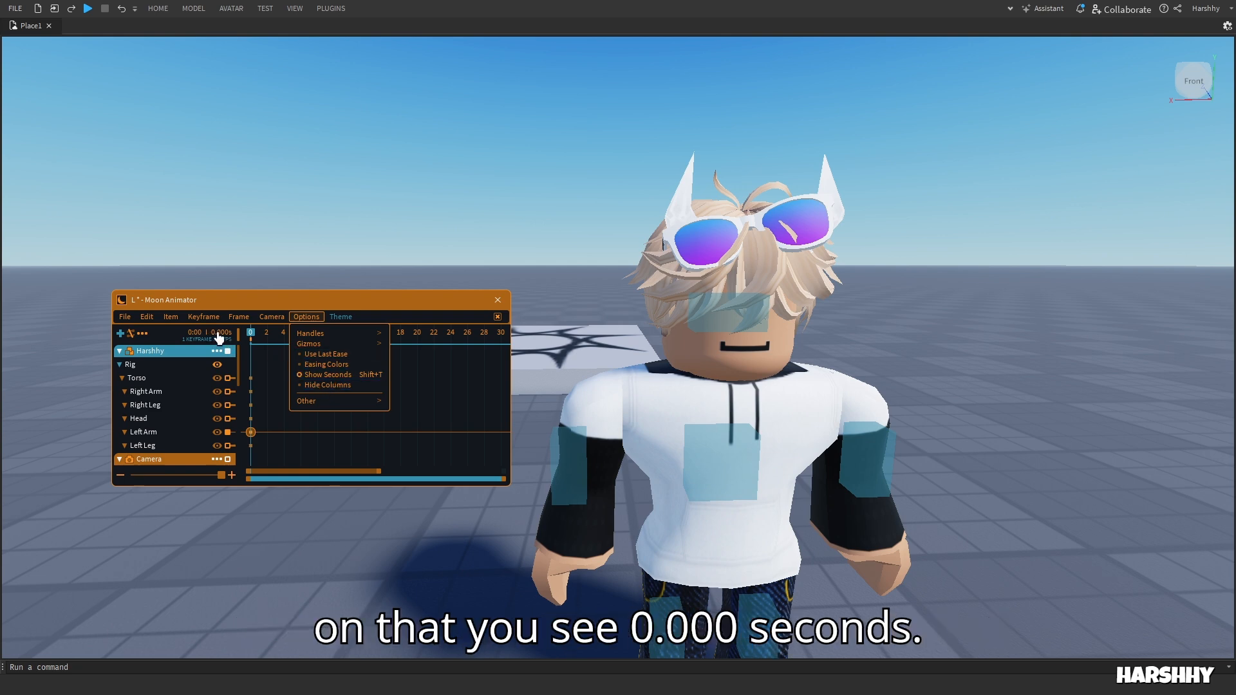
Step: Examine the theme editor's colour targets and background image settings, and close it without saving
mouse_move(333, 403)
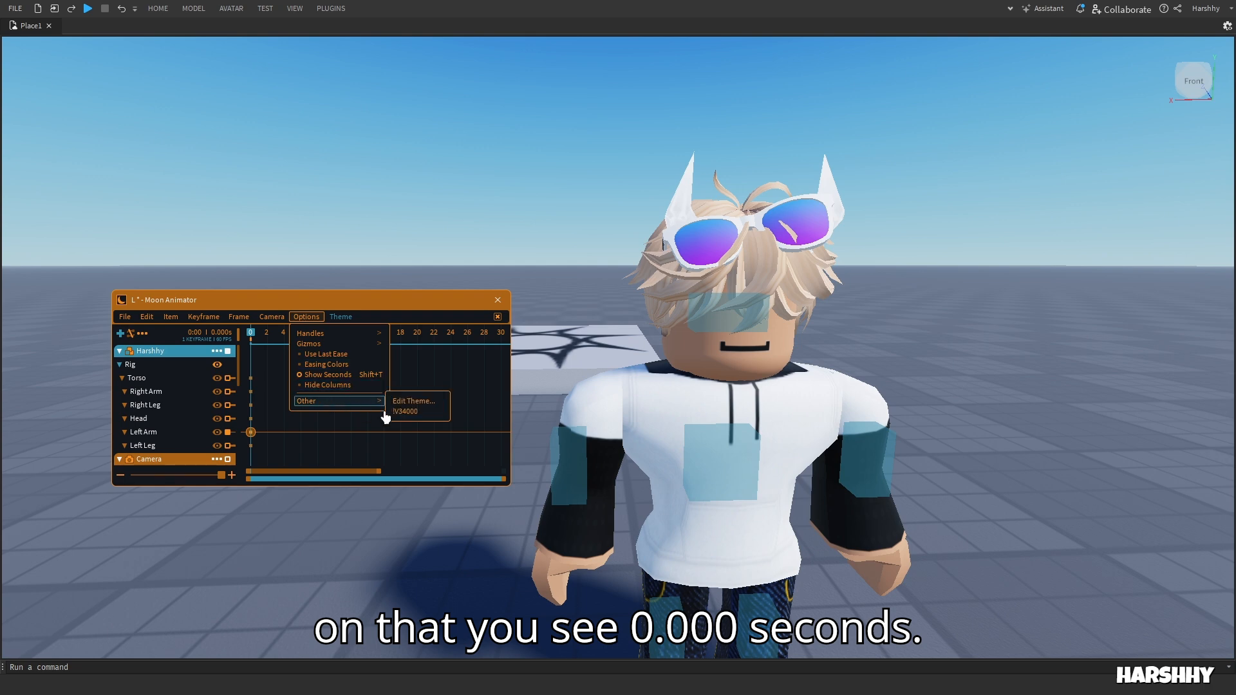
click(413, 402)
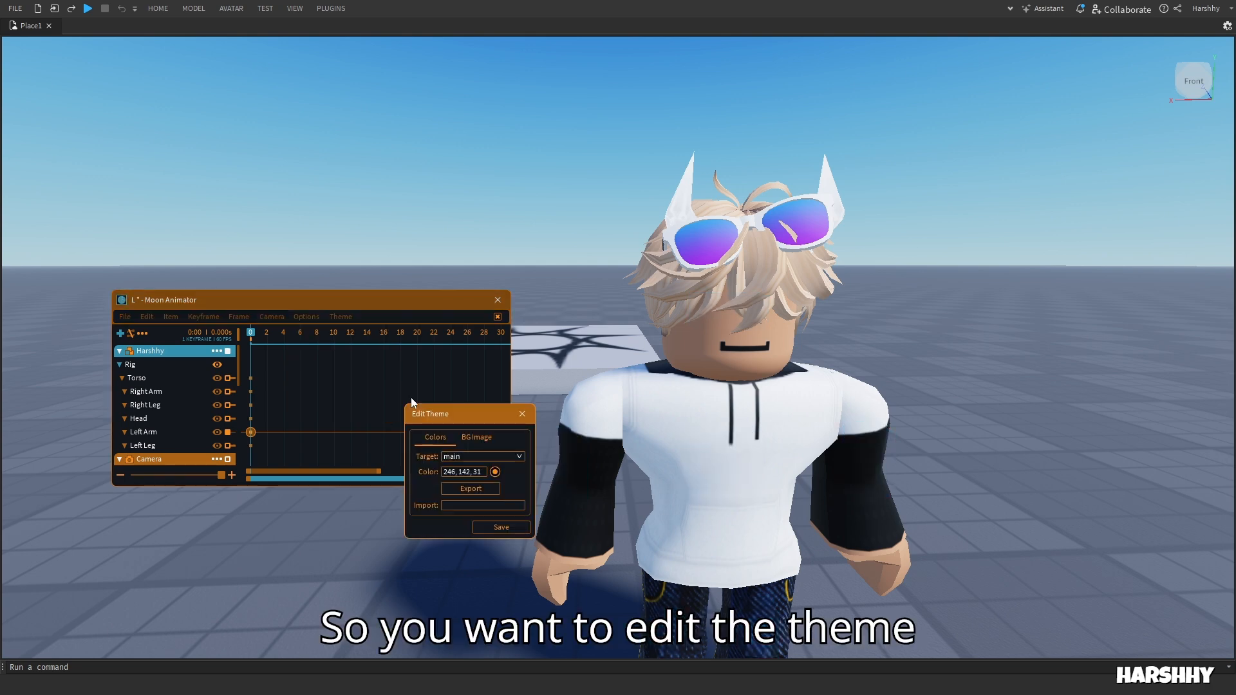
click(518, 416)
click(307, 317)
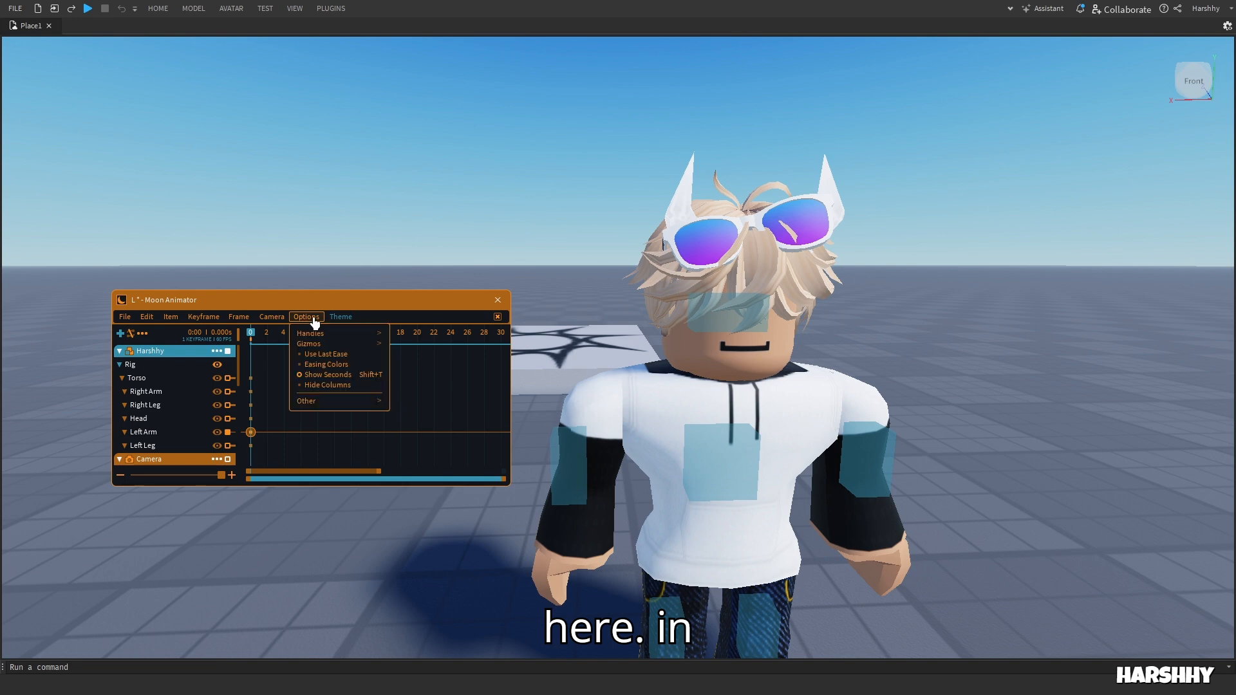
mouse_move(328, 402)
click(414, 402)
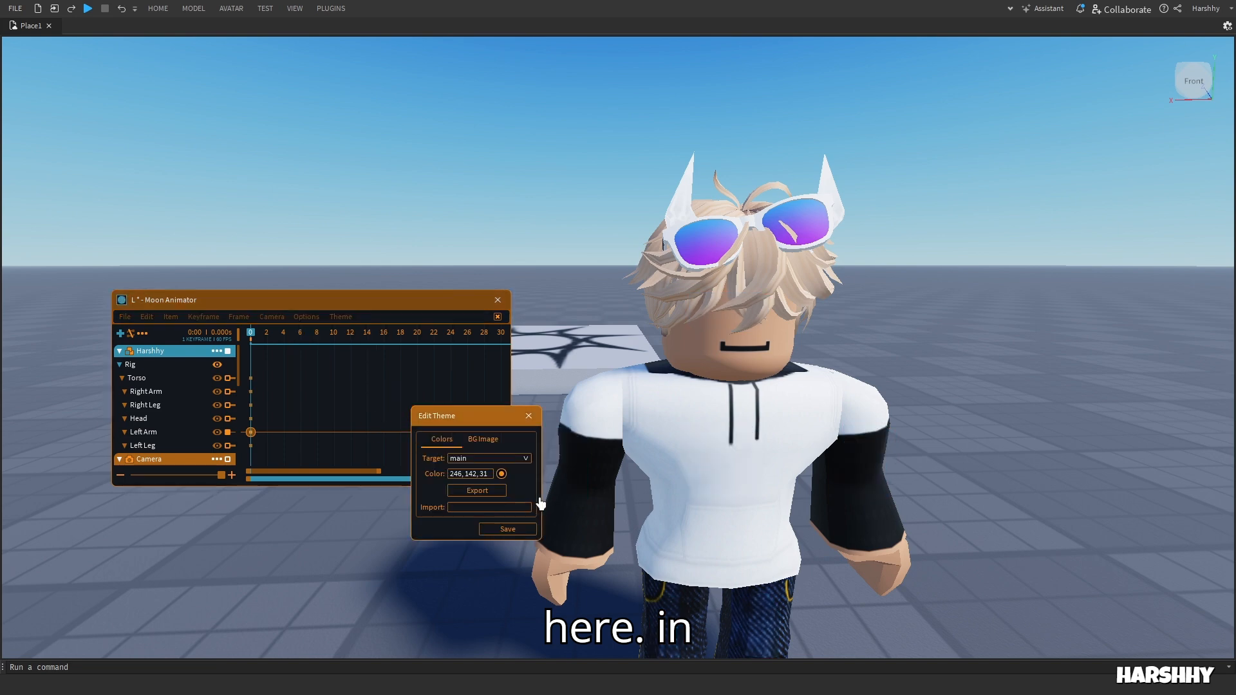
click(486, 460)
click(487, 465)
click(488, 442)
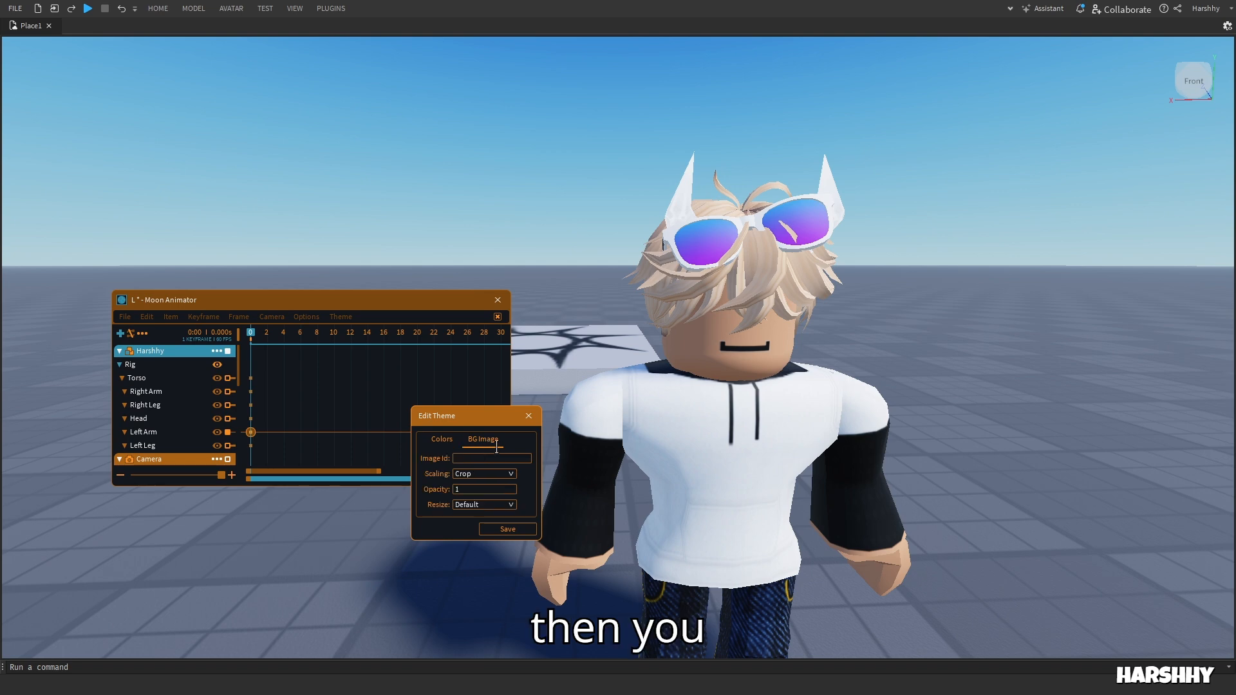
click(526, 422)
Step: Switch the Moon Animator interface theme to Lunar
click(344, 318)
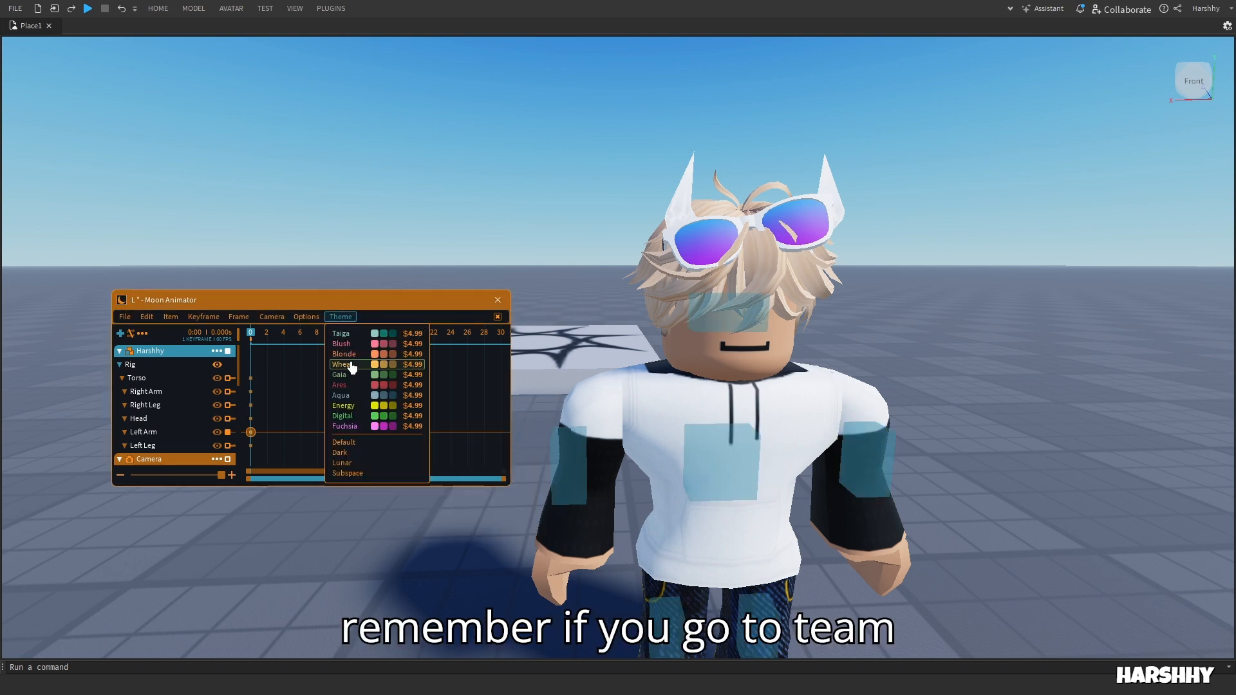
click(359, 454)
click(359, 463)
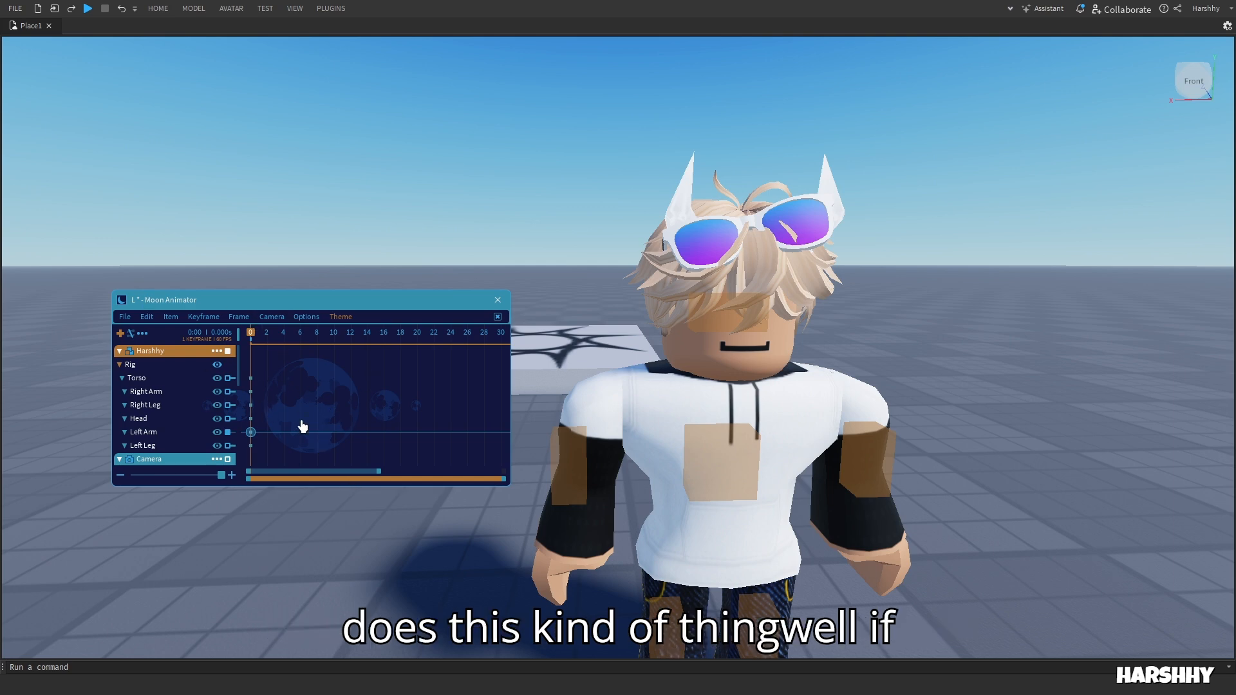
Step: Examine the Lunar theme's background image settings in the theme editor and close it without changes
click(306, 317)
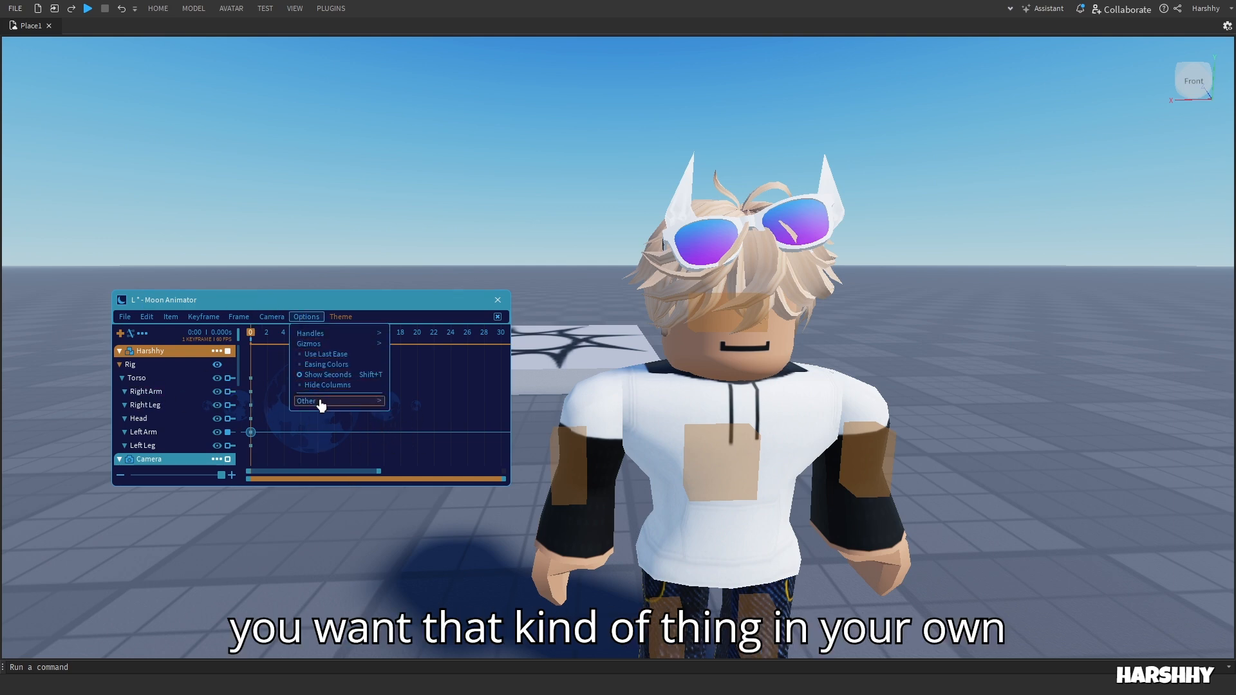
mouse_move(320, 400)
click(406, 404)
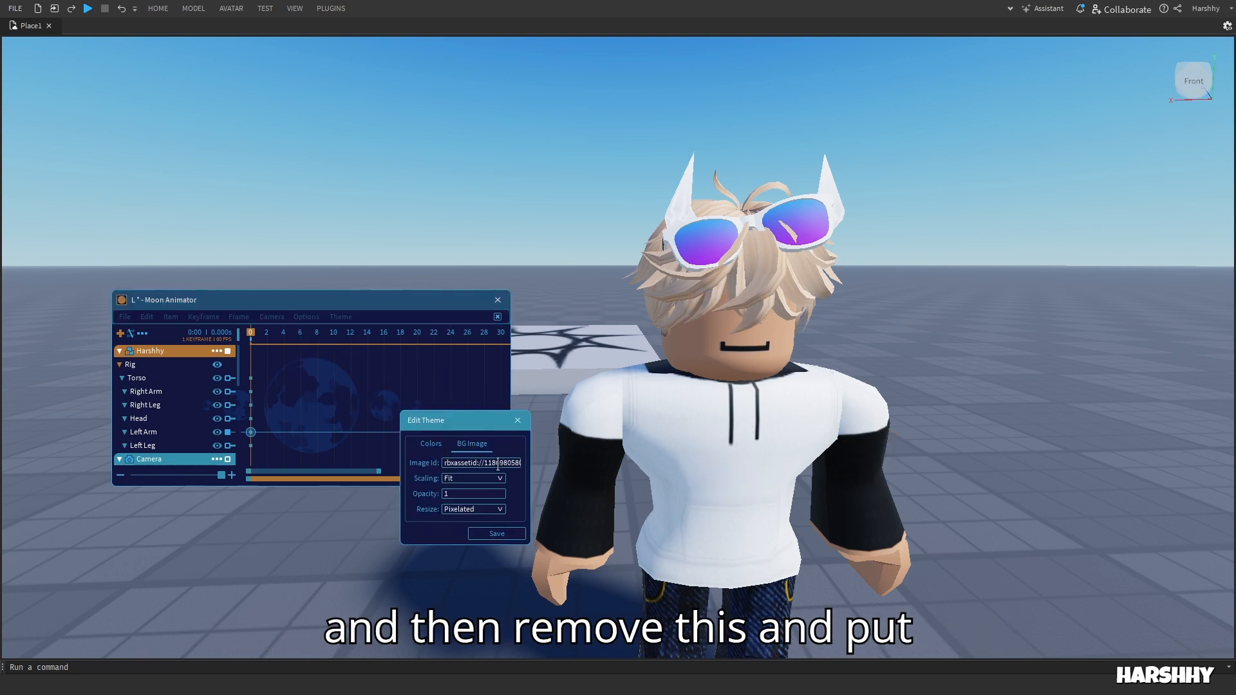
click(518, 421)
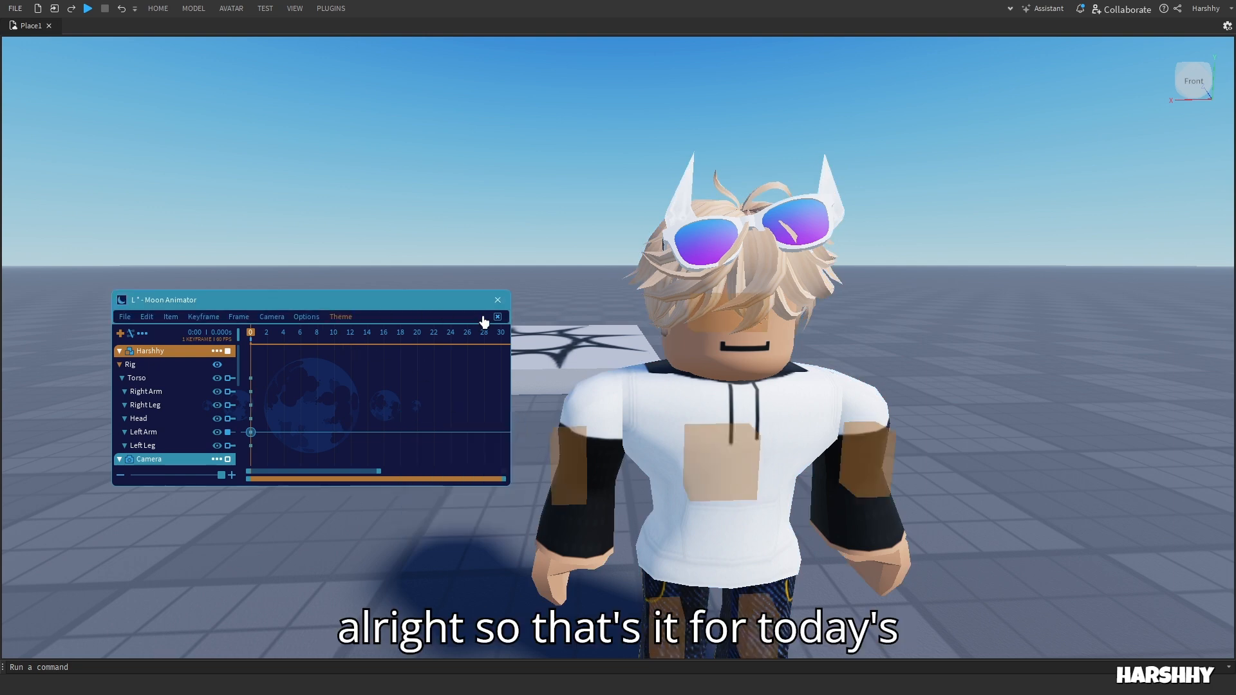
Step: Close animation file L and the Moon Animator window
click(125, 317)
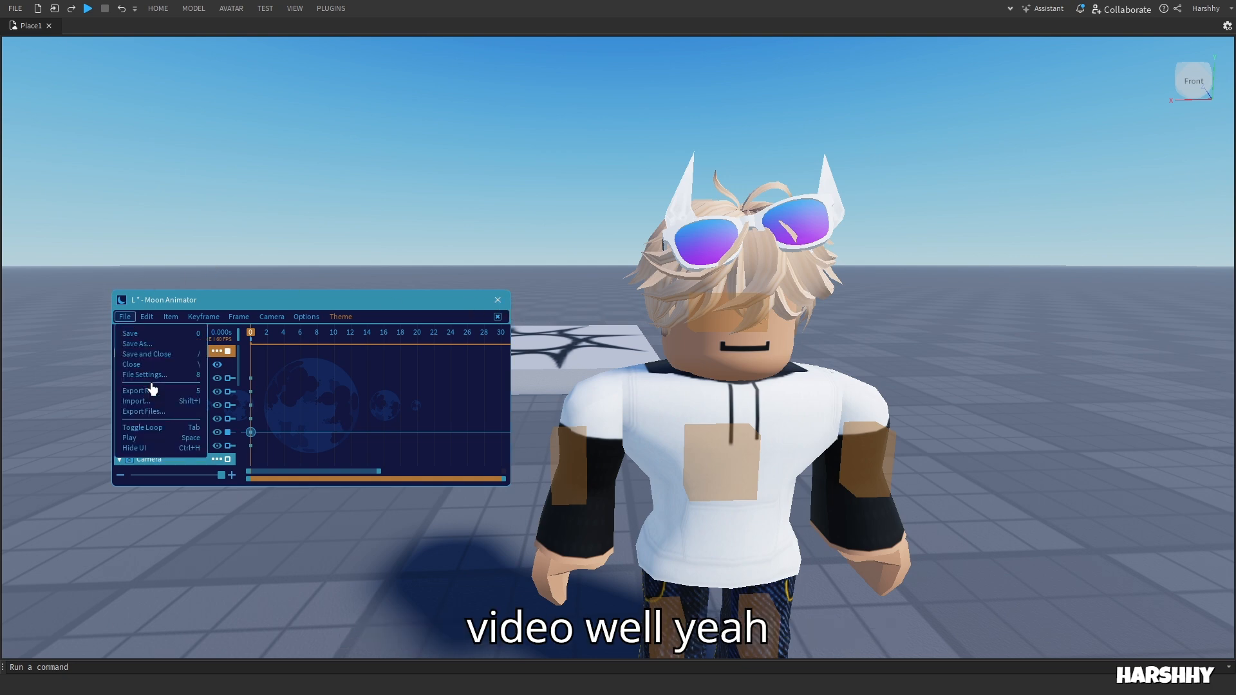
click(164, 363)
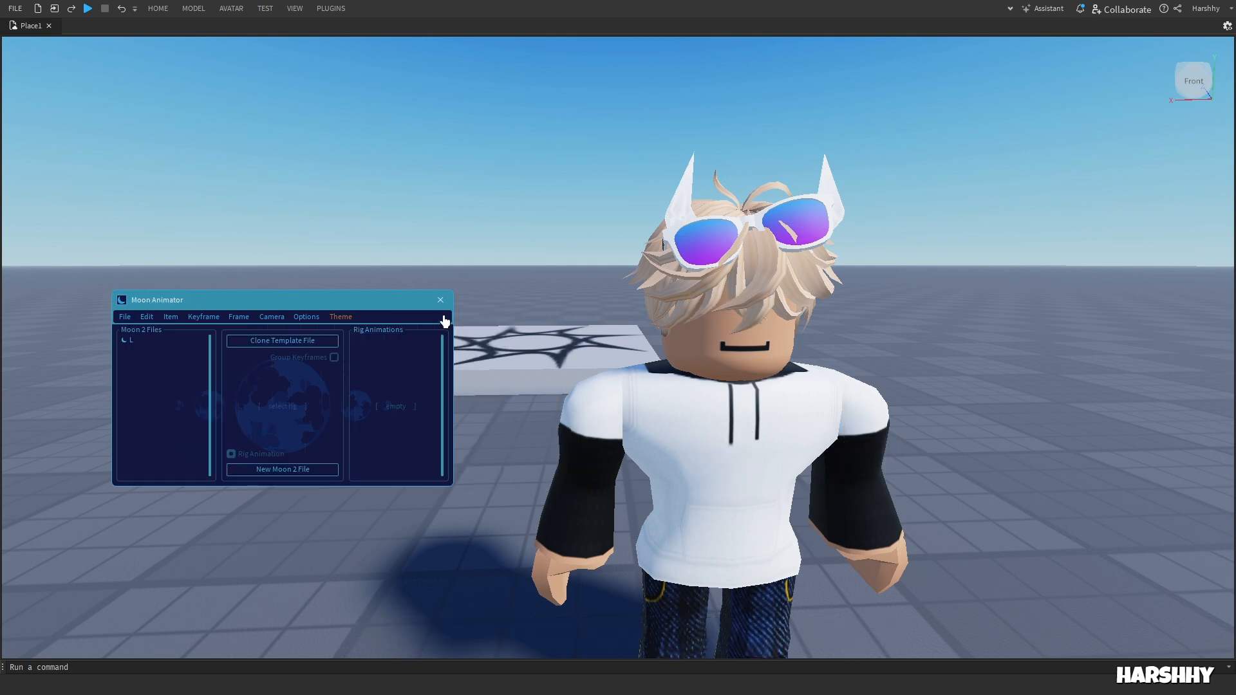
click(441, 301)
scroll(805, 454, down, 5)
key(d)
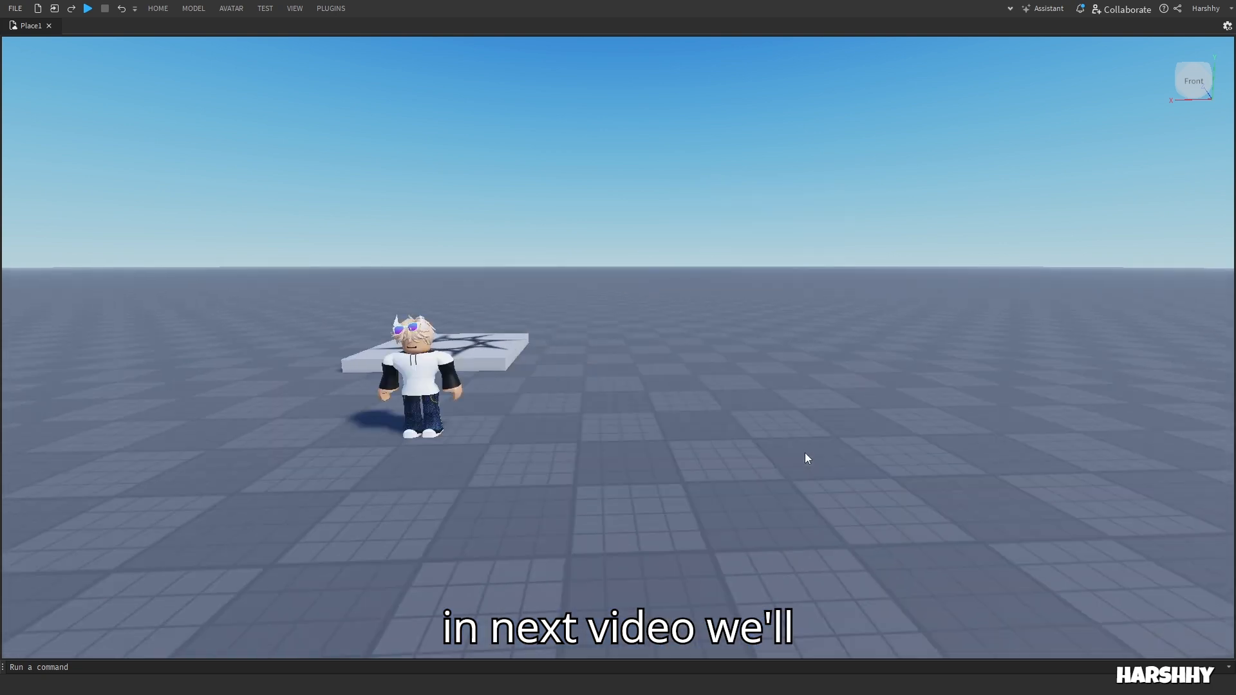
right_drag(805, 455, 806, 455)
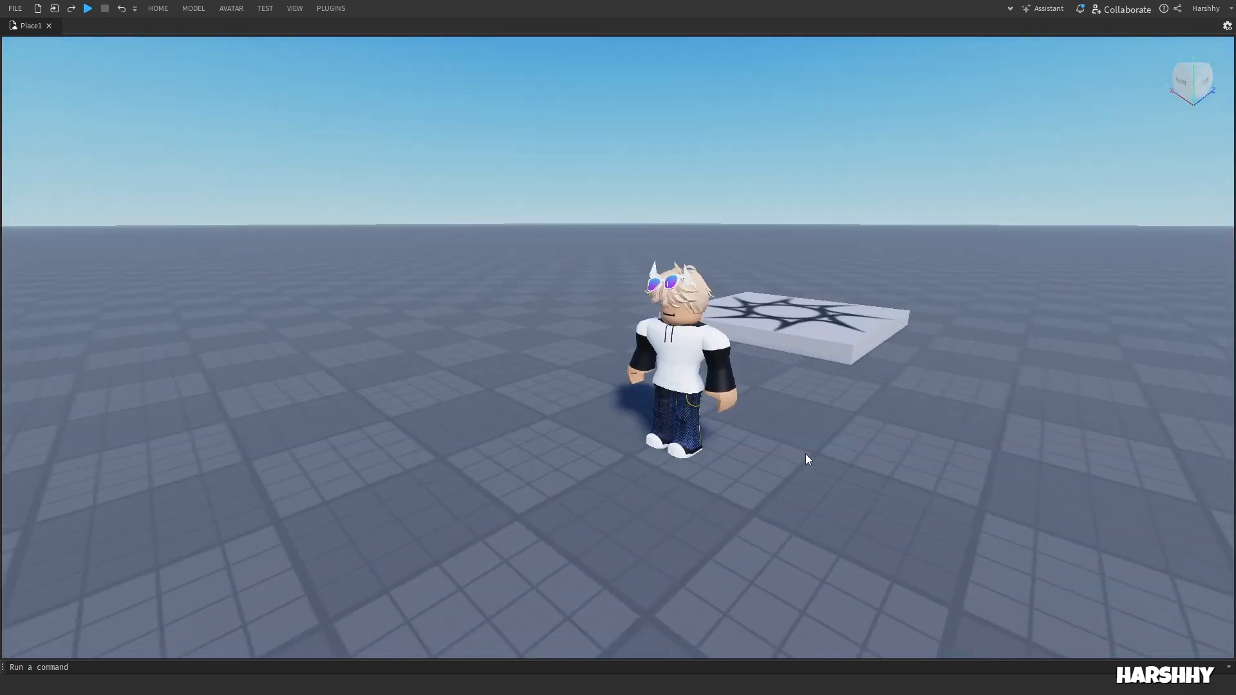
Step: View the Moon Animator 2 plugin tools and the Moon Animator start window, and close the window again
click(330, 8)
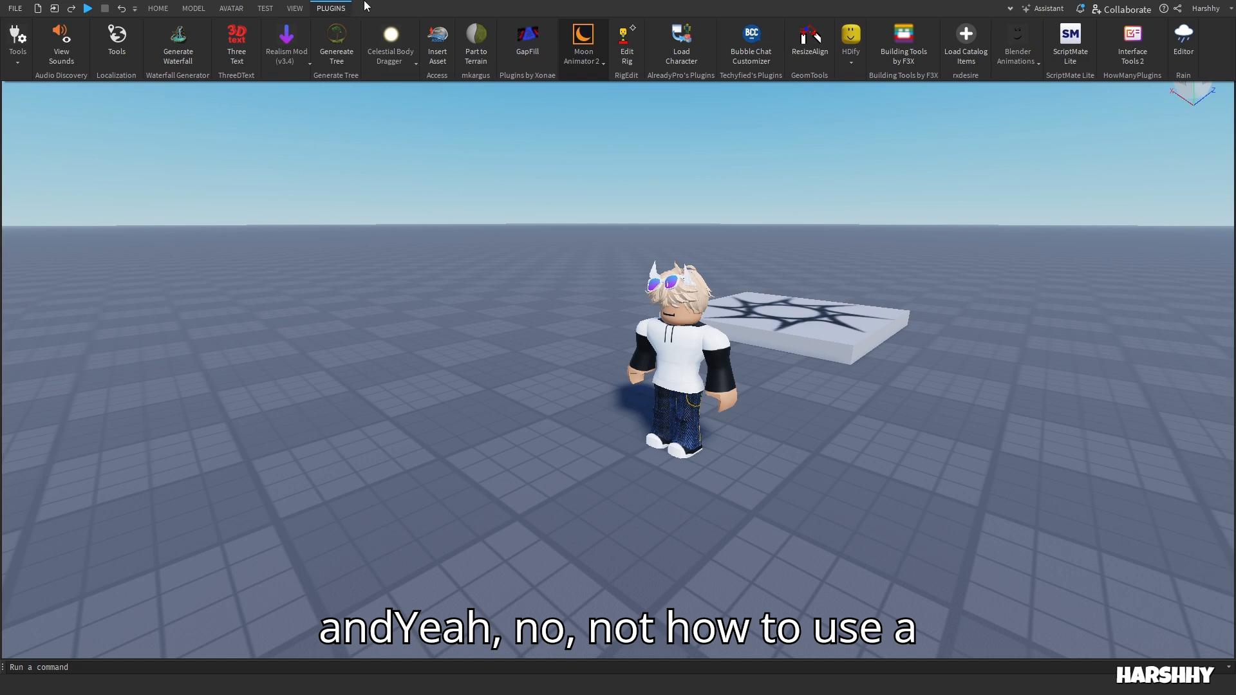
click(605, 48)
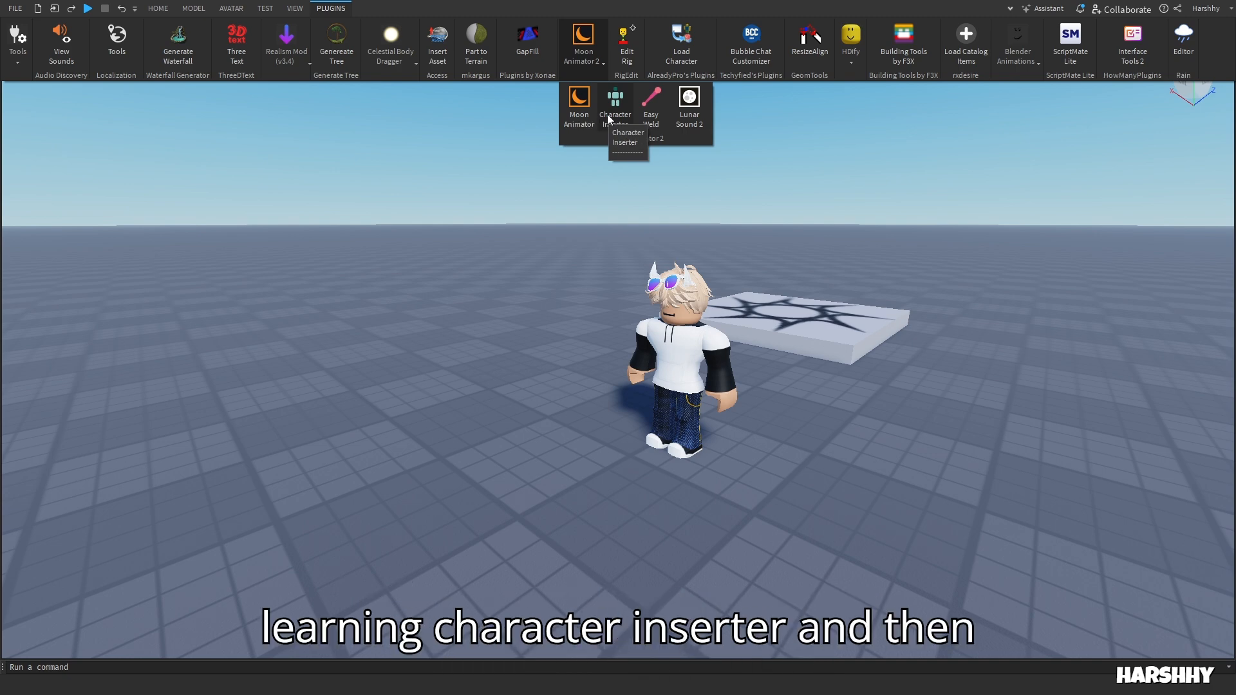
click(587, 114)
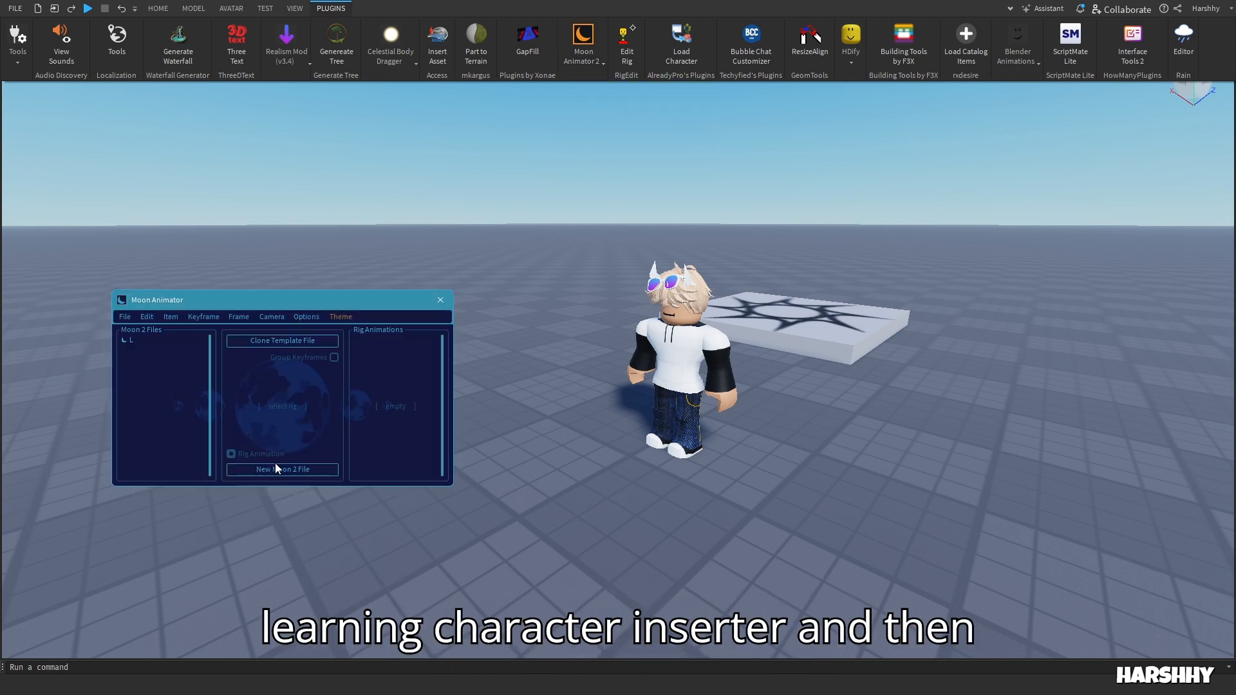
click(439, 300)
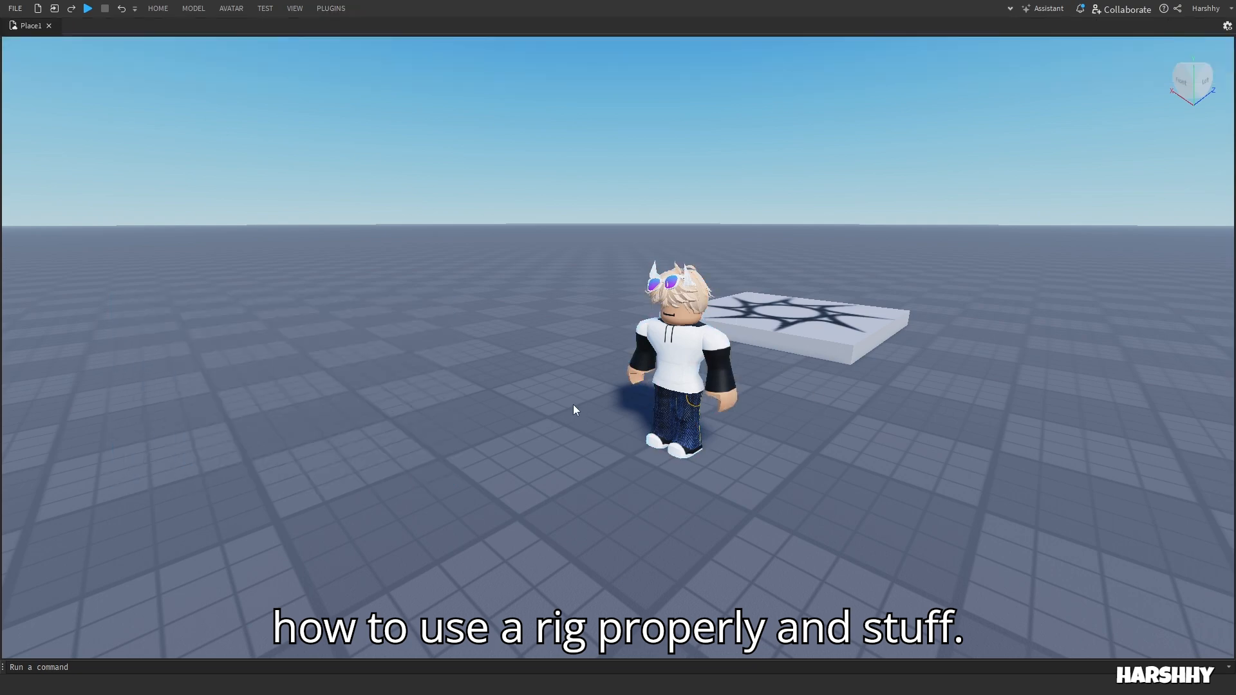